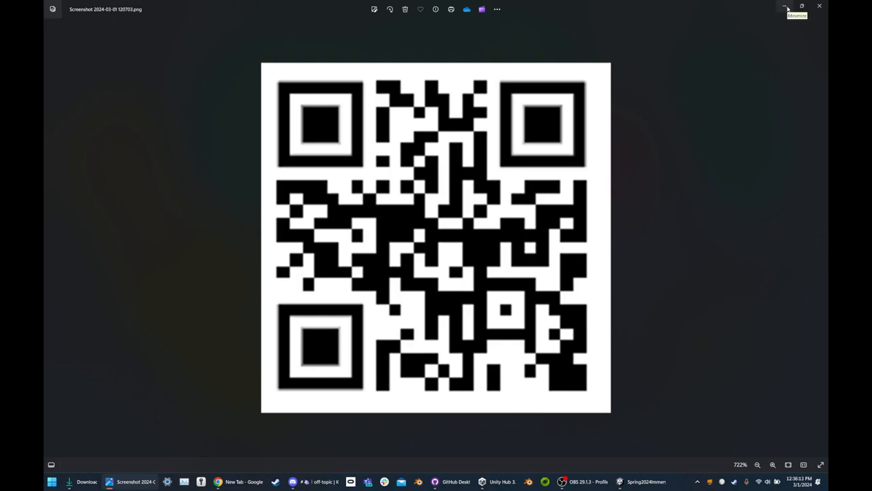
Switch to GitHub Desktop and fetch origin for the Spring2024ImmersiveVRTour repository
click(785, 7)
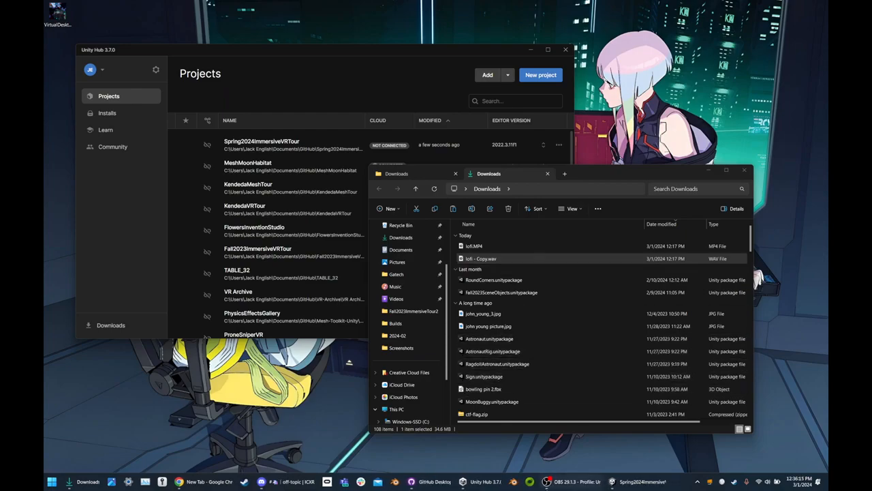
click(490, 481)
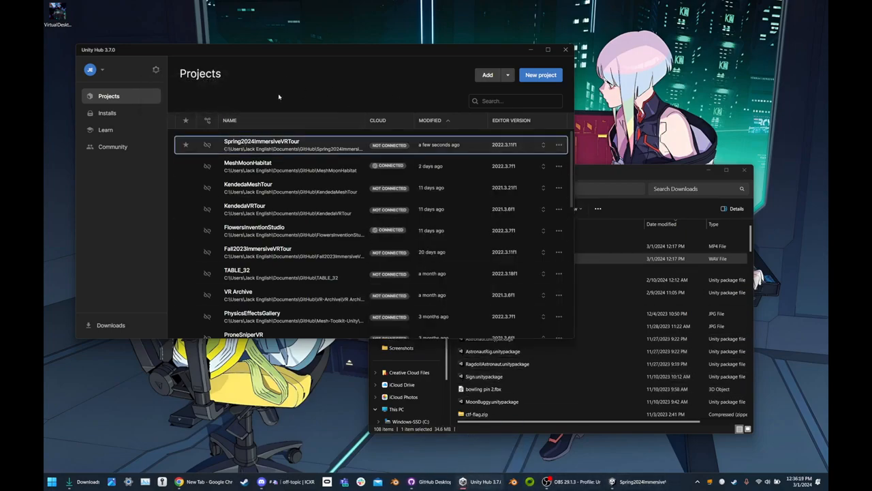
click(431, 482)
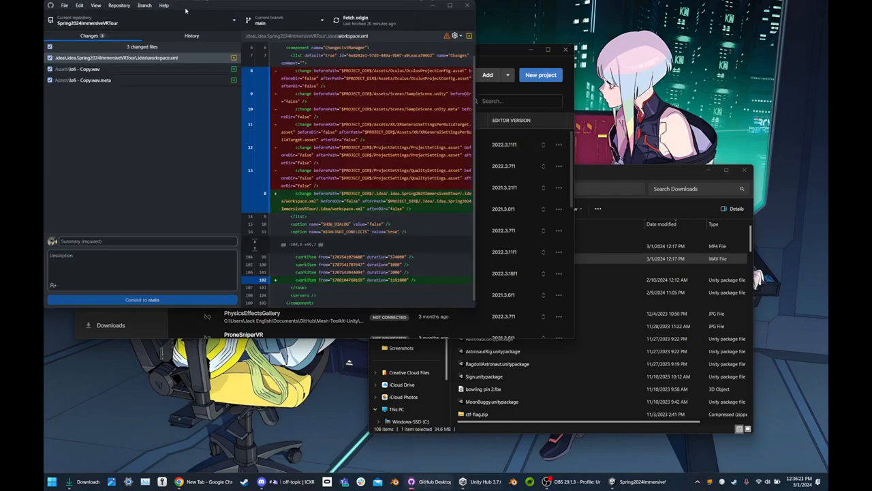
drag(185, 9, 209, 19)
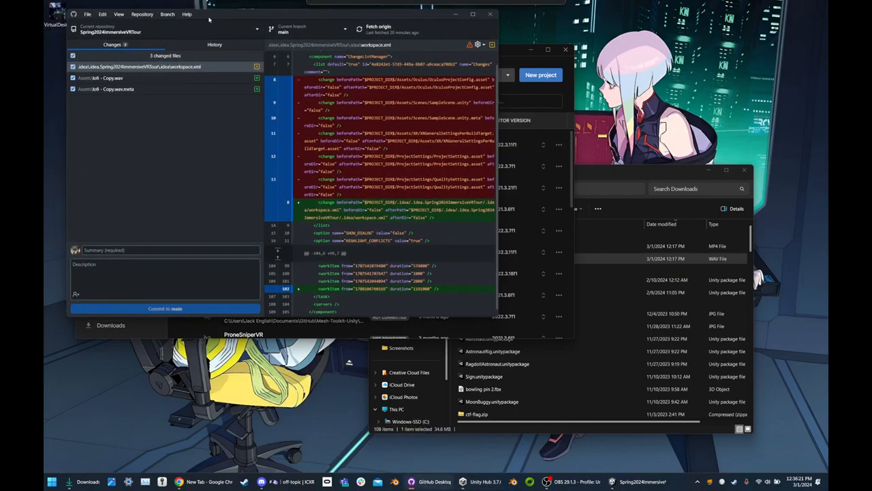
click(383, 20)
key(alt+Tab)
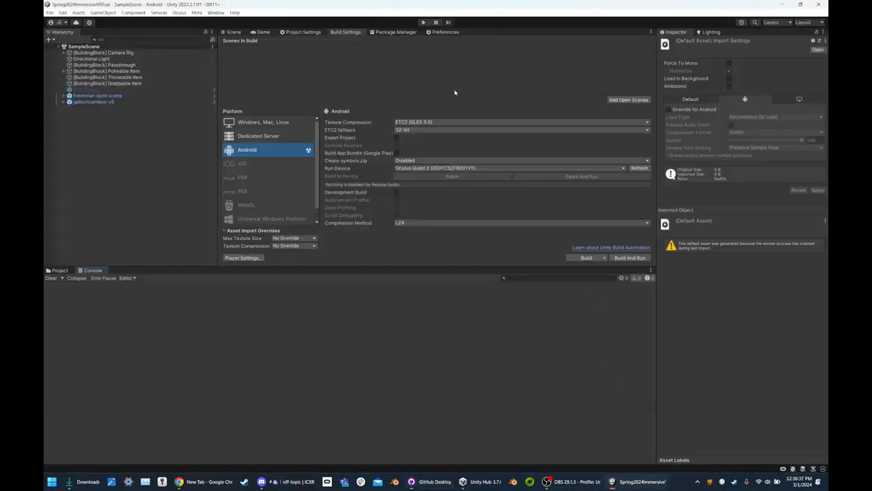
click(785, 4)
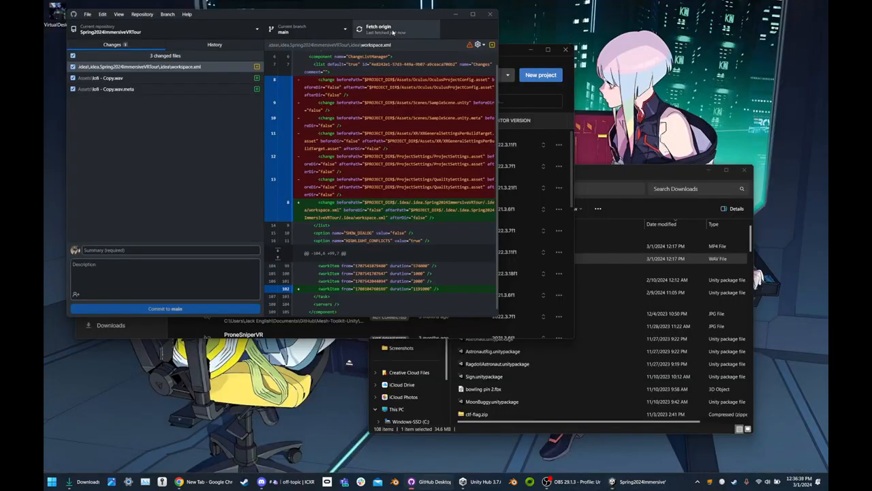
drag(398, 27, 402, 35)
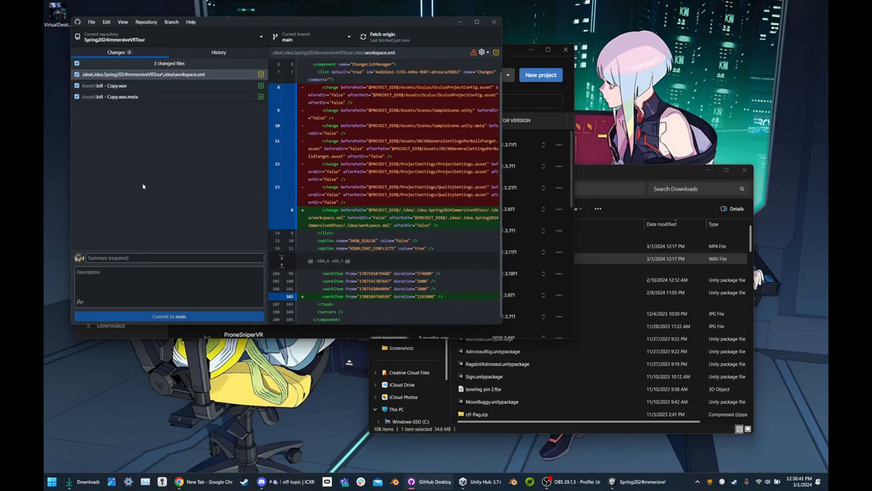
click(634, 482)
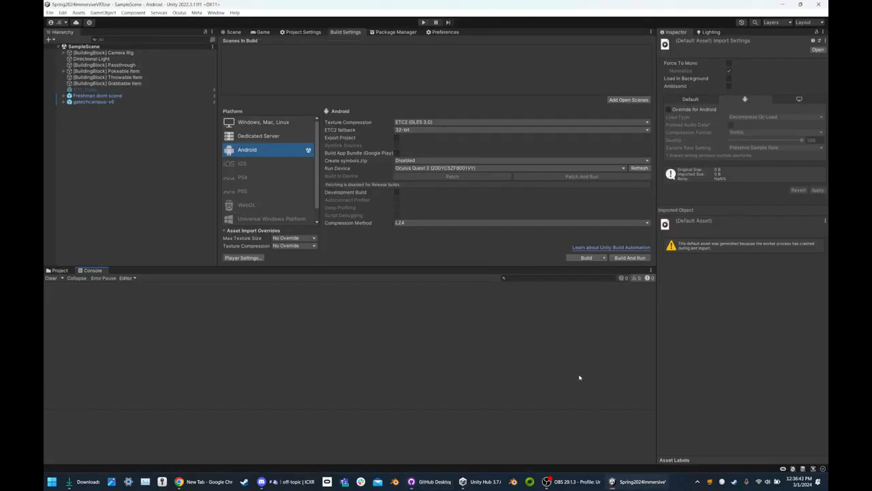
click(644, 480)
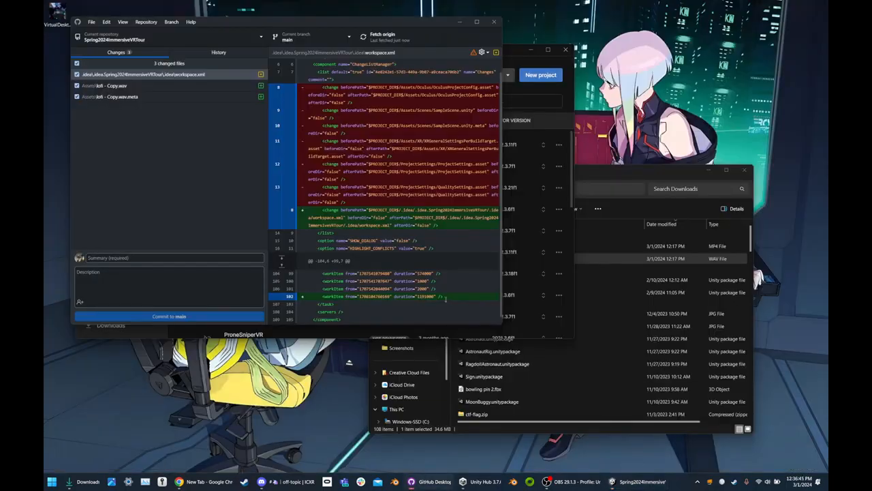
drag(370, 26, 375, 33)
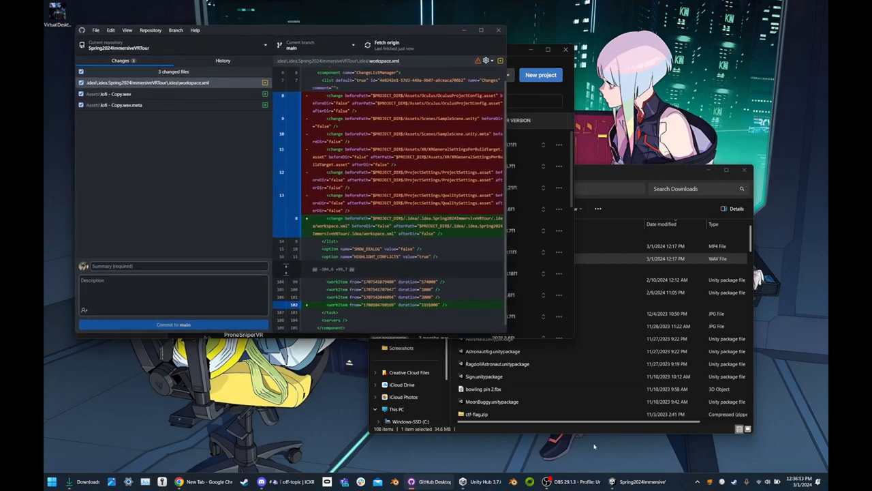
Switch to the Unity editor, show the project's assets, and view the dorm room in the Scene view
click(638, 481)
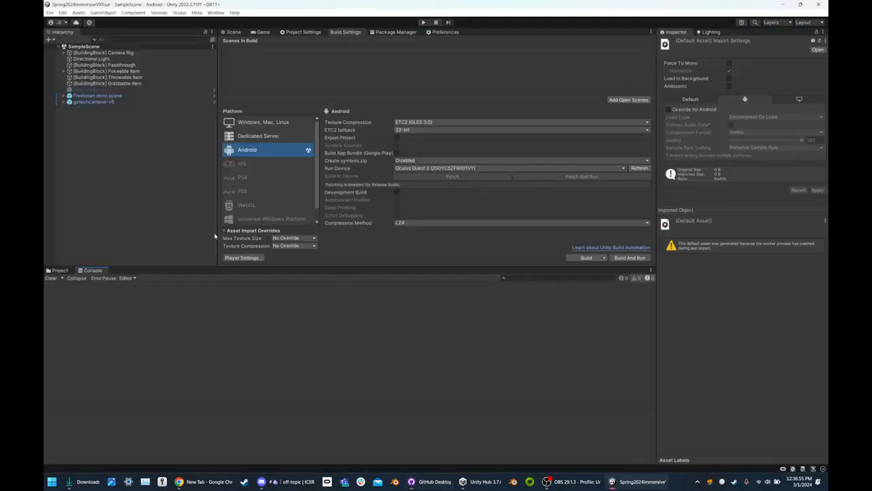
click(72, 271)
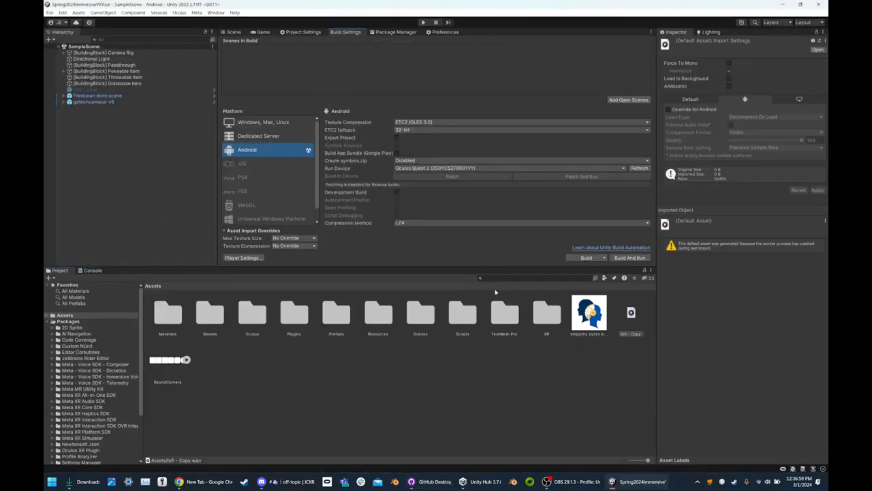
click(495, 292)
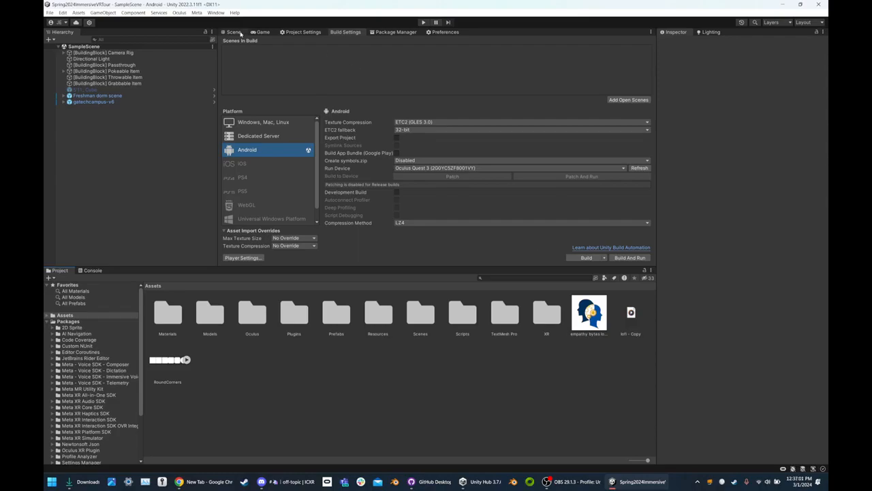
click(235, 32)
scroll(354, 162, up, 3)
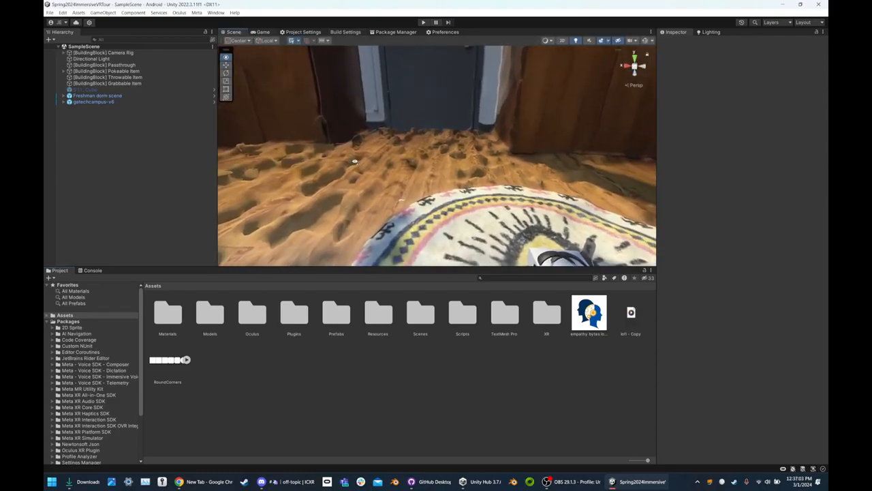
scroll(355, 161, down, 8)
right_drag(363, 173, 345, 126)
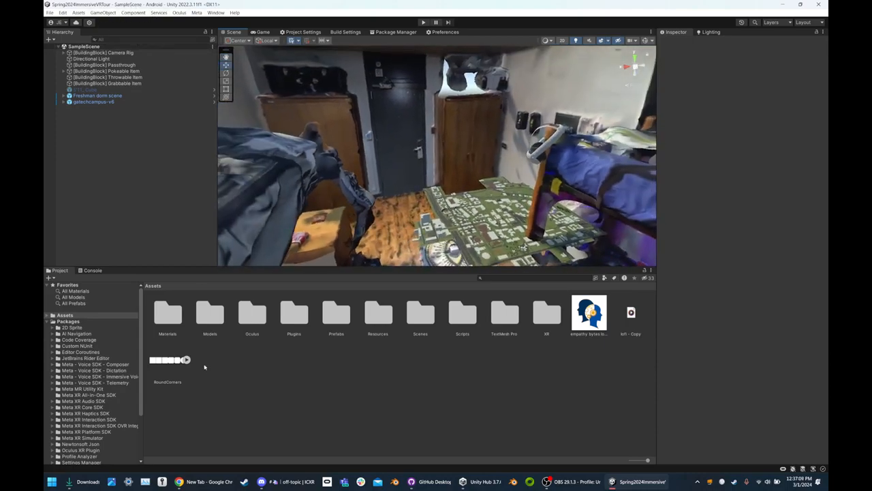
Inspect the SampleScene asset in the project's Scenes folder and return to the Assets folder
click(334, 317)
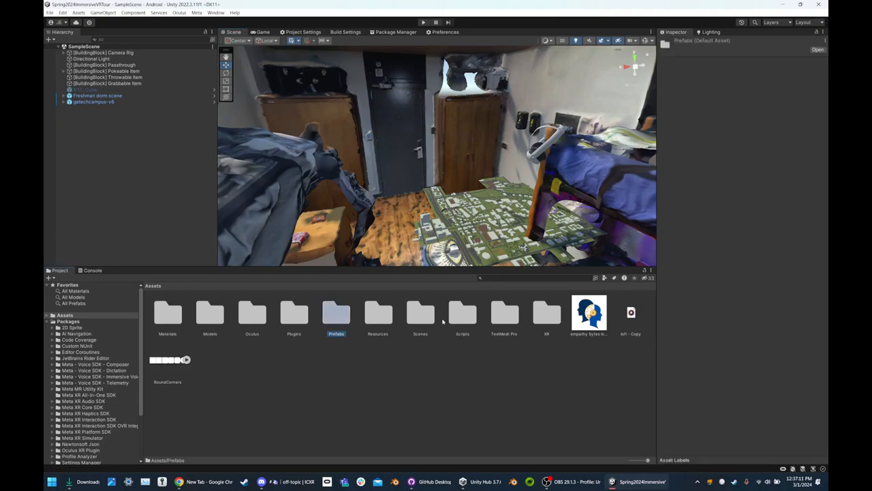
double_click(420, 313)
click(178, 313)
click(206, 312)
click(179, 313)
click(207, 312)
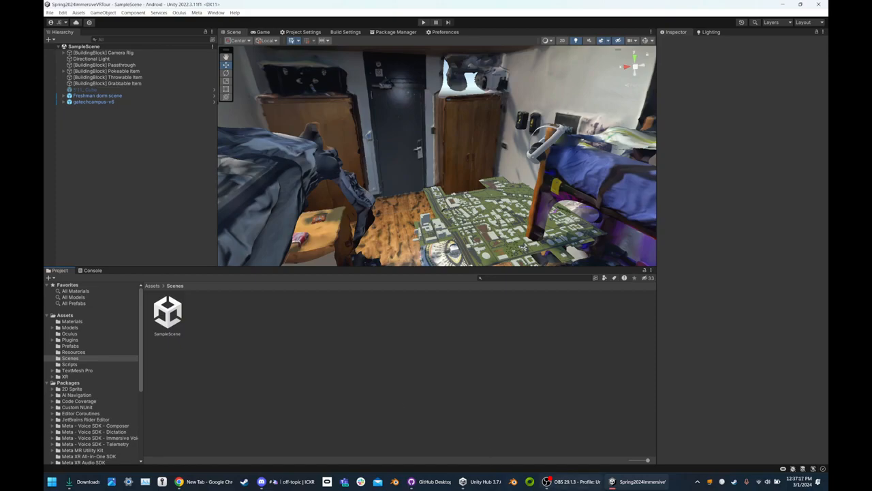
mouse_move(564, 486)
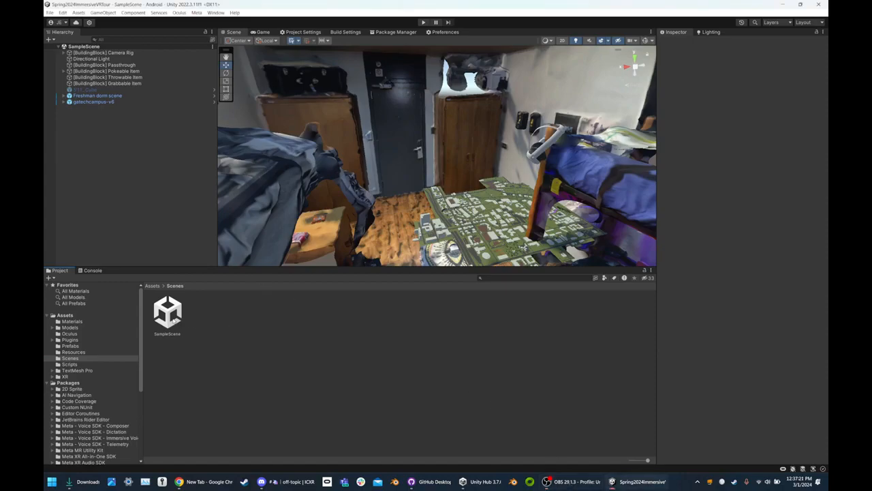
click(170, 317)
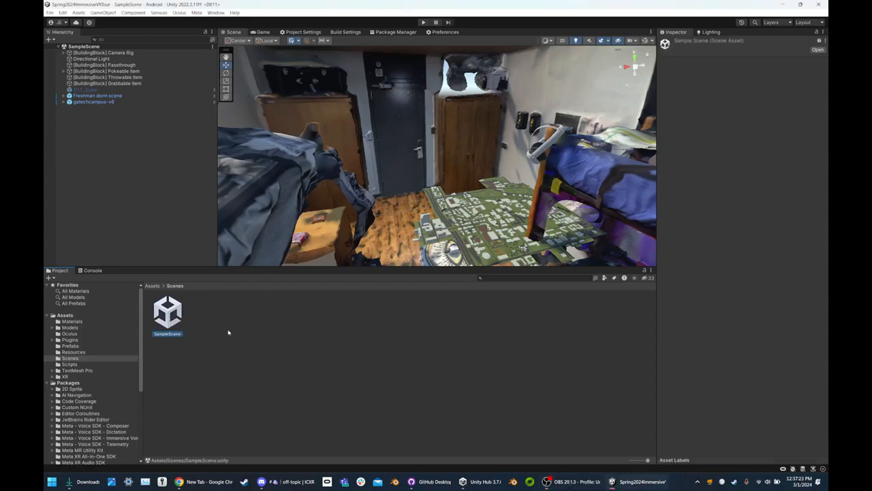
click(210, 338)
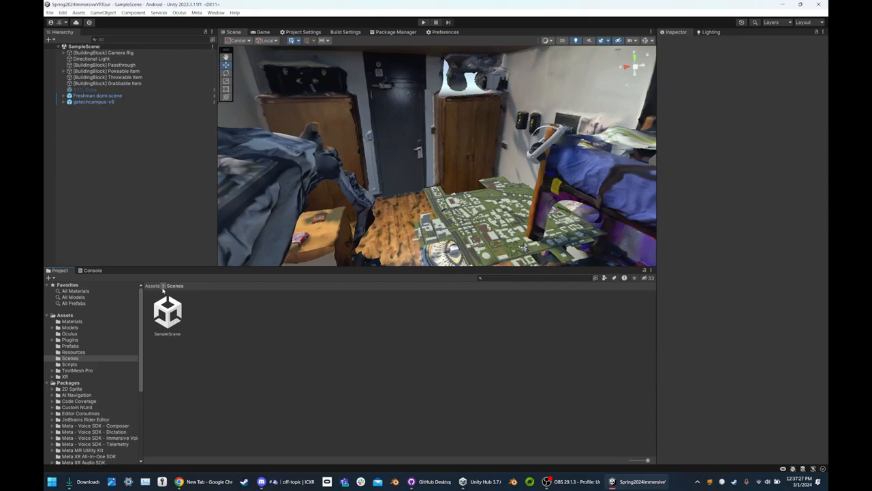
click(176, 320)
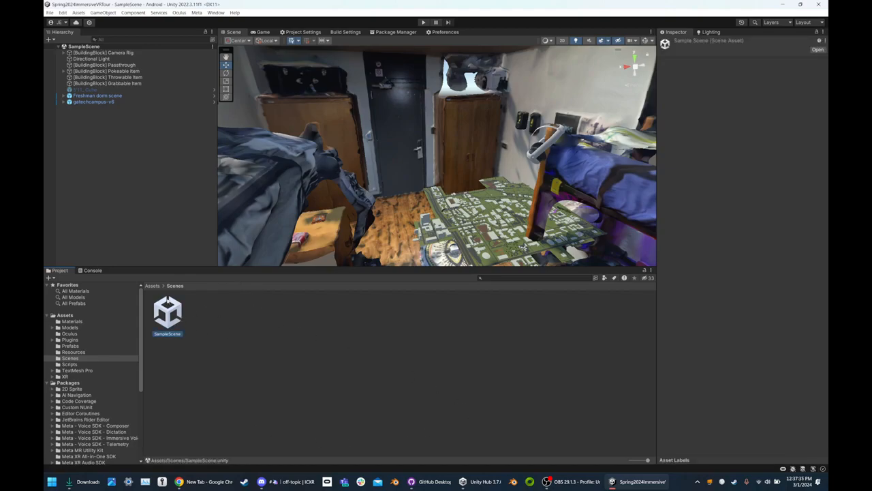
click(147, 286)
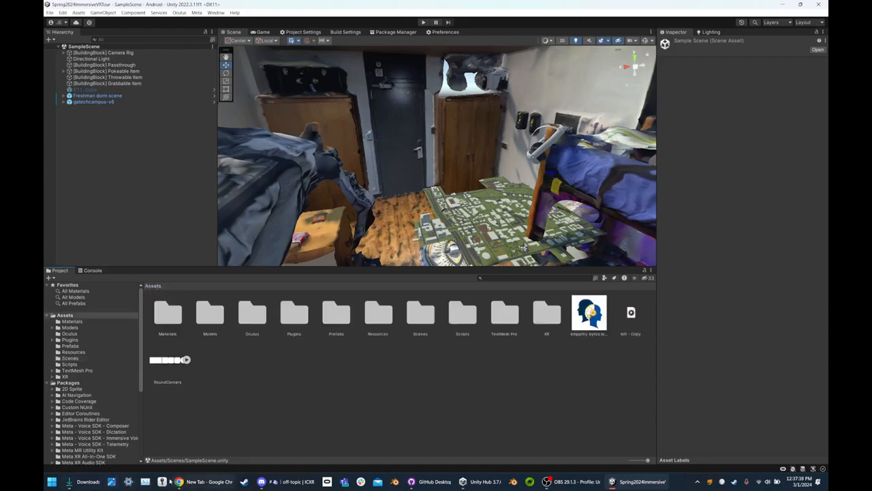
Switch to GitHub Desktop and show the Spring2024ImmersiveVRTour repository folder in File Explorer
click(431, 481)
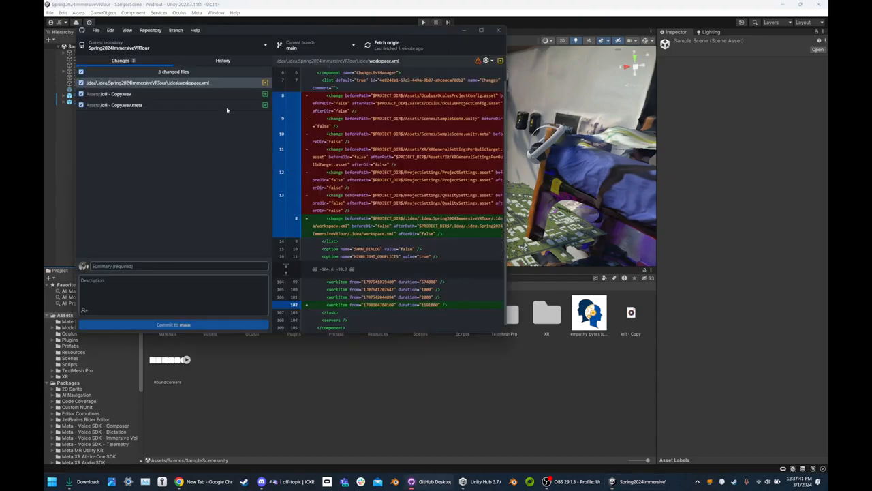
click(150, 30)
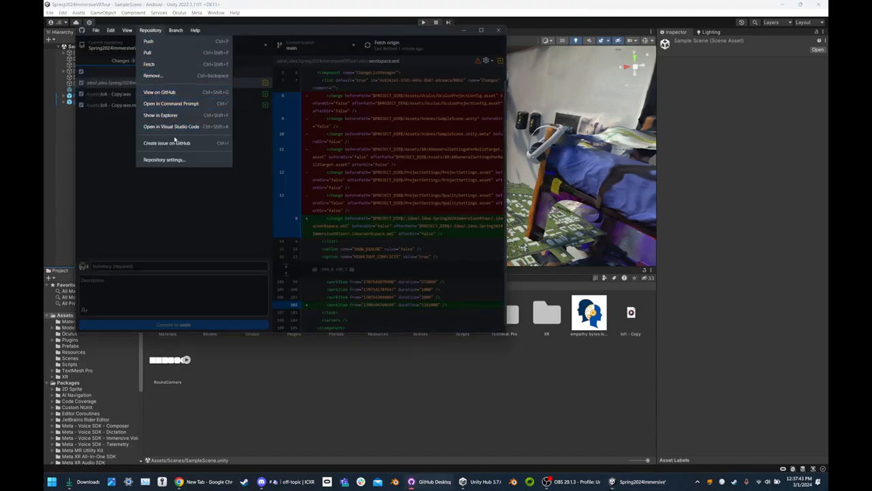
mouse_move(105, 25)
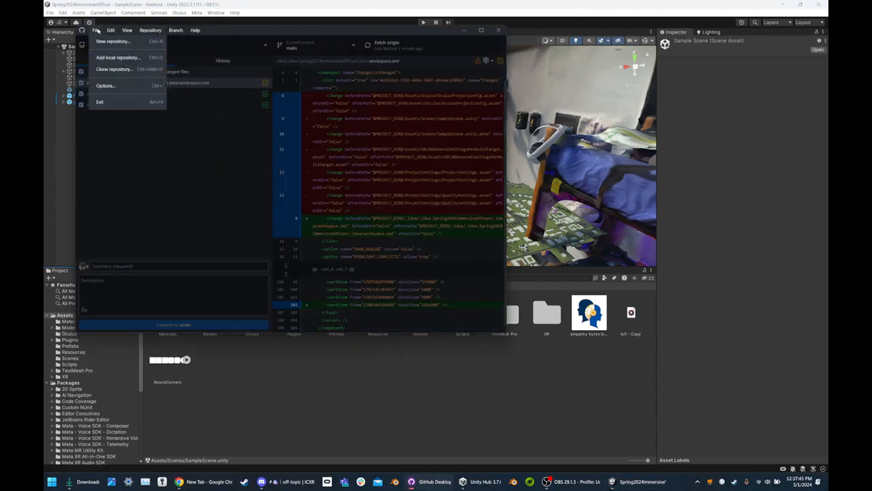
mouse_move(150, 30)
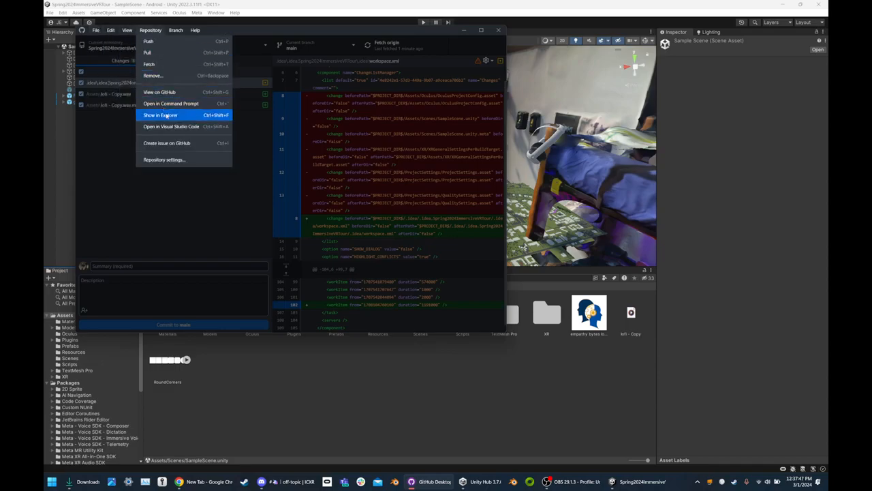
click(167, 115)
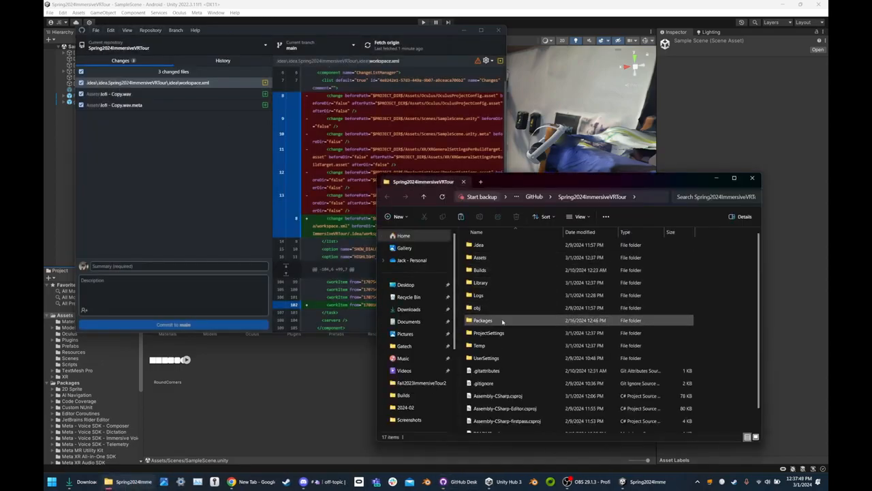
Open SampleScene.unity from the repository's Assets\Scenes folder in Visual Studio Code
double_click(485, 257)
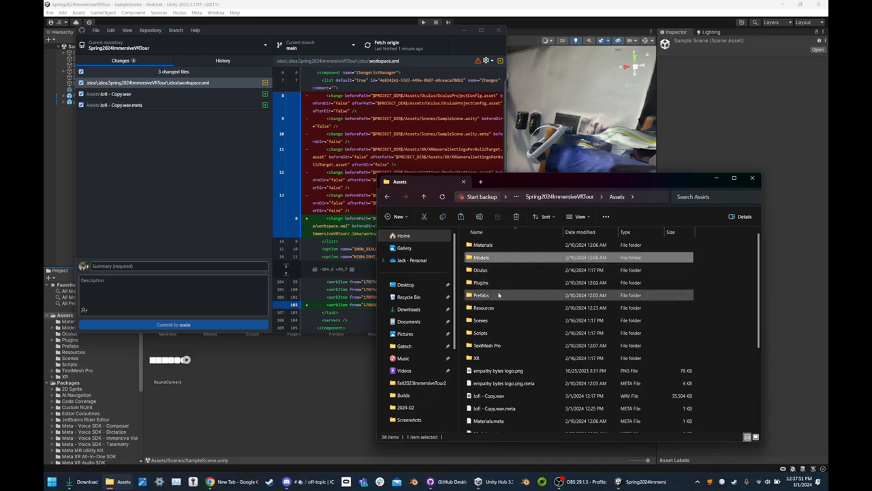
double_click(480, 320)
click(481, 245)
right_click(482, 246)
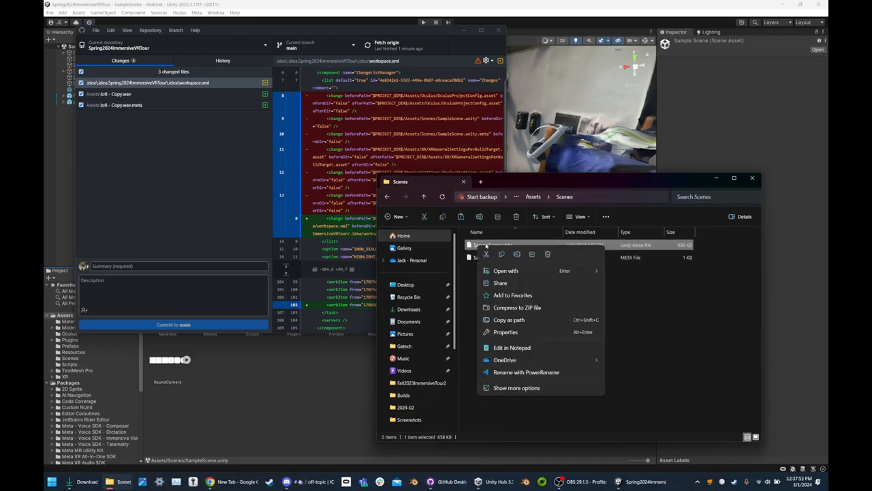
mouse_move(526, 270)
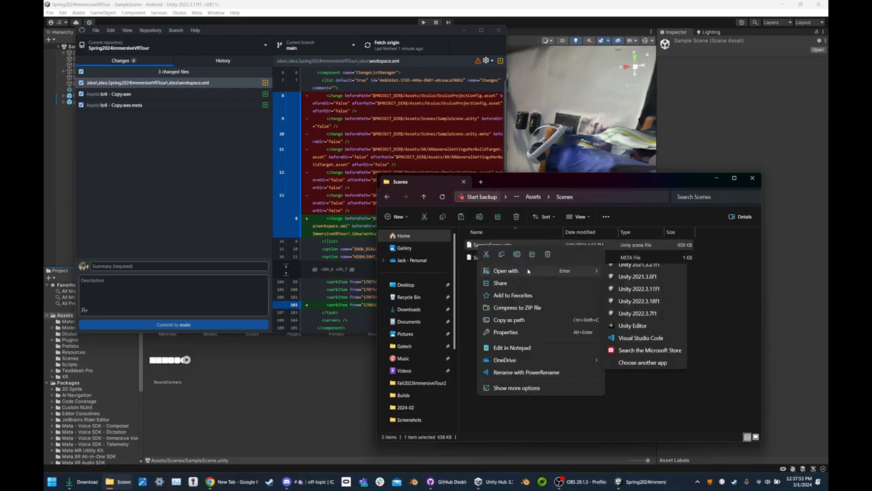
click(636, 346)
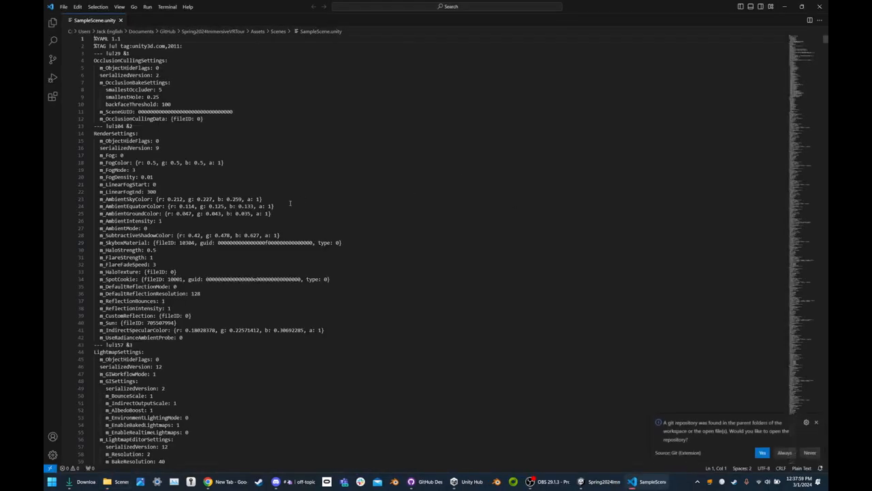
Examine the text structure of SampleScene.unity and select and collapse the GameObject block of r_index_palm_knuckle_marker
scroll(265, 206, down, 15)
scroll(264, 204, up, 15)
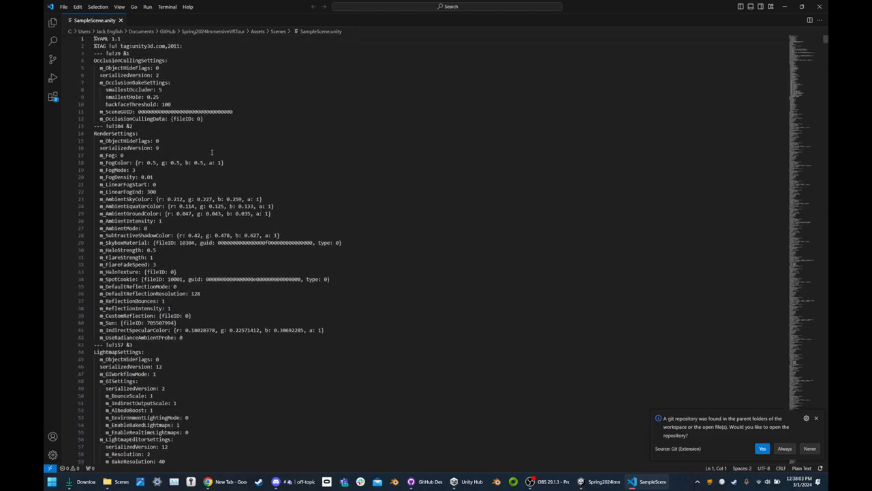
scroll(232, 190, down, 9)
scroll(253, 226, down, 16)
scroll(252, 226, down, 13)
scroll(252, 226, down, 20)
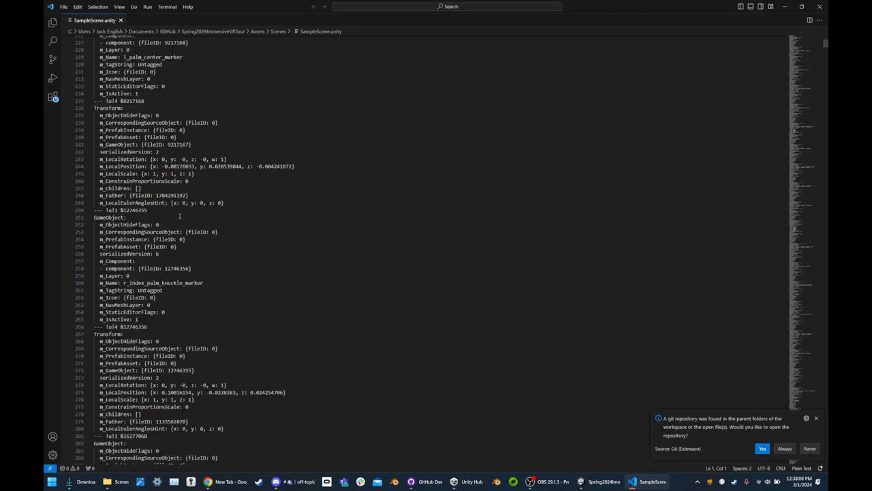
scroll(180, 216, down, 1)
drag(149, 303, 91, 194)
click(89, 194)
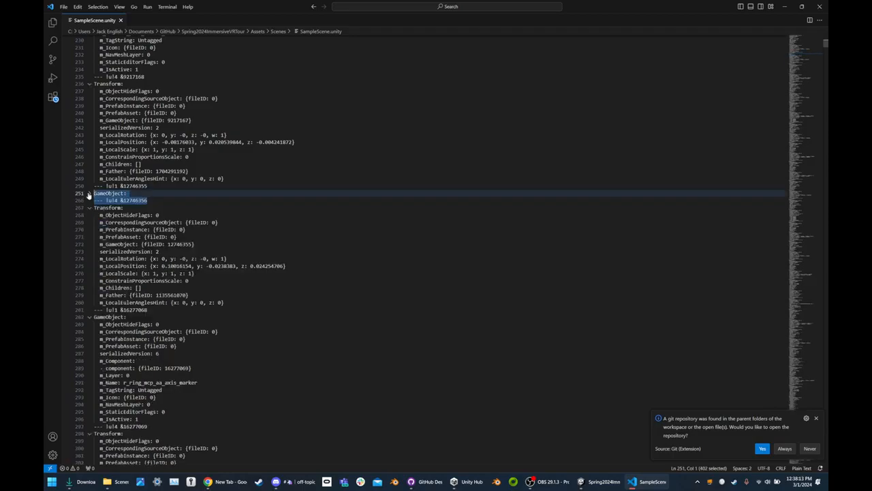
Examine the MonoBehaviour, GameObject and Transform blocks further down in SampleScene.unity
scroll(236, 238, down, 20)
scroll(236, 239, down, 20)
scroll(235, 237, down, 20)
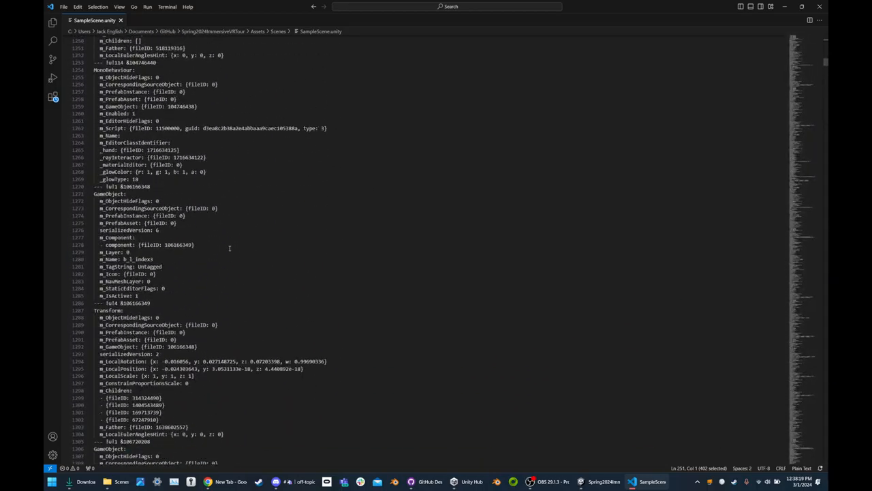
Examine the further object blocks down to the later part of SampleScene.unity
scroll(237, 259, down, 20)
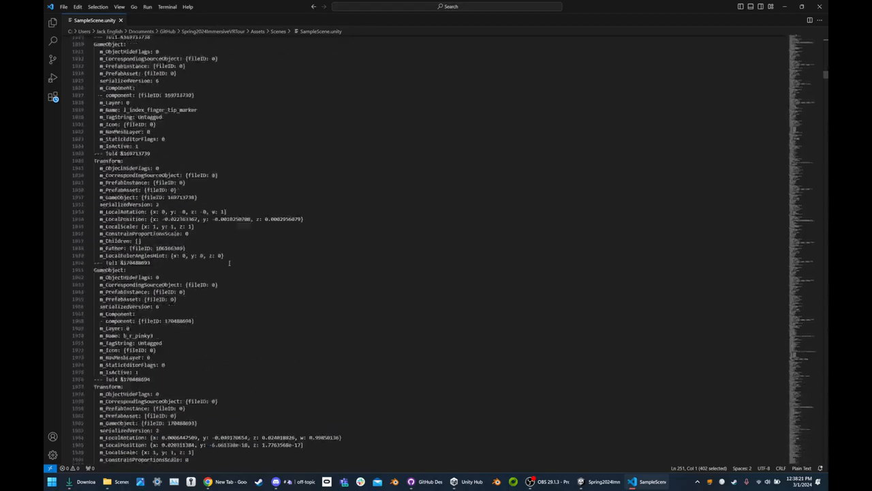
scroll(224, 264, down, 20)
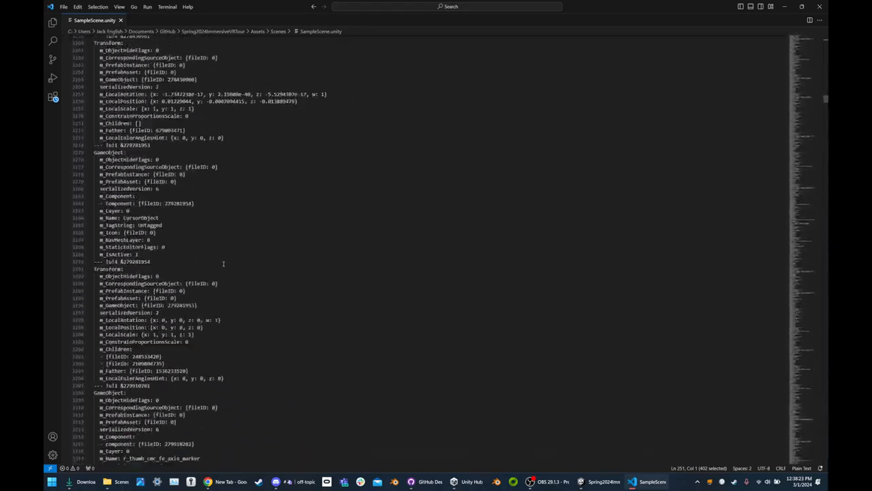
scroll(222, 265, down, 20)
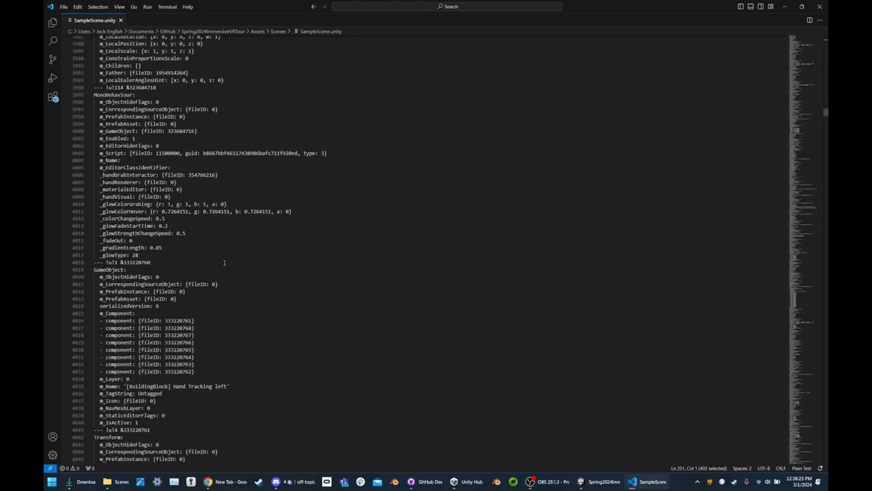
drag(825, 119, 825, 355)
click(639, 212)
scroll(639, 212, down, 20)
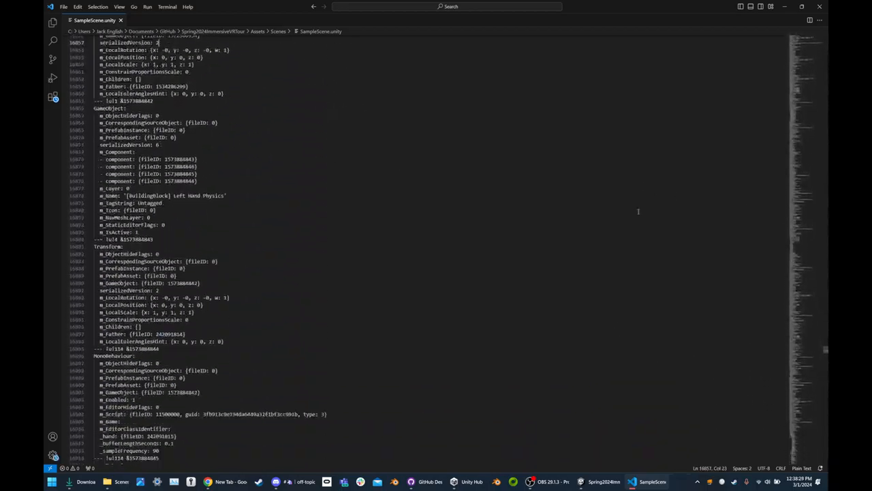
Close the SampleScene.unity editor and the Scenes folder window, and minimize GitHub Desktop to return to Unity
click(820, 6)
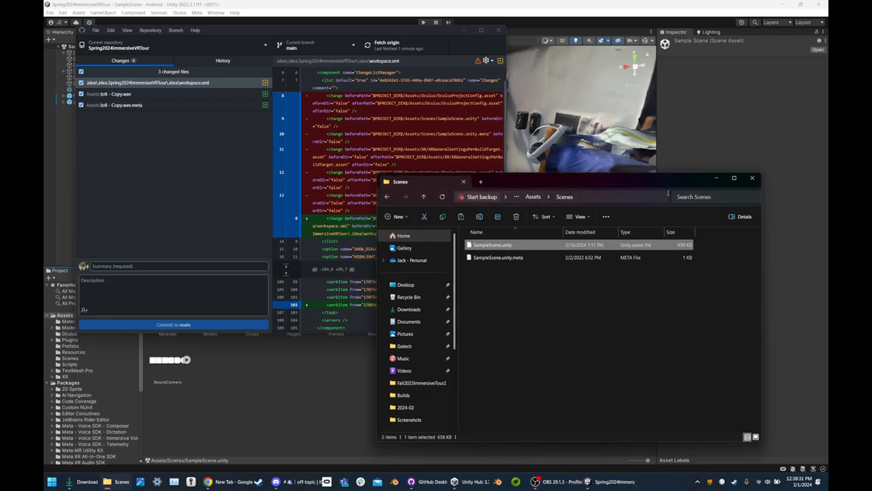
click(753, 179)
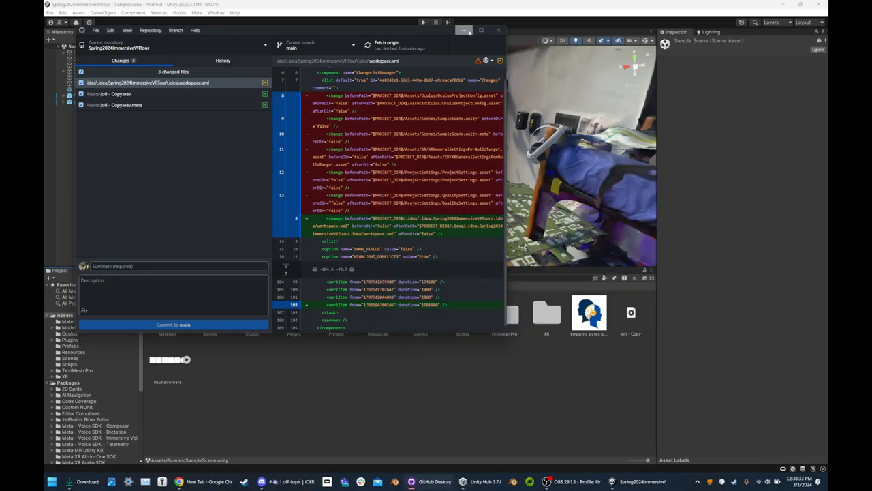
click(466, 31)
Examine the dorm room and the campus map inside it from several viewpoints in the scene
right_drag(390, 133, 584, 139)
key(s)
key(w)
key(q)
key(e)
key(w)
key(s)
key(s)
key(w)
Deactivate the Freshman dorm scene object and examine the campus map on its own
click(161, 98)
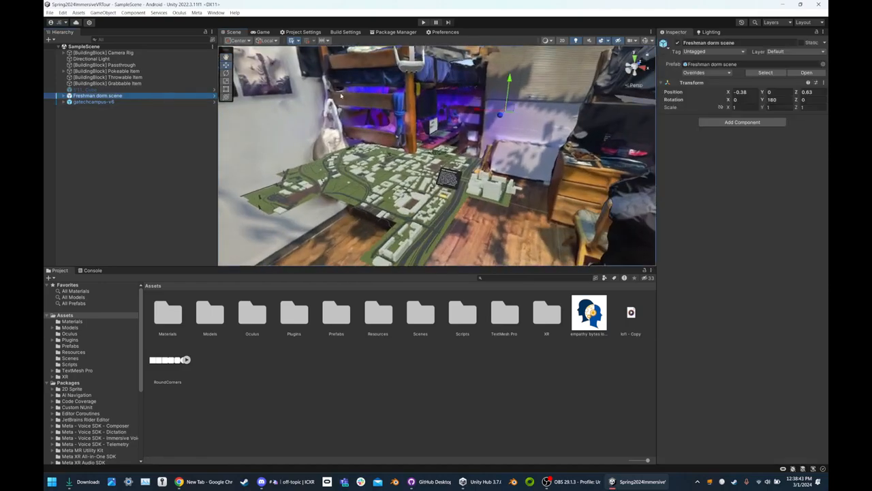
click(679, 45)
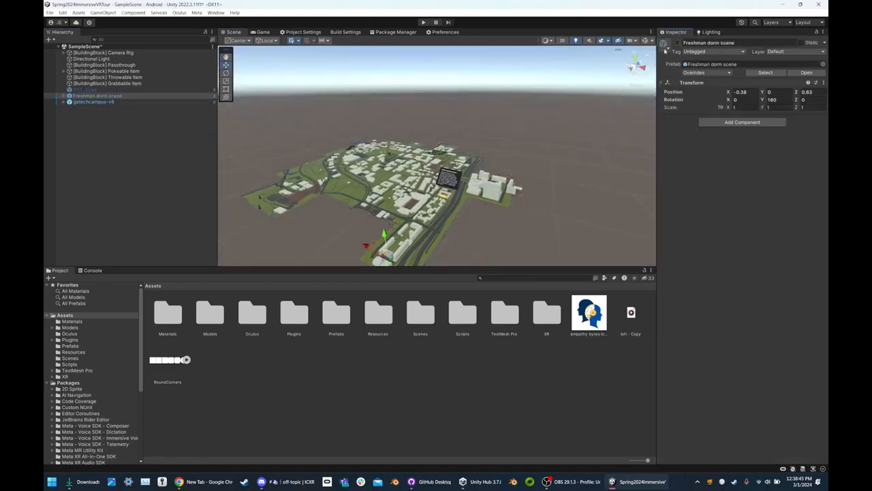
scroll(514, 117, down, 5)
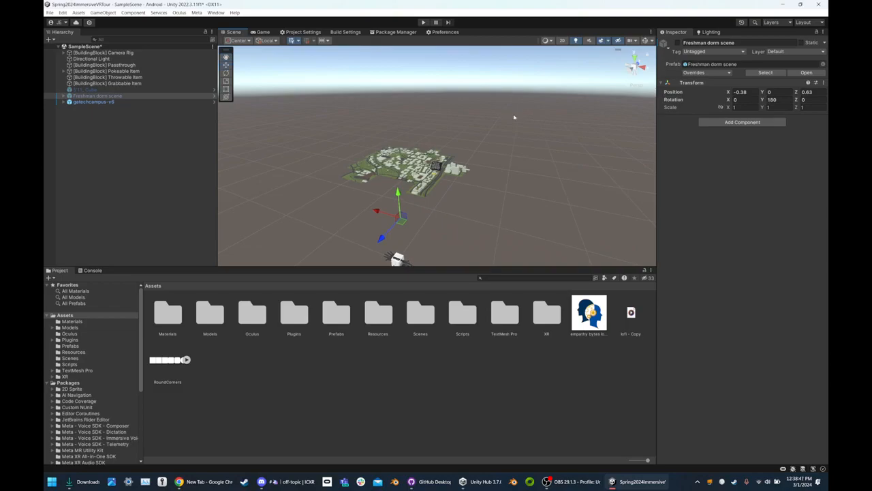
click(494, 120)
right_drag(493, 120, 506, 136)
key(w)
key(s)
key(w)
key(s)
key(w)
Reactivate the Freshman dorm scene object and deactivate gatechcampus-v6
click(193, 97)
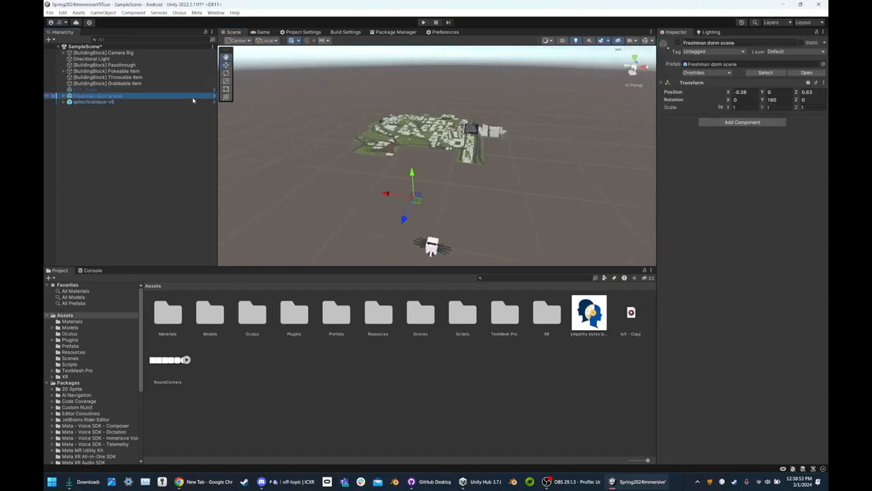
click(677, 43)
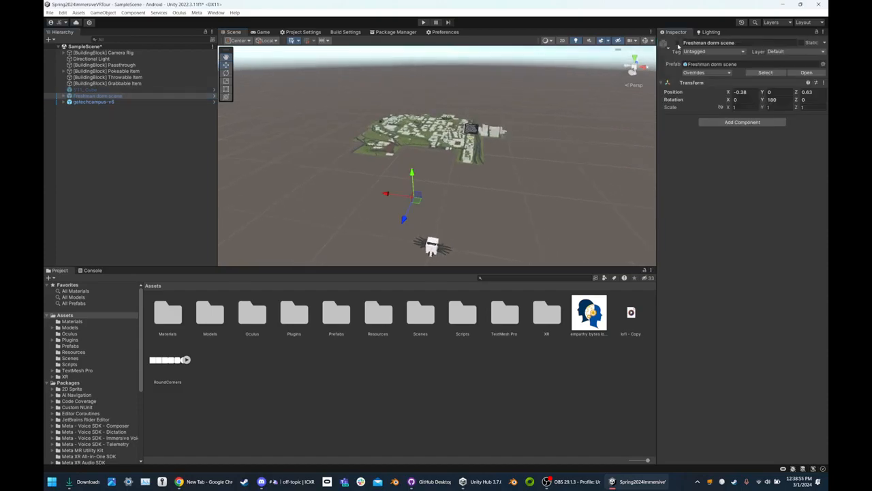
click(94, 102)
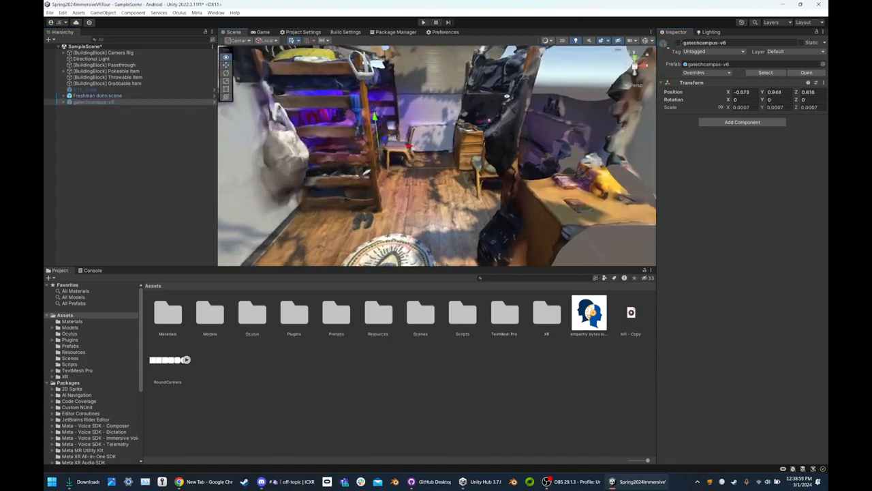
Select the ramen pack on the desk in the dorm room and collapse its child objects in the hierarchy
right_drag(501, 100, 415, 145)
click(415, 145)
click(417, 148)
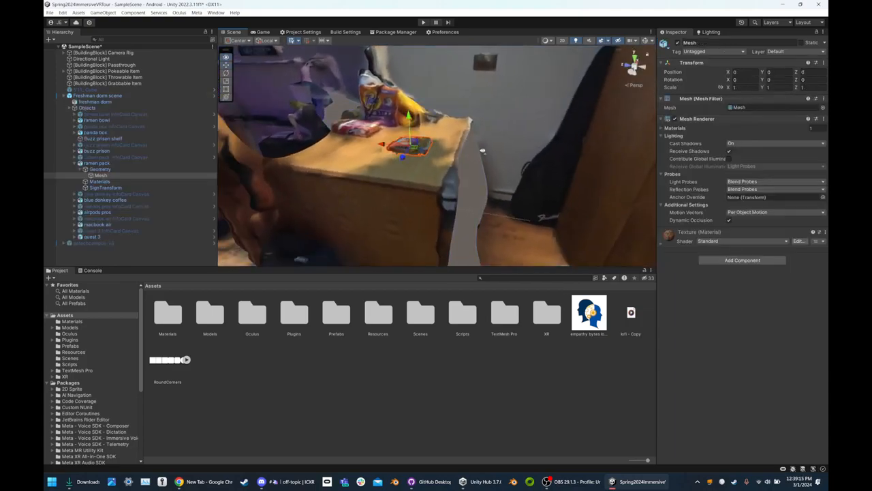
right_drag(483, 153, 483, 145)
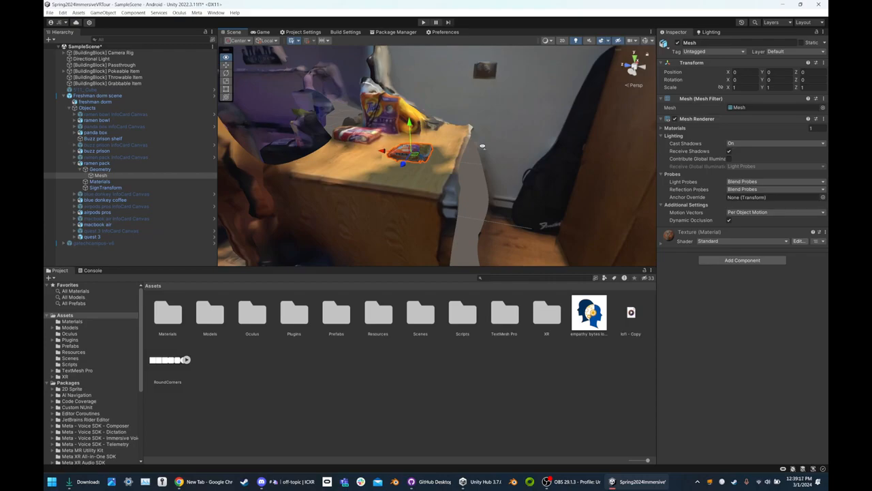
click(67, 162)
click(77, 164)
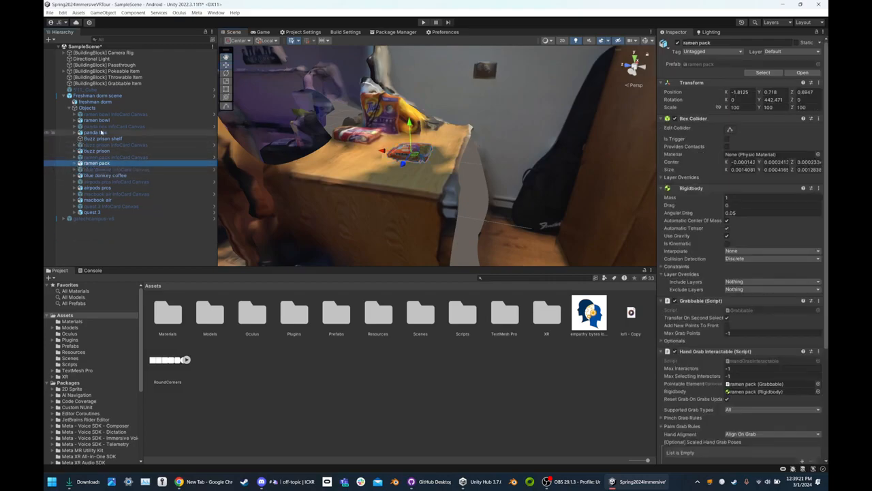
Frame the whole Freshman dorm scene object and its freshman dorm room mesh to examine them
click(96, 96)
alt+drag(355, 137, 301, 133)
key(f)
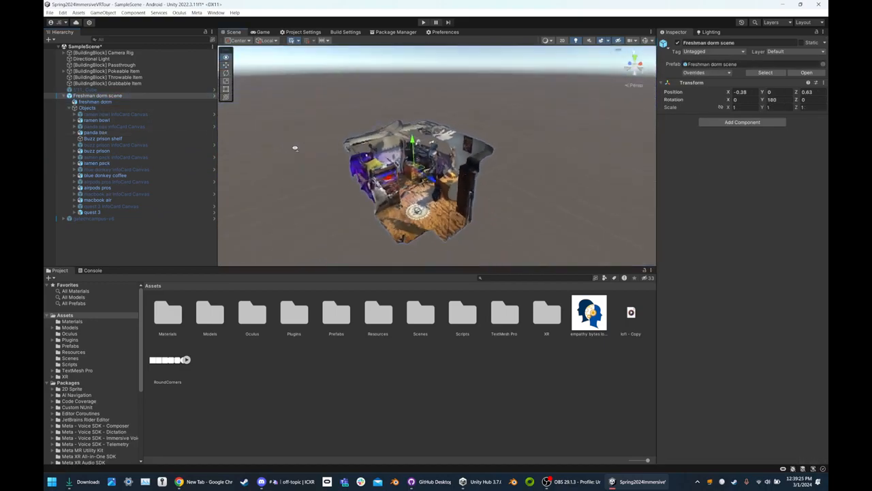
alt+drag(418, 164, 357, 184)
click(95, 101)
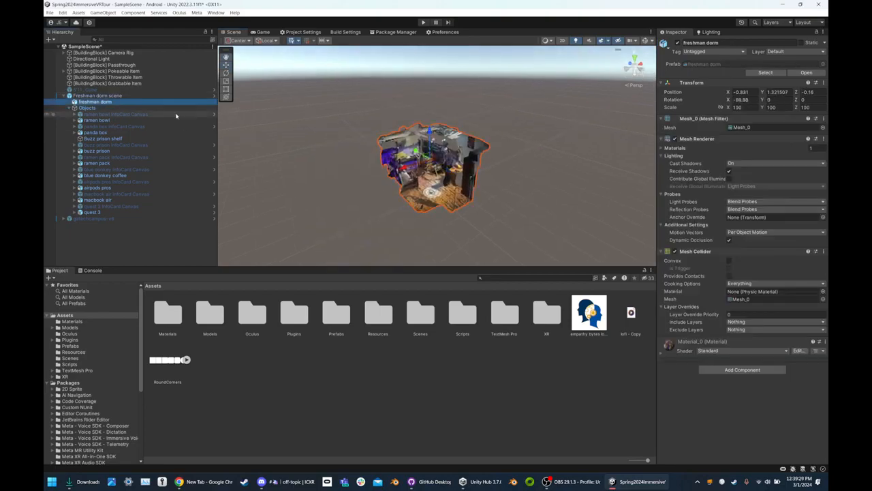
key(f)
key(w)
right_drag(309, 138, 374, 184)
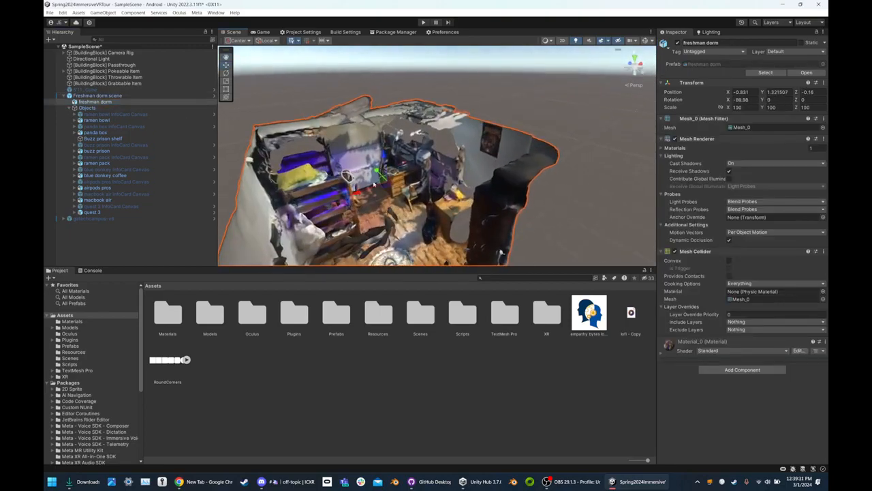
Try to move the freshman dorm mesh within the scene, and undo the move
drag(366, 190, 416, 151)
right_drag(416, 151, 353, 149)
key(q)
key(w)
key(e)
key(s)
key(w)
key(s)
key(ctrl+z)
Inspect the Objects group of the dorm scene and the components on its ramen bowl
click(88, 108)
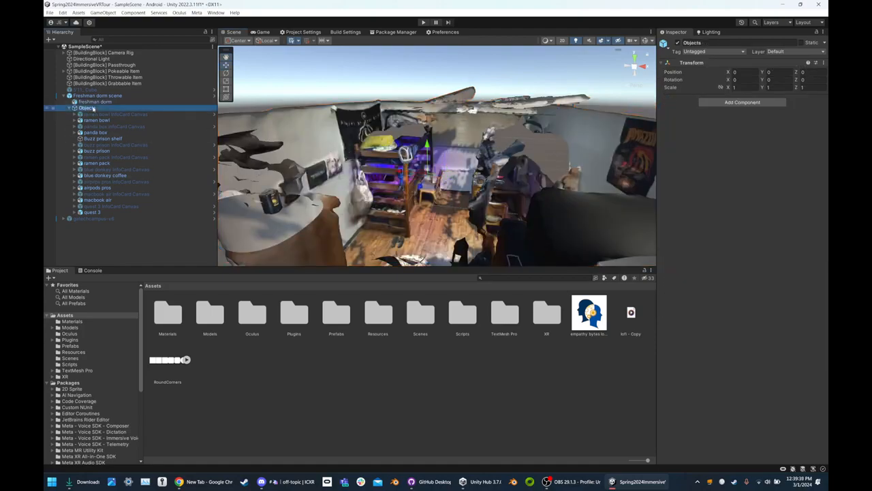
key(s)
right_drag(294, 172, 299, 181)
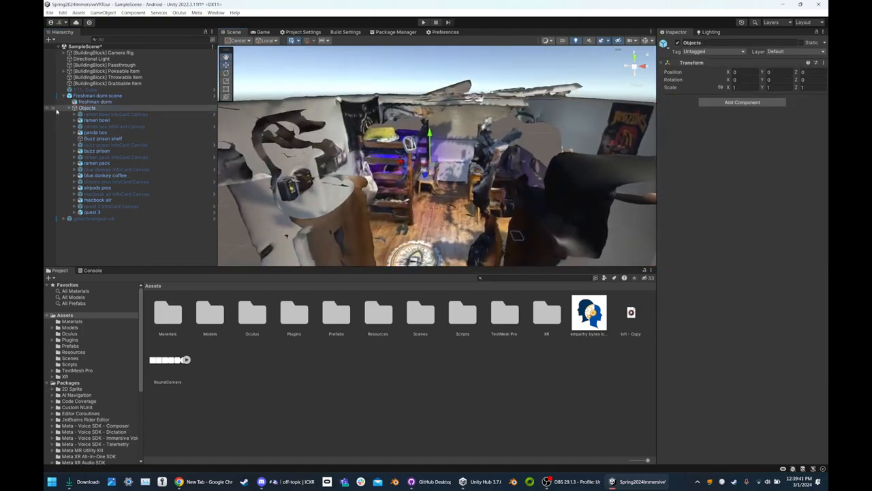
click(72, 107)
click(72, 107)
click(99, 120)
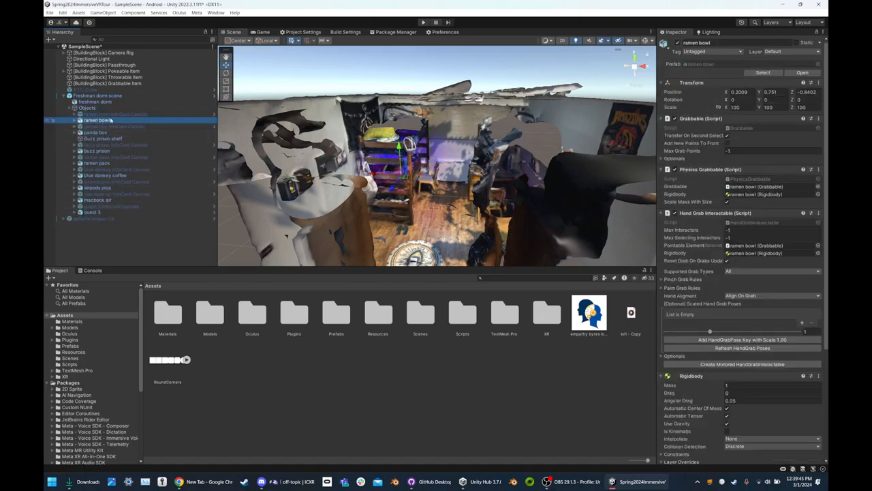
click(110, 120)
Activate the ramen bowl InfoCard Canvas to view its card, deactivate it again, and select the ramen bowl
double_click(109, 114)
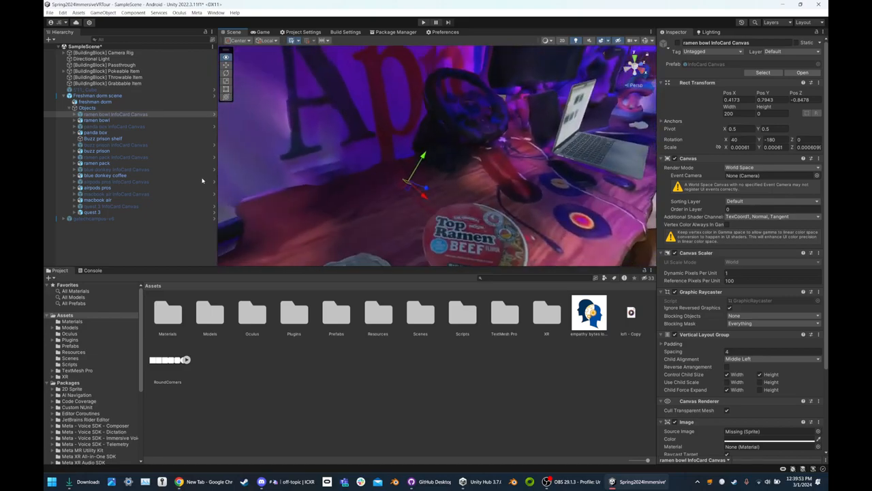
click(175, 114)
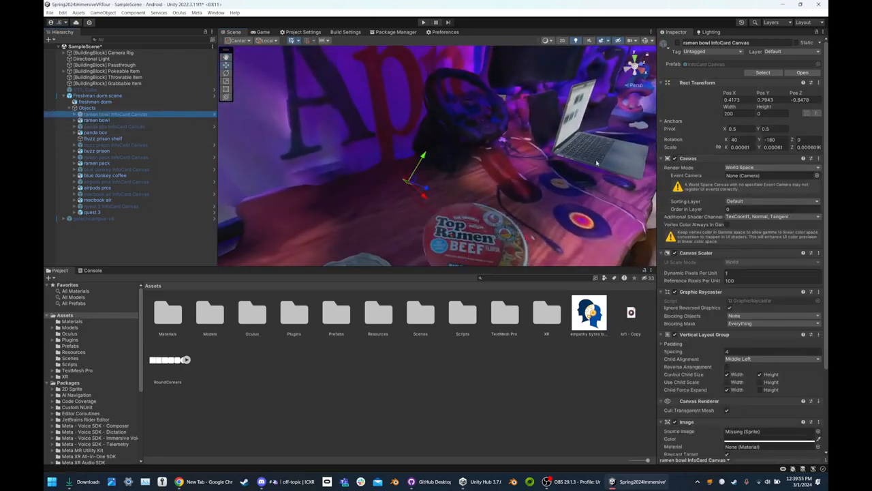
right_drag(554, 119, 599, 125)
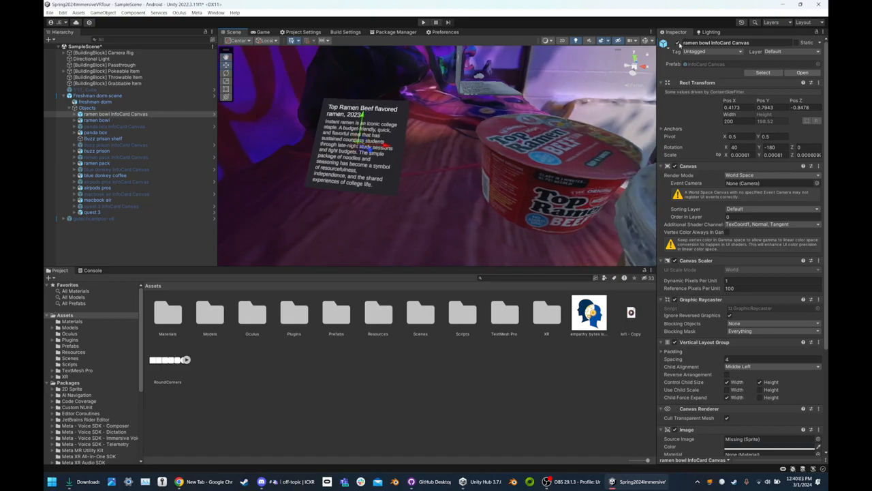
click(678, 43)
click(195, 121)
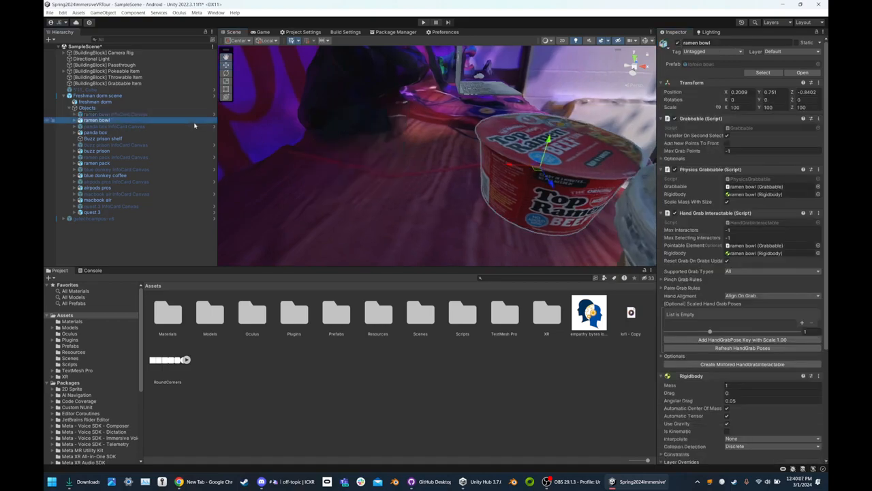
Inspect the Throwable Item and Grabbable Item building blocks on the rug in the dorm room
right_drag(258, 132, 300, 103)
click(108, 77)
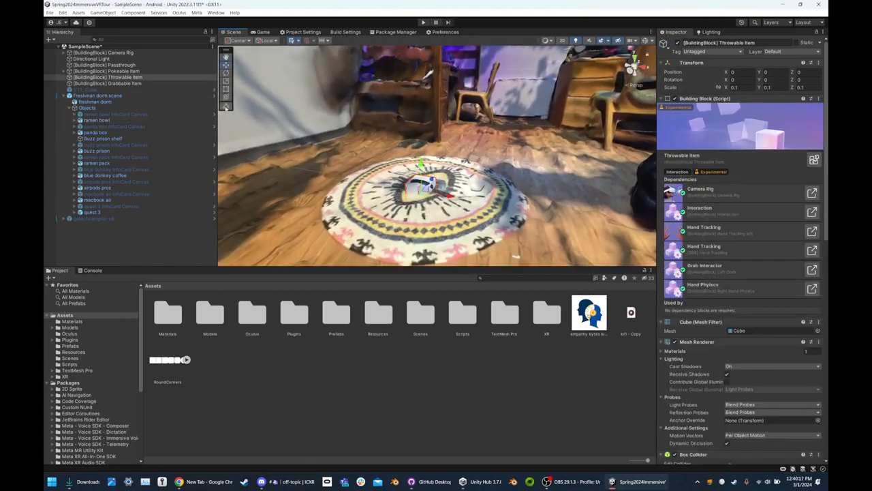
click(158, 83)
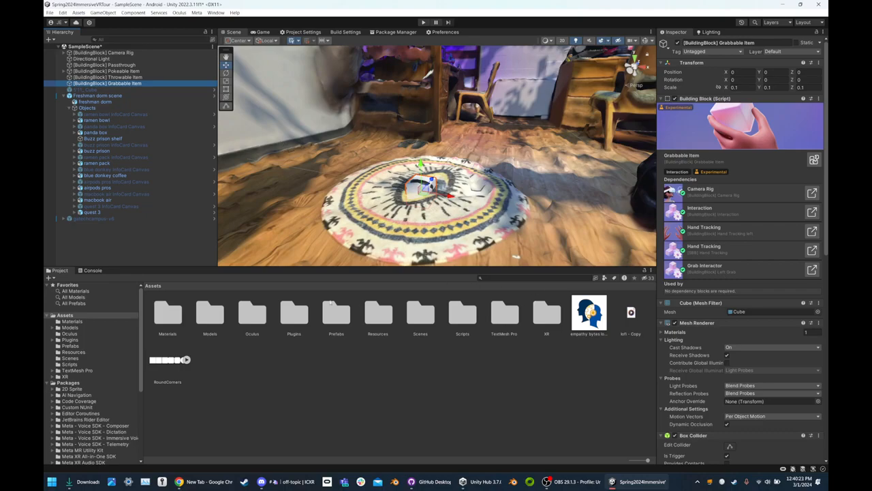
Open the Models folder in the project's assets
click(334, 313)
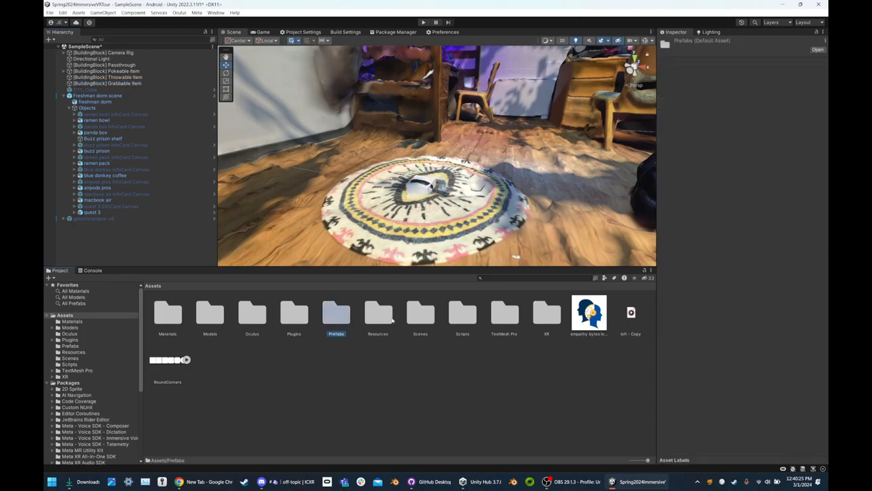
double_click(203, 312)
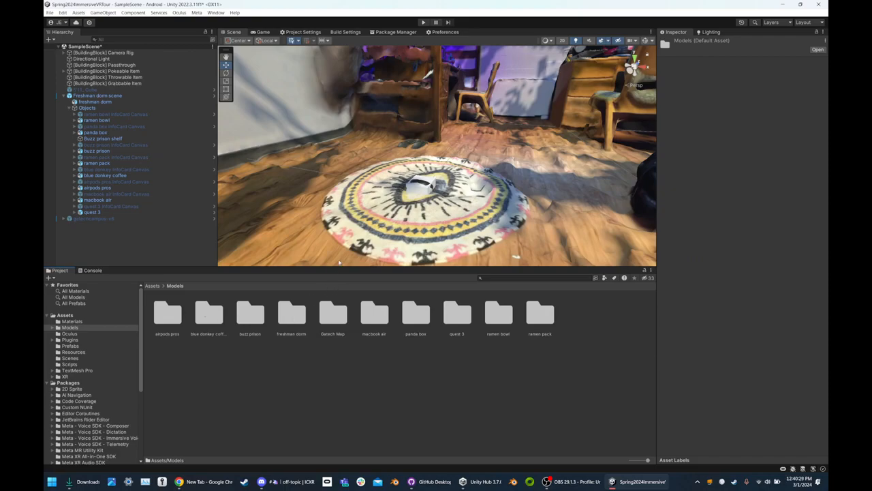
Select the AirPods case mesh on the desk beside the laptop
key(s)
right_drag(393, 257, 375, 214)
key(w)
key(s)
key(s)
key(w)
click(414, 179)
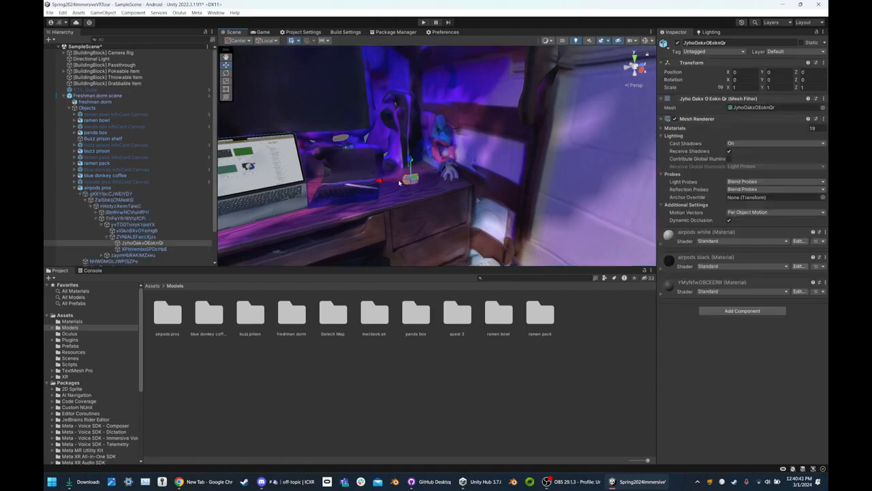
Examine the nested child objects of airpods pros and select its SignTransform object
click(74, 187)
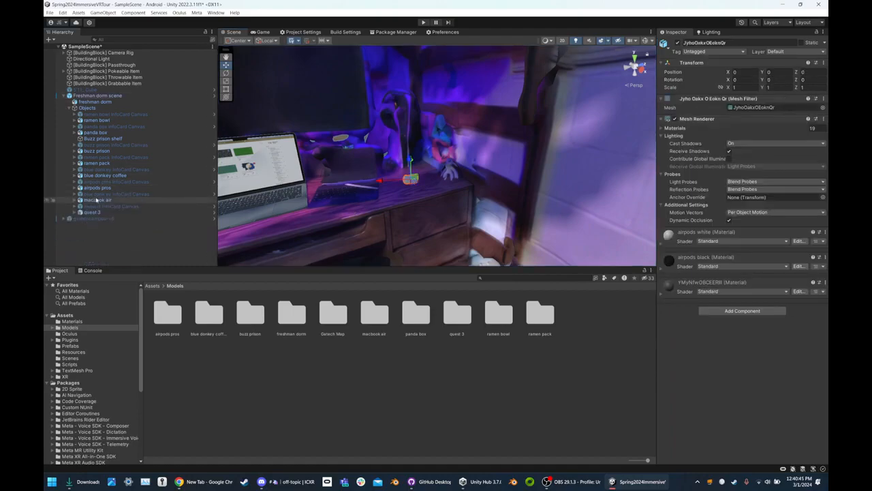
click(74, 188)
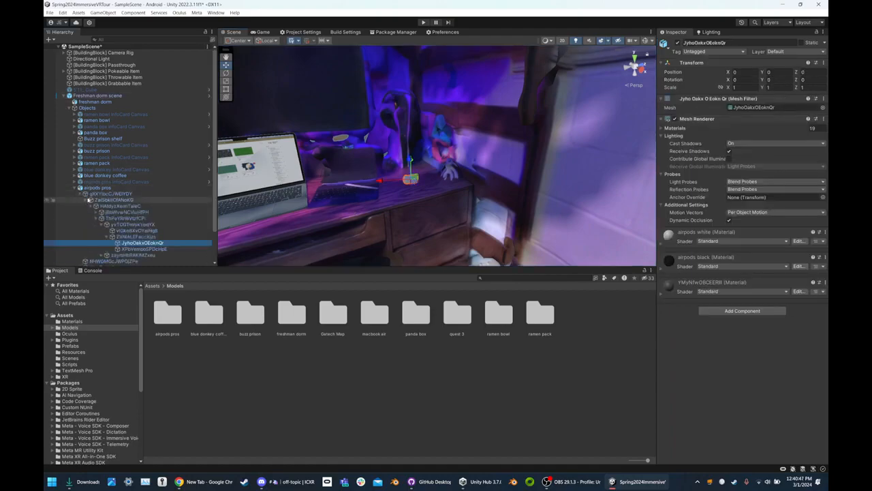
scroll(88, 198, down, 2)
click(96, 164)
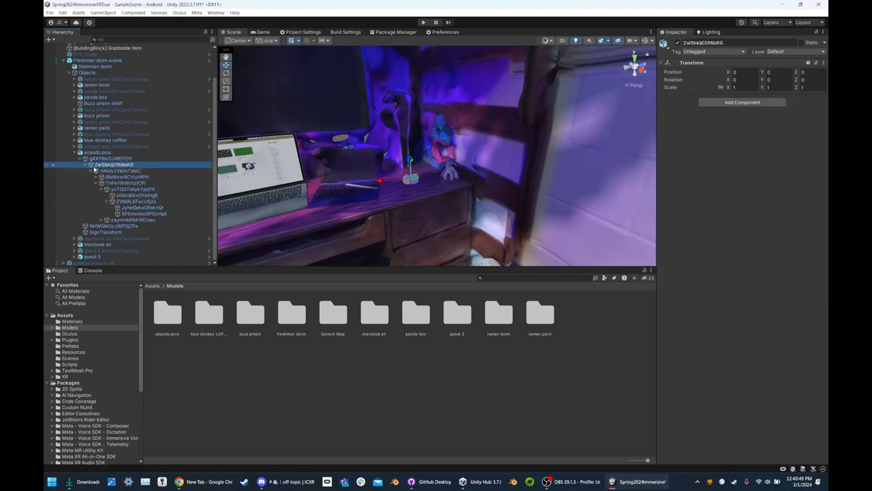
scroll(85, 170, up, 2)
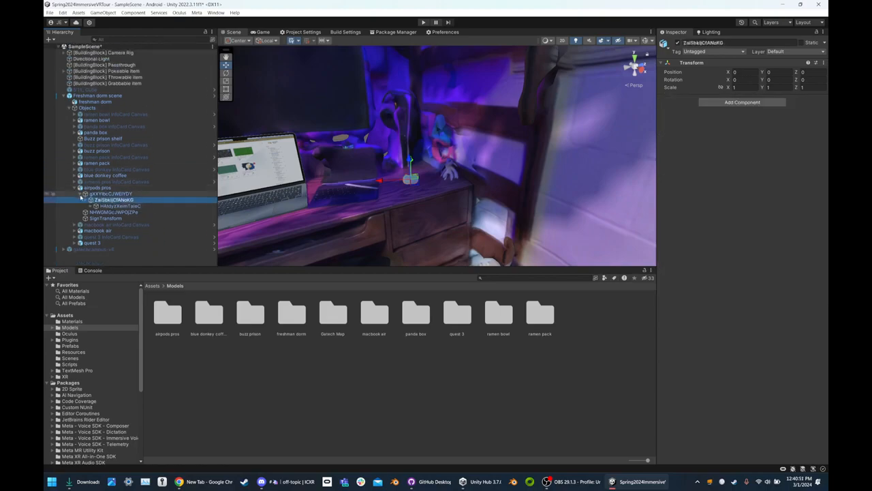
click(79, 194)
click(92, 205)
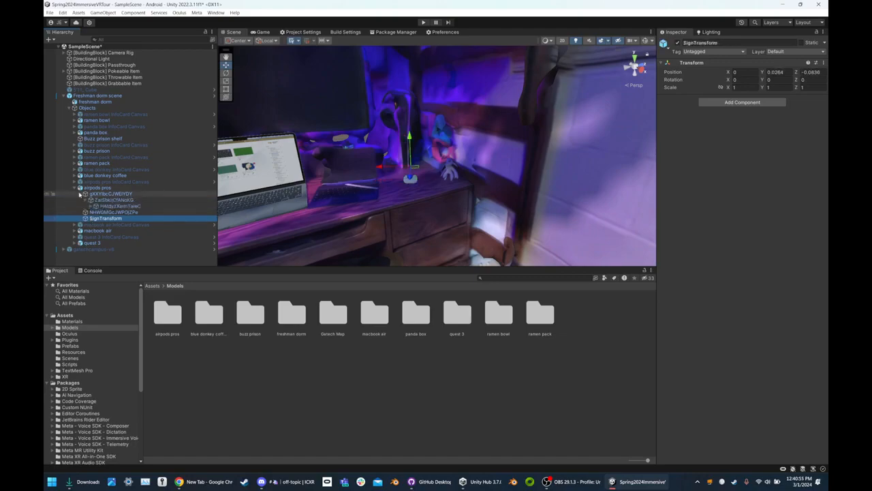
Select the airpods pros object and review its attached collider, rigidbody and grab components
click(76, 189)
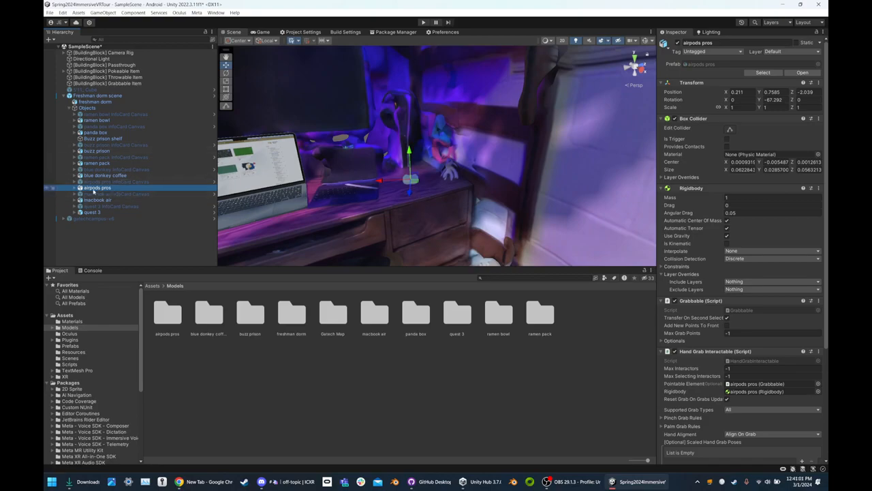
scroll(720, 306, down, 1)
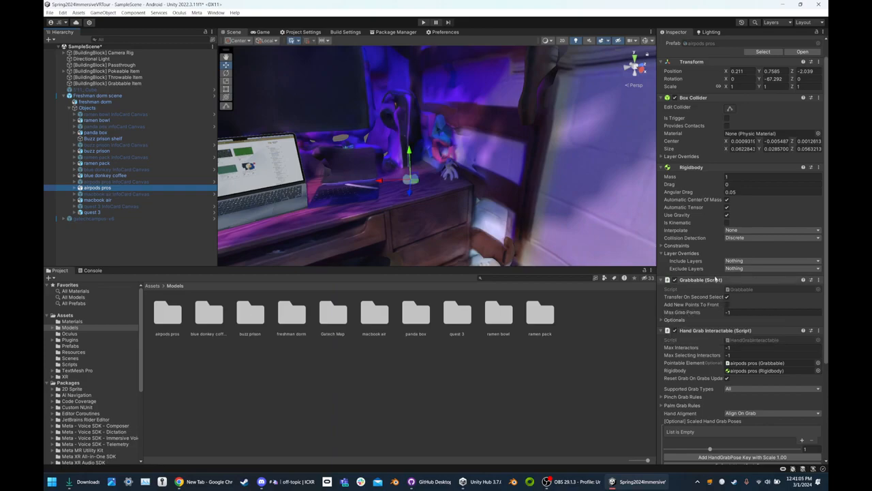
scroll(715, 314, down, 6)
scroll(715, 313, up, 6)
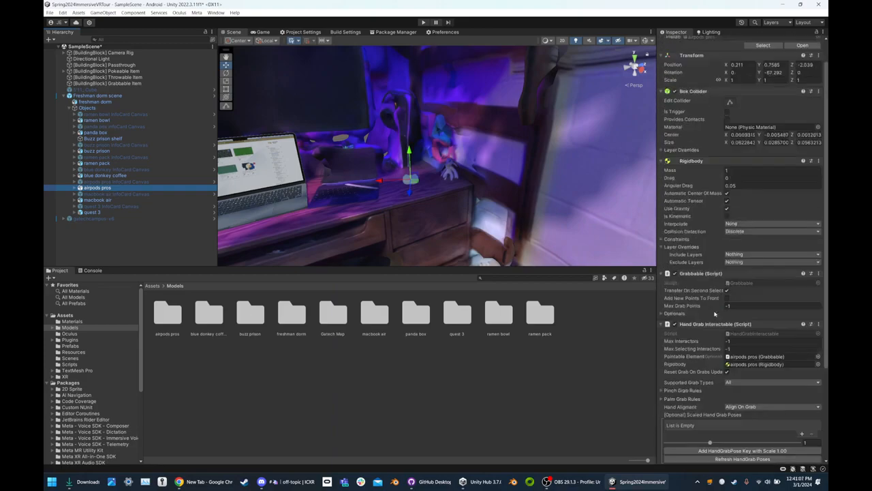
scroll(715, 313, up, 2)
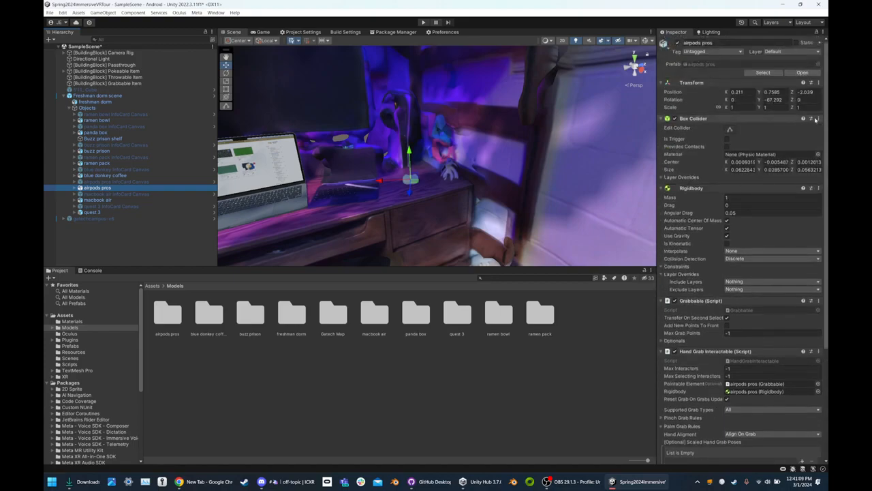
Remove the Box Collider, Rigidbody and Grabbable components from airpods pros
click(818, 118)
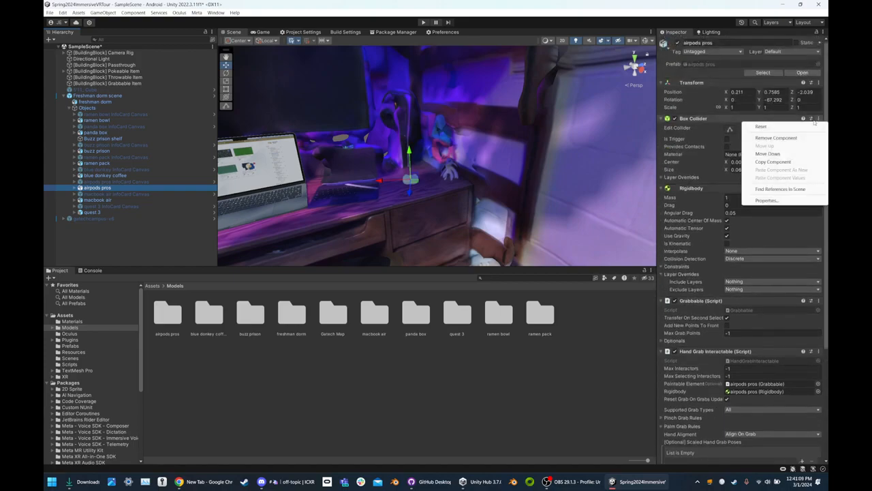
click(776, 138)
click(818, 119)
mouse_move(784, 126)
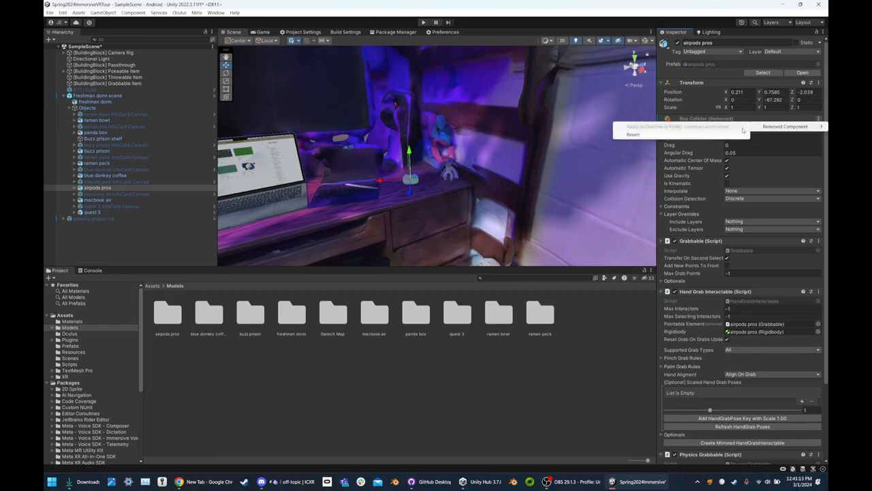
key(Escape)
click(741, 129)
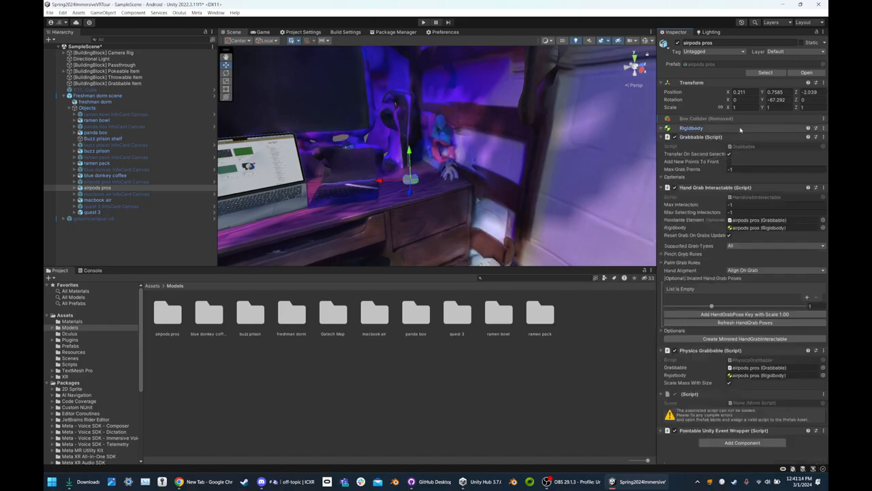
click(823, 128)
click(785, 148)
click(823, 138)
click(804, 158)
Remove the Hand Grab Interactable, Physics Grabbable and Pointable Unity Event Wrapper components from airpods pros
click(823, 147)
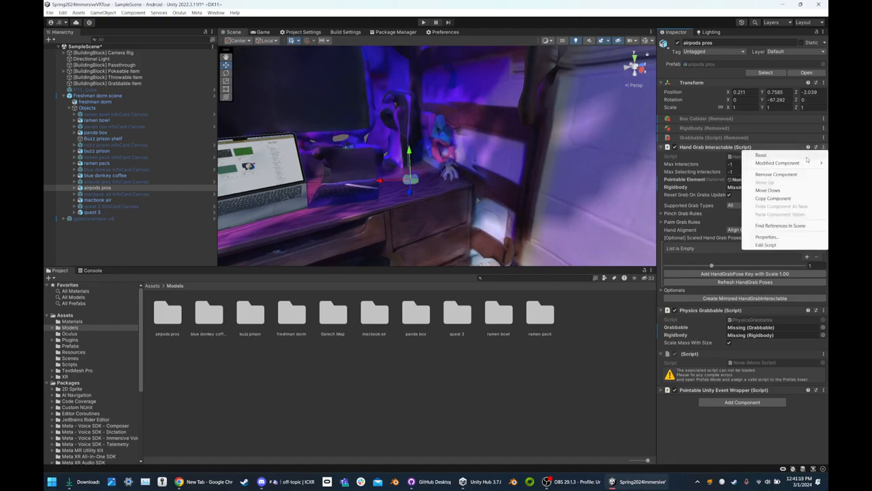
click(777, 175)
click(823, 157)
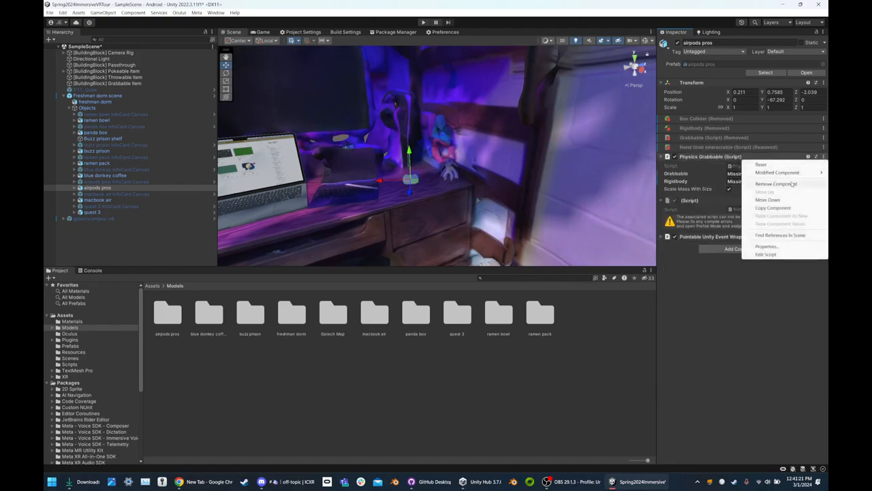
click(811, 184)
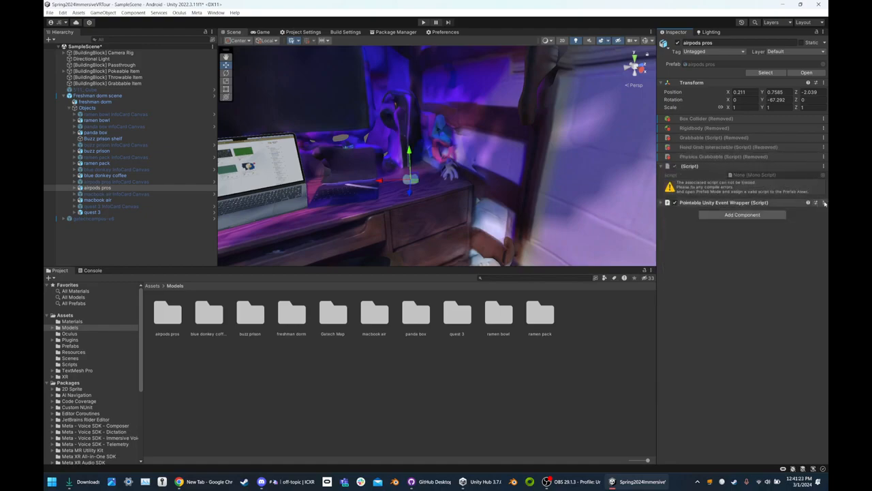
click(824, 203)
click(777, 230)
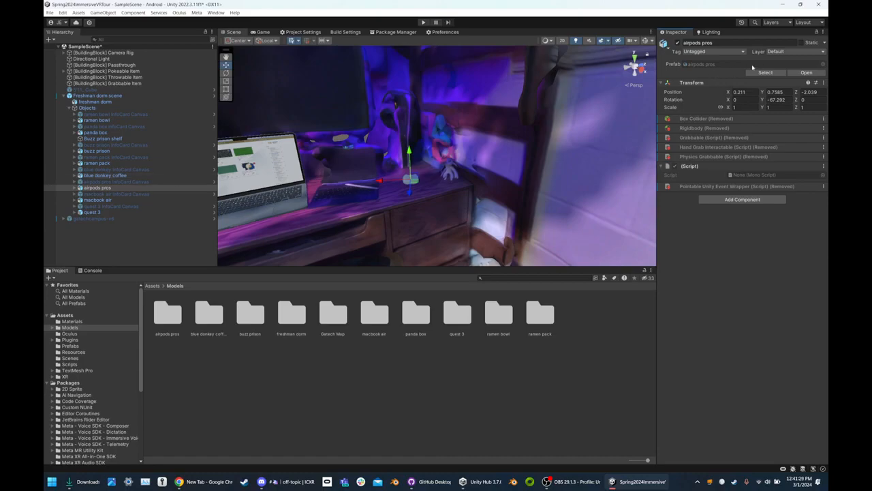
right_click(149, 188)
mouse_move(202, 293)
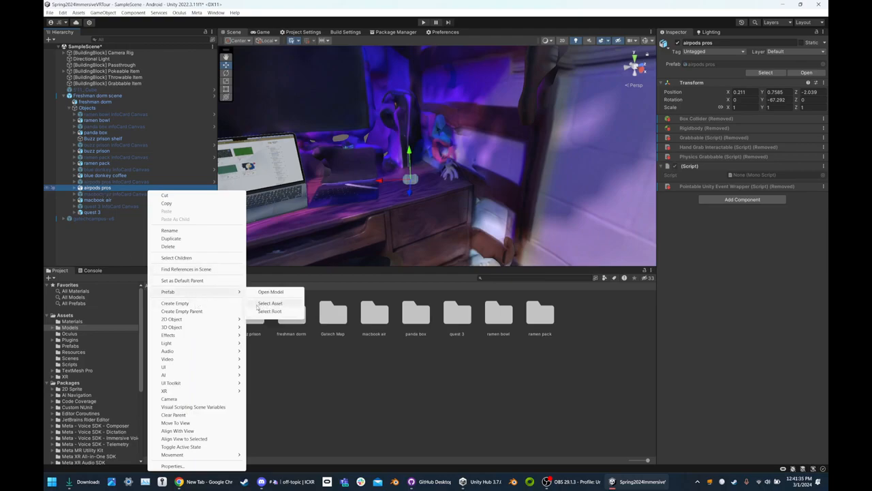
click(100, 182)
right_click(99, 187)
mouse_move(156, 292)
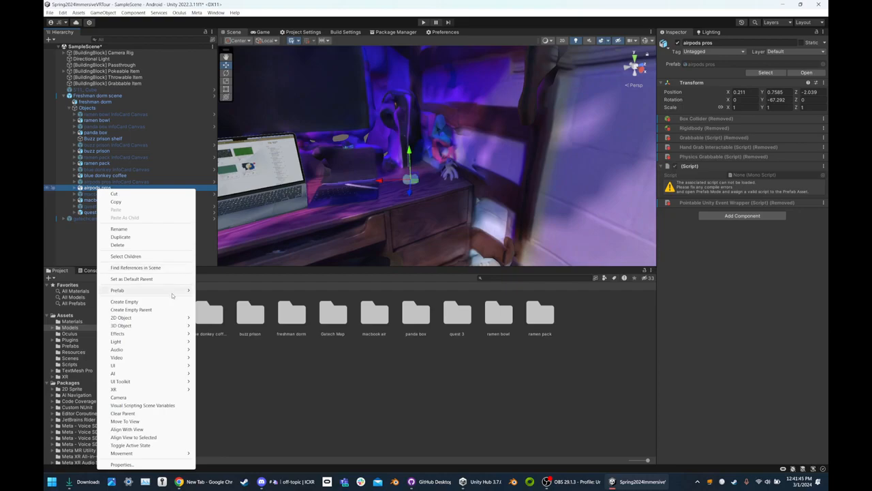
click(212, 293)
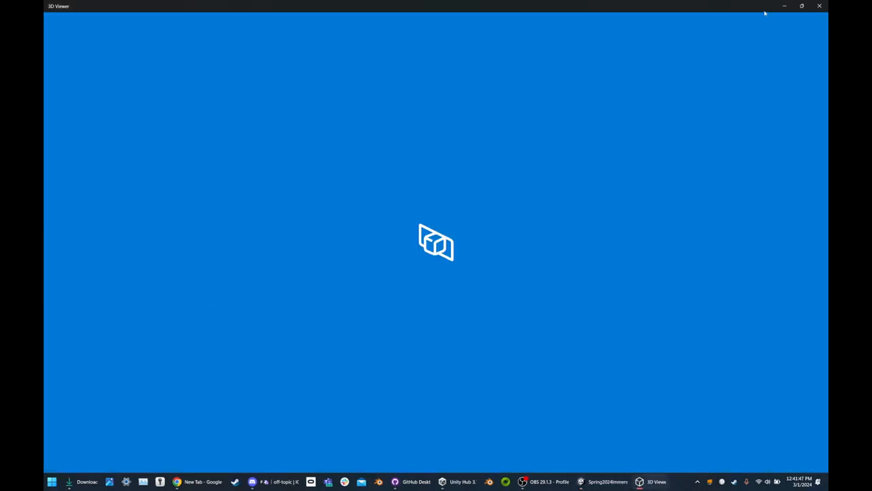
click(819, 5)
click(85, 194)
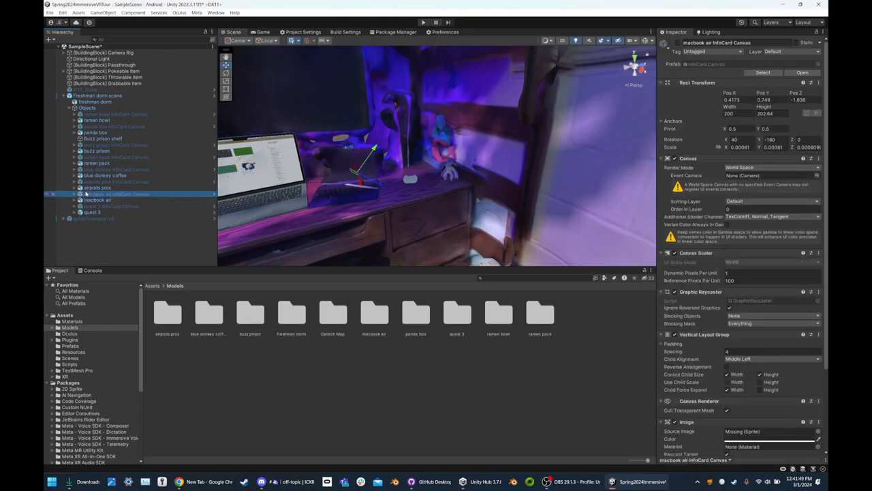
click(102, 188)
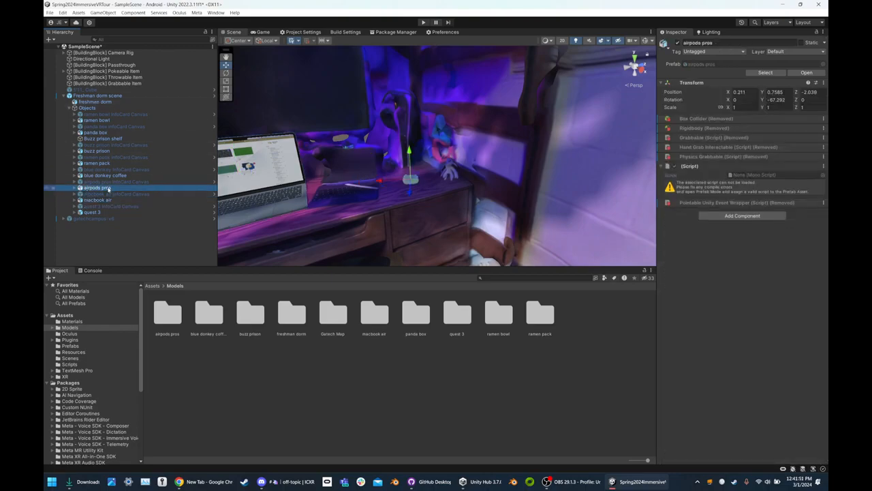
Completely unpack the Freshman dorm scene prefab, including its nested prefabs
right_click(93, 96)
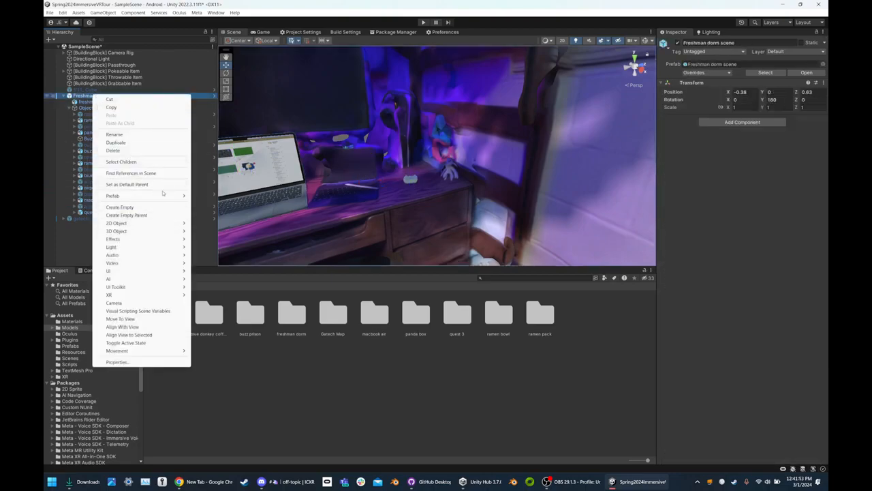
mouse_move(179, 196)
click(209, 263)
Remove the missing script component from airpods pros, leaving only its Transform
click(97, 188)
click(684, 156)
click(824, 99)
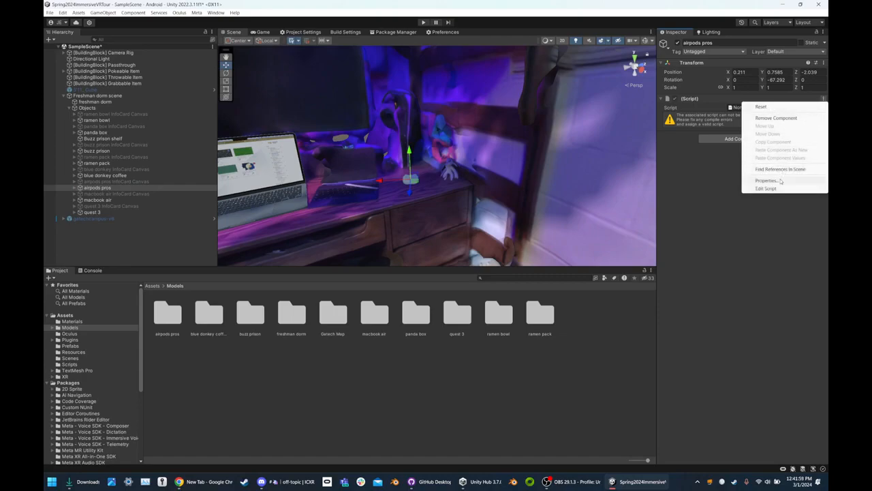
click(775, 117)
click(109, 187)
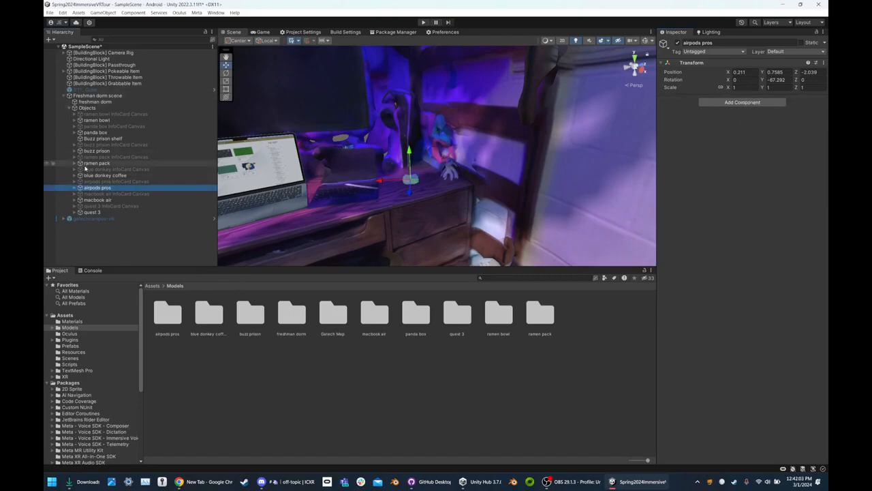
Look at the freshman dorm model's import settings in its folder, and return to the Models folder
click(292, 313)
double_click(289, 311)
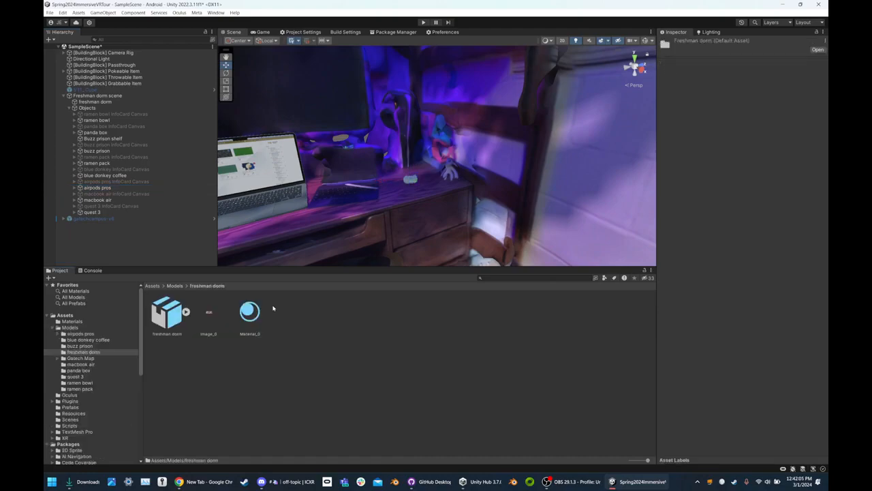
click(155, 317)
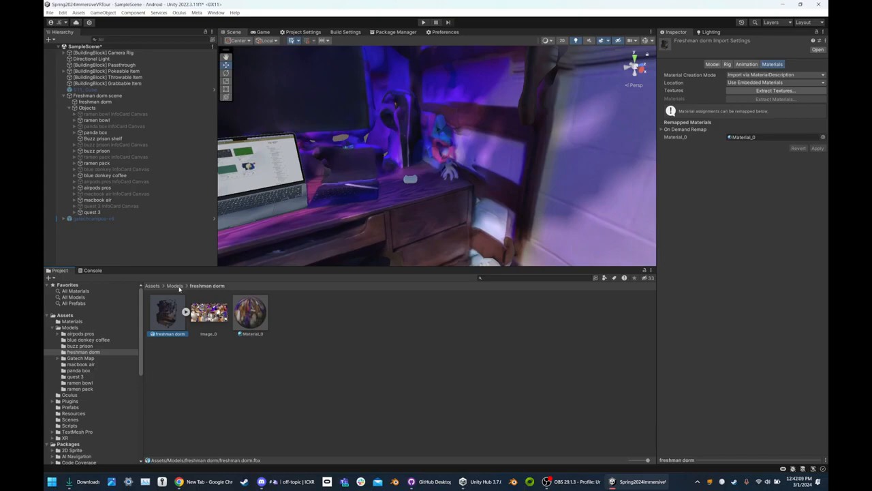
click(175, 285)
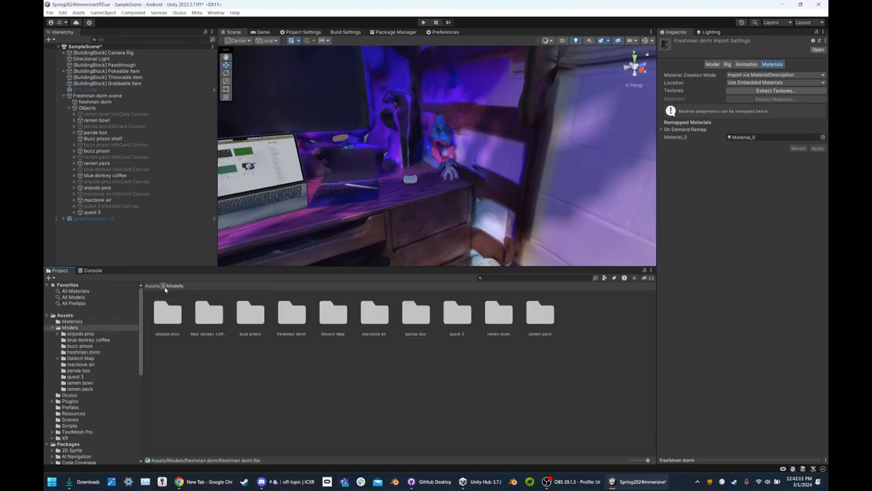
Check the prefab options of the unpacked Freshman dorm scene object and reselect airpods pros
click(102, 175)
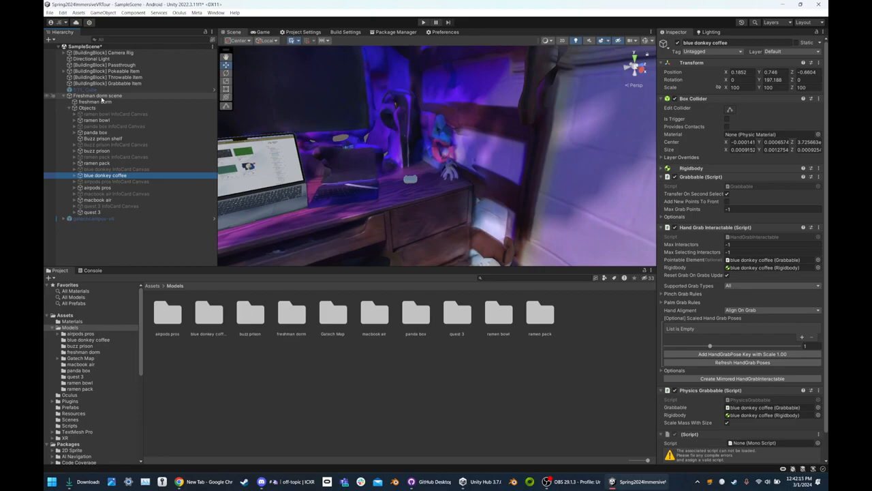
right_click(121, 101)
click(114, 90)
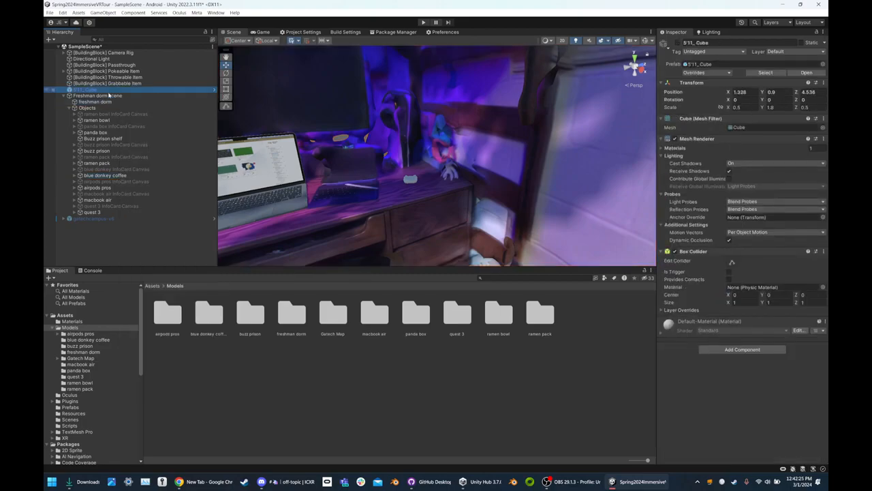
click(110, 96)
right_click(109, 96)
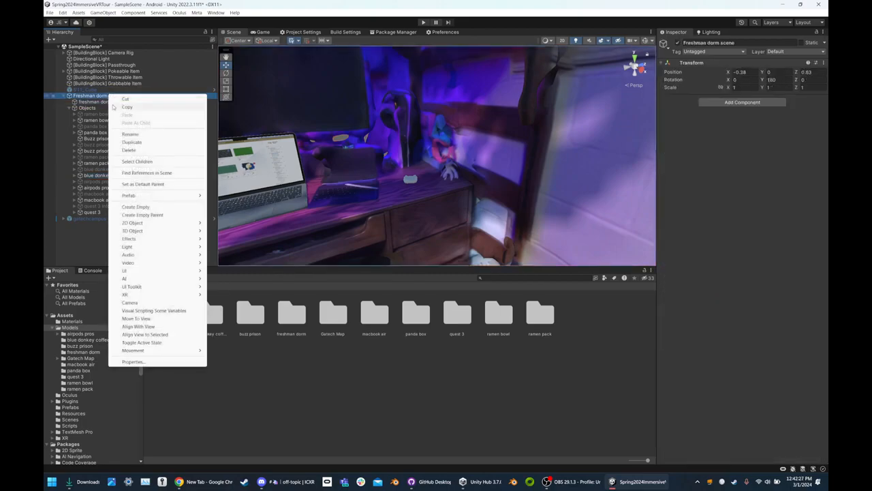
mouse_move(158, 196)
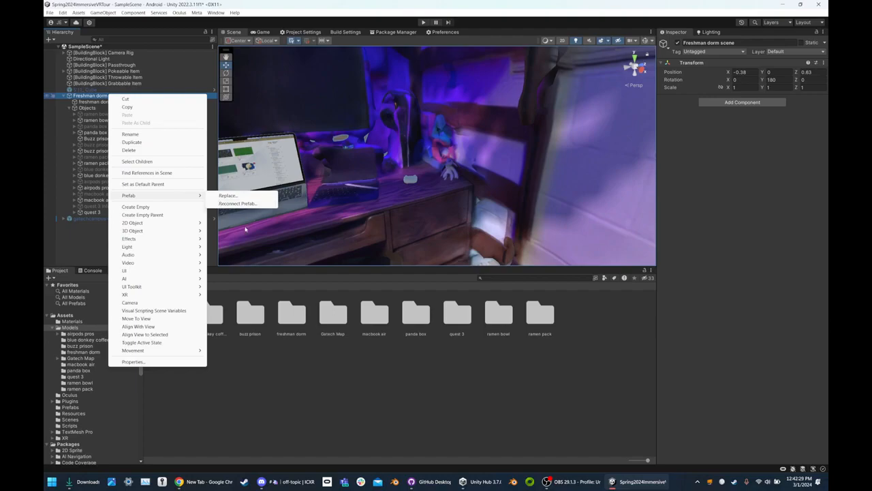
click(130, 133)
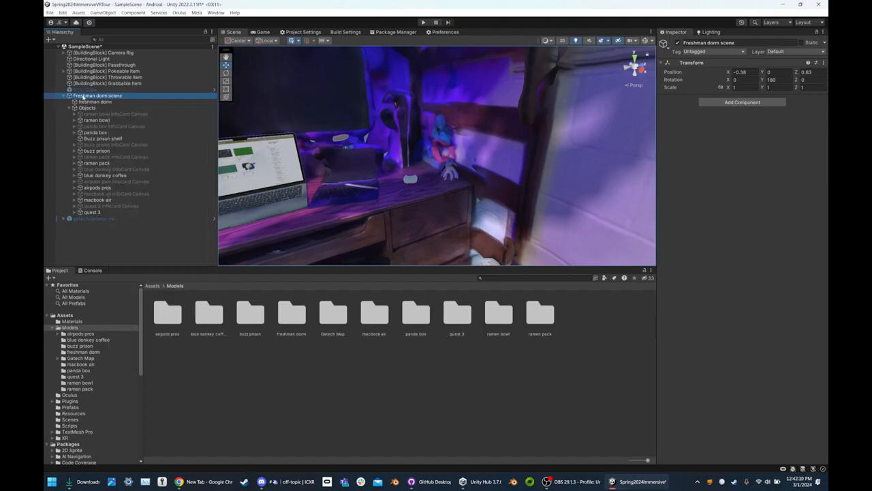
click(127, 188)
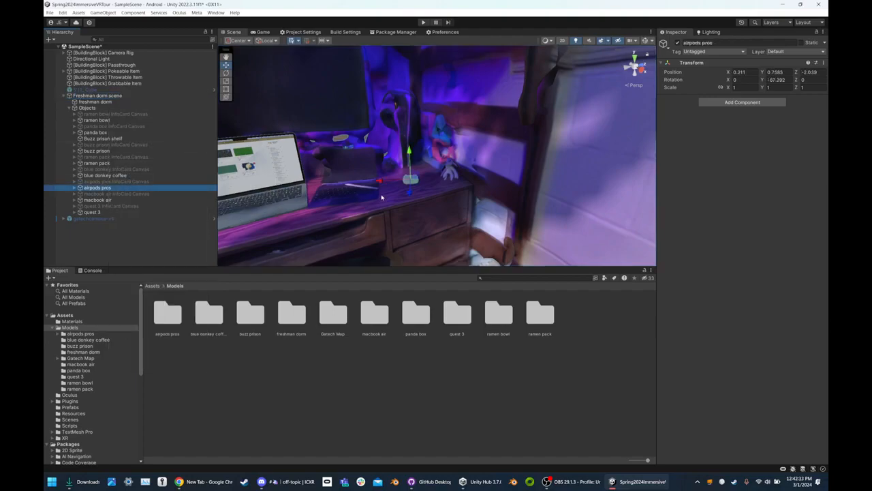
Delete the Pokeable Item, Throwable Item and Grabbable Item building blocks from the scene
click(148, 247)
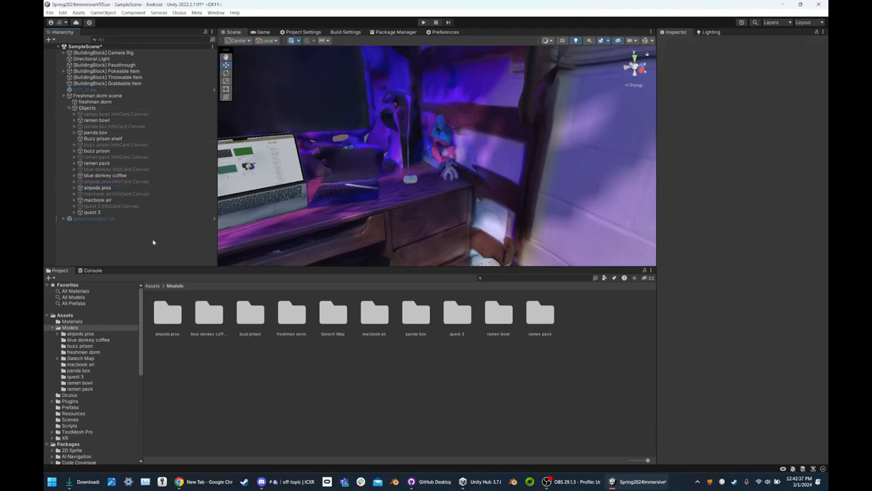
click(166, 71)
key(Delete)
click(166, 71)
key(Delete)
click(165, 71)
key(Delete)
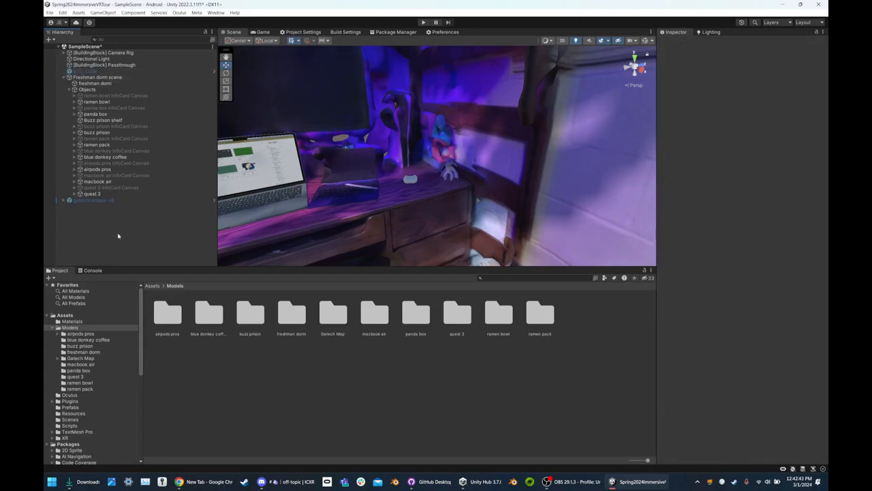
Add a new Grabbable Item from the Building Blocks library to the scene and select it
right_click(118, 235)
click(374, 319)
click(783, 469)
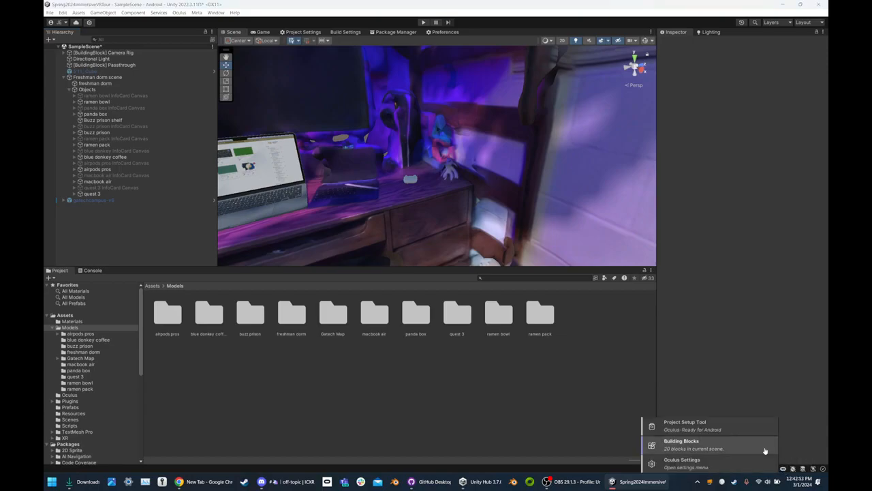
click(764, 451)
scroll(569, 328, down, 2)
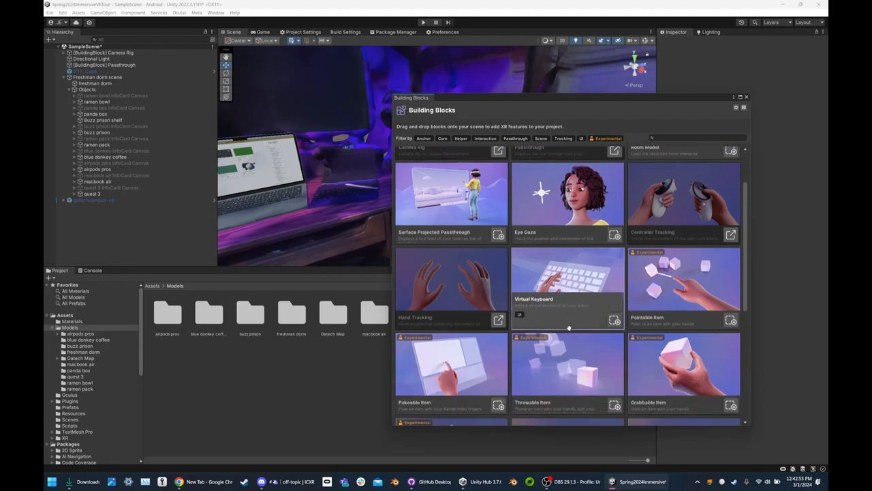
scroll(569, 328, down, 2)
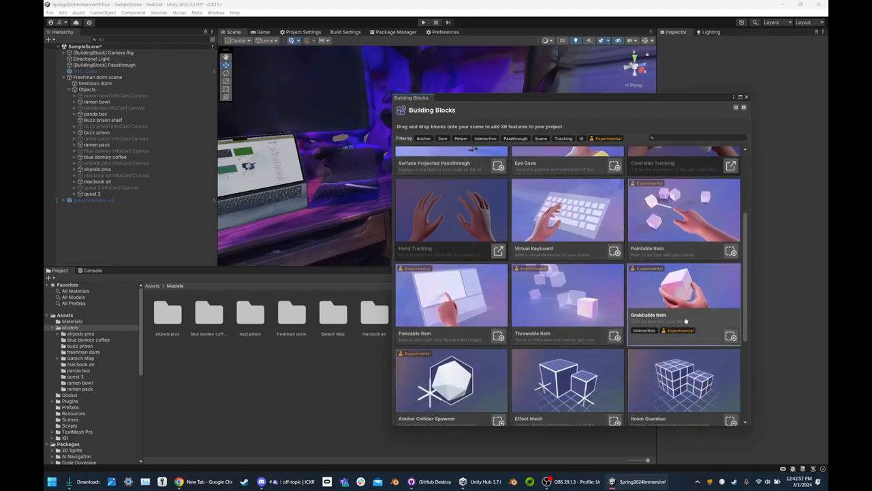
click(728, 335)
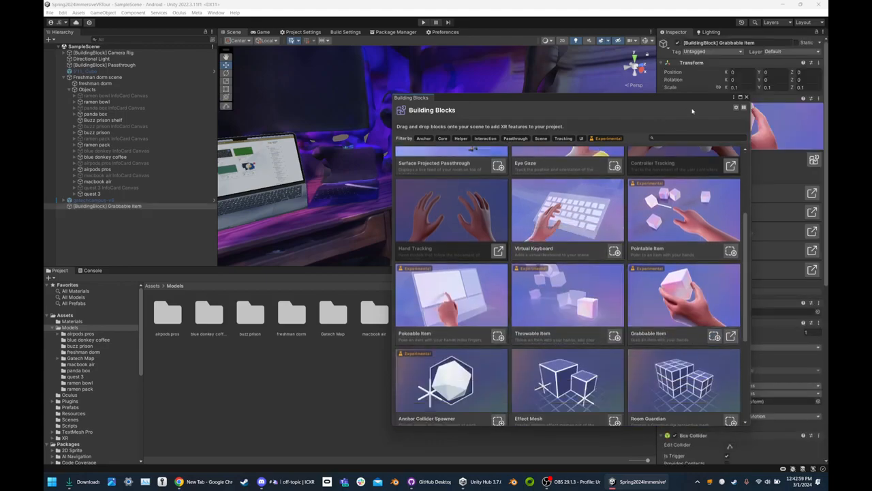
click(747, 97)
click(160, 212)
click(157, 206)
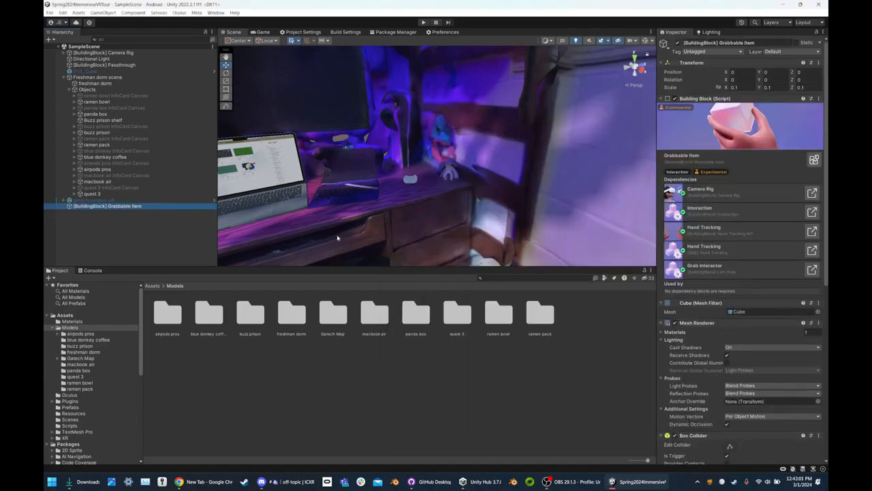
Move the Grabbable Item cube across the room and raise it to desk height beside the airpods
scroll(688, 290, down, 2)
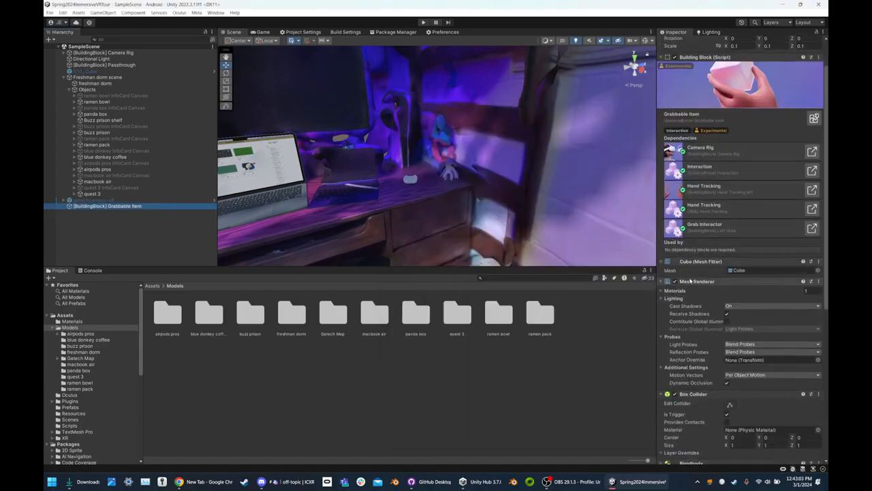
mouse_move(387, 214)
right_down()
mouse_move(304, 214)
mouse_move(161, 238)
mouse_move(198, 212)
mouse_move(378, 206)
right_up()
key(w)
key(s)
key(w)
drag(439, 198, 534, 132)
right_drag(520, 136, 556, 222)
key(w)
key(s)
drag(413, 218, 473, 126)
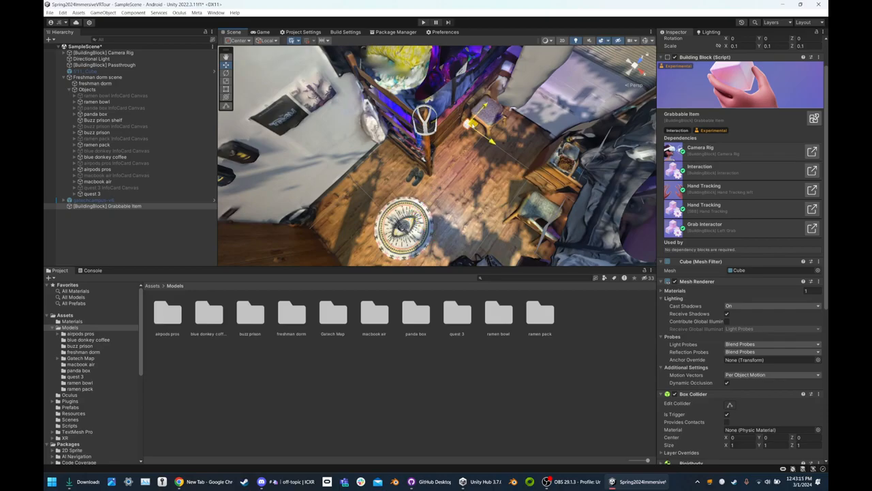
right_drag(490, 81, 491, 15)
mouse_move(481, 481)
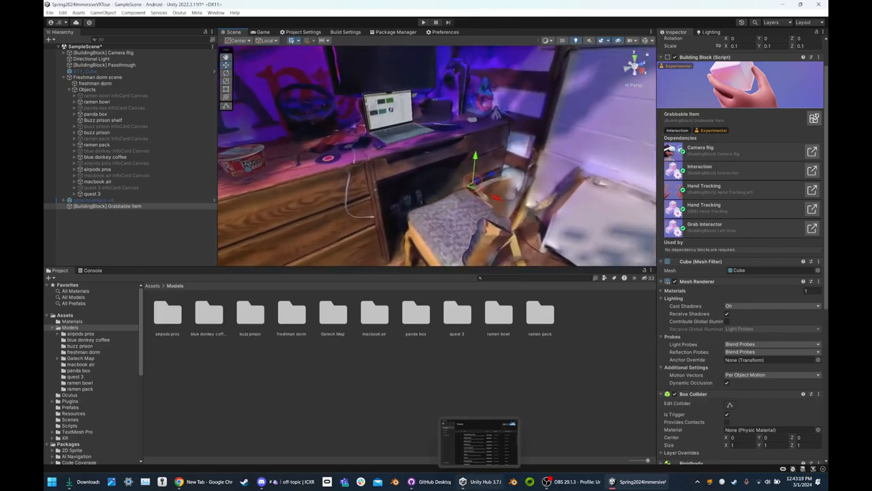
drag(475, 161, 482, 79)
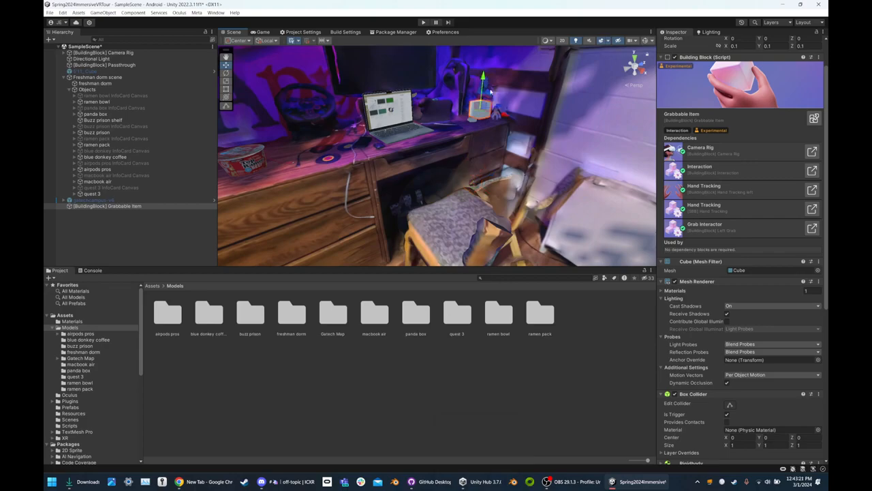
key(f)
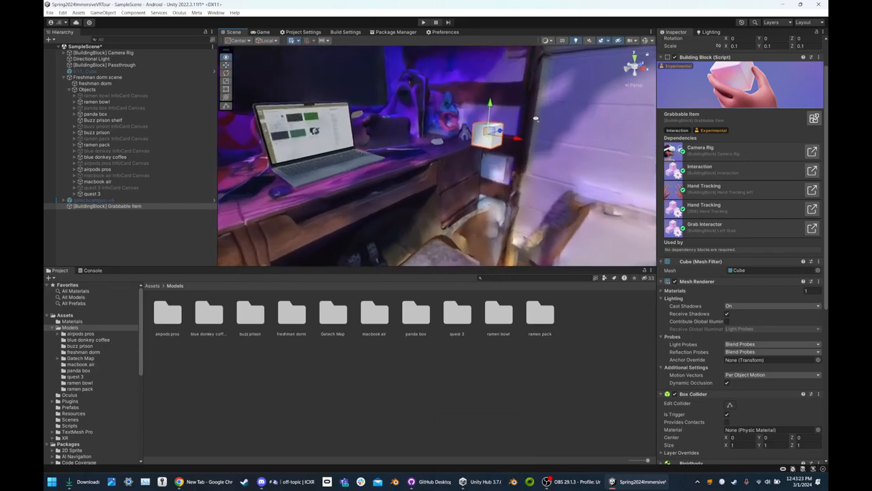
right_drag(556, 124, 492, 169)
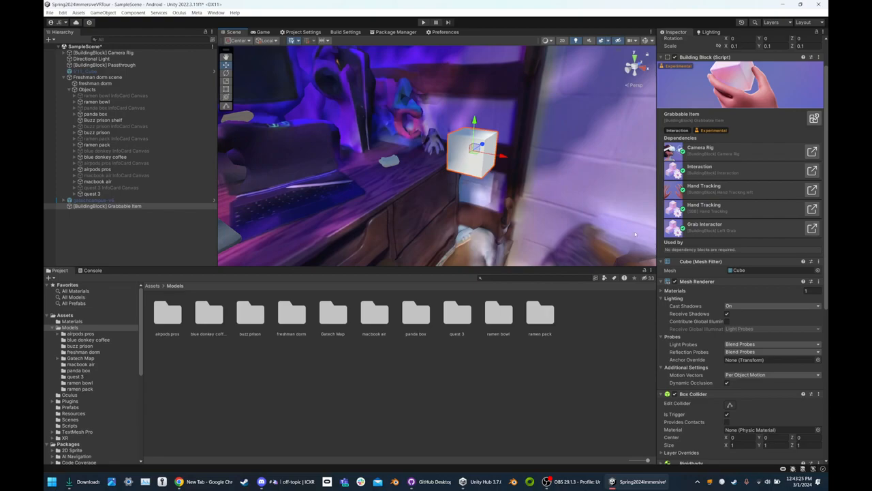
Review the Grabbable Item's Box Collider, Rigidbody, Grabbable and Hand Grab Interactable components
scroll(736, 306, down, 3)
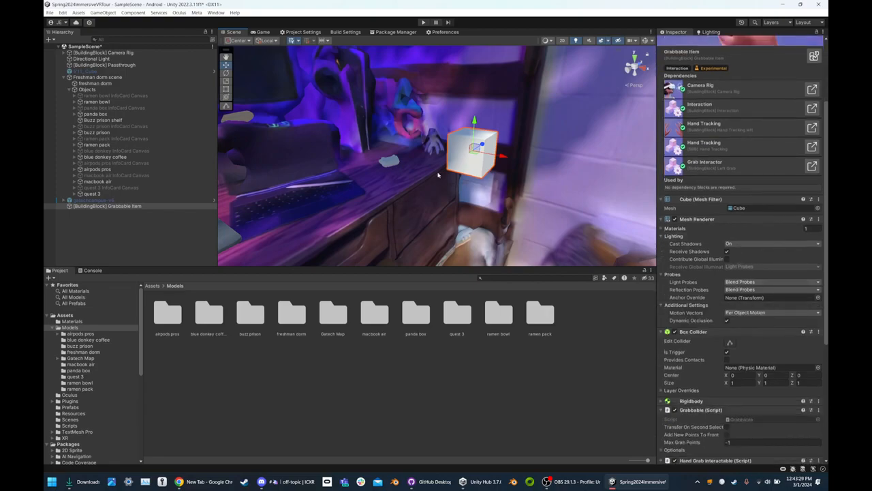
scroll(698, 327, down, 1)
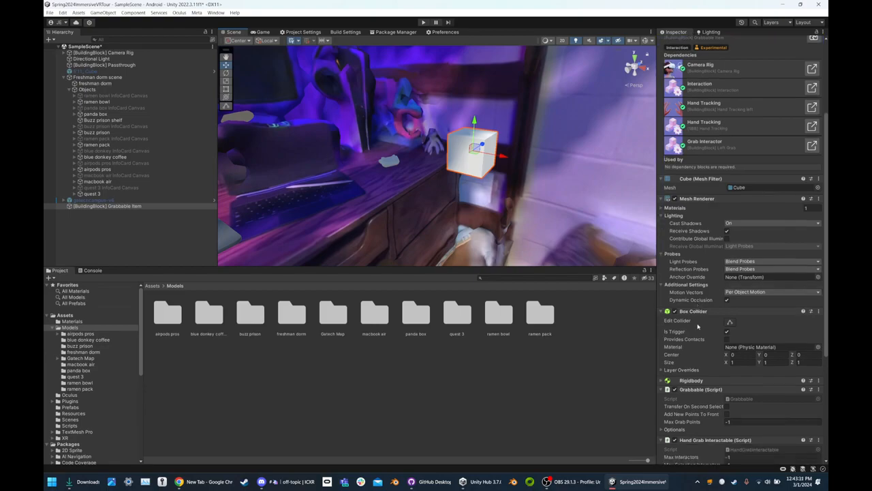
scroll(712, 324, down, 7)
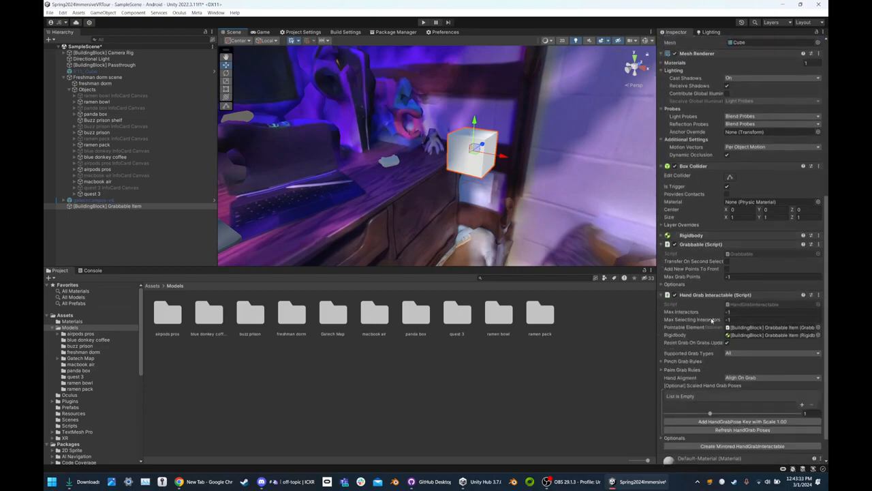
scroll(685, 218, down, 1)
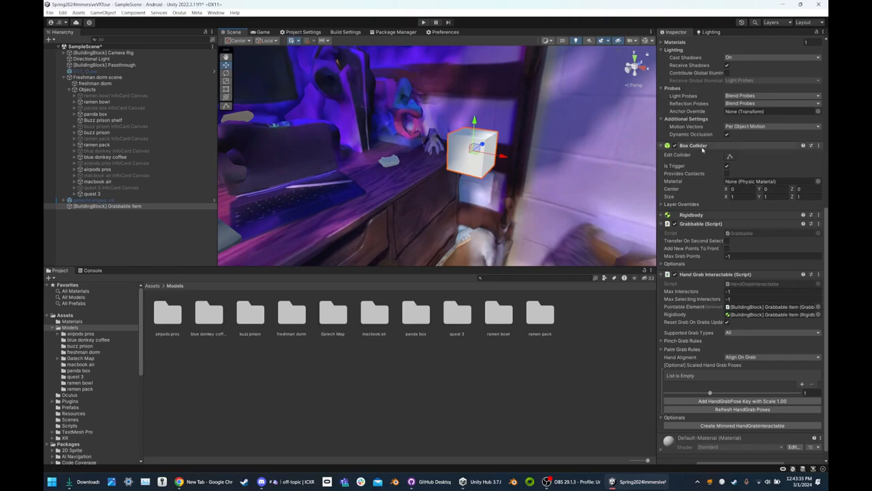
Add a Box Collider component to the airpods pros parent object
click(391, 163)
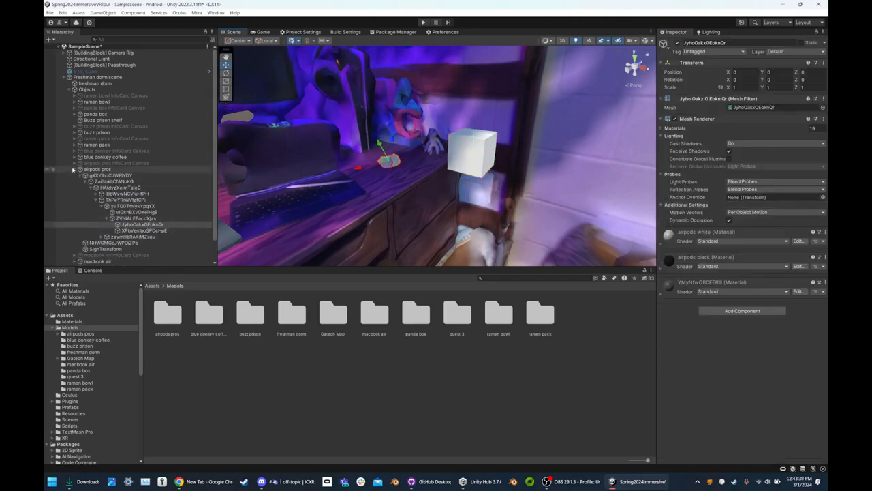
click(76, 169)
click(85, 173)
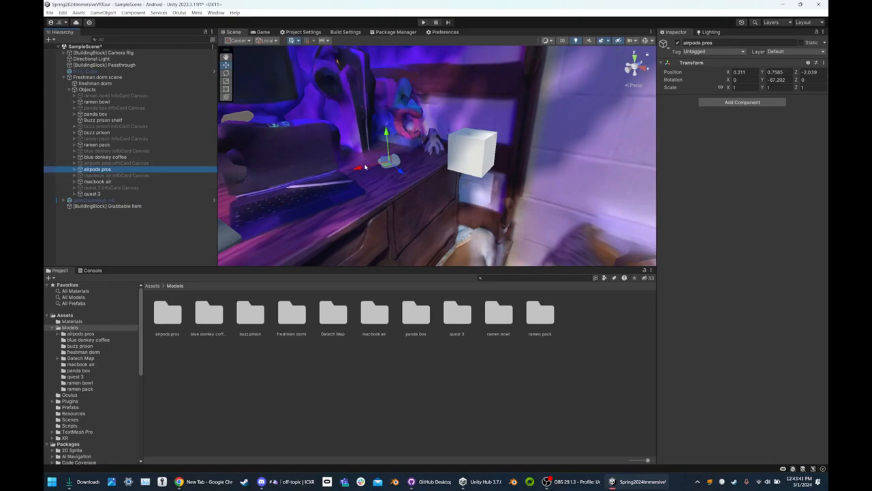
click(749, 102)
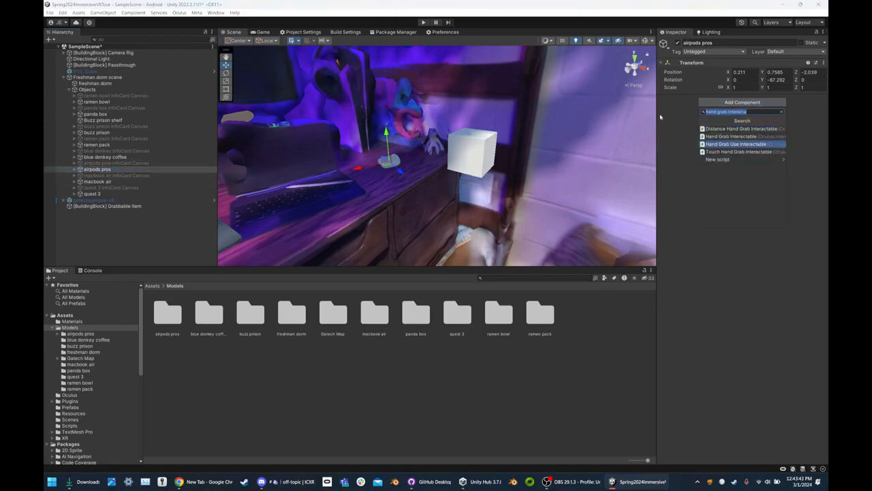
text(box collider)
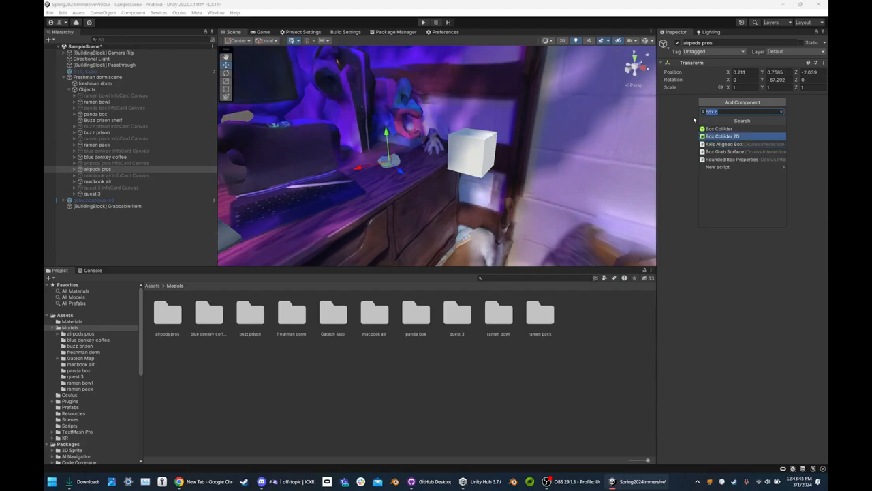
key(Return)
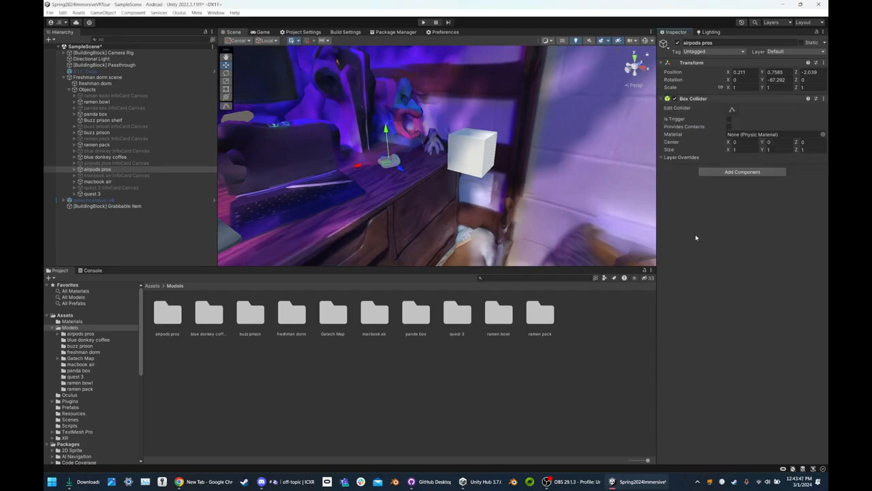
Search the components for collider and add a Mesh Collider to airpods pros
right_drag(529, 181, 576, 167)
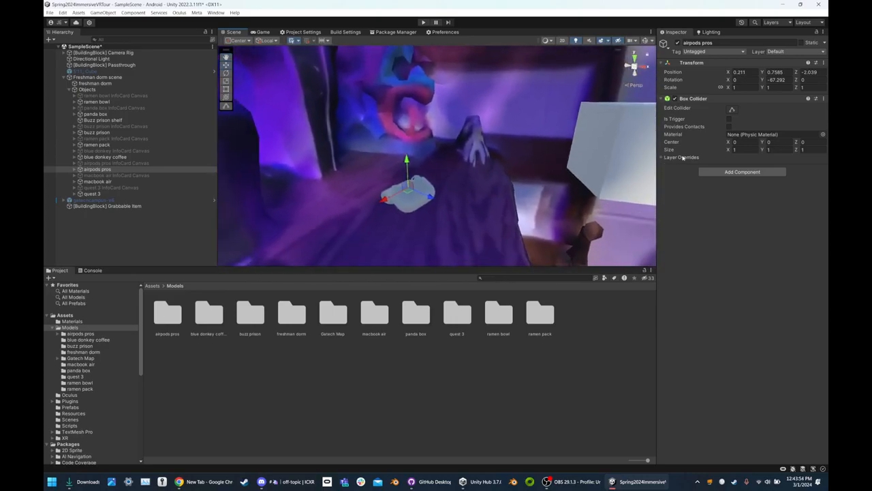
click(729, 172)
text(collider)
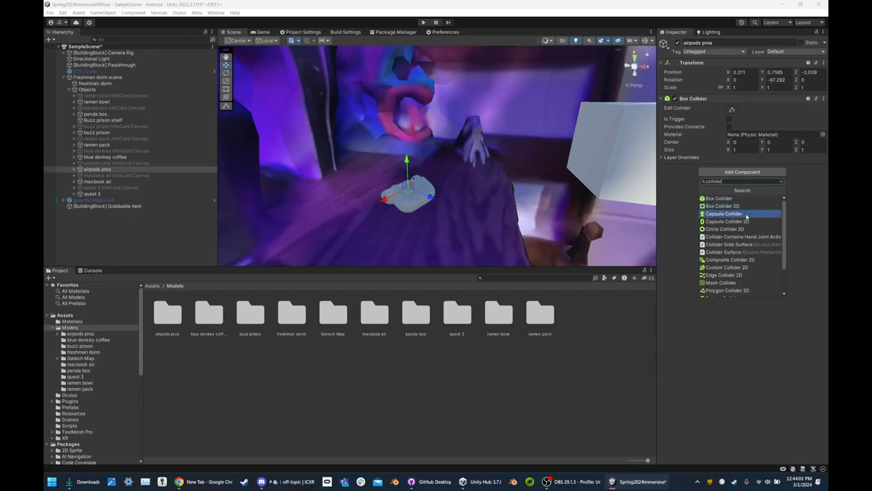
scroll(748, 238, down, 1)
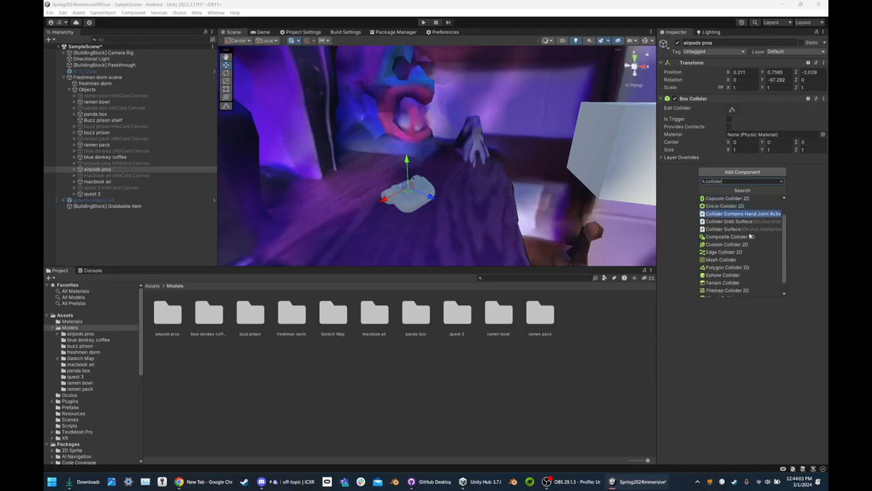
scroll(743, 262, down, 1)
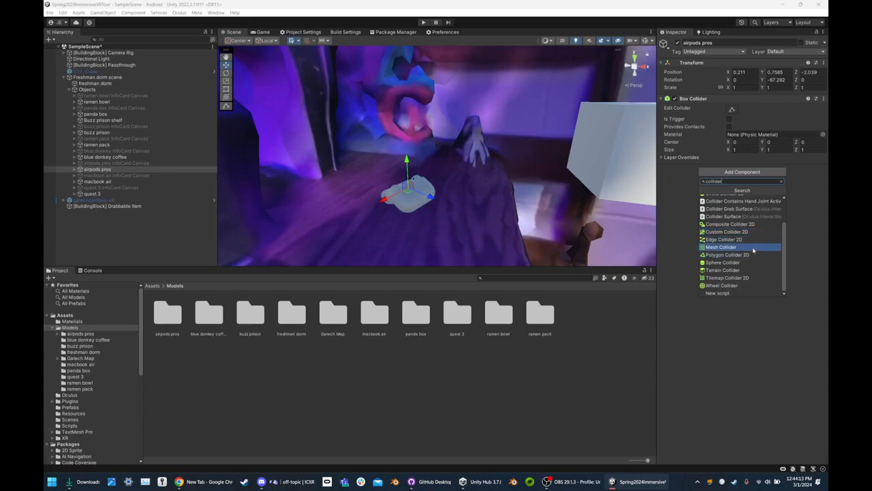
click(750, 247)
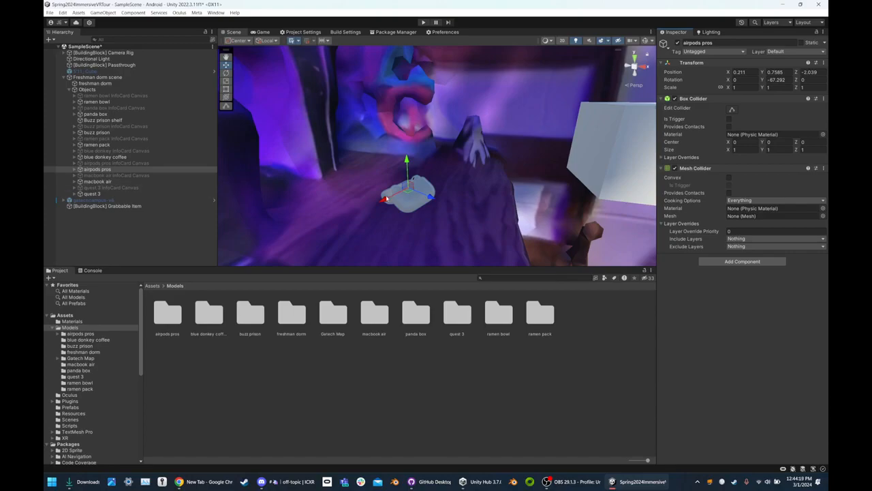
Check the collider component options for the ramen bowl's Mesh object without adding one
key(s)
mouse_move(381, 198)
right_down()
mouse_move(253, 188)
mouse_move(364, 185)
mouse_move(247, 182)
mouse_move(398, 176)
mouse_move(387, 185)
right_up()
click(387, 185)
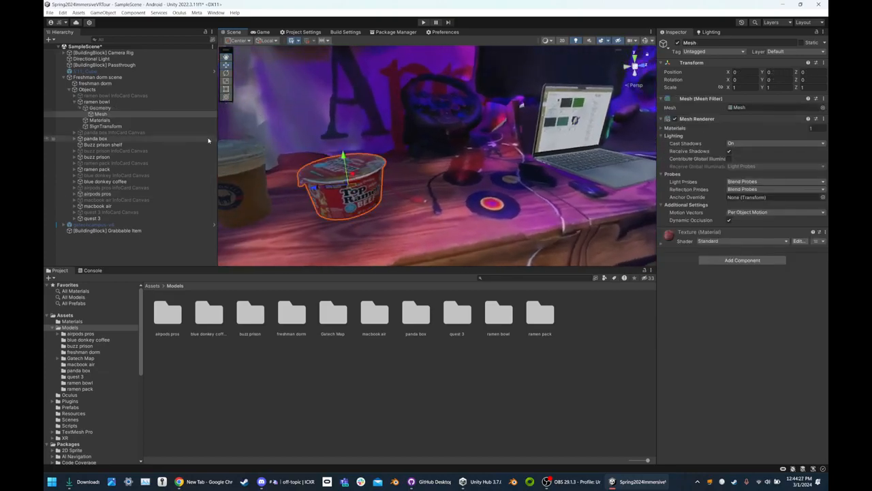
right_drag(433, 147, 473, 156)
click(734, 260)
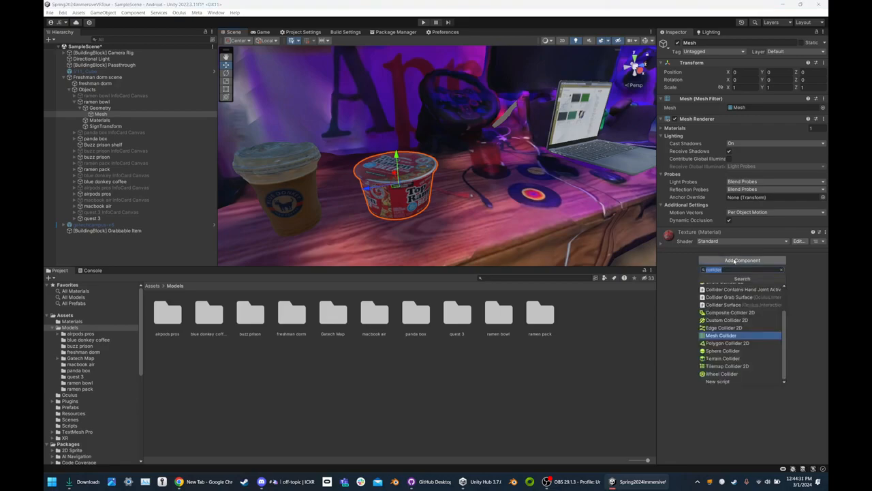
key(BackSpace)
Examine the nested mesh objects inside airpods pros, collapse them and reselect the airpods pros parent object
right_drag(512, 213, 603, 200)
right_drag(460, 177, 408, 149)
click(414, 148)
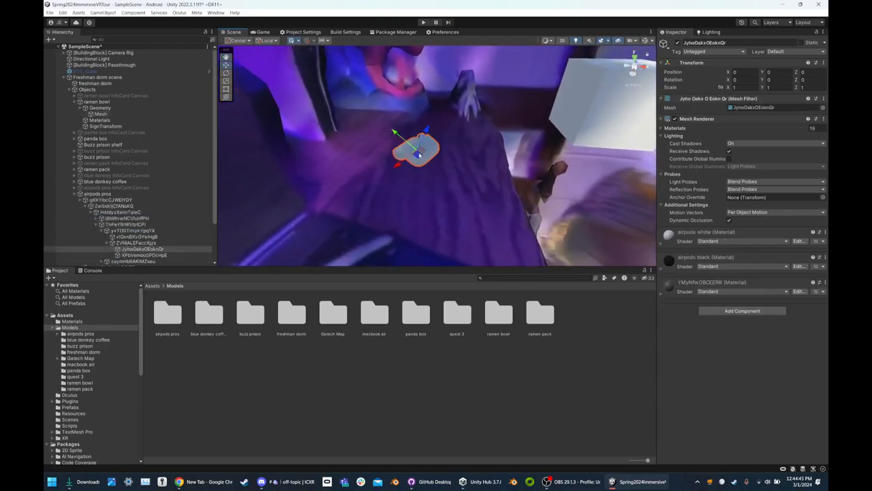
scroll(148, 160, down, 2)
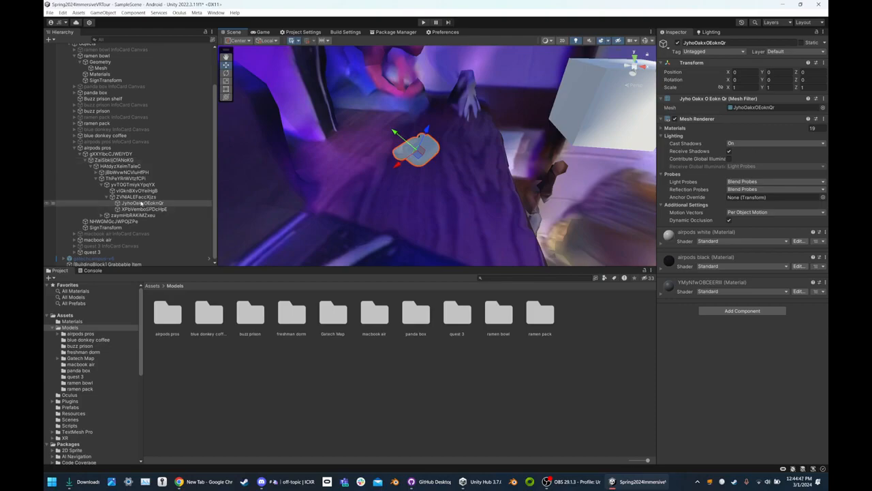
click(77, 154)
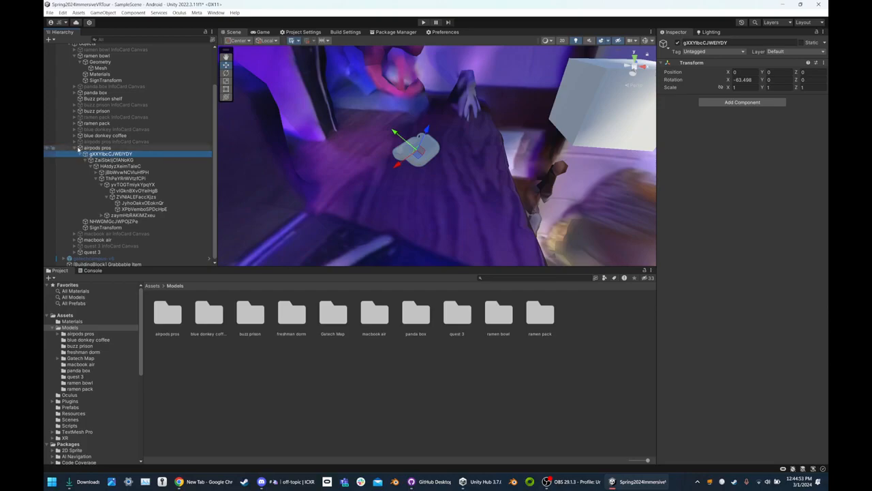
click(75, 148)
click(96, 194)
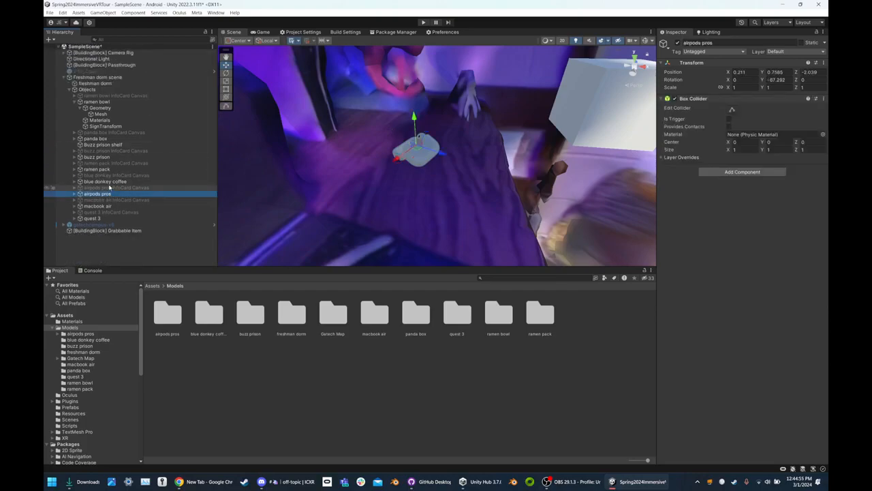
Compare the components on the ramen bowl parent object with those on its Mesh and Materials children
right_drag(313, 151, 306, 108)
click(403, 196)
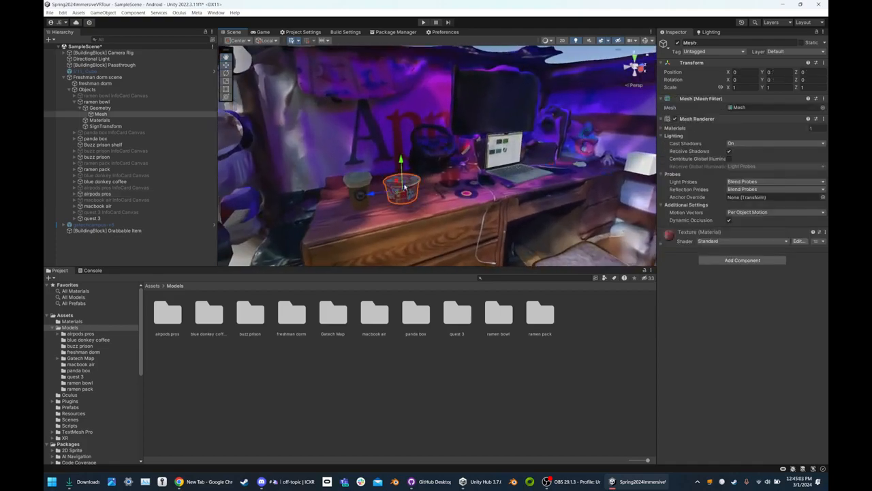
click(101, 109)
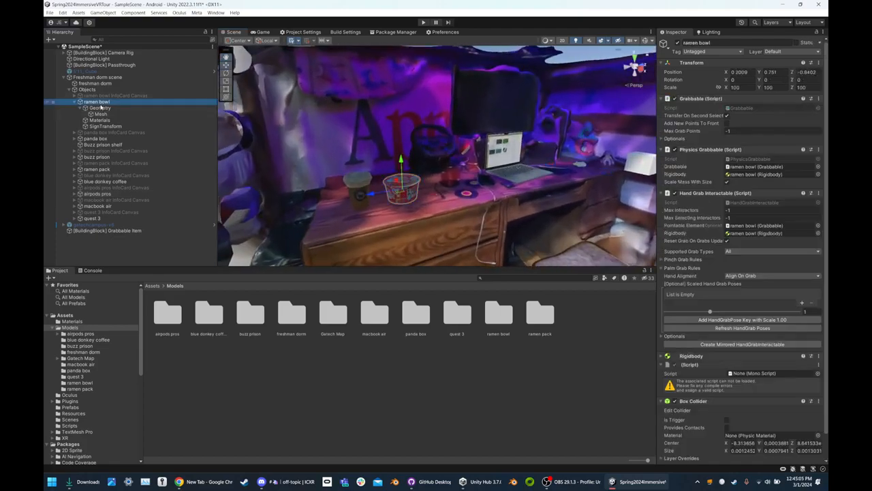
click(101, 114)
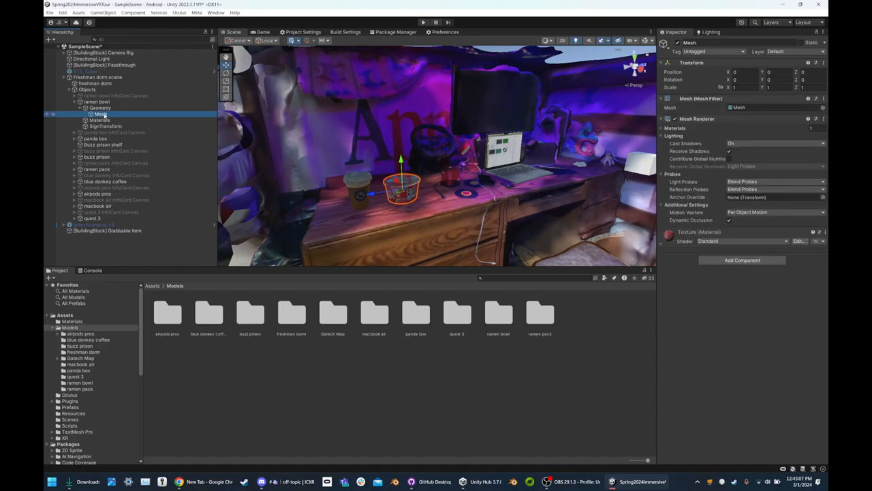
click(106, 102)
scroll(703, 242, down, 1)
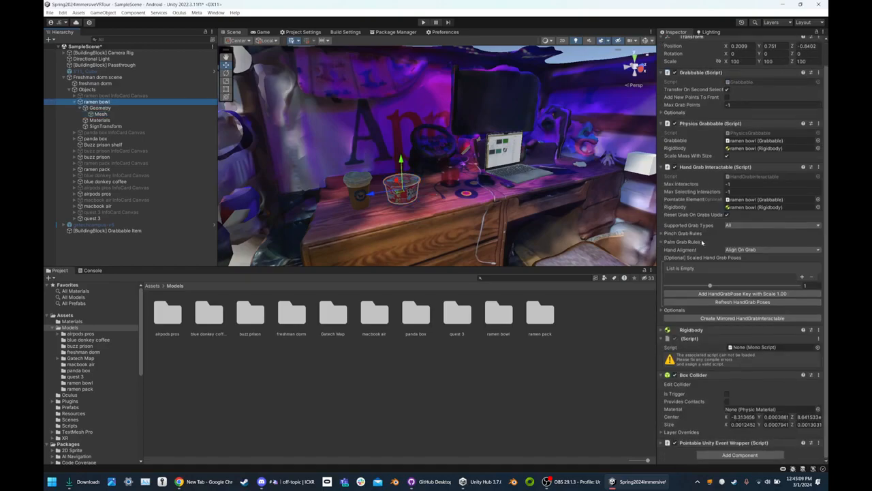
click(157, 114)
right_drag(426, 132, 417, 132)
click(179, 103)
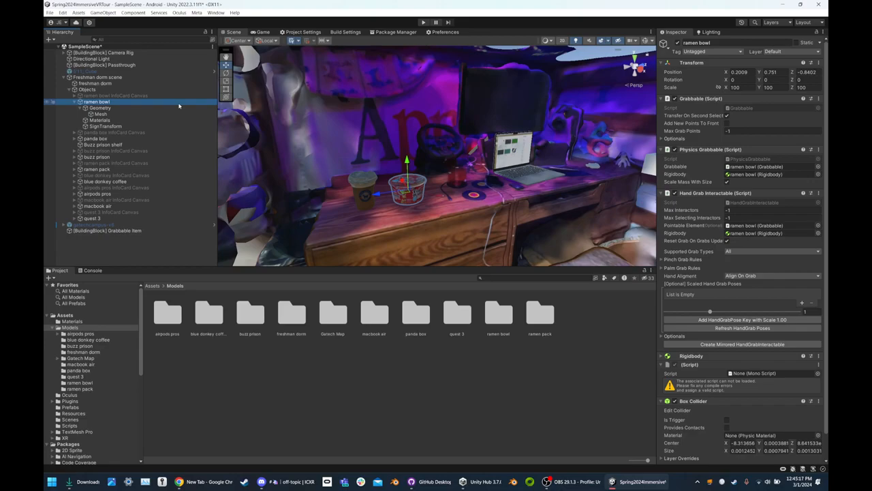
click(184, 120)
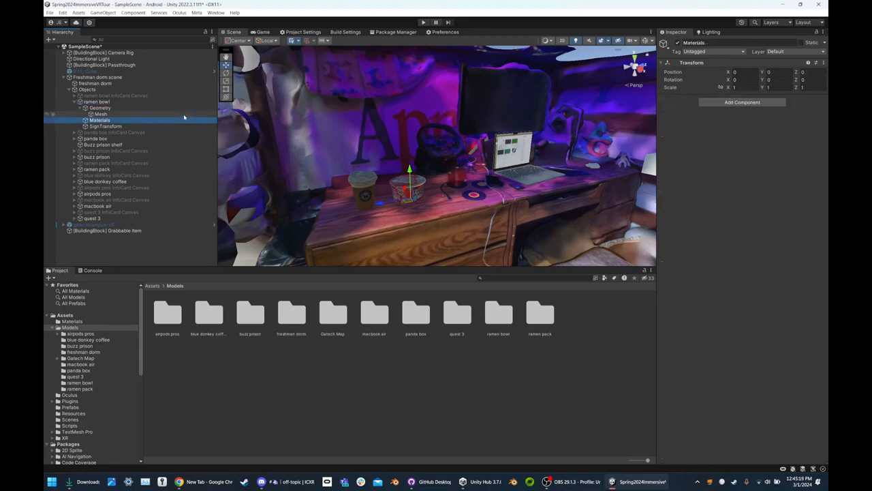
click(184, 113)
scroll(394, 136, up, 5)
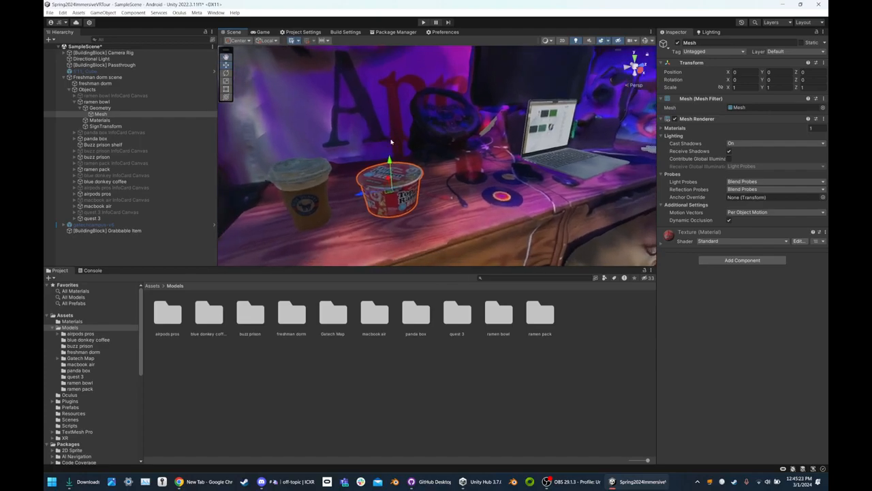
click(129, 112)
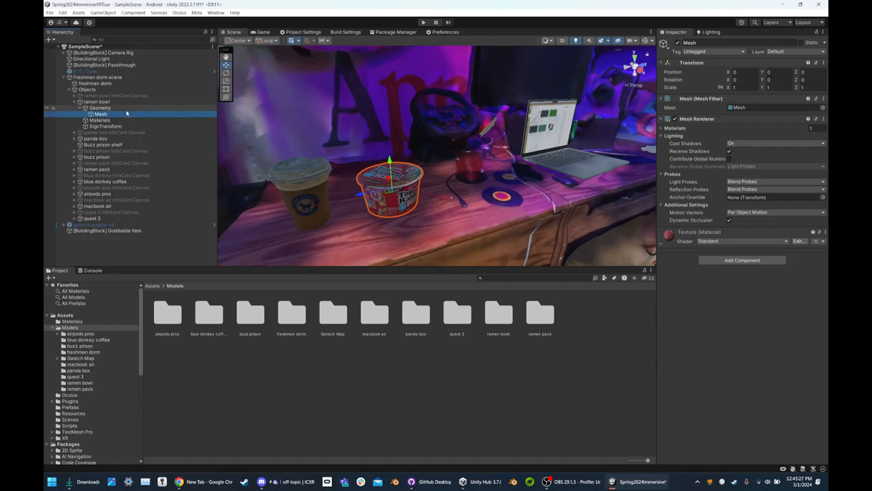
click(127, 108)
click(131, 102)
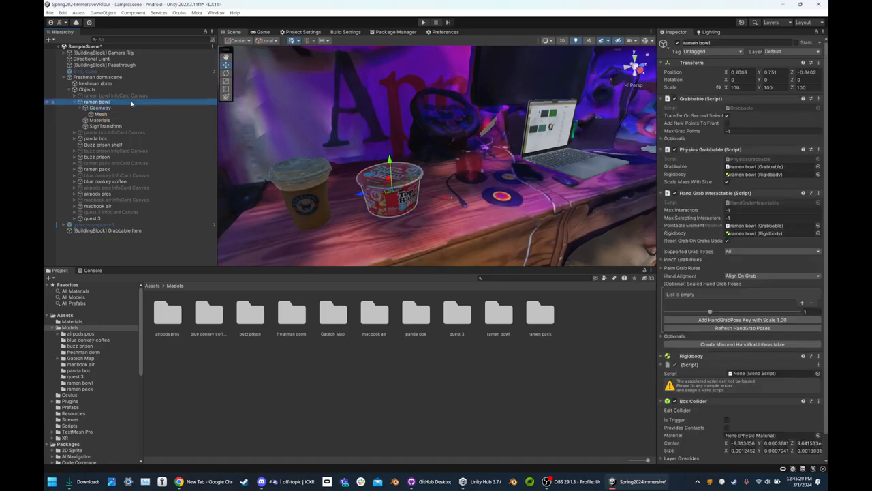
Recheck the ramen bowl's Mesh child, then review the parent object's component list against the bowl in the scene
click(132, 114)
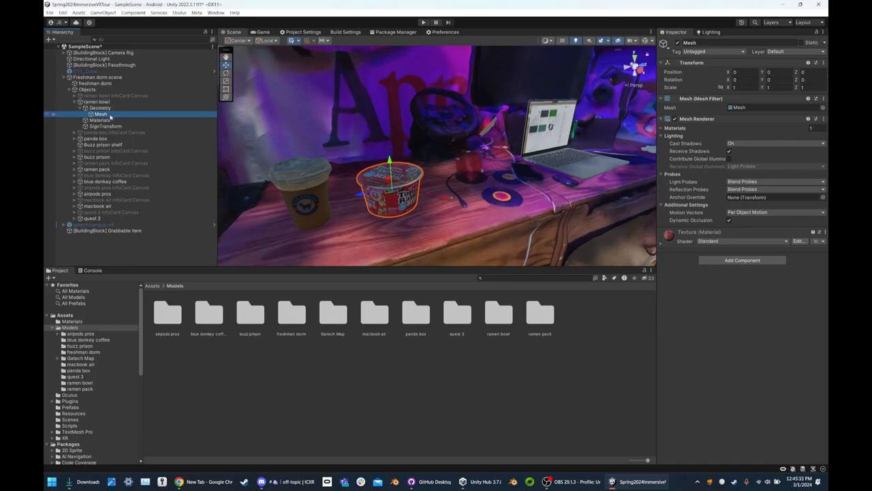
click(109, 102)
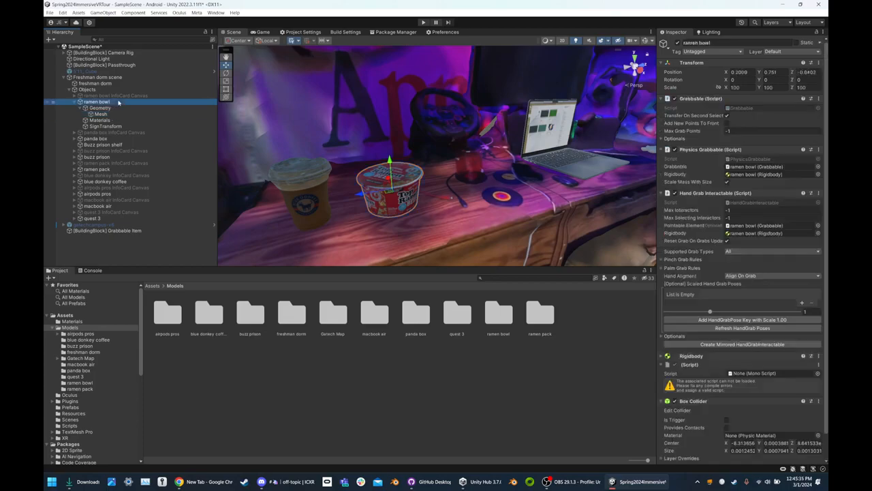
scroll(699, 226, down, 2)
right_drag(558, 190, 594, 192)
key(s)
right_drag(593, 192, 594, 192)
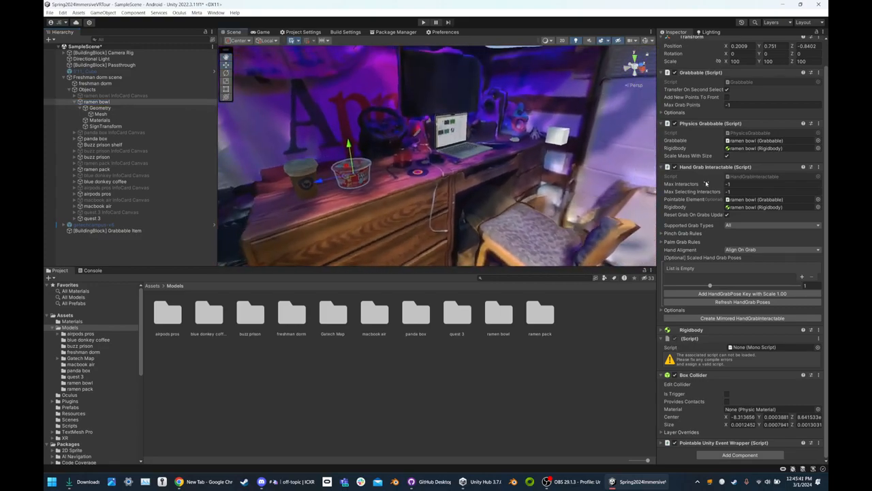
scroll(705, 183, up, 1)
right_drag(477, 157, 390, 127)
key(w)
scroll(698, 251, down, 1)
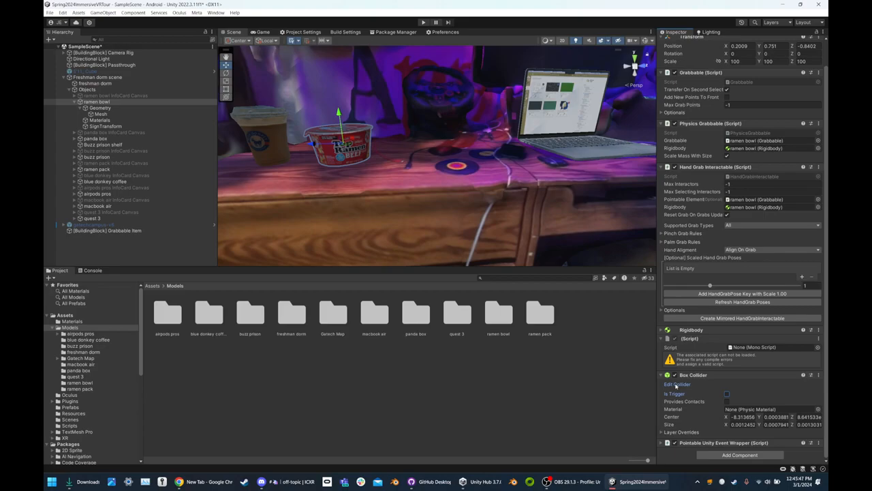
Check the ramen bowl's Geometry child and the parent's Box Collider settings, including its layer overrides
click(166, 107)
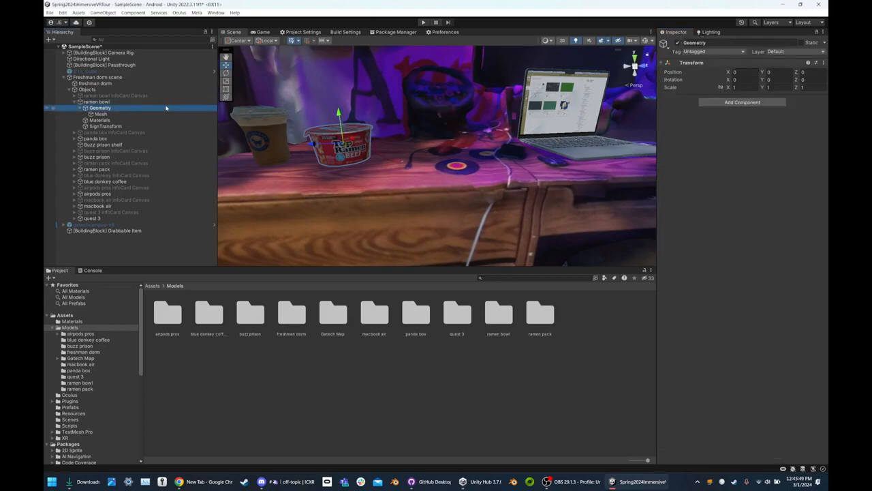
click(109, 102)
scroll(700, 361, down, 2)
click(680, 388)
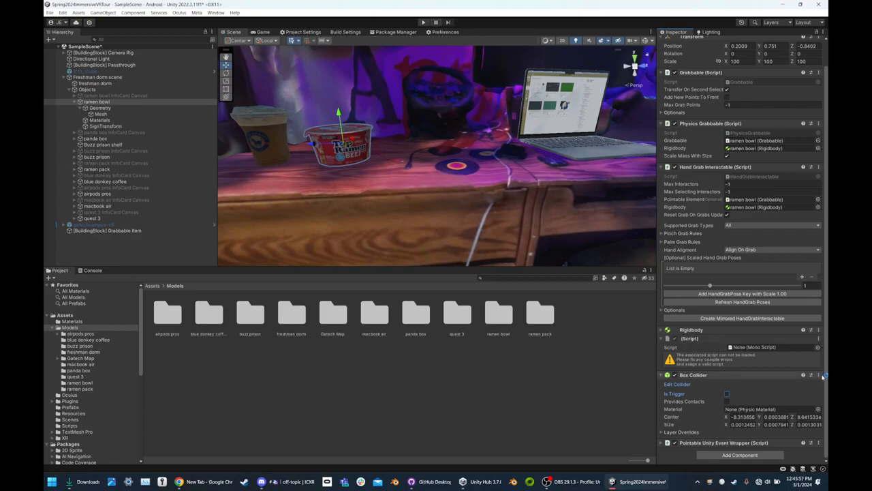
scroll(722, 341, up, 2)
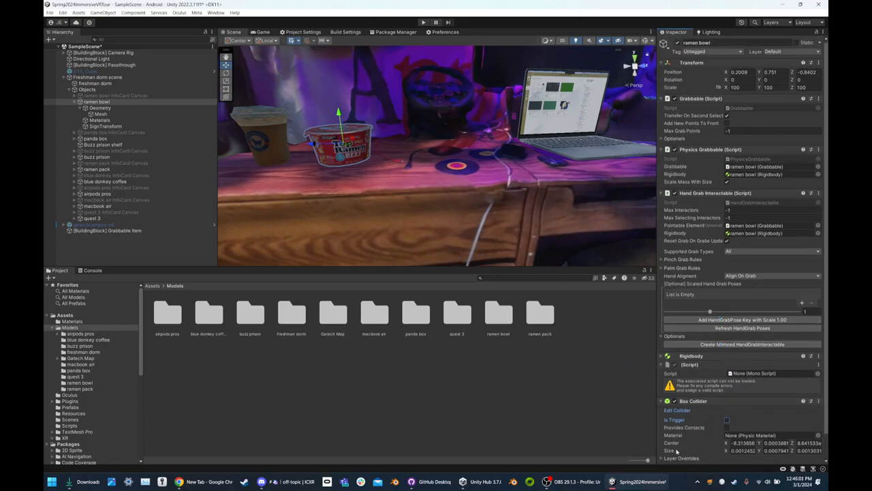
scroll(661, 460, down, 3)
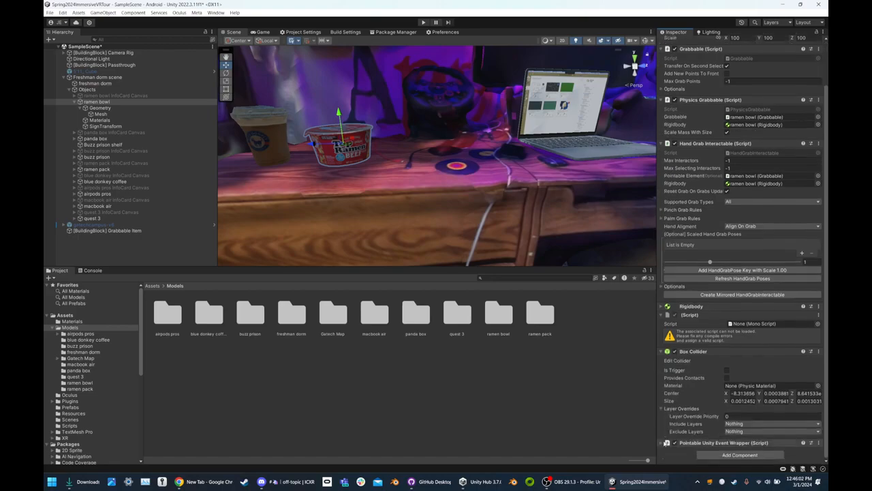
click(661, 409)
Select the blue donkey coffee parent object and review its collider, Rigidbody and grab components
right_drag(463, 207, 436, 205)
key(d)
key(a)
click(289, 178)
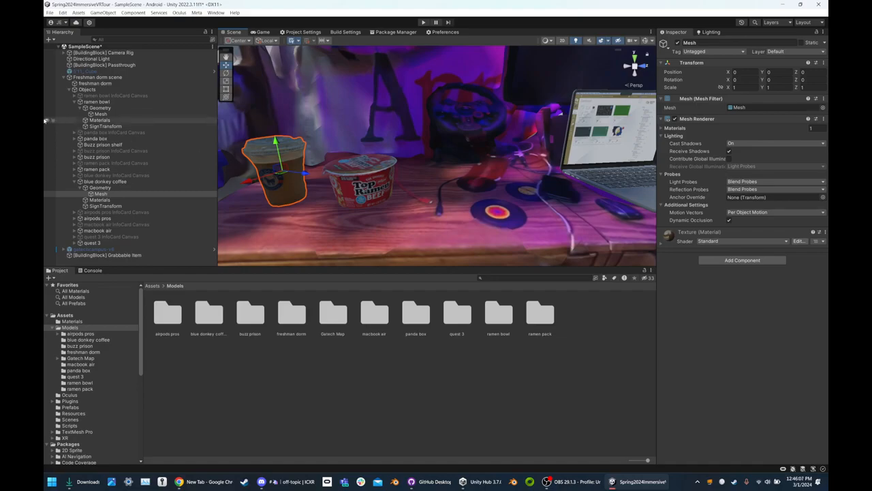
click(96, 181)
scroll(712, 343, down, 1)
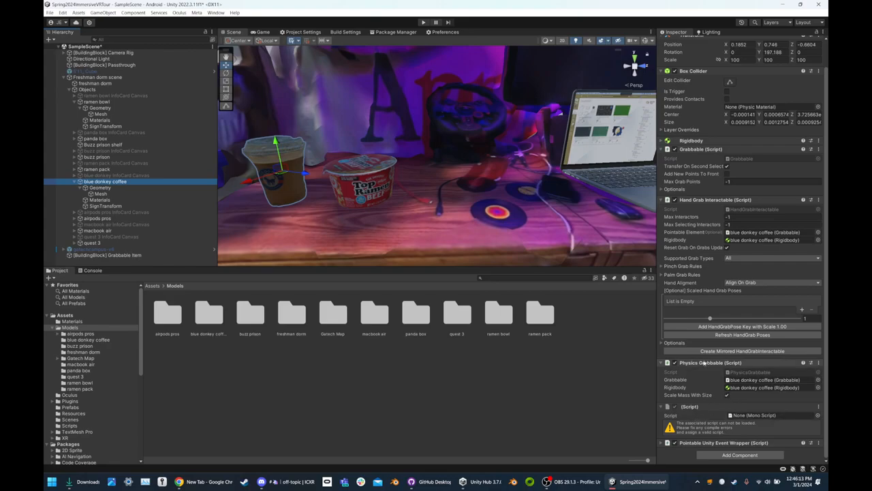
click(662, 142)
click(662, 142)
scroll(700, 350, up, 1)
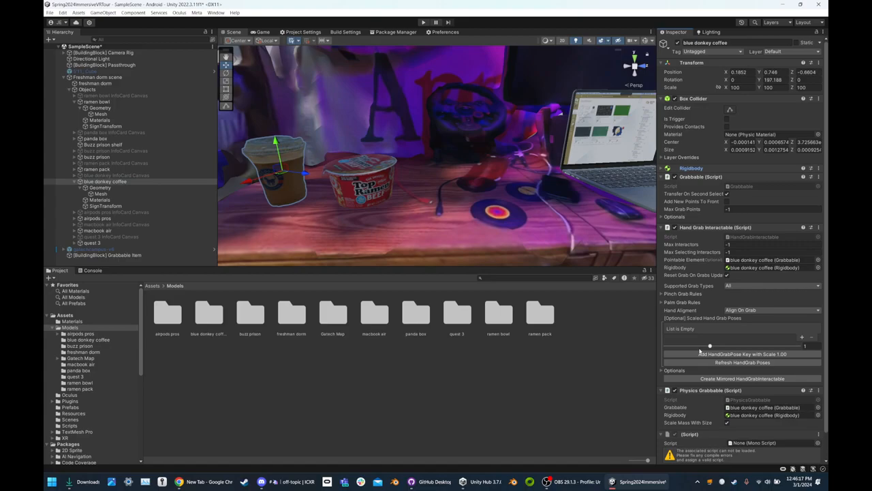
Examine the bounds of the blue donkey coffee's Box Collider around the cup in collider edit mode
click(730, 109)
alt+drag(396, 164, 377, 156)
scroll(377, 156, up, 3)
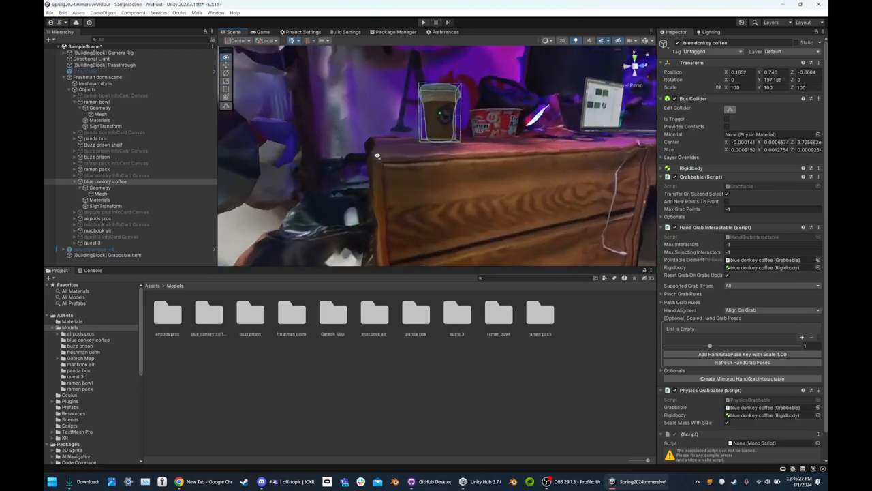
scroll(376, 156, down, 3)
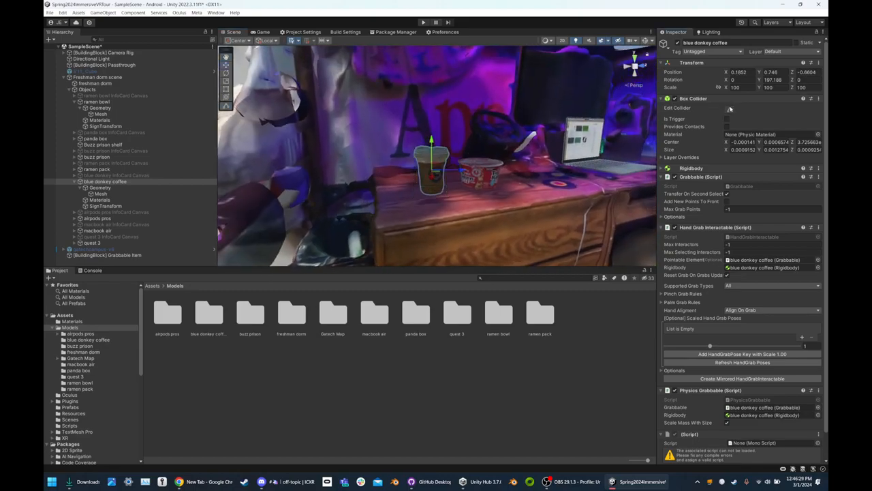
alt+drag(477, 162, 464, 179)
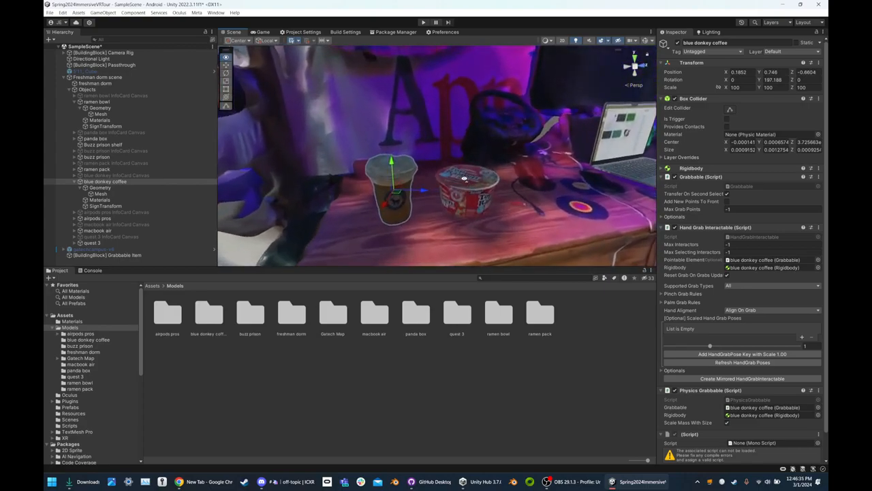
Try adding a Mesh Collider to the blue donkey coffee's Mesh object
click(438, 176)
click(370, 175)
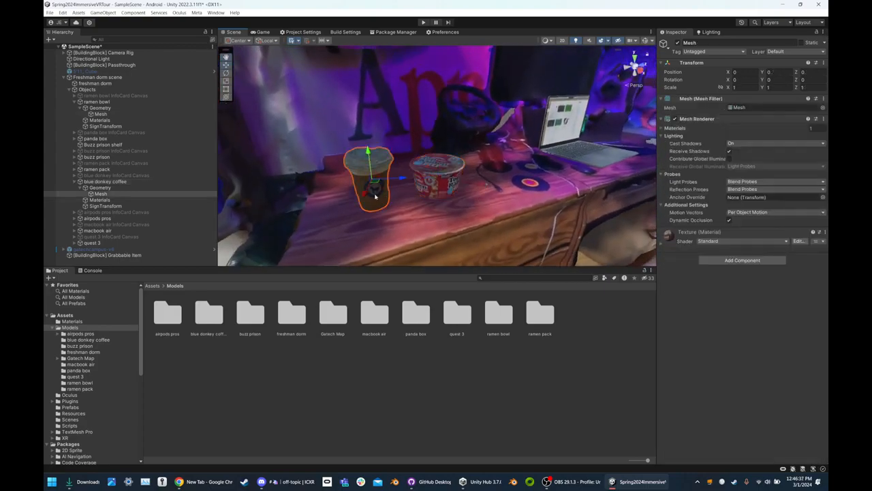
key(f)
scroll(404, 158, down, 6)
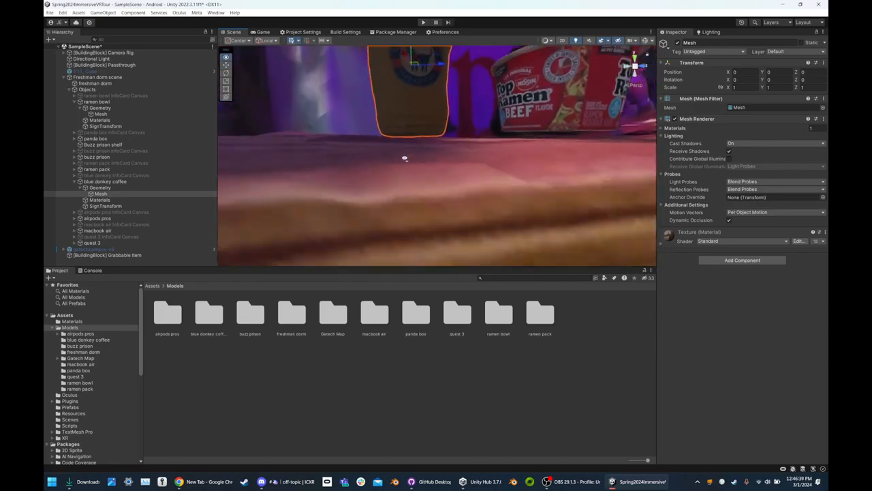
alt+drag(424, 159, 424, 163)
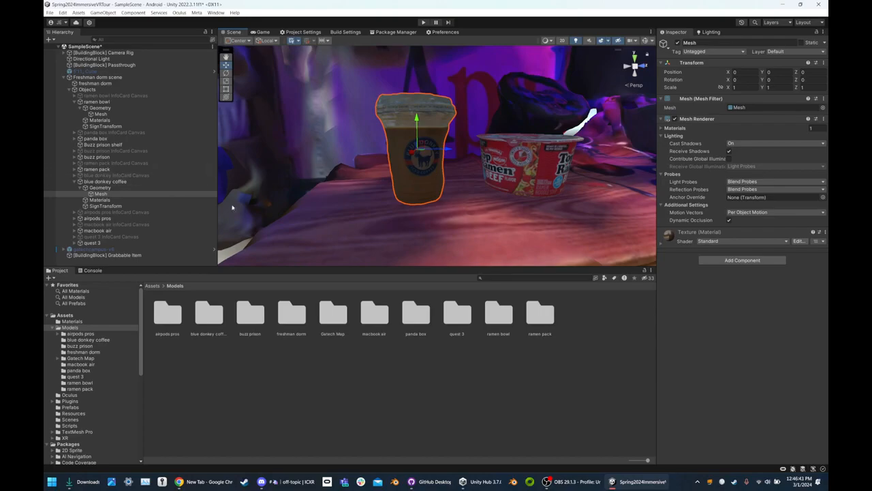
click(733, 260)
text(mesh)
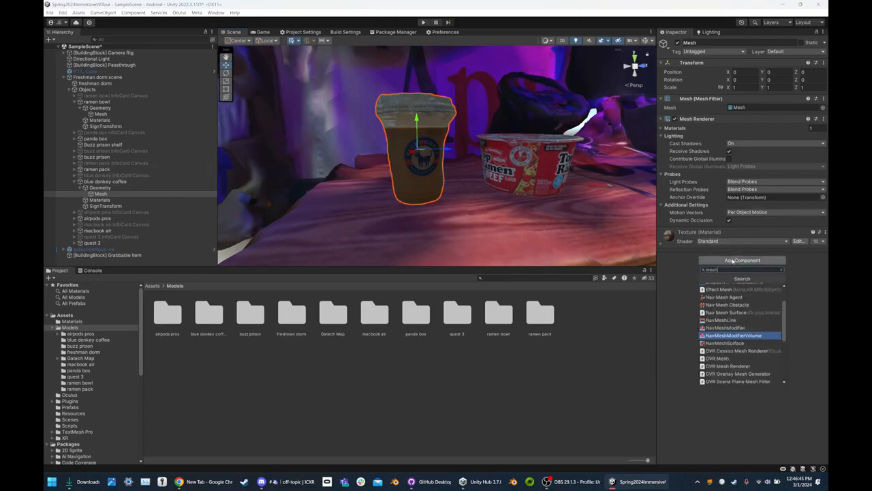
text( collider)
key(Return)
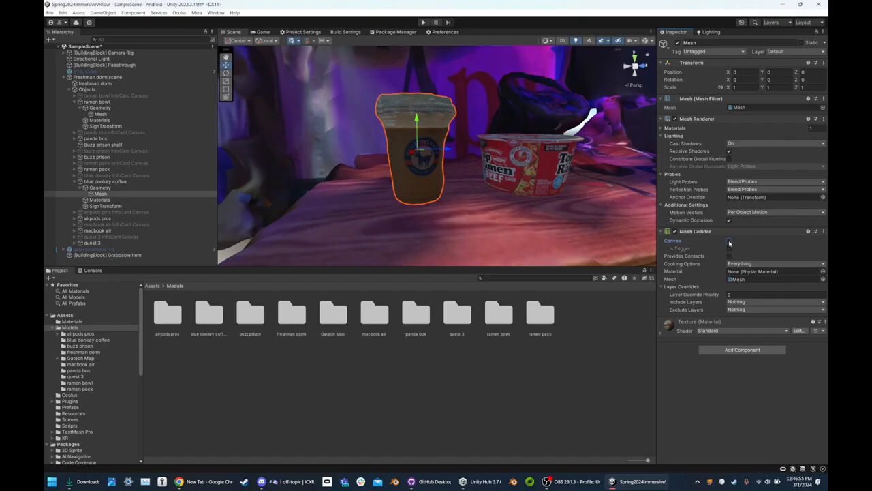
Inspect the Mesh Collider's source mesh asset and cooking options, and undo adding the collider
click(739, 279)
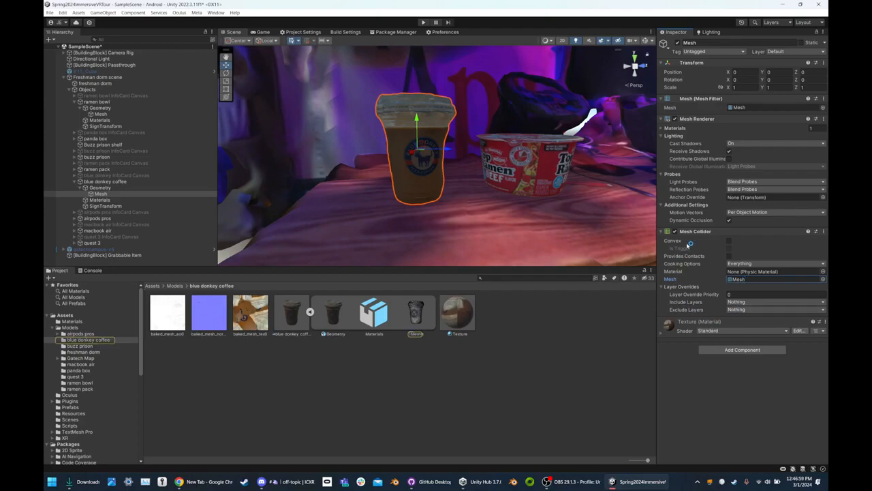
alt+drag(617, 225, 591, 223)
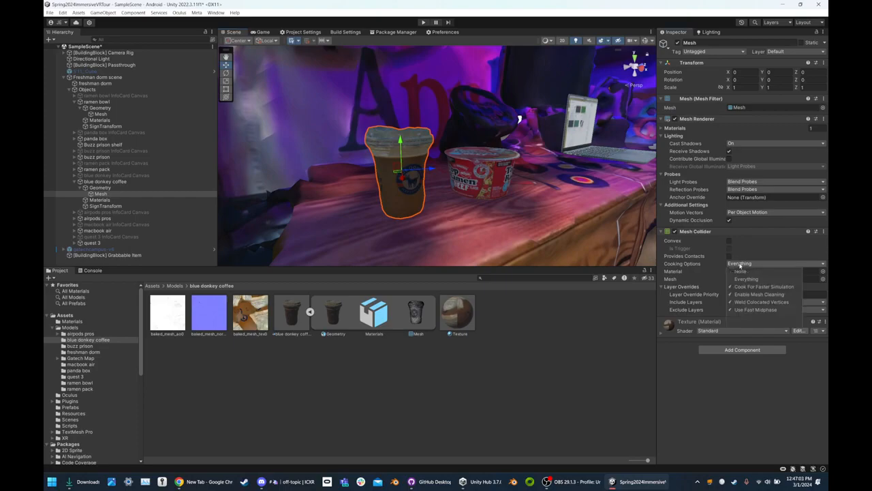
click(736, 279)
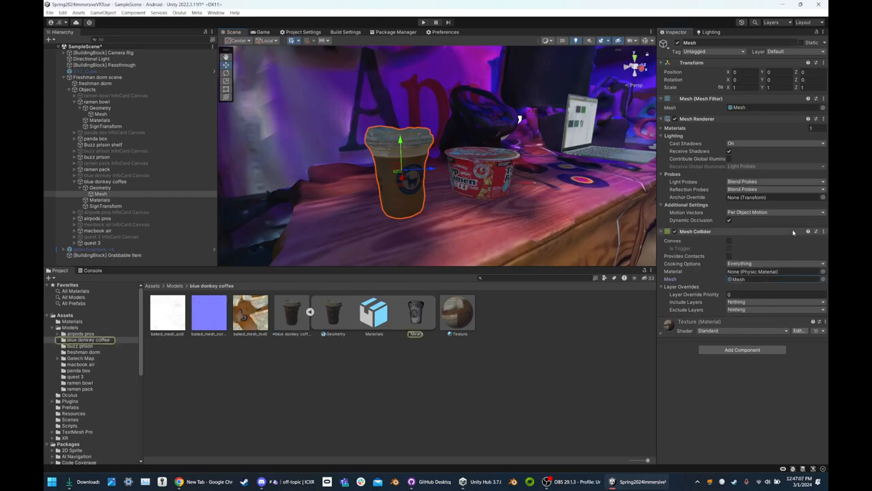
key(ctrl+z)
Reselect the blue donkey coffee parent object and turn on editing for its Box Collider to inspect the bounds
right_drag(517, 195, 487, 155)
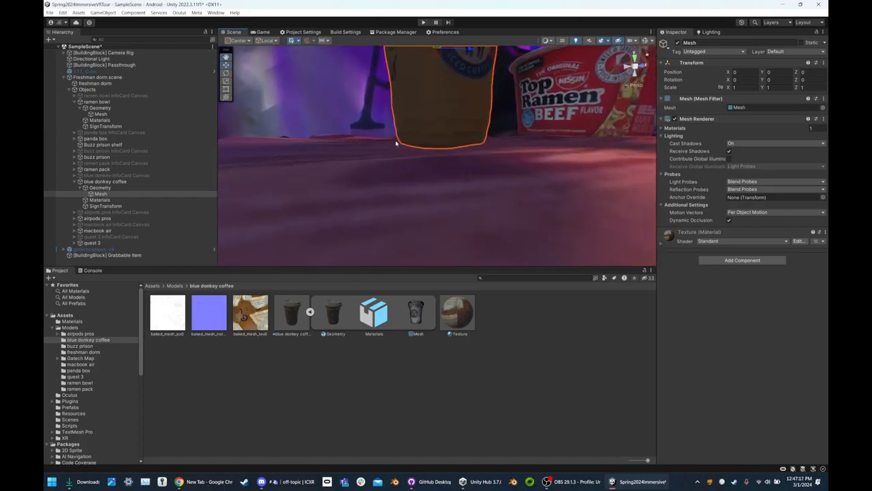
key(f)
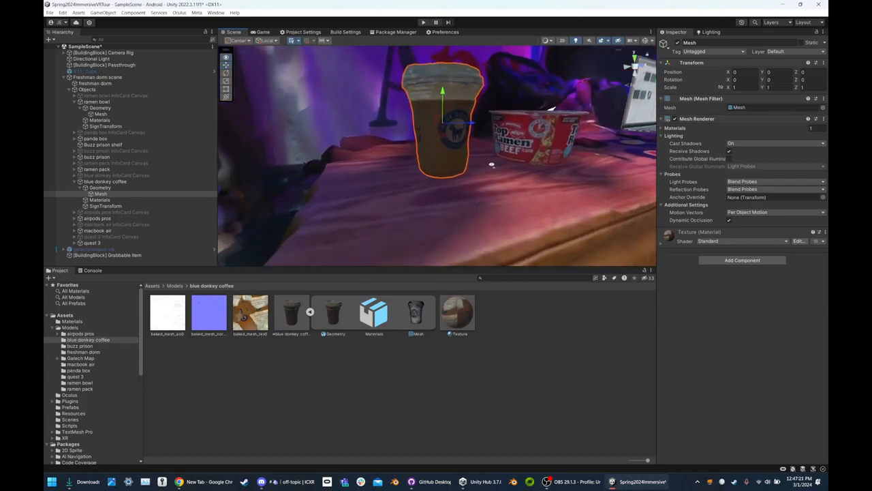
scroll(491, 164, down, 5)
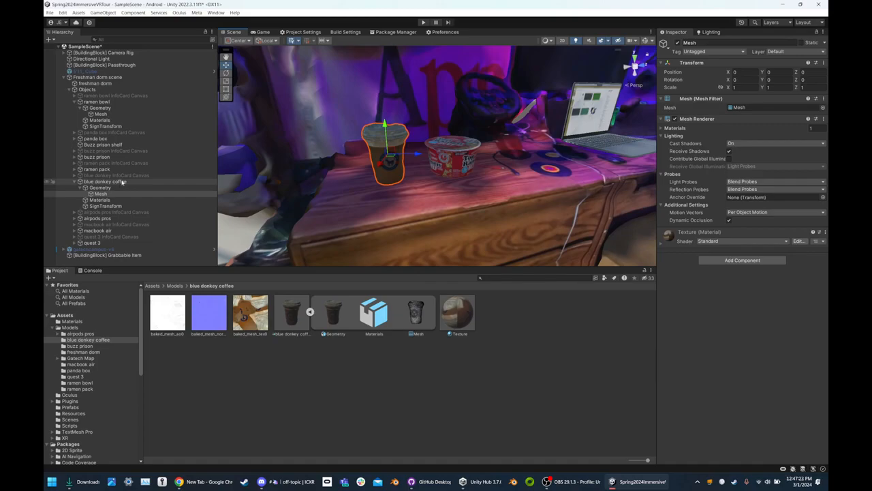
click(122, 182)
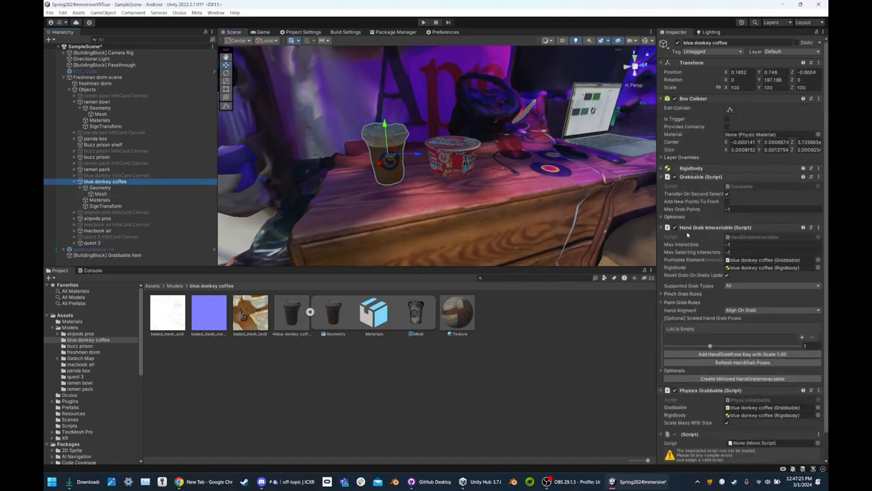
click(728, 109)
right_drag(538, 155, 623, 163)
key(w)
Select the Grabbable Item cube and examine its Box Collider settings and bounds up close
click(591, 202)
right_drag(516, 198, 566, 197)
scroll(728, 372, down, 3)
right_drag(410, 182, 351, 161)
key(w)
key(s)
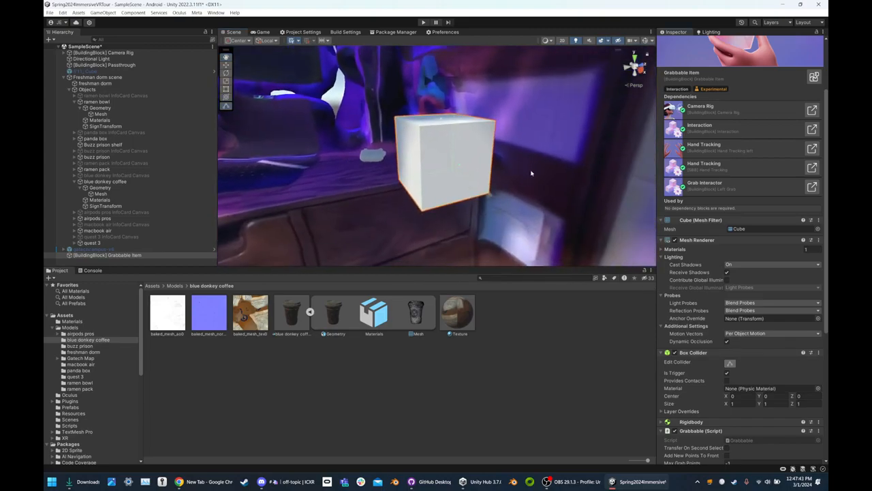
Try stretching the Grabbable Item cube to an X scale of 0.28 to inspect its collider, and undo the change
scroll(693, 210, up, 4)
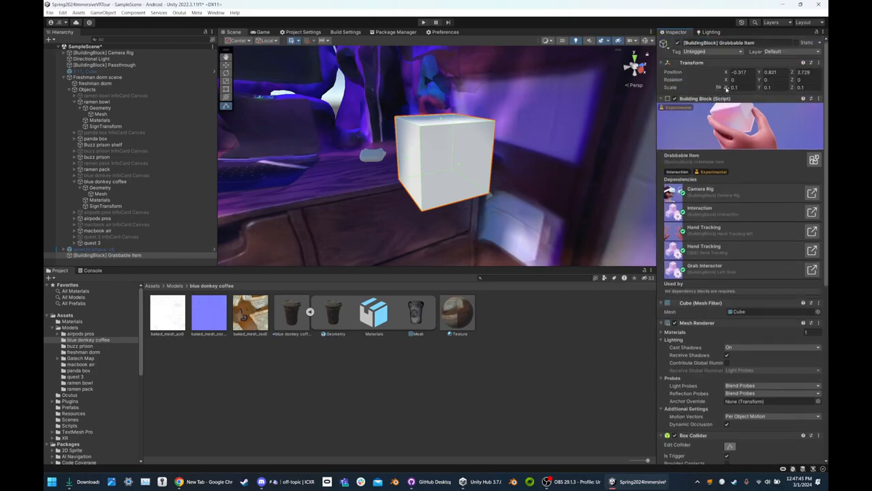
mouse_move(727, 88)
mouse_down()
mouse_move(788, 88)
mouse_move(731, 88)
mouse_up()
mouse_move(618, 120)
right_down()
mouse_move(660, 121)
mouse_move(619, 122)
right_up()
scroll(477, 128, up, 5)
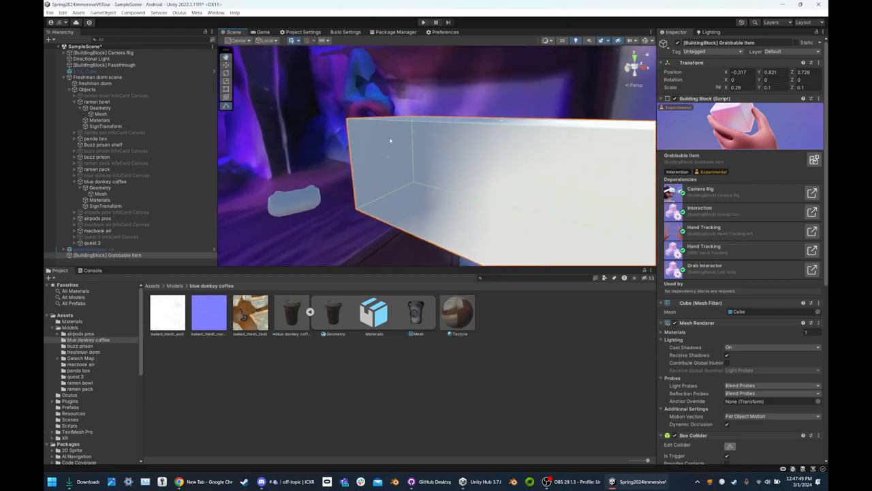
scroll(484, 164, down, 5)
key(ctrl+z)
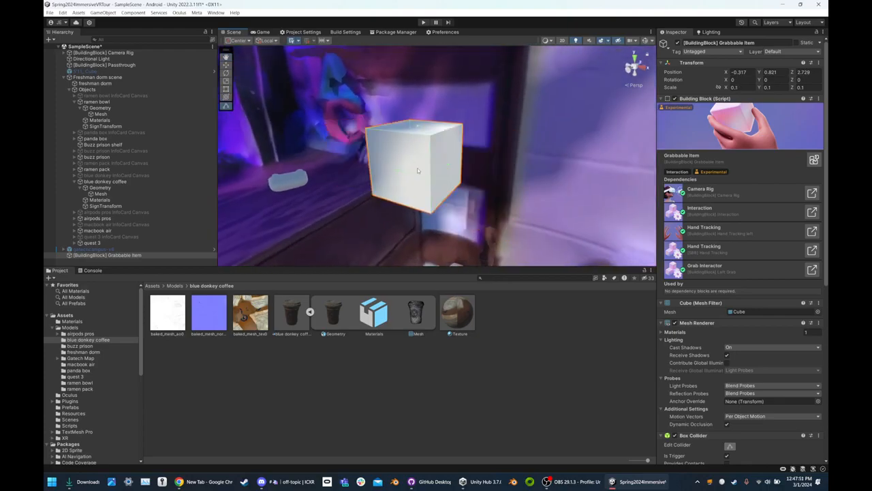
Locate the airpods model in the scene, collapse its nested objects and select the airpods pros parent object
click(293, 181)
middle_drag(294, 182, 370, 167)
scroll(318, 167, up, 3)
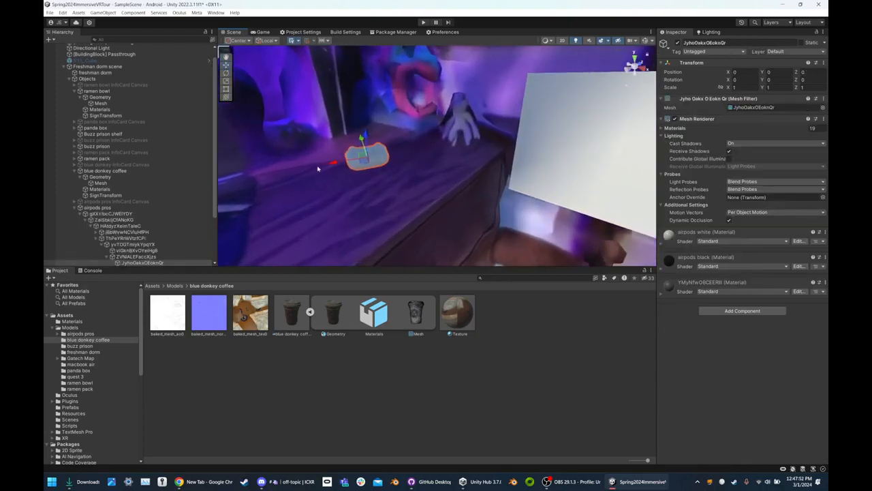
click(138, 207)
scroll(192, 205, down, 1)
scroll(191, 205, down, 2)
click(181, 203)
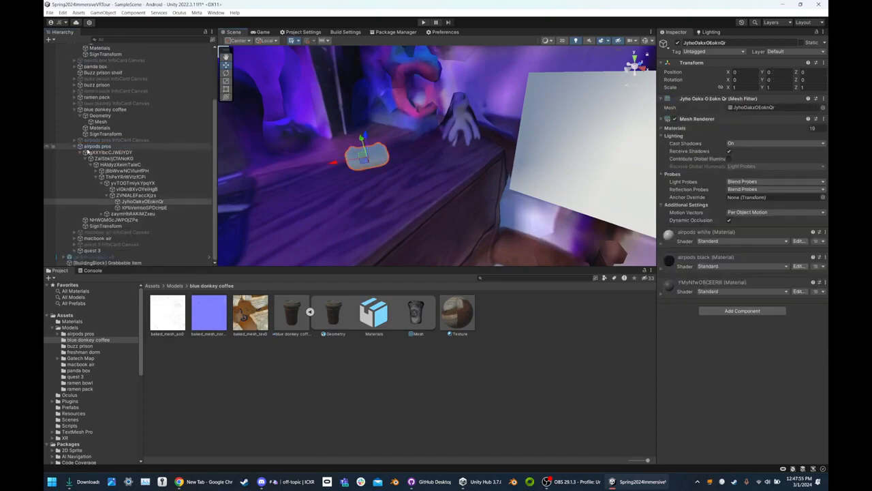
click(75, 146)
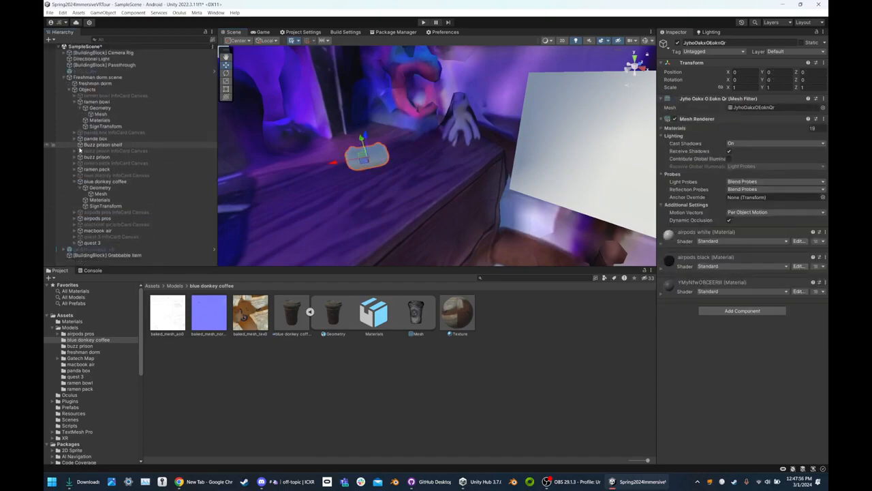
click(98, 218)
Edit the airpods pros Box Collider and shrink its bounds to about 0.13 × 0.11 × 0.51
click(732, 109)
right_drag(465, 128, 388, 145)
drag(482, 141, 521, 139)
right_drag(501, 139, 514, 143)
drag(516, 140, 460, 144)
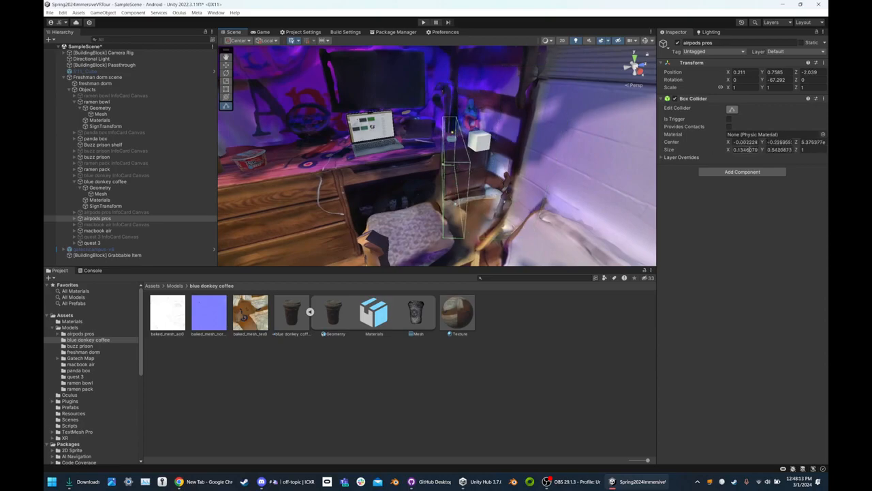
right_drag(541, 135, 438, 146)
key(q)
key(w)
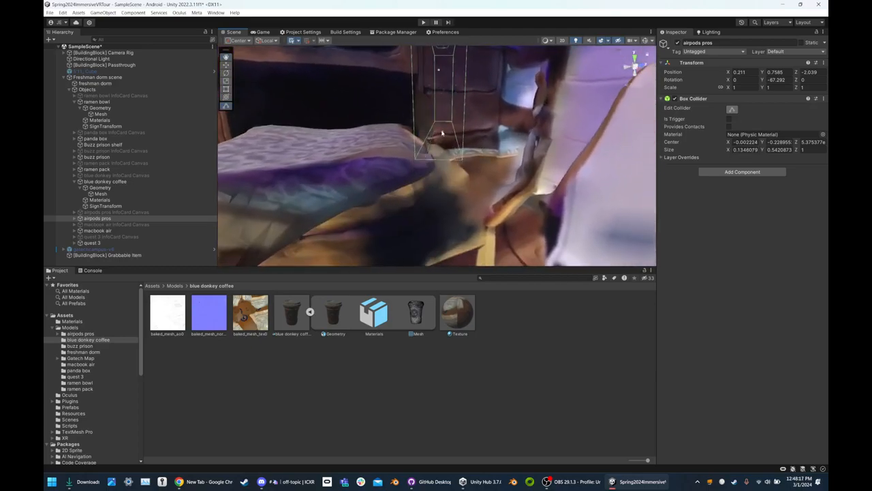
right_drag(438, 65, 491, 82)
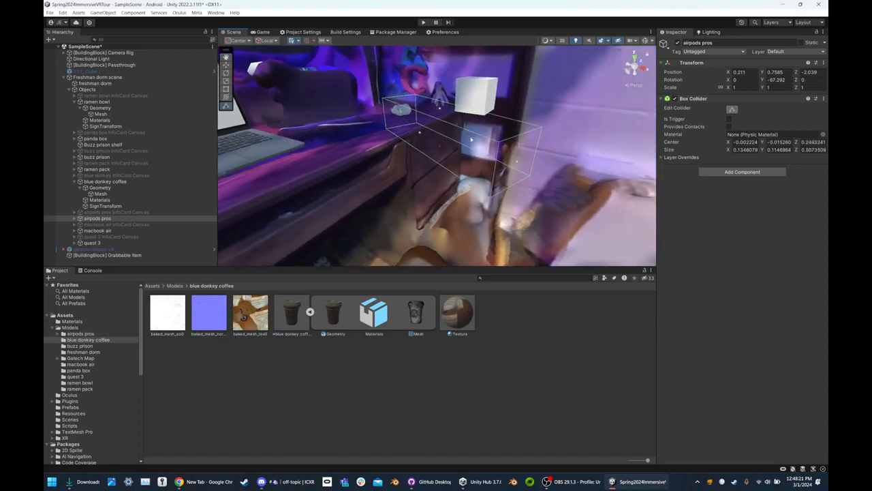
Fit the airpods pros Box Collider closely around the model, about 0.064 × 0.032 × 0.058 in size
right_drag(409, 138, 446, 137)
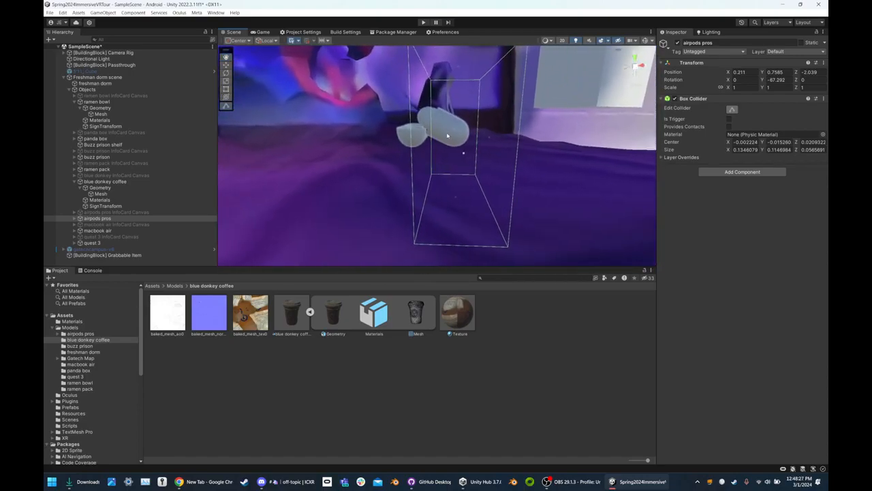
drag(411, 138, 405, 137)
right_drag(405, 138, 421, 158)
drag(425, 110, 425, 108)
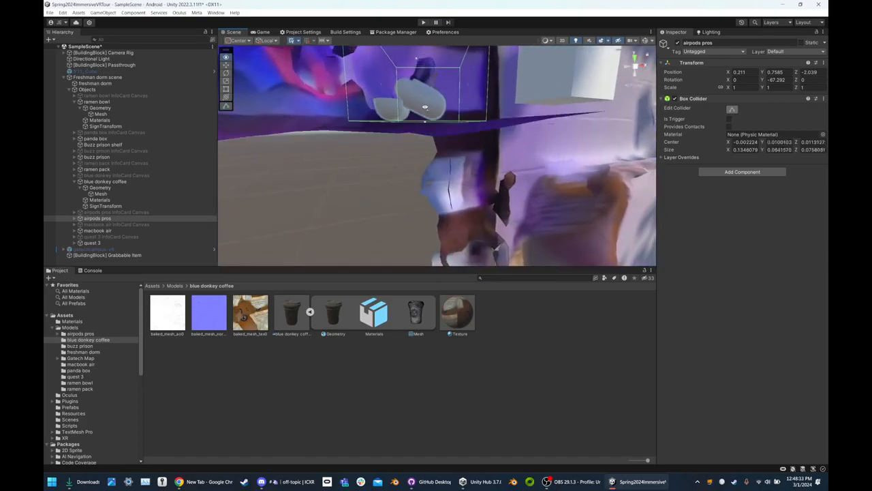
right_drag(425, 109, 386, 152)
drag(375, 168, 394, 166)
right_drag(394, 166, 551, 202)
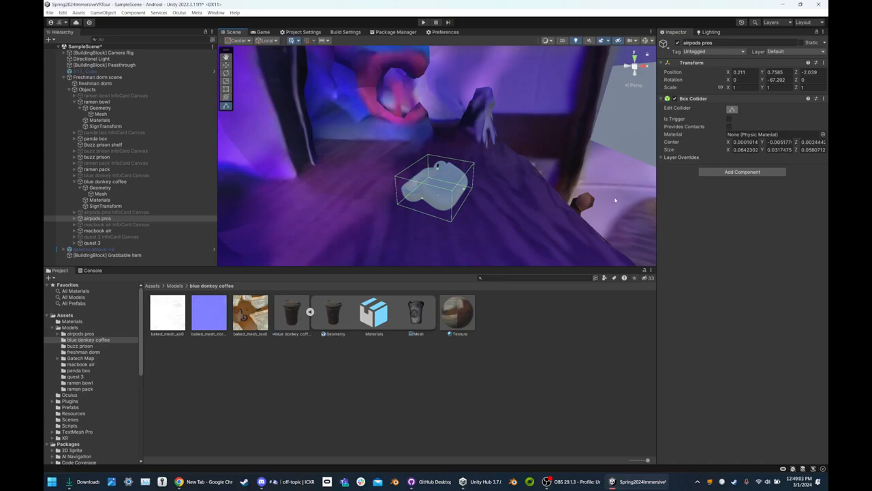
Add a Rigidbody component to the airpods pros object
click(723, 172)
text(rigid)
key(Return)
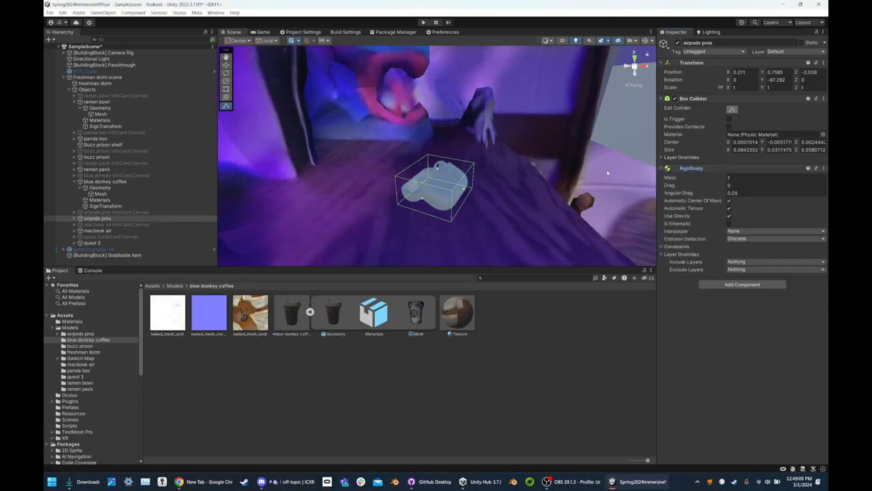
right_drag(605, 180, 585, 184)
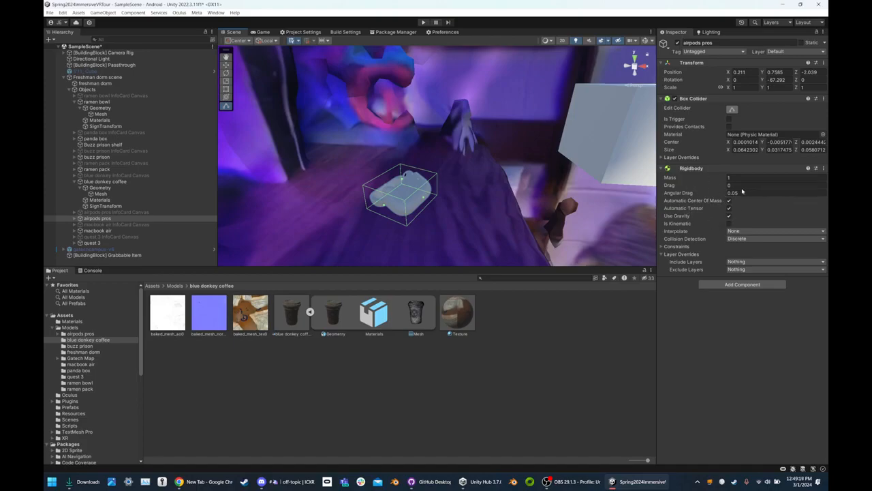
Select the Grabbable Item cube and review its components from the Box Collider down to the Grabbable script
alt+drag(624, 229, 538, 174)
click(534, 169)
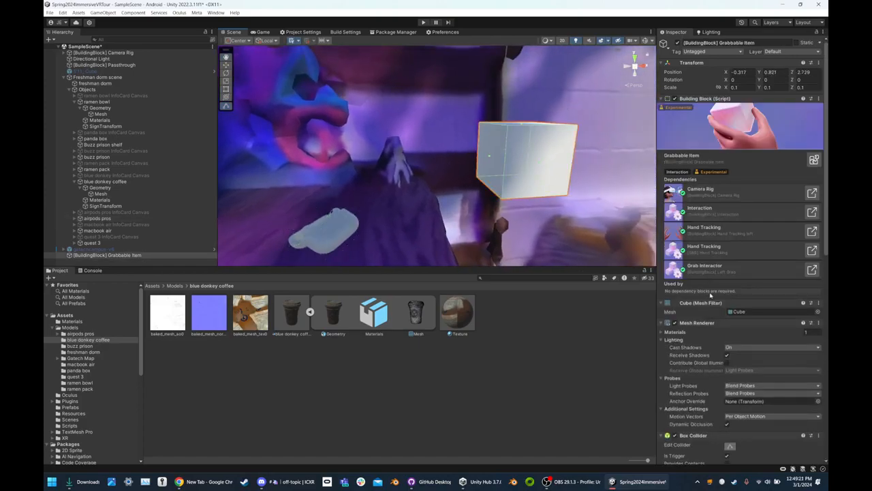
scroll(712, 296, down, 1)
scroll(717, 301, down, 3)
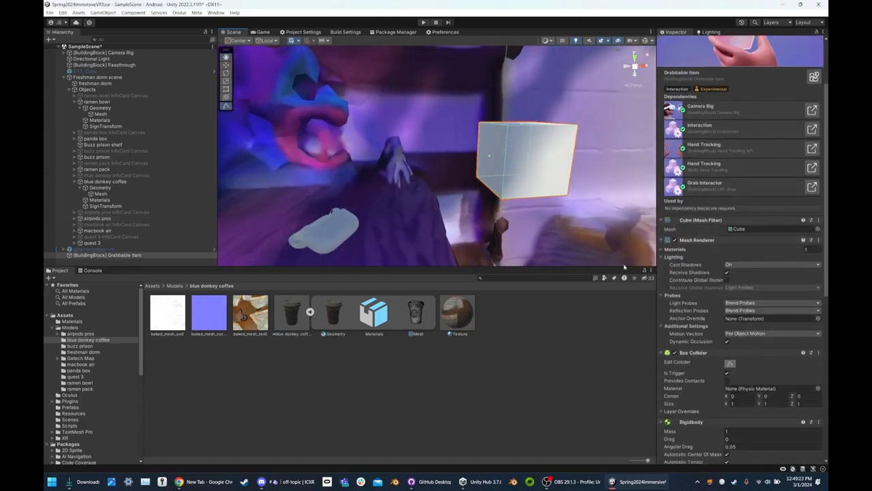
scroll(719, 294, down, 3)
scroll(719, 293, down, 3)
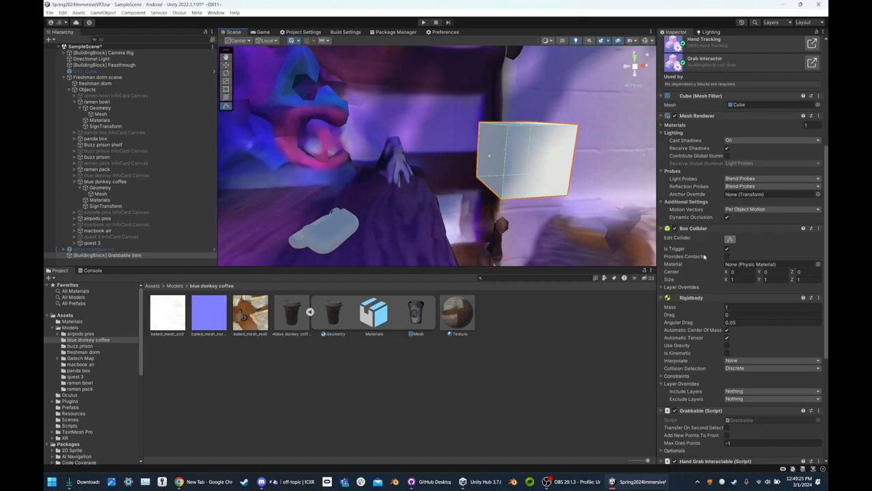
scroll(701, 255, down, 7)
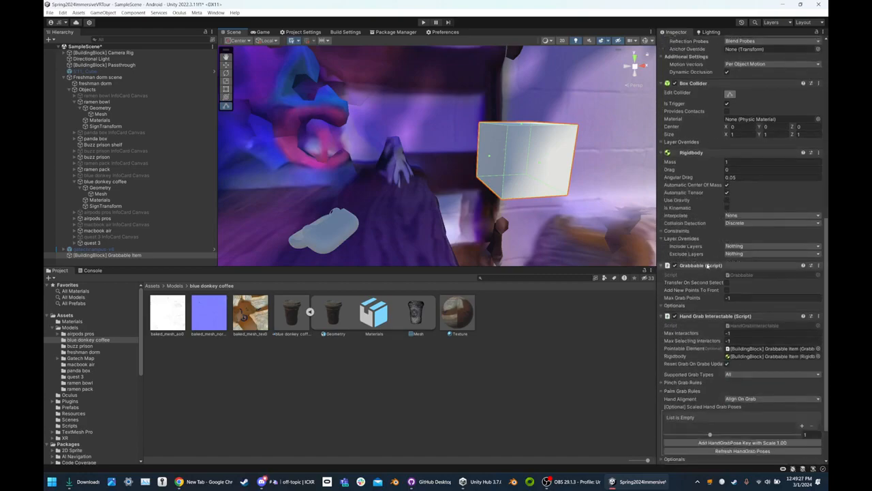
Add a Grabbable component to the airpods pros parent object and enable Transfer On Second Selection
click(344, 226)
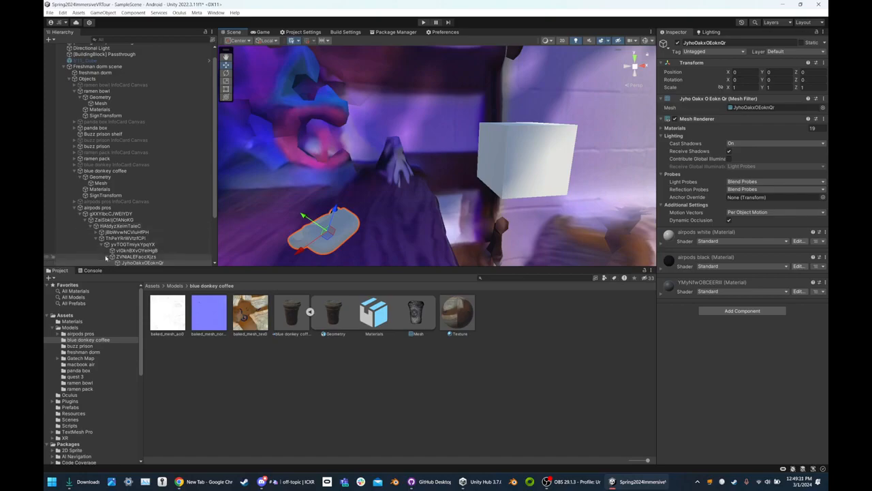
click(76, 208)
click(98, 218)
click(712, 285)
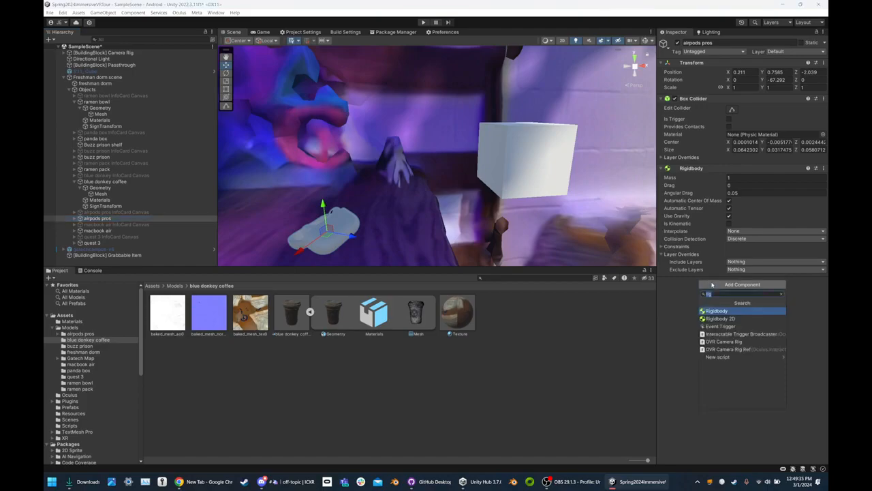
text(grabb)
key(Return)
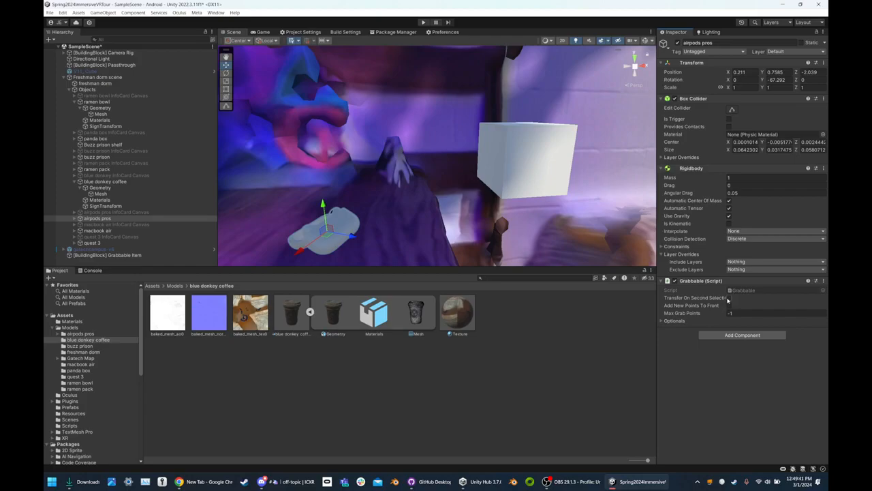
mouse_move(721, 302)
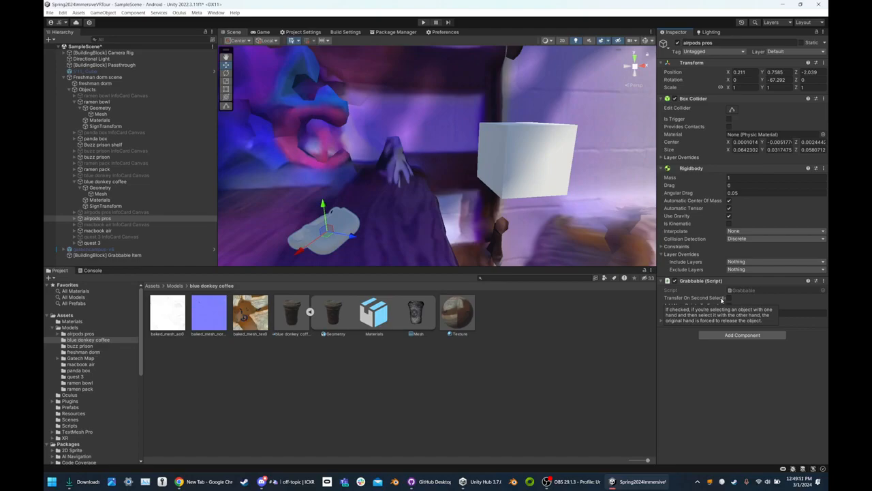
click(729, 297)
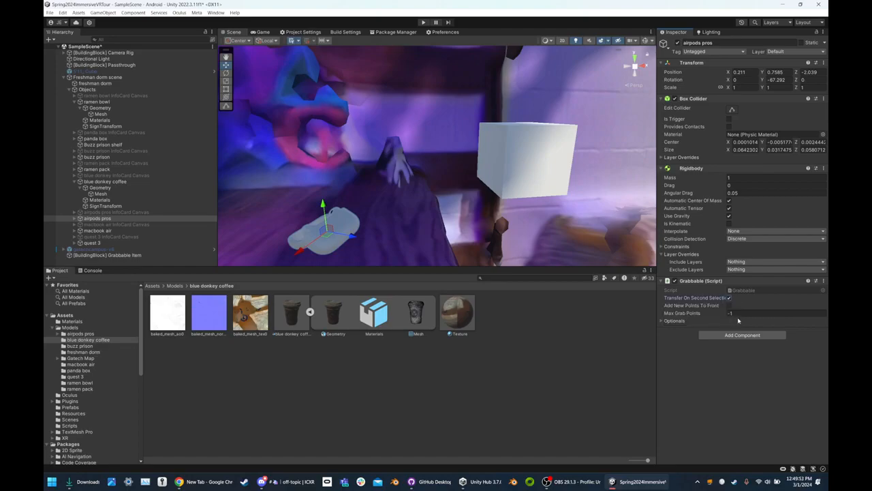
Inspect the Grabbable component's Max Grab Points and Optionals settings, widening the Inspector to read the labels
click(723, 314)
click(701, 366)
mouse_move(692, 315)
click(661, 321)
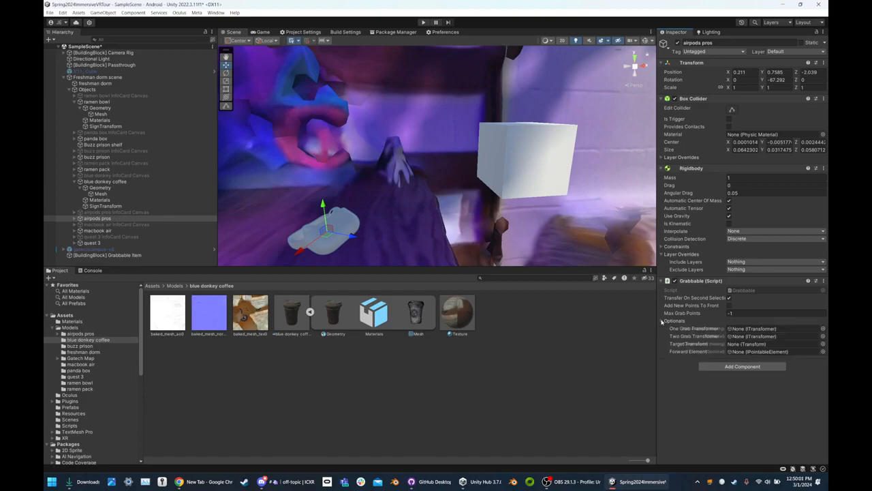
drag(658, 321, 604, 321)
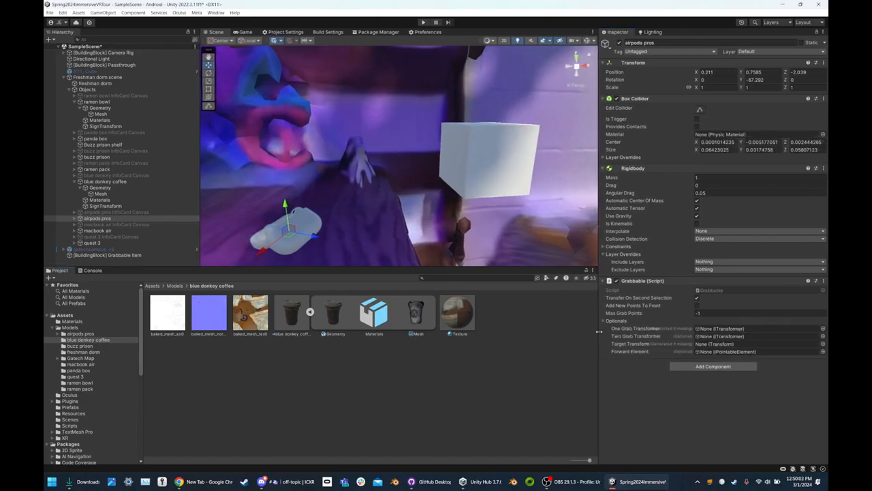
click(604, 321)
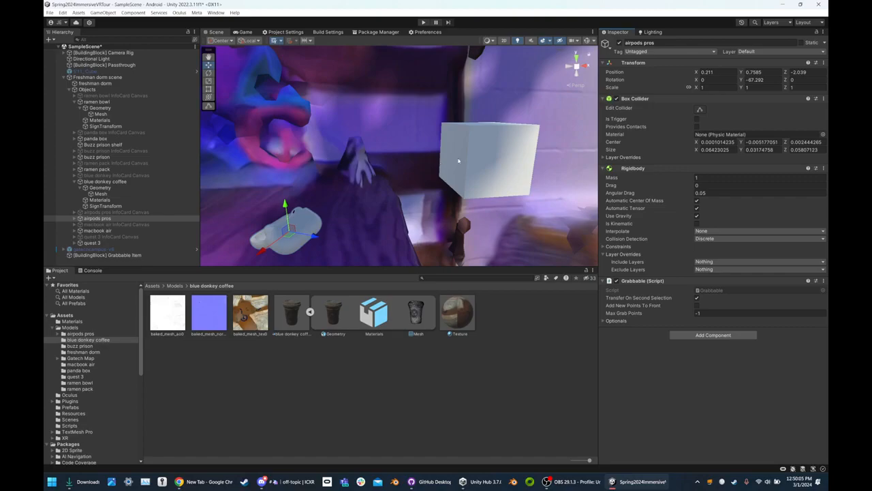
Select the Grabbable Item cube and check which script follows its Grabbable component
click(477, 160)
scroll(700, 362, down, 5)
scroll(700, 362, down, 5)
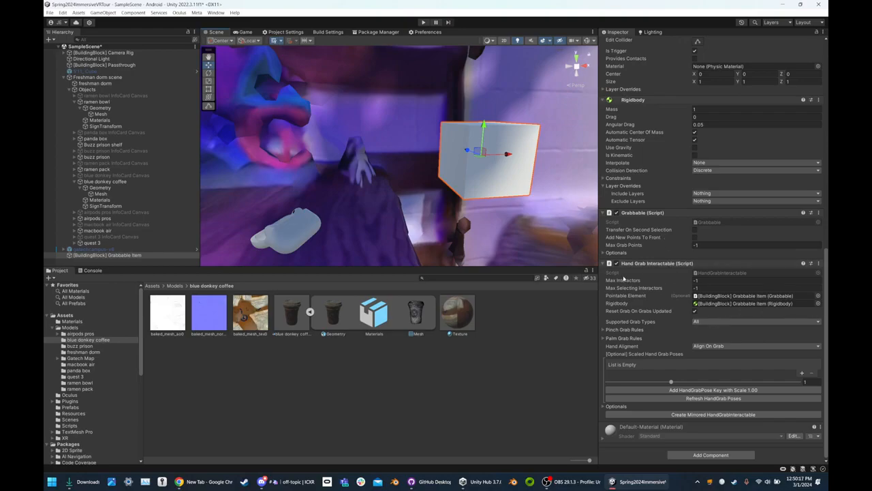
Reselect the airpods pros parent object and search the components to add for "hand grab interactable"
click(314, 233)
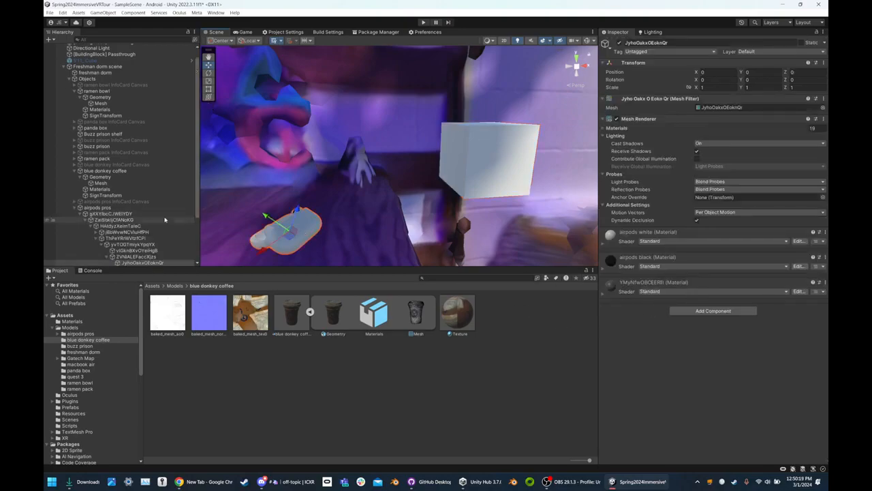
click(82, 208)
click(673, 335)
text(g)
key(BackSpace)
text(hand grab)
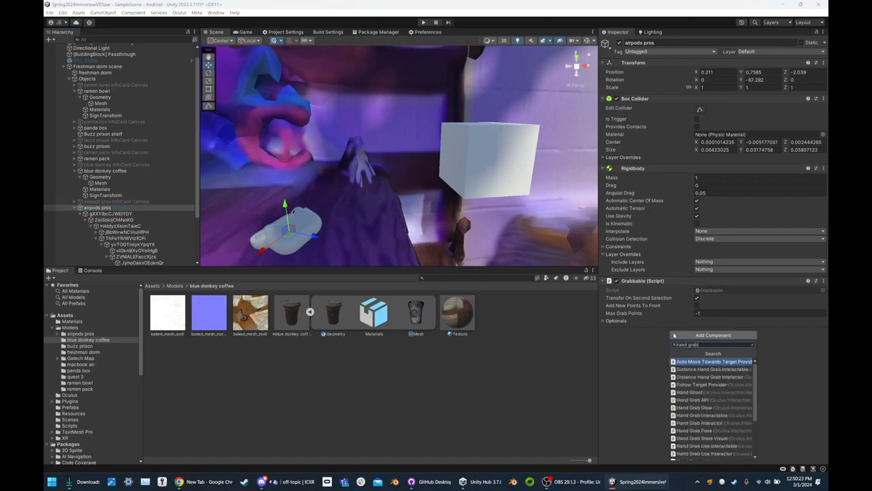
text( interactable)
key(ctrl+a)
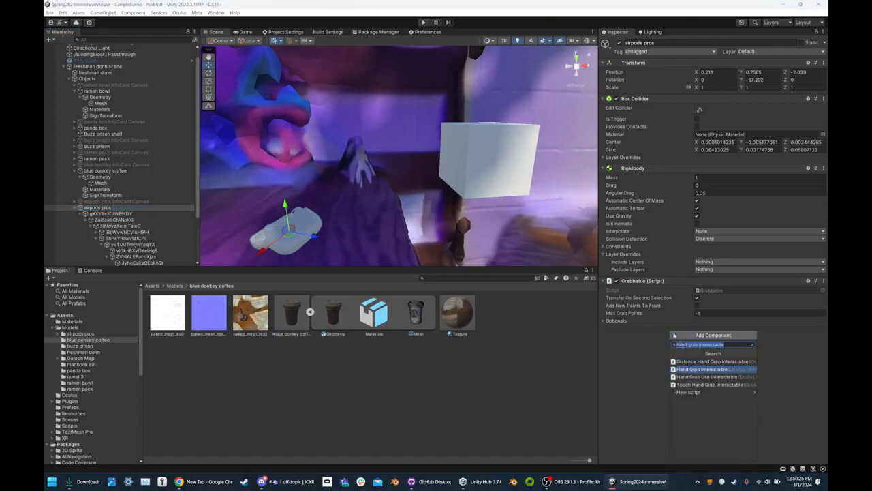
Compare the Distance Hand Grab, Hand Grab, Hand Grab Use and Touch Hand Grab Interactable options among the component results
key(Down)
key(Down)
key(Down)
key(Up)
key(Up)
key(Up)
key(Down)
key(Down)
key(Up)
key(Down)
key(Up)
key(Down)
key(Down)
key(Up)
key(Up)
key(Up)
key(Down)
key(Down)
key(Up)
key(Down)
key(Down)
key(Up)
key(Up)
key(Up)
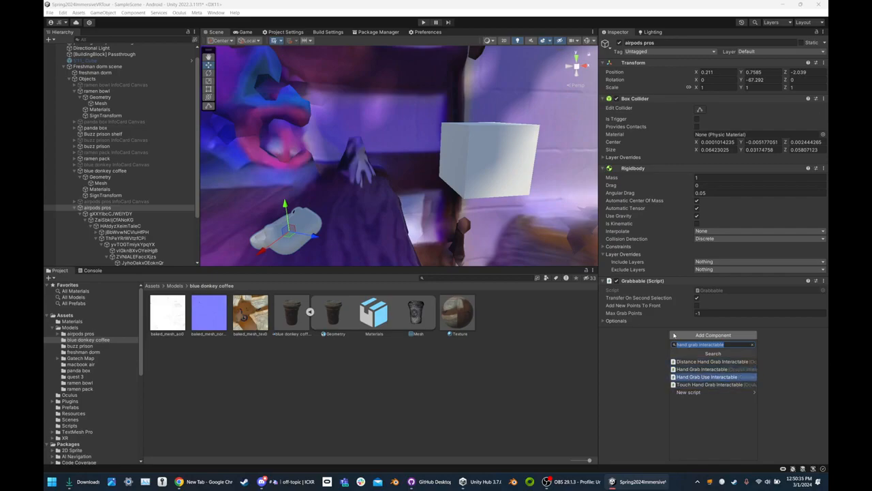
key(Down)
key(Down)
key(Down)
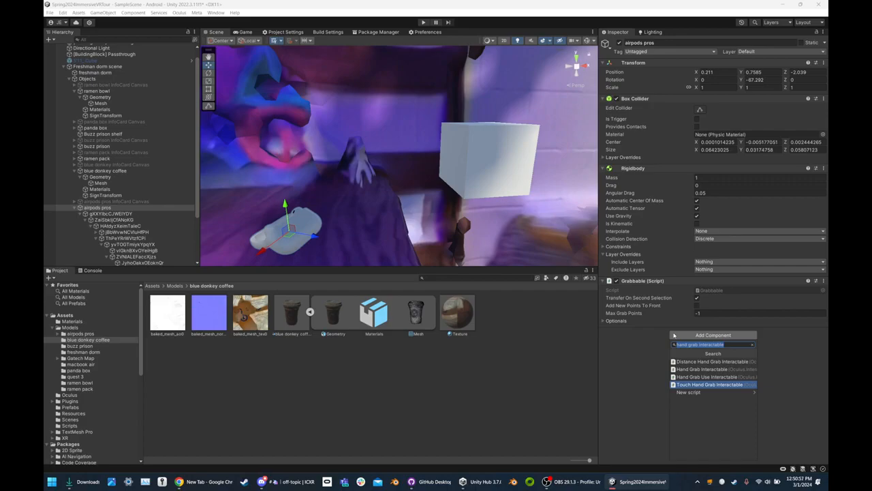
Add the plain Hand Grab Interactable component to the airpods pros object
key(Up)
key(Up)
key(Return)
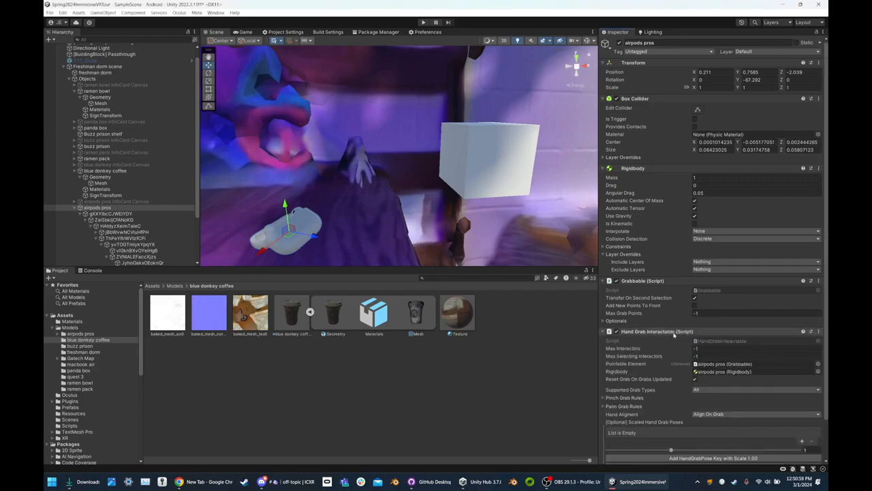
Examine the Hand Grab Interactable's Pinch Grab Rules, Palm Grab Rules and the available thumb and Hand Alignment options
scroll(675, 333, down, 2)
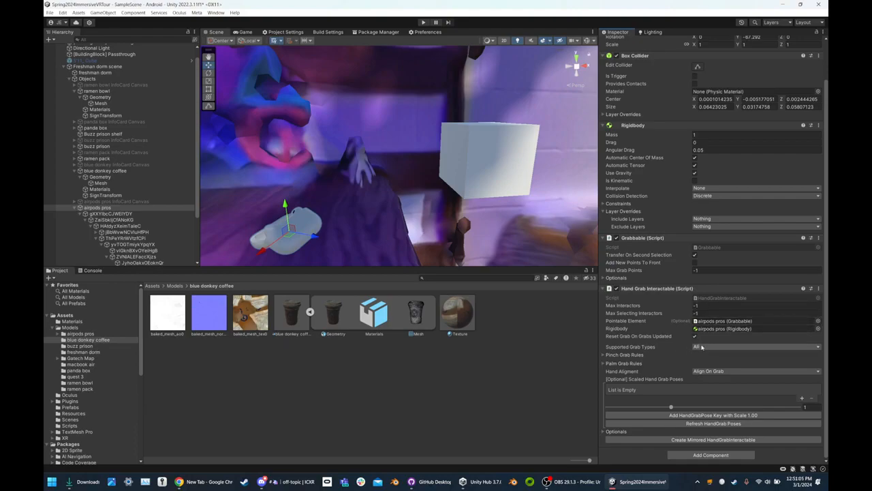
click(605, 355)
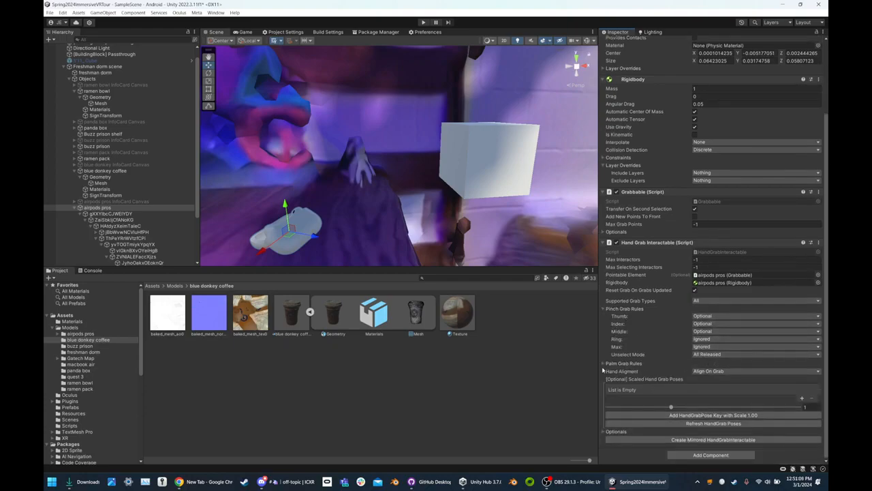
click(603, 364)
scroll(603, 366, down, 2)
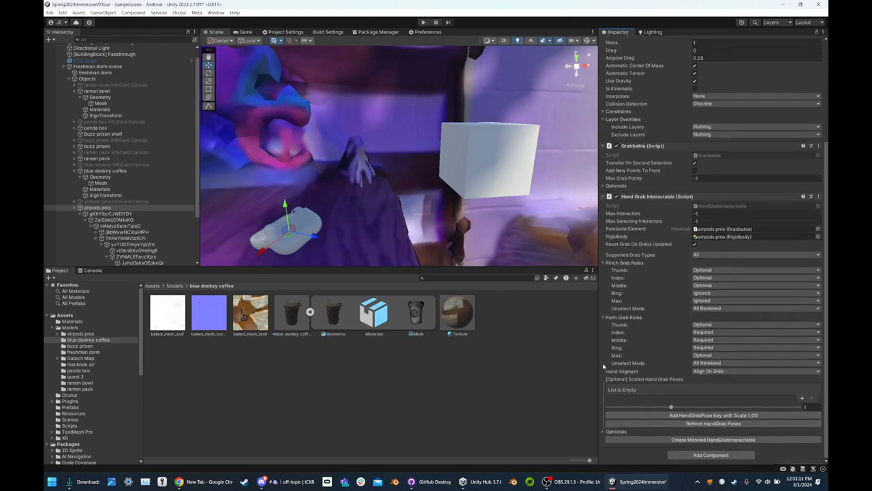
click(699, 271)
click(686, 275)
click(702, 373)
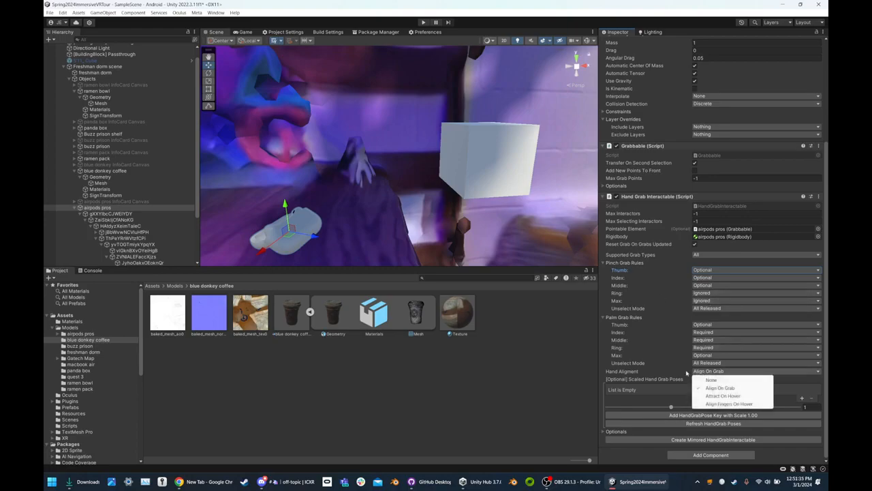
click(679, 375)
Select the Grabbable Item cube and review its Hand Grab Interactable settings for comparison with airpods pros
click(499, 167)
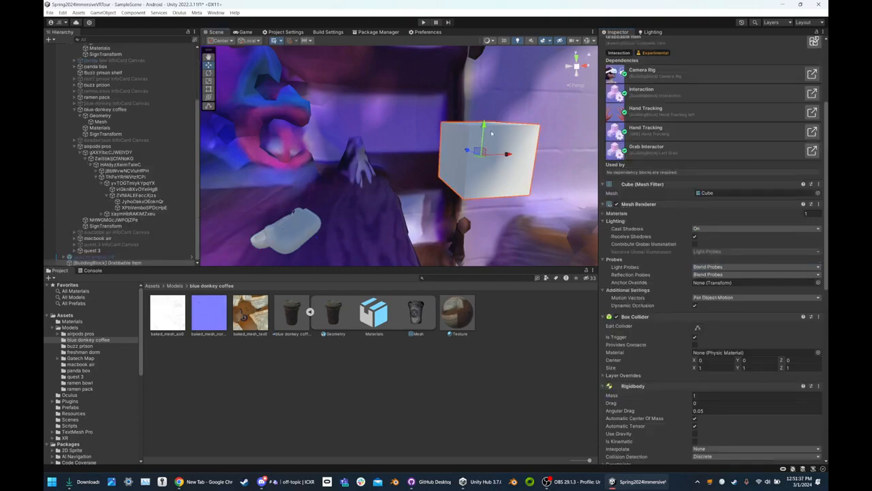
scroll(648, 331, down, 3)
scroll(651, 329, down, 3)
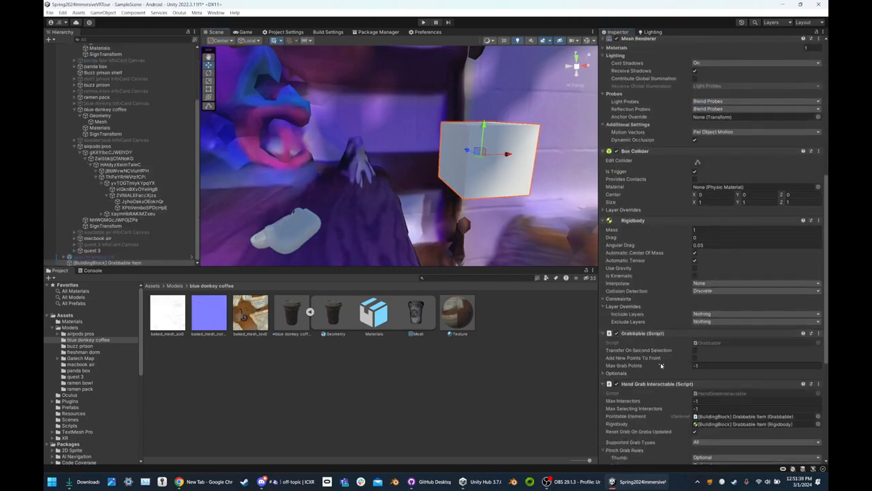
scroll(674, 320, down, 6)
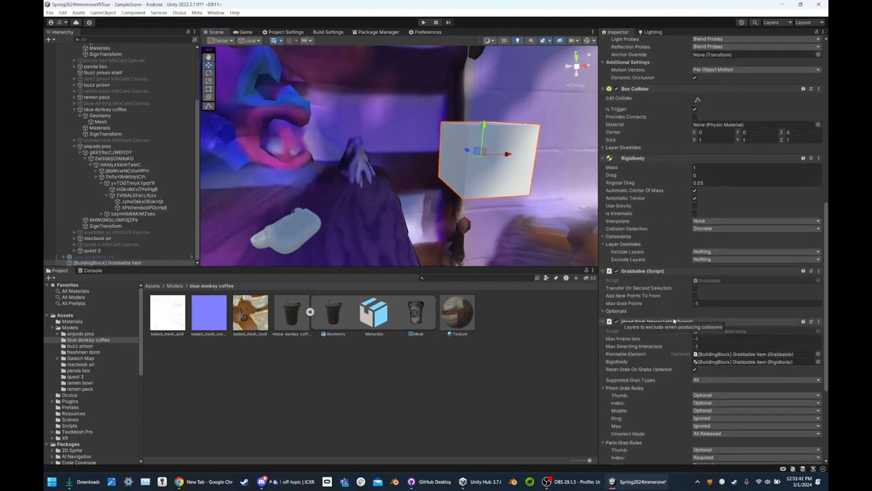
scroll(673, 321, down, 1)
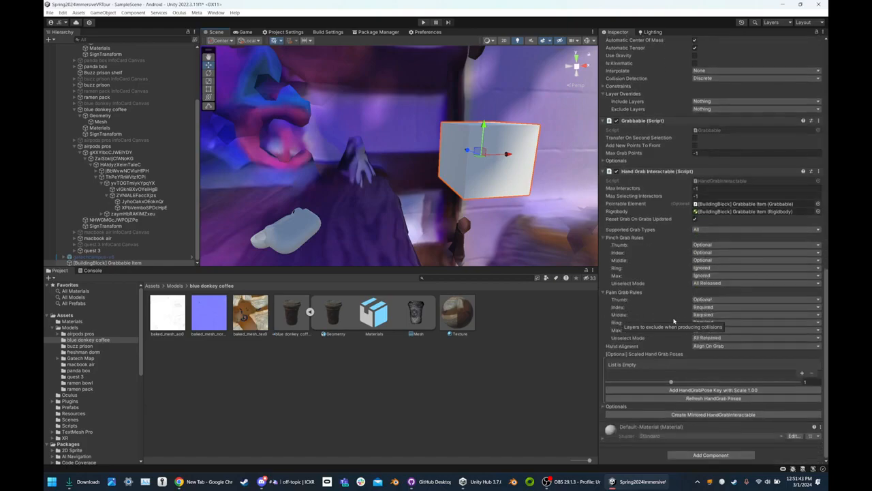
Compare the Grabbable Item's Box Collider, Rigidbody and other component settings with those on the airpods pros object
scroll(673, 321, up, 10)
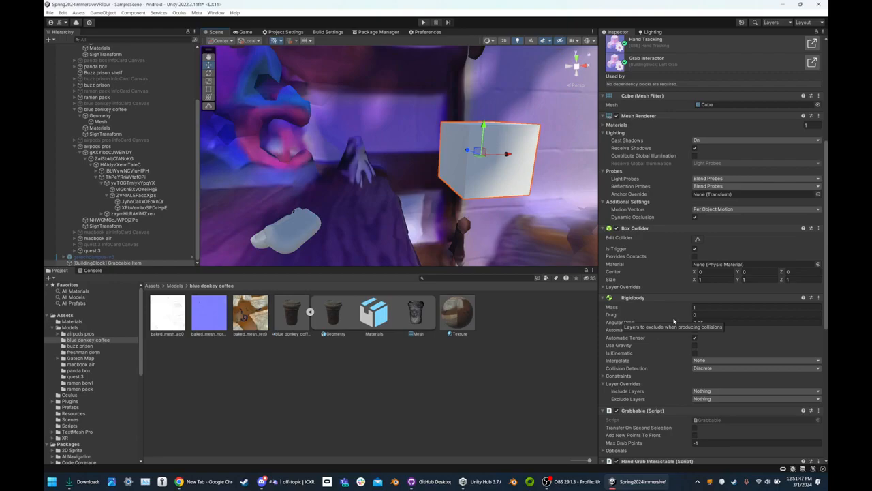
scroll(673, 320, up, 3)
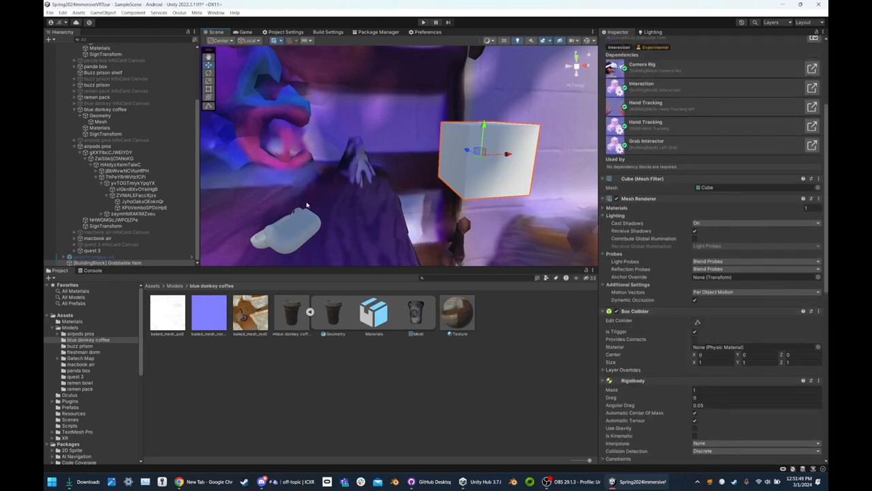
click(305, 218)
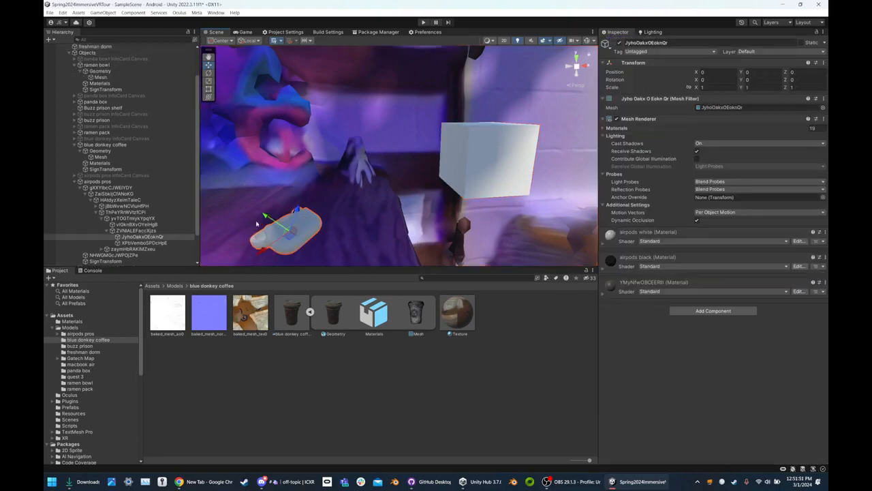
click(89, 182)
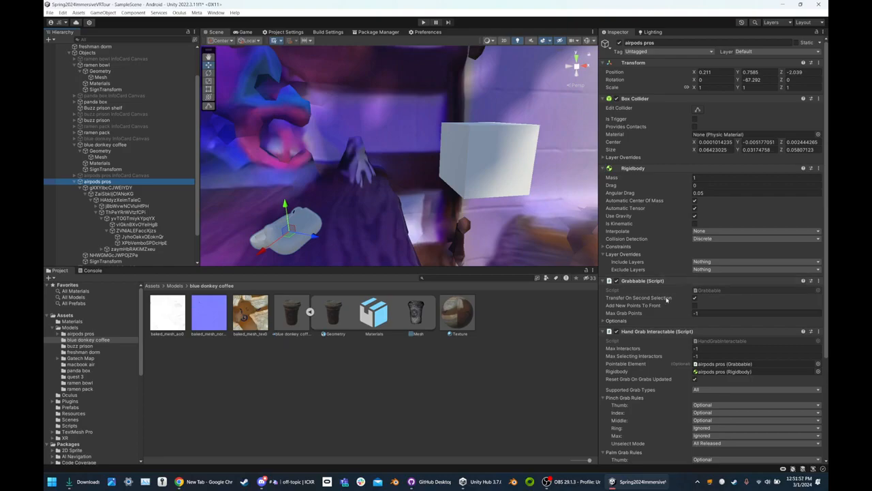
scroll(667, 300, down, 2)
scroll(666, 300, down, 2)
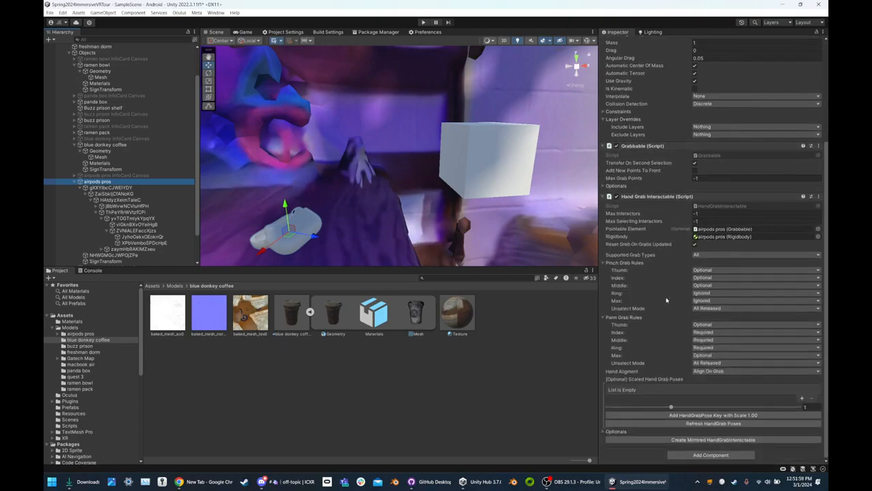
scroll(667, 299, up, 4)
Move airpods pros off the desk to the open area beside the bunk bed, at about X -0.563, Z 0.229
key(s)
mouse_move(436, 233)
right_down()
mouse_move(396, 227)
mouse_move(421, 233)
right_up()
drag(410, 104, 334, 215)
mouse_move(334, 215)
right_down()
mouse_move(336, 222)
mouse_move(326, 216)
right_up()
Enlarge the object list and add a 3D Cube to the scene
scroll(145, 201, down, 2)
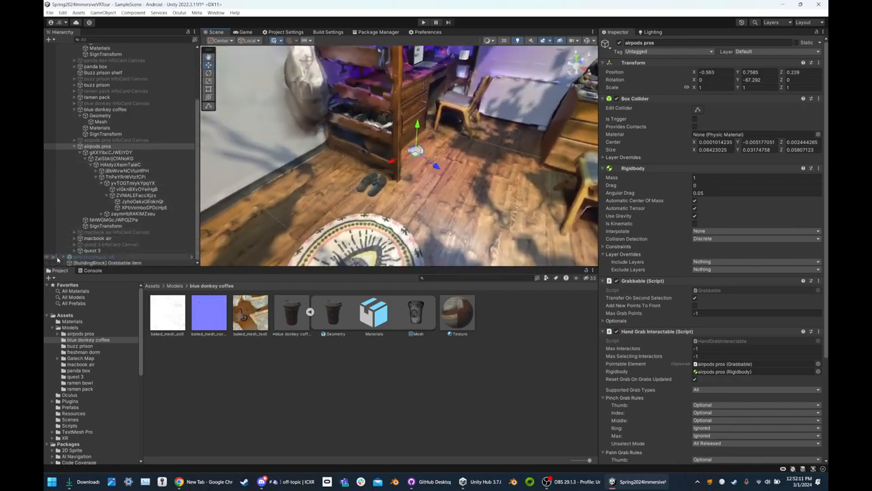
scroll(58, 261, up, 2)
drag(119, 267, 122, 366)
right_click(124, 219)
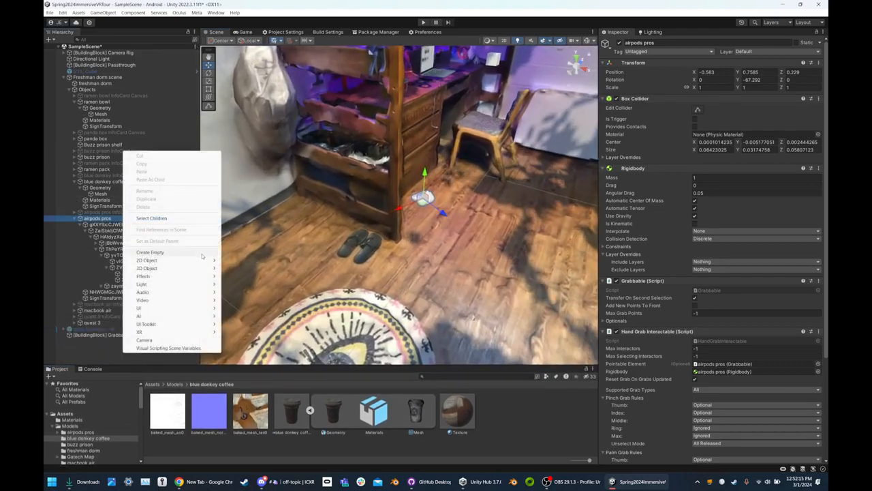
mouse_move(224, 262)
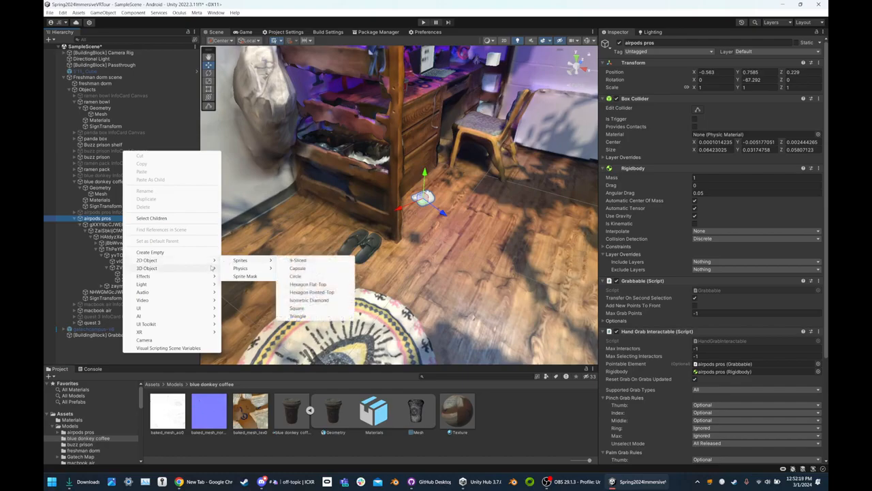
click(238, 268)
Lower the new cube onto the dorm floor near the rug, at about X 0.58, Y 0.172
right_drag(409, 252, 374, 230)
key(s)
key(w)
key(f)
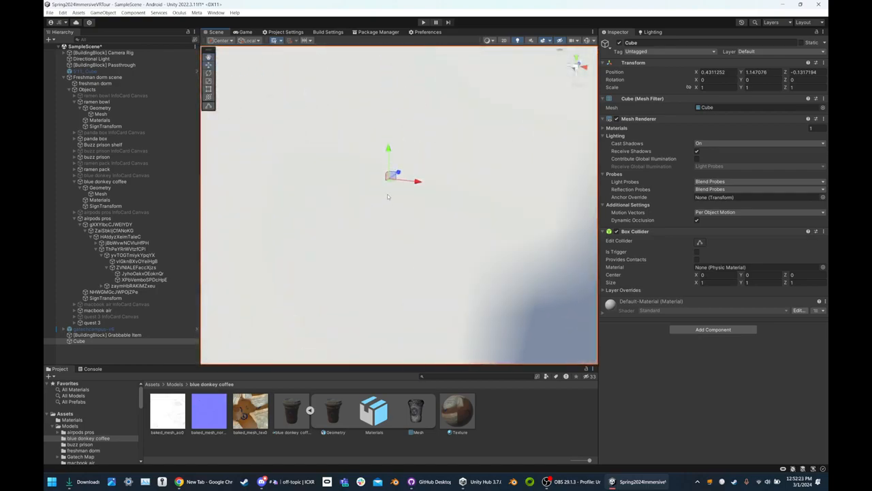
drag(390, 175, 424, 424)
right_drag(358, 245, 396, 315)
Shrink the cube's footprint with the Rect tool to a scale of about 0.3275 in X and 0.3076 in Z
key(y)
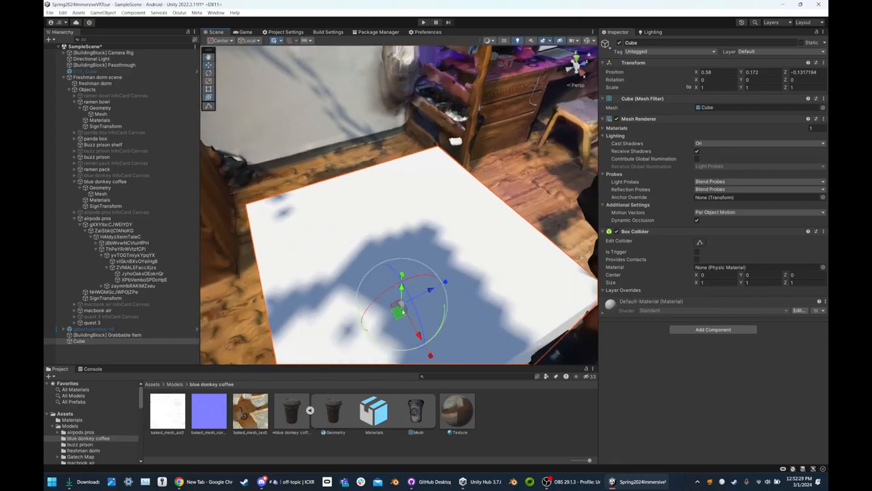
key(t)
right_drag(396, 275, 387, 316)
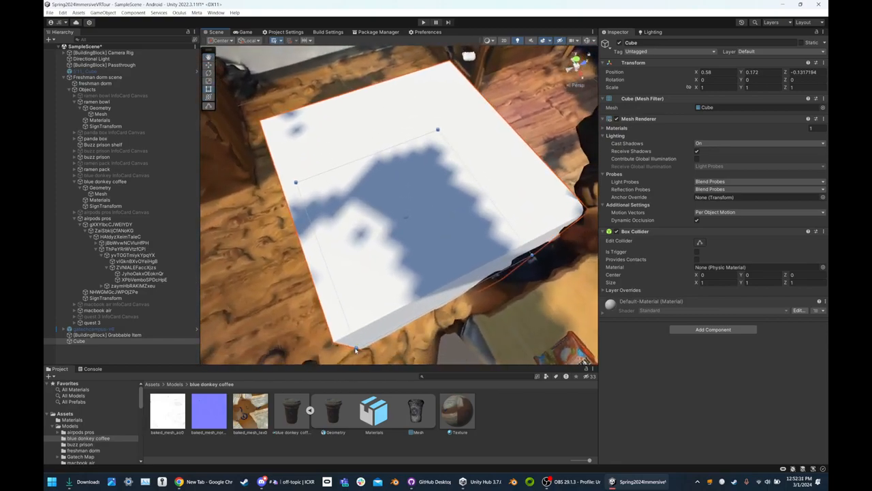
drag(355, 347, 421, 173)
Shift the cube along Z to about 0.351 so it stands beneath airpods pros as a pedestal
right_drag(421, 173, 361, 121)
key(w)
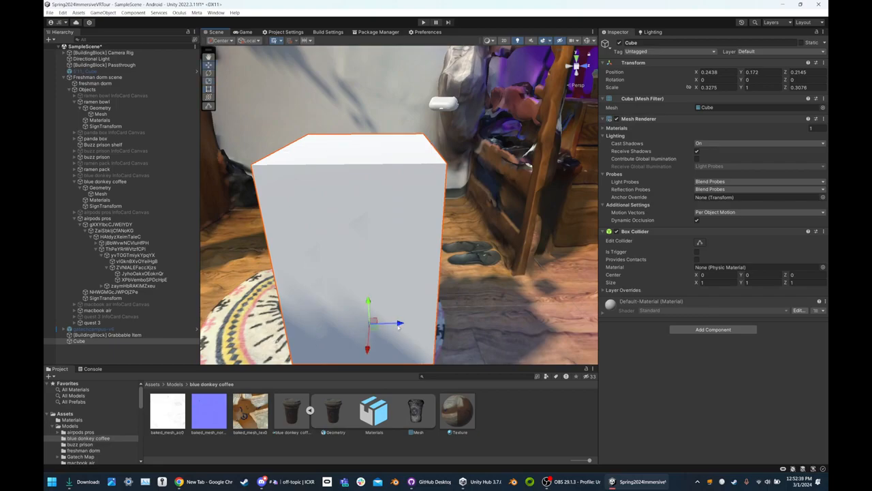
drag(399, 327, 453, 320)
right_drag(453, 320, 549, 290)
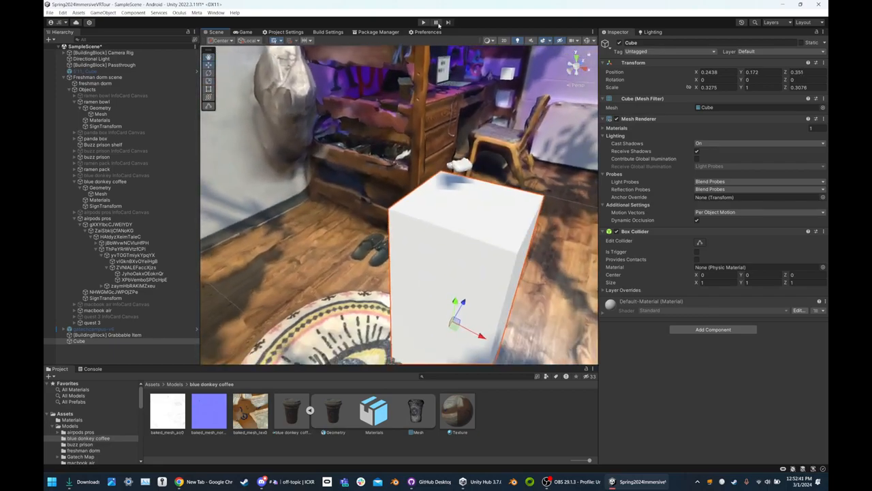
Run the scene in play mode with the Meta XR Simulator
click(204, 13)
click(199, 14)
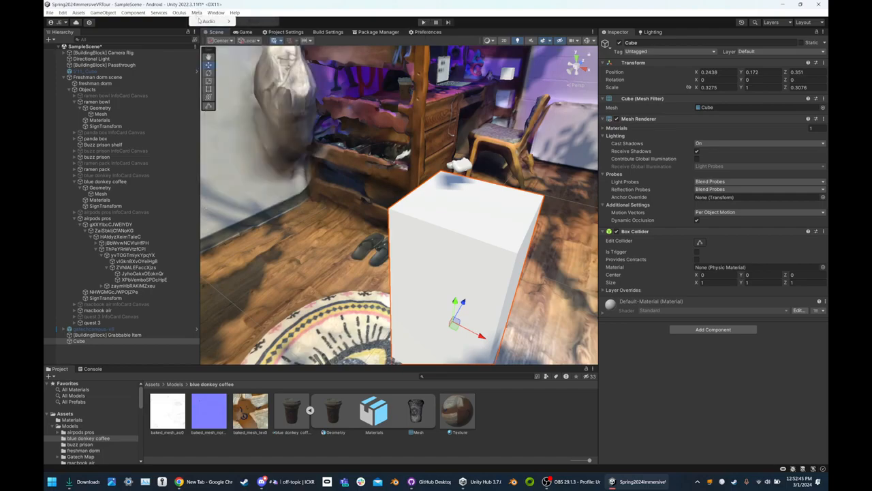
mouse_move(218, 21)
click(247, 22)
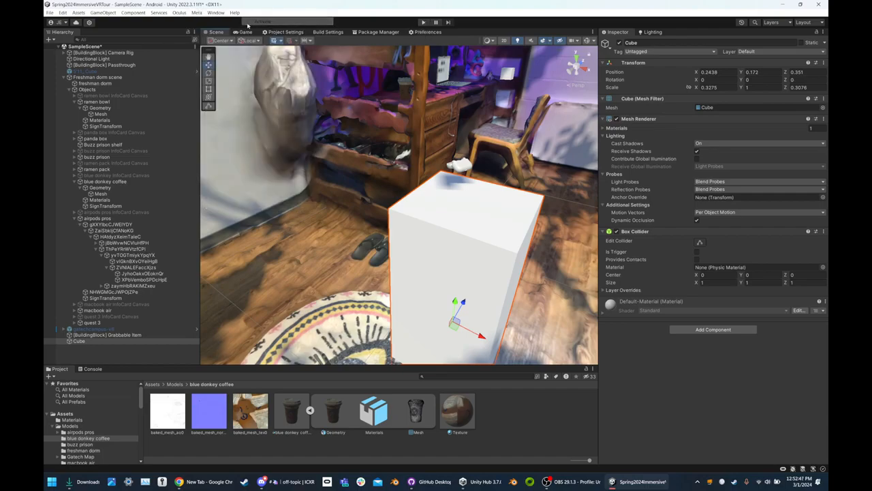
click(178, 12)
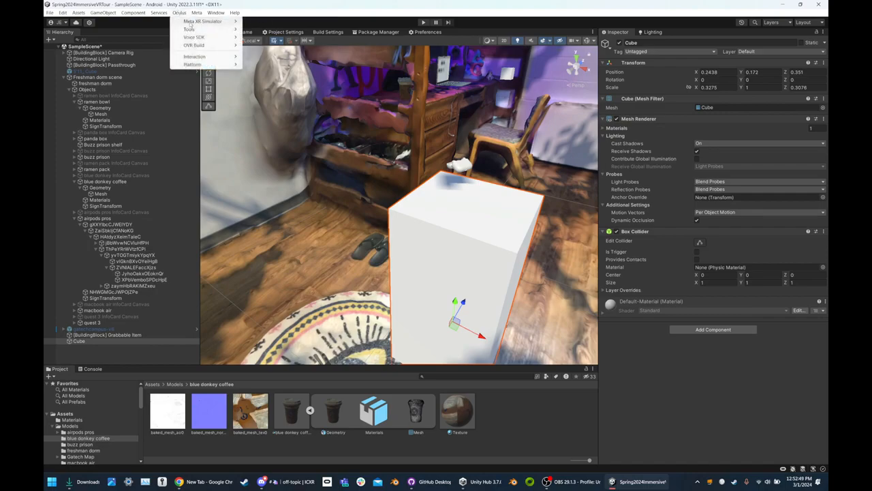
click(423, 22)
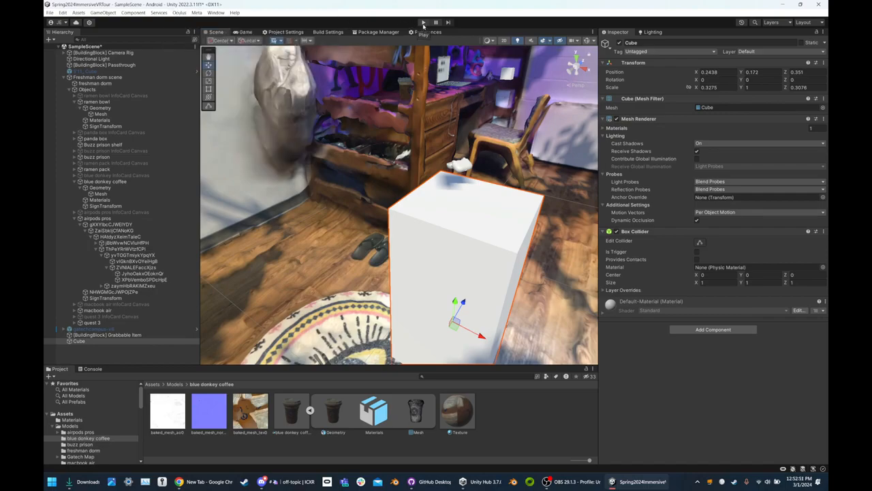
click(423, 22)
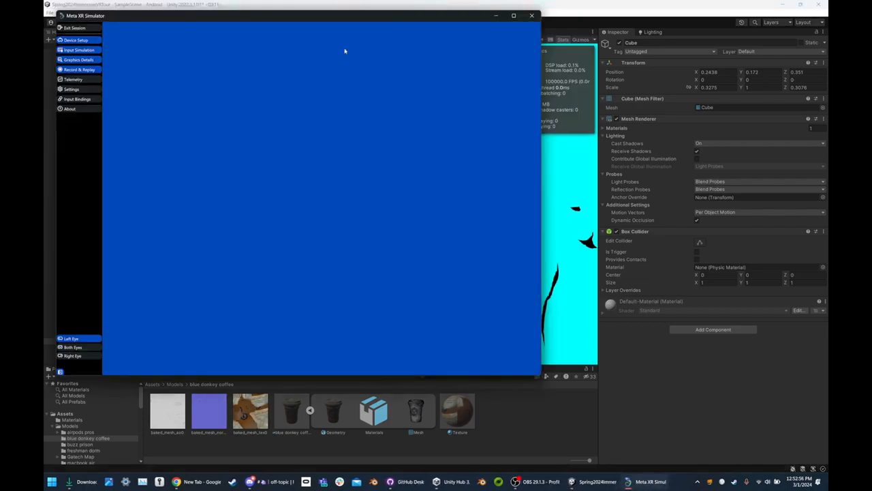
Place the simulator window over the Game view and dismiss its request to share usage data
drag(321, 19, 540, 250)
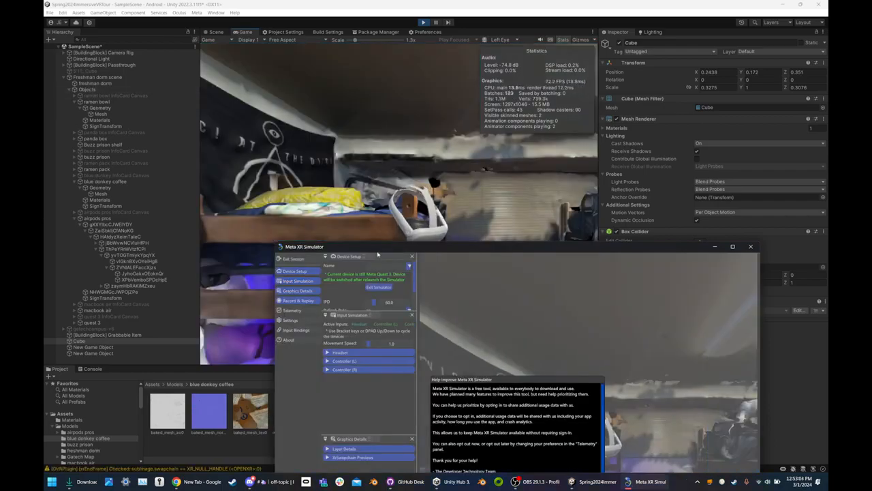
drag(381, 247, 281, 61)
click(378, 289)
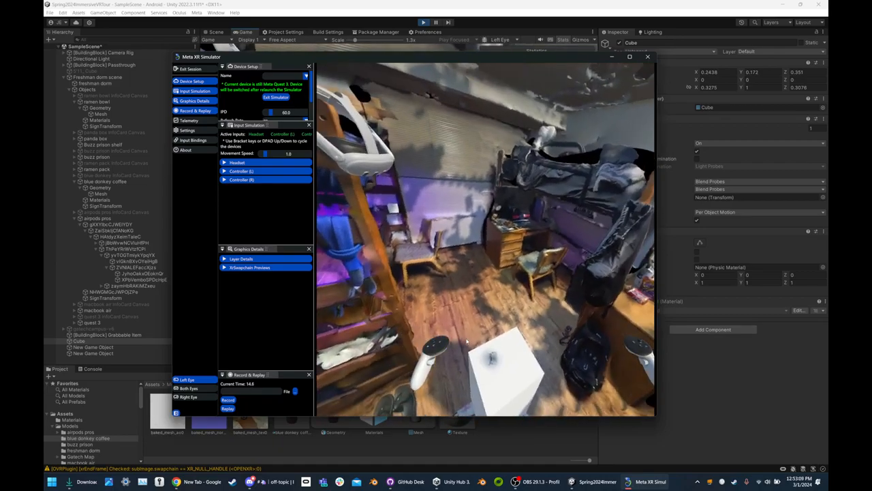
Move and turn the simulated headset through the dorm room to view airpods pros on the cube
key(s)
drag(467, 341, 520, 376)
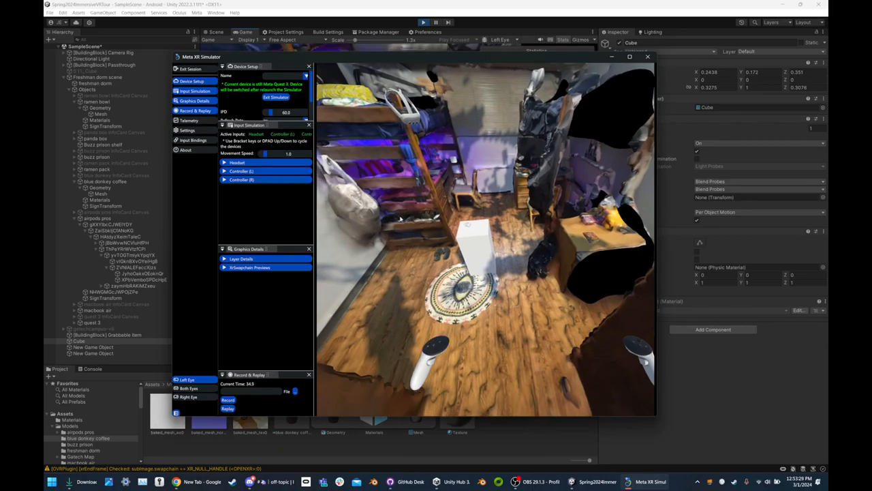
key(w)
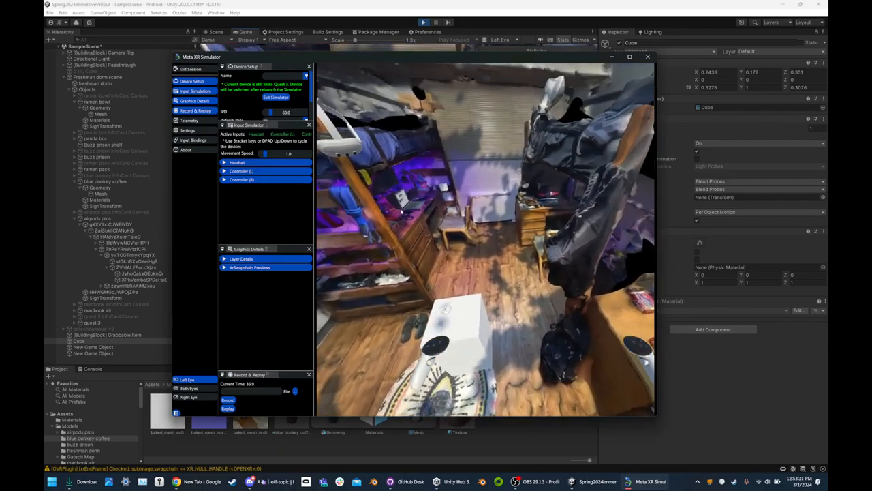
key(s)
drag(402, 212, 453, 230)
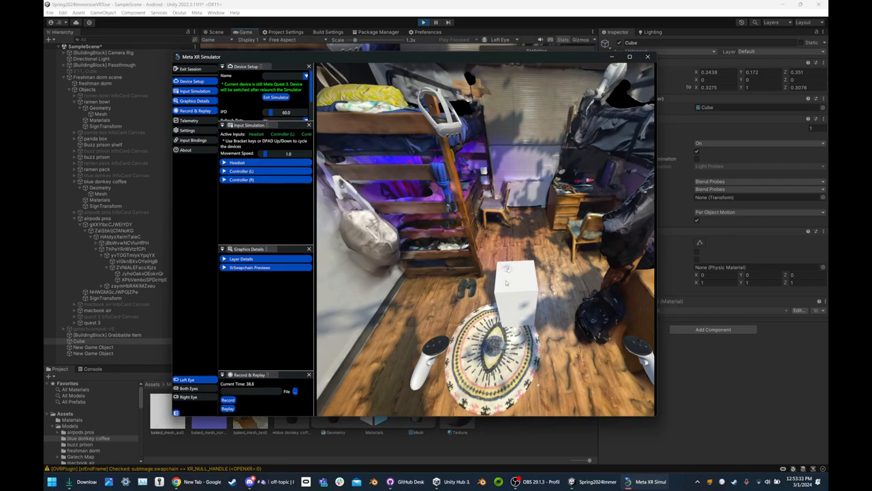
Lift airpods pros above the cube in the Scene view during play mode to test how gravity and collision act on it
drag(386, 58, 528, 291)
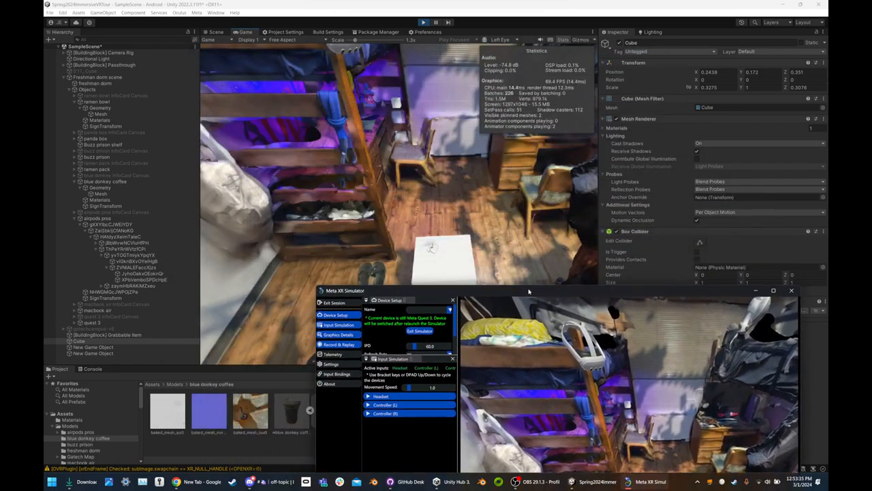
click(494, 224)
click(216, 34)
right_drag(322, 163, 426, 147)
key(q)
click(434, 141)
click(133, 220)
drag(434, 115, 435, 72)
drag(436, 116, 434, 89)
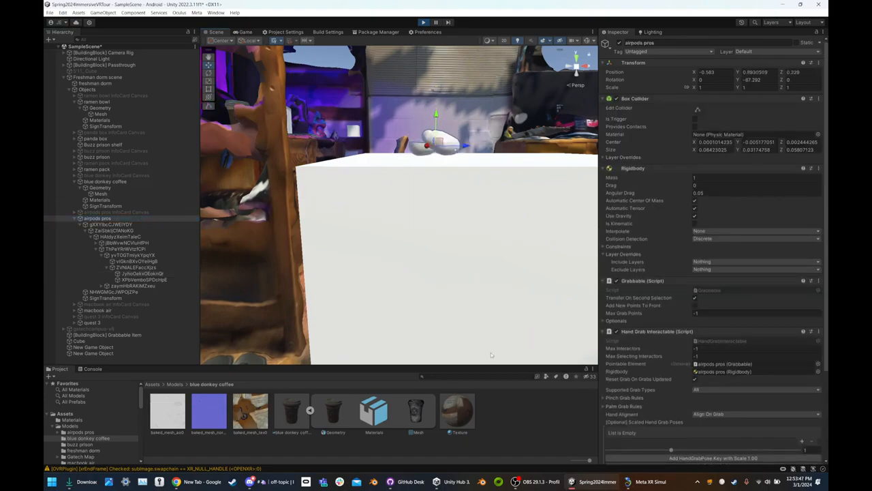
Bring back the simulator window and stop play mode
click(644, 481)
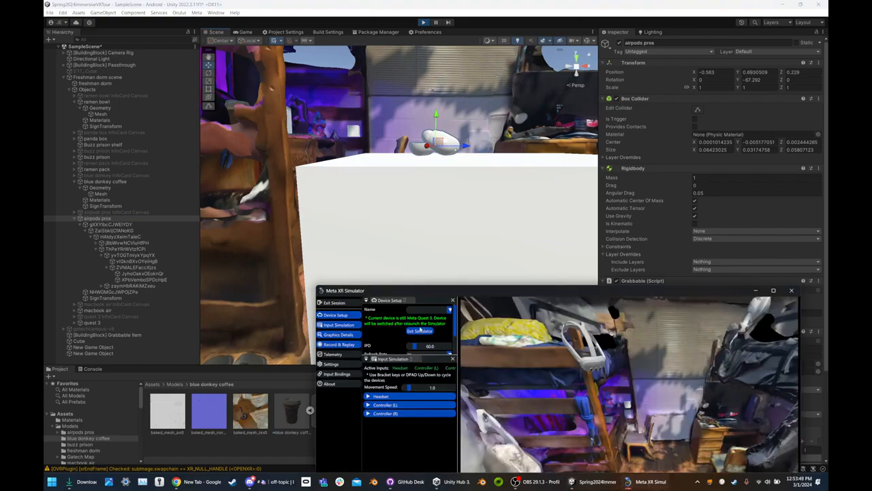
drag(462, 292, 404, 234)
click(424, 23)
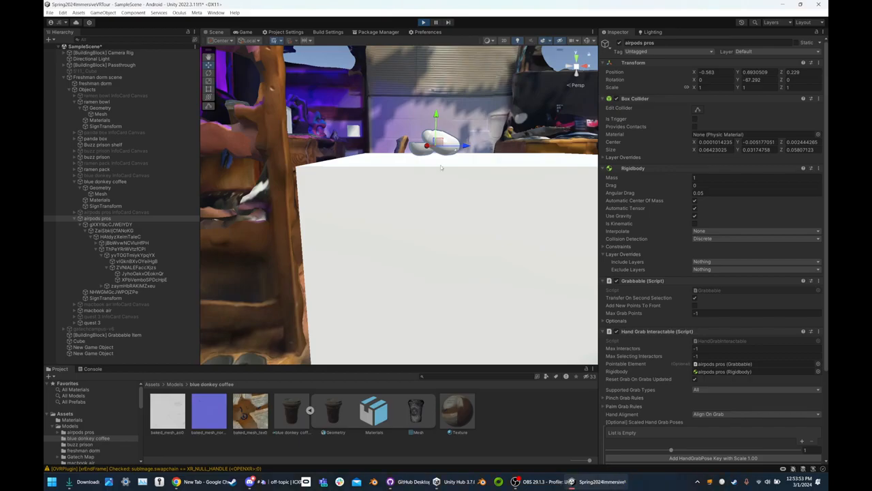
Select the cube together with airpods pros and raise both higher above the floor
click(463, 259)
right_drag(467, 265, 382, 272)
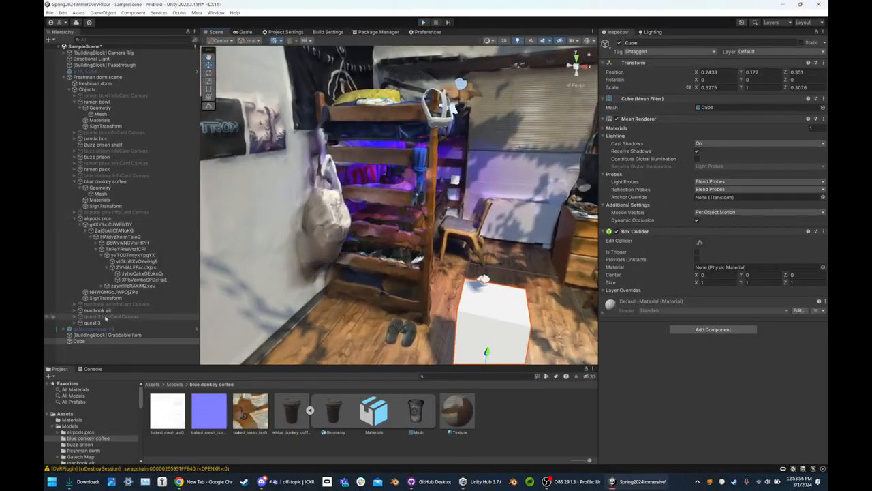
shift+click(97, 218)
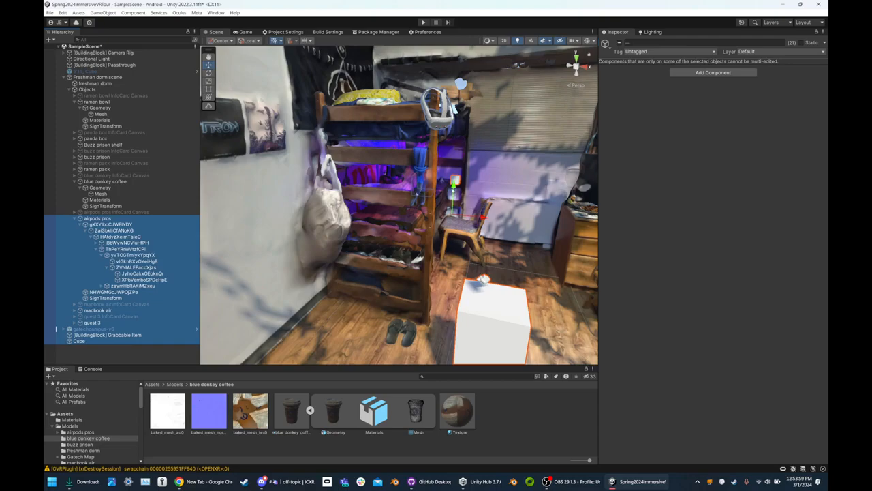
click(487, 307)
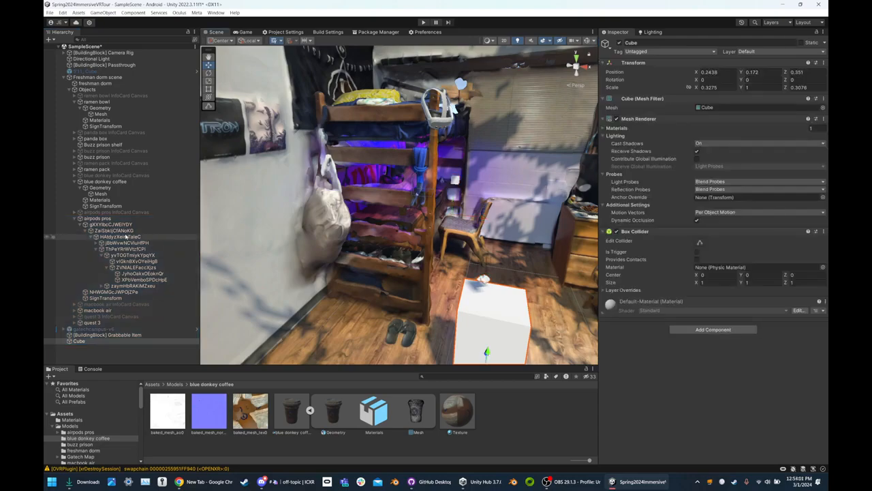
ctrl+click(97, 218)
drag(491, 345, 488, 266)
Run the scene again, turn the simulated headset toward the raised cube and check the left controller's input details
click(423, 22)
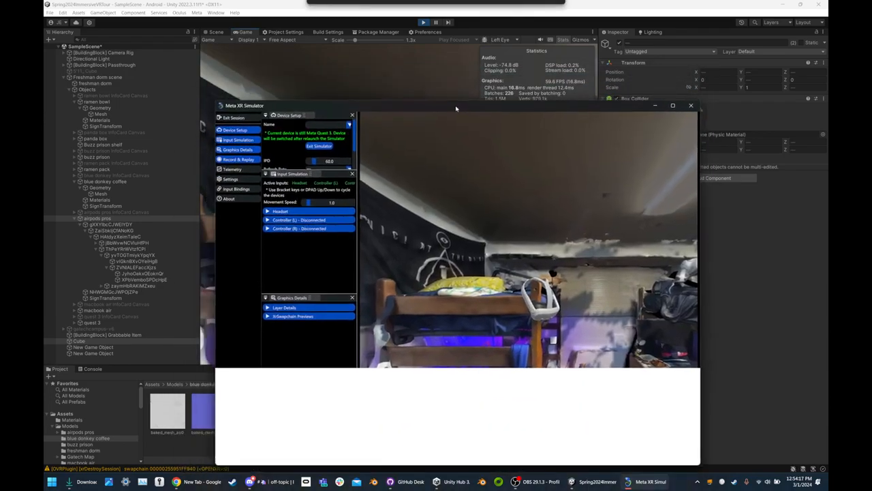
drag(477, 254, 665, 252)
key(w)
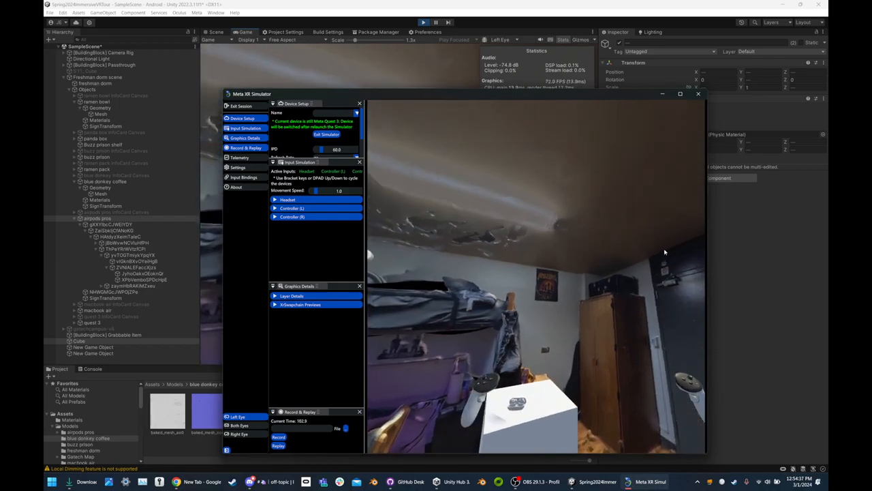
drag(665, 252, 665, 252)
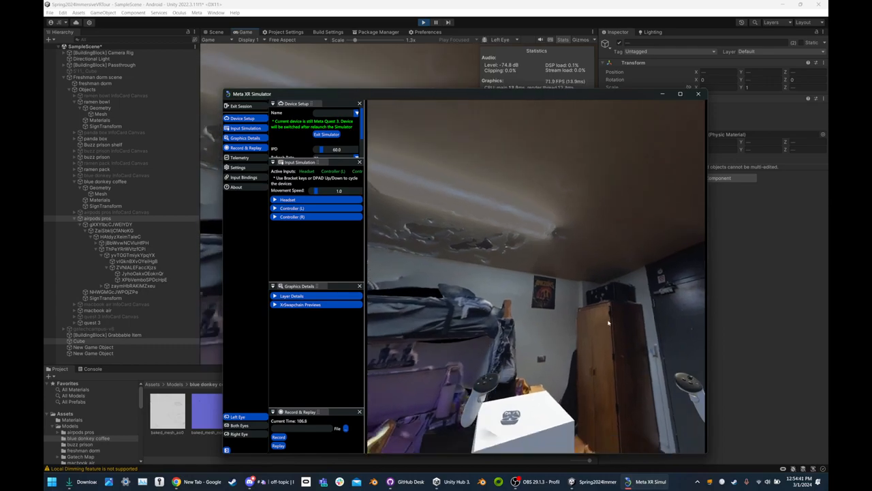
click(274, 208)
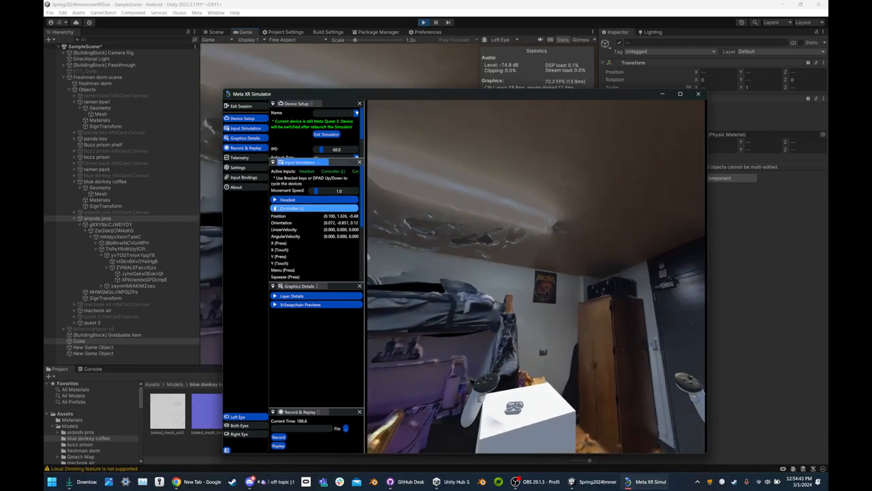
click(275, 208)
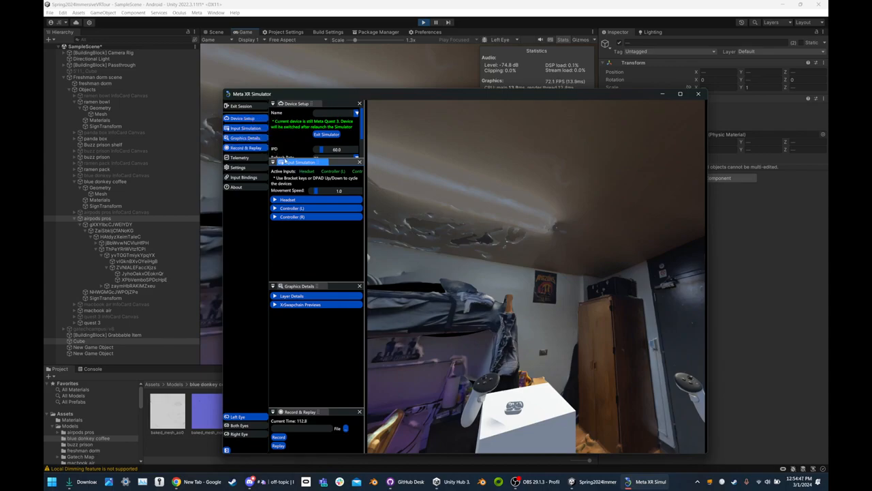
Enlarge the simulator's Device Setup area, move the simulated headset around the cube, and stop play mode
drag(340, 159, 331, 199)
drag(458, 220, 478, 229)
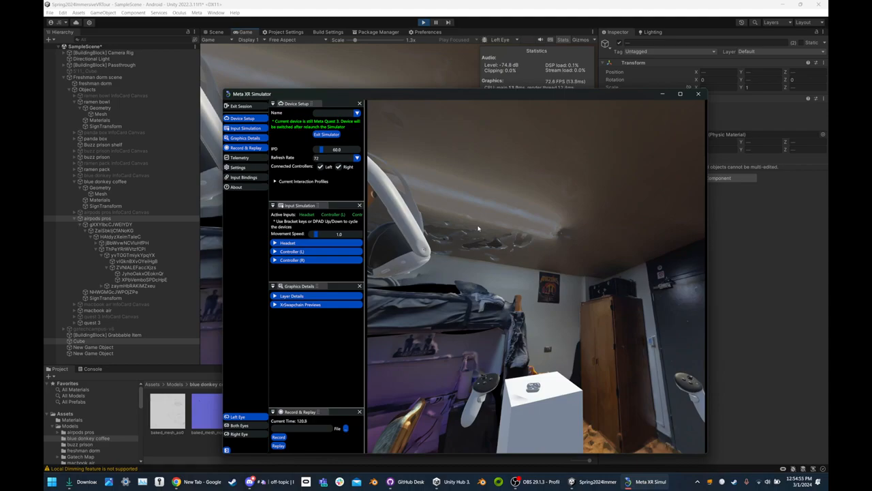
key(a)
key(w)
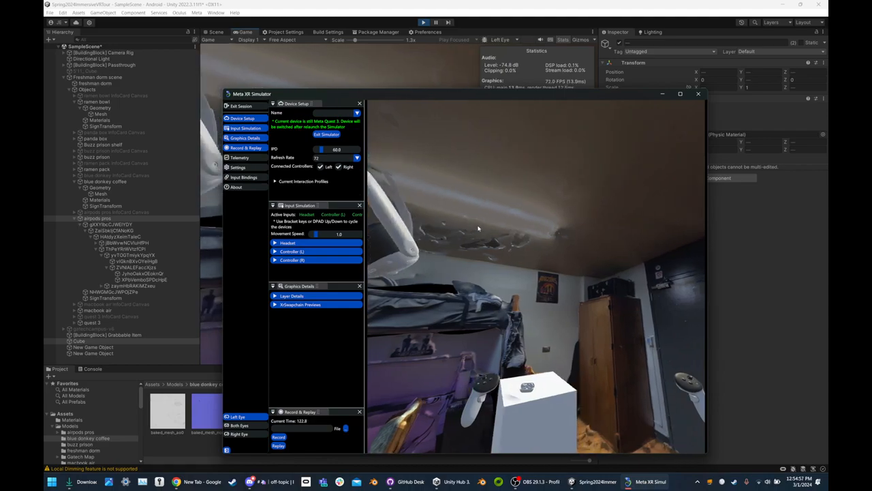
key(d)
key(a)
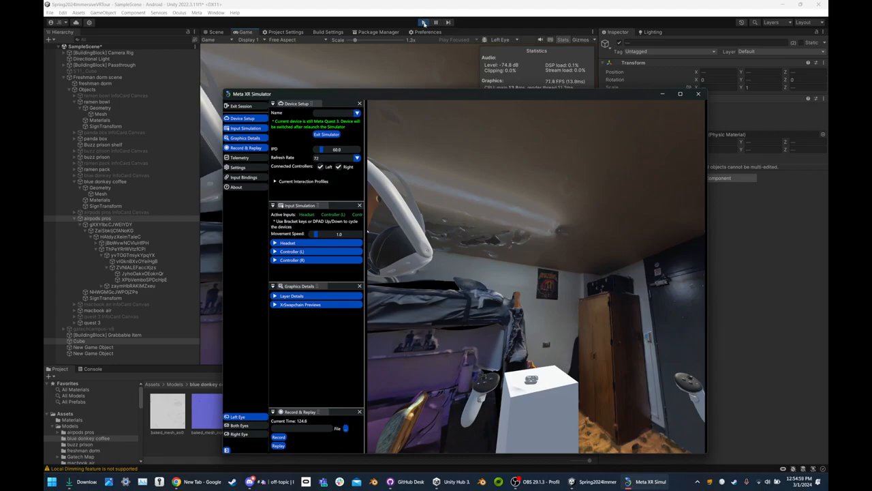
click(424, 22)
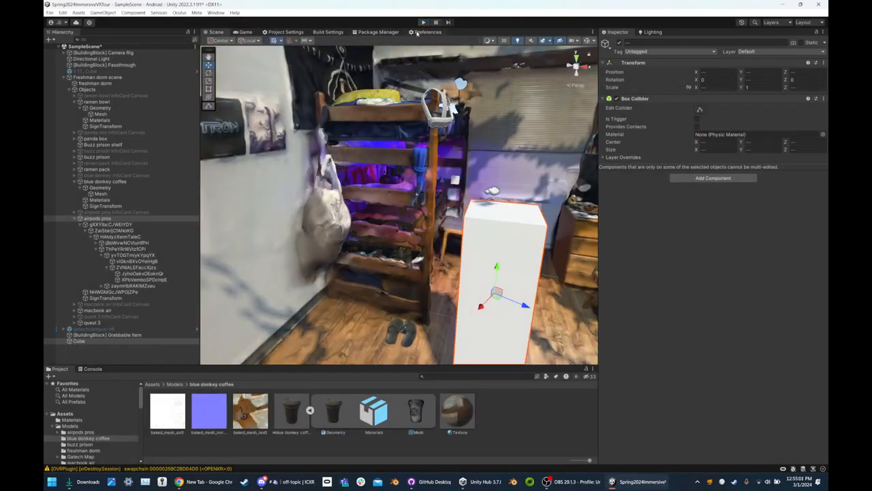
Open the Build Settings, refresh the connected devices, and choose the Oculus Quest 3 as the Android run device
click(412, 32)
click(330, 32)
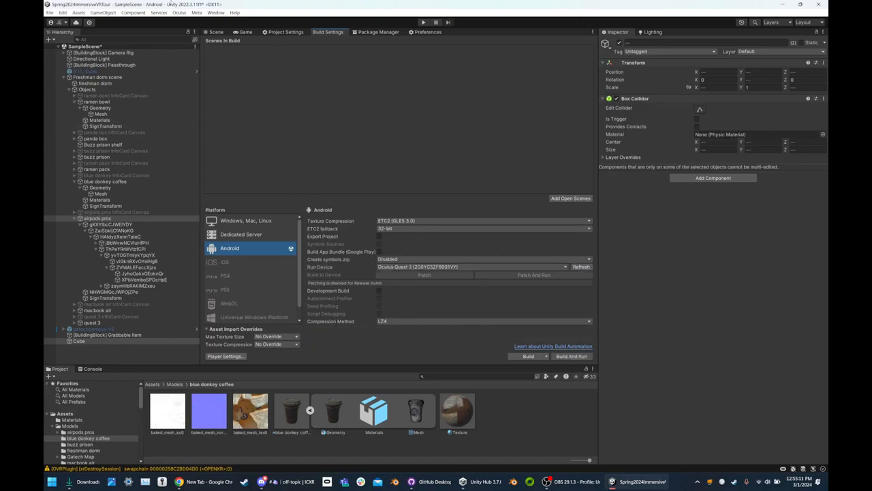
click(50, 13)
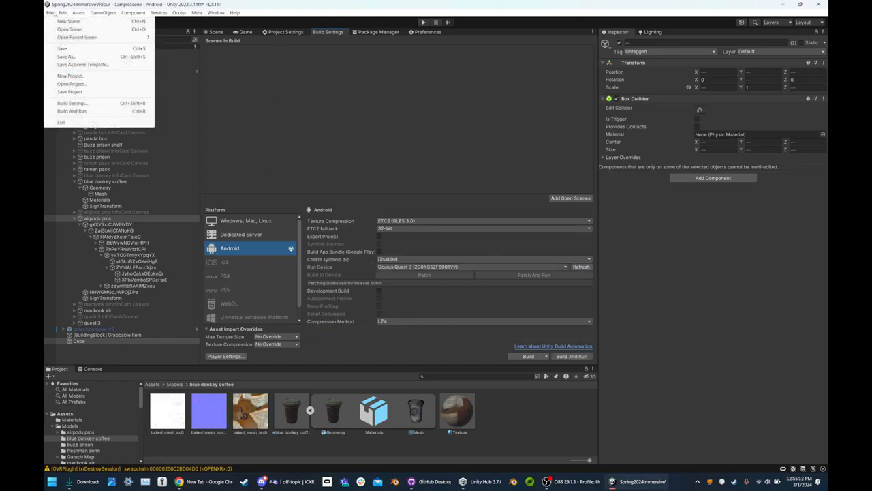
click(100, 103)
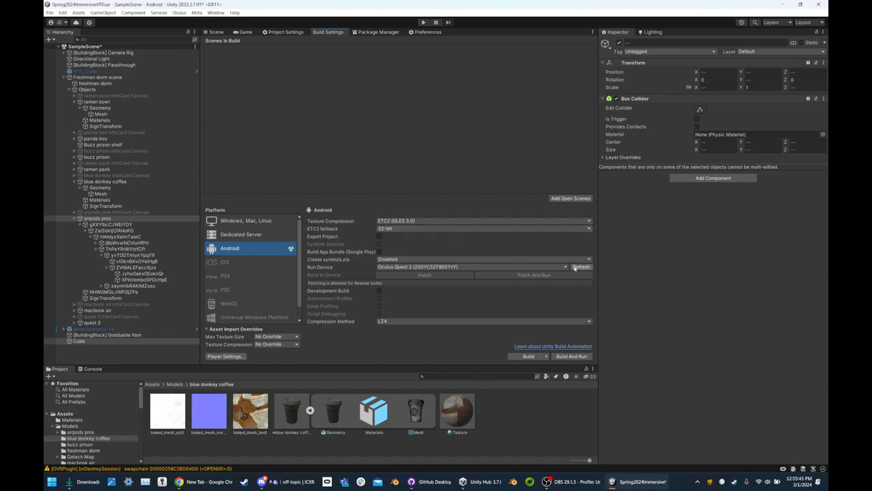
click(518, 266)
click(578, 267)
click(580, 266)
click(565, 267)
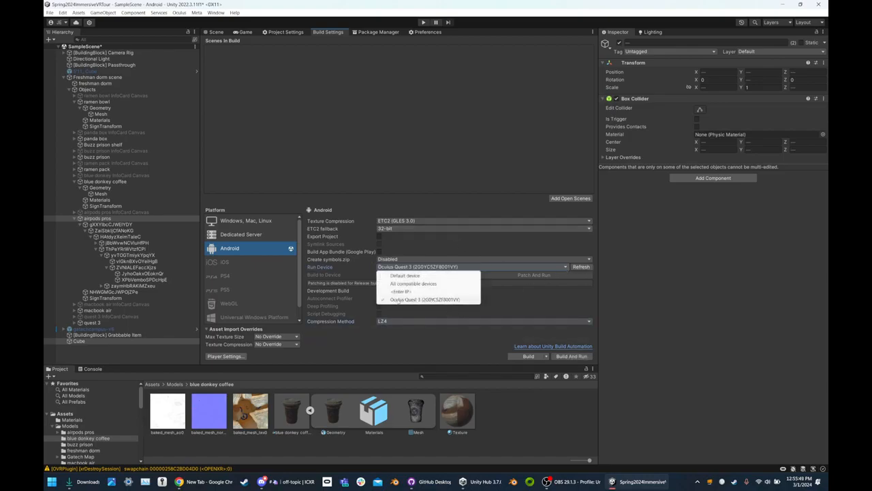
click(388, 300)
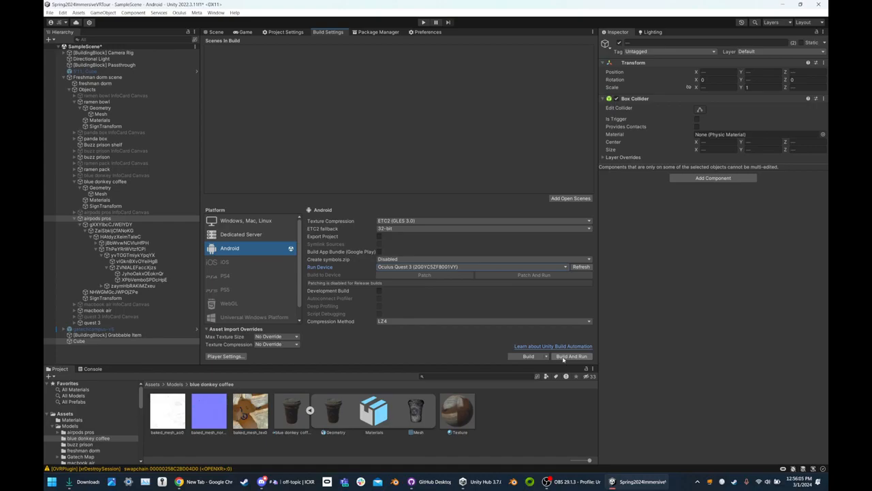
Build and run the Android app over the existing build1.apk in the Builds folder, saving the SampleScene changes
click(571, 356)
click(578, 356)
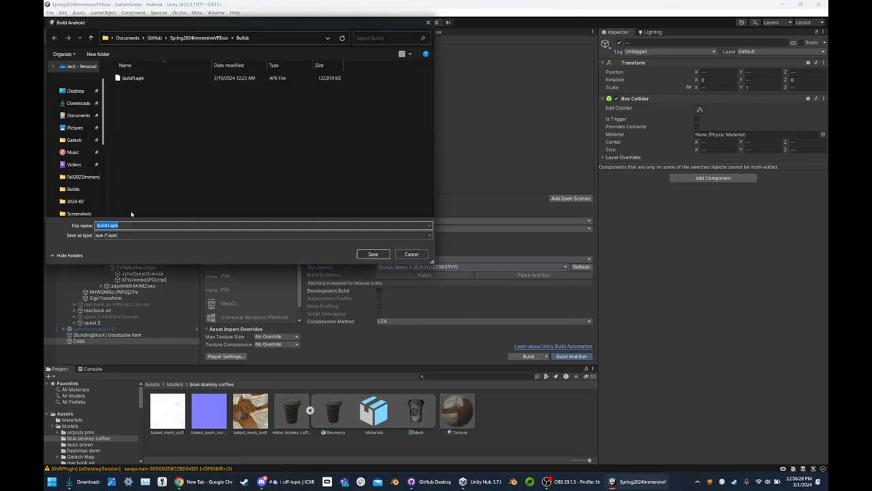
click(371, 254)
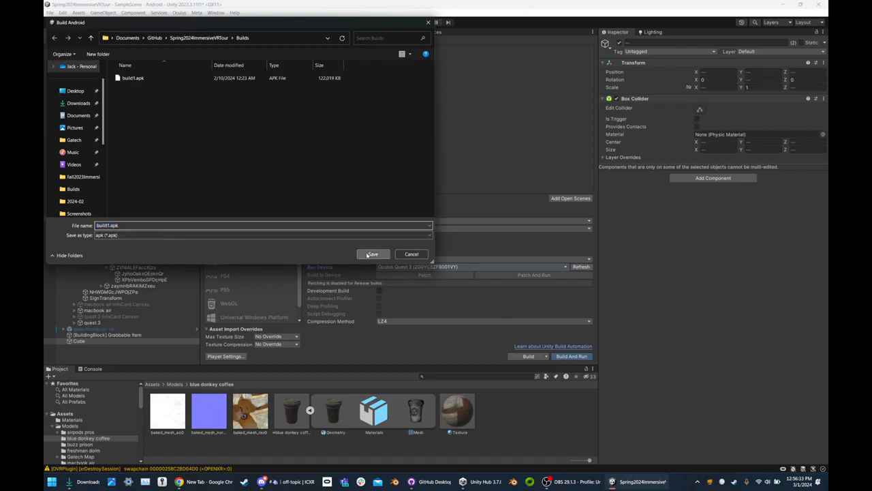
click(453, 240)
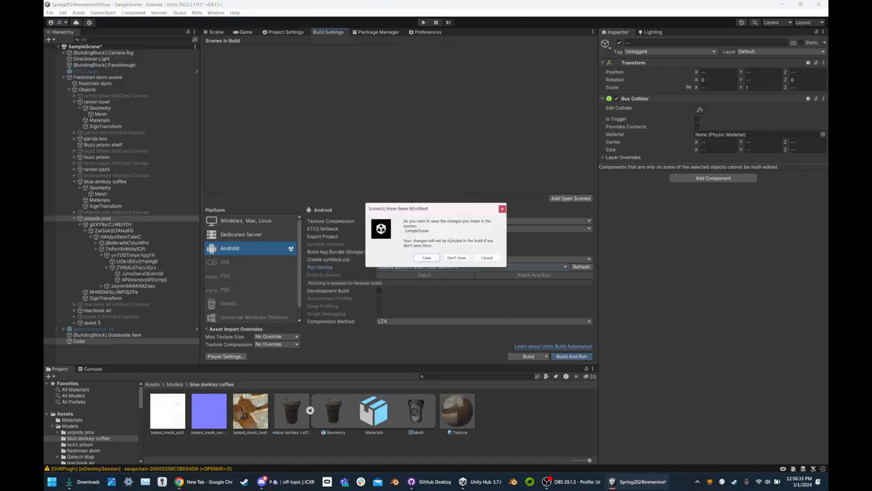
click(428, 258)
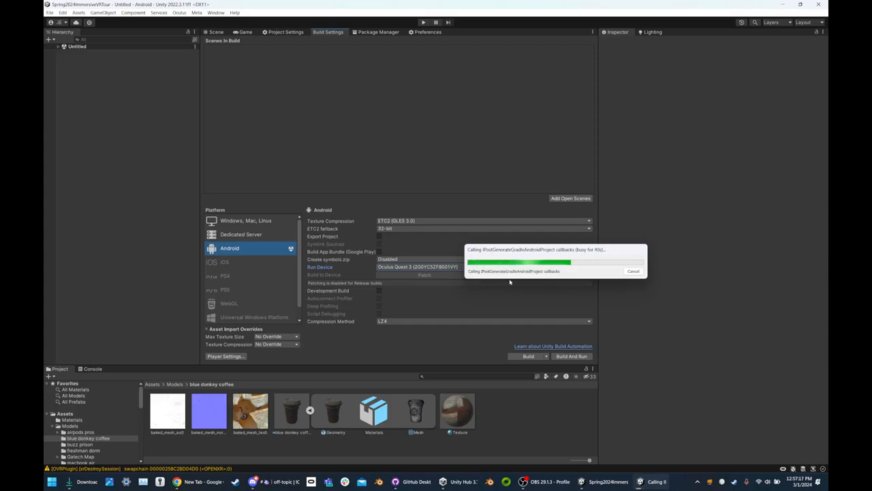
Find and launch Meta Quest Developer Hub from the Windows search, and shift its window aside
key(super)
text(mqdh)
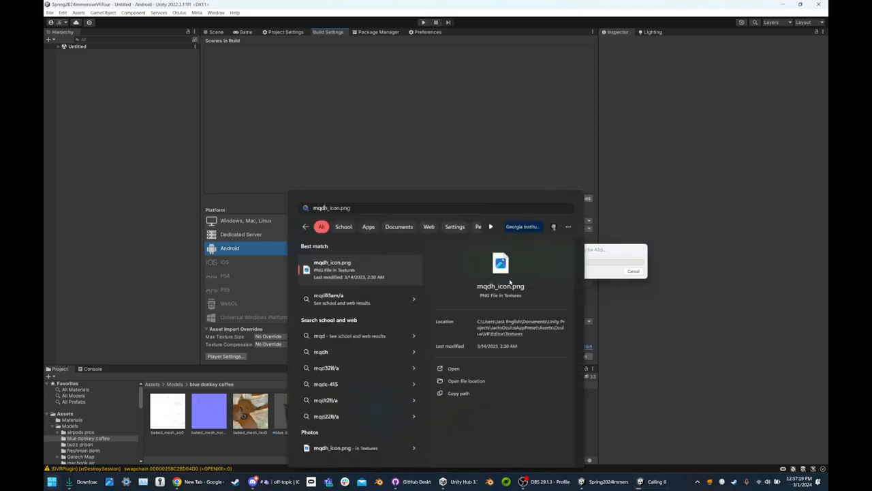
key(BackSpace)
key(BackSpace)
key(BackSpace)
key(BackSpace)
key(BackSpace)
text(dev)
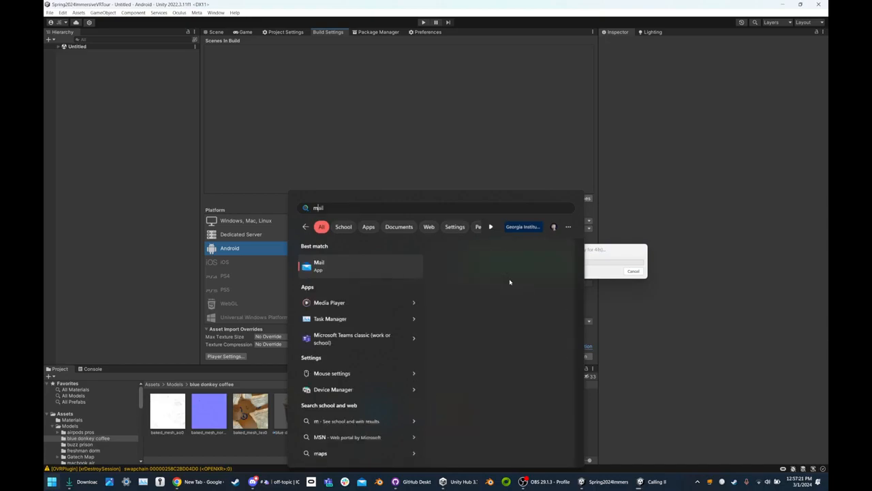
key(Return)
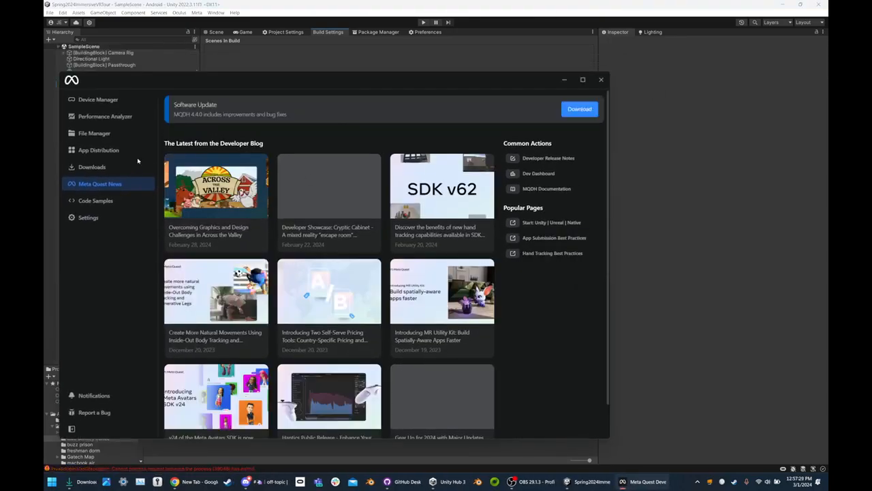
drag(442, 85, 664, 65)
Return to Unity and examine the InvalidOperationException entry in the Console, with the Scene view shown and the Developer Hub out of the way
click(237, 468)
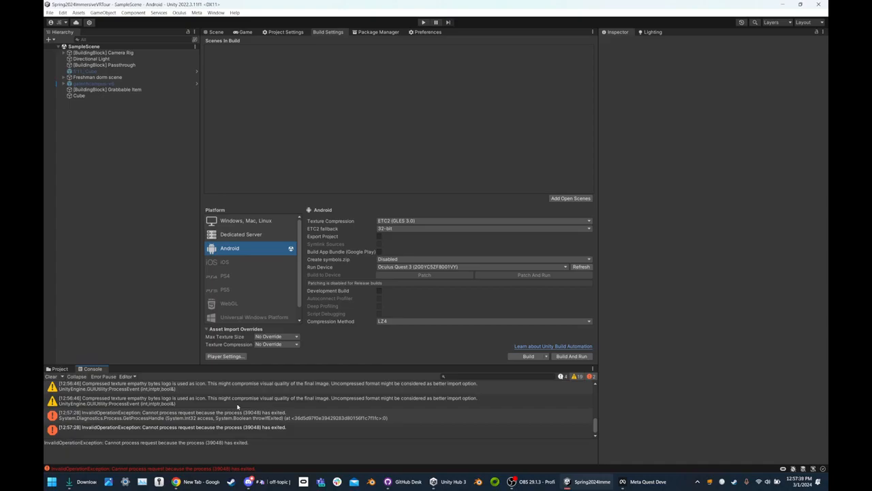
click(651, 484)
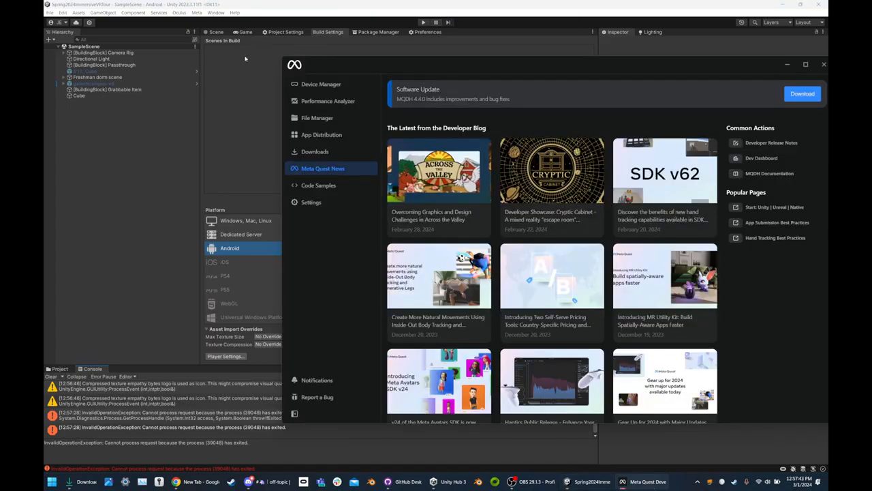
drag(332, 72, 776, 83)
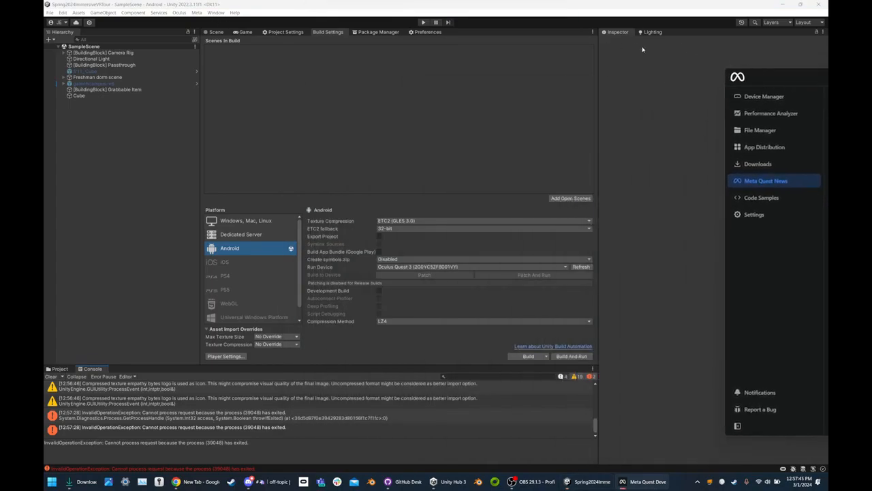
click(216, 32)
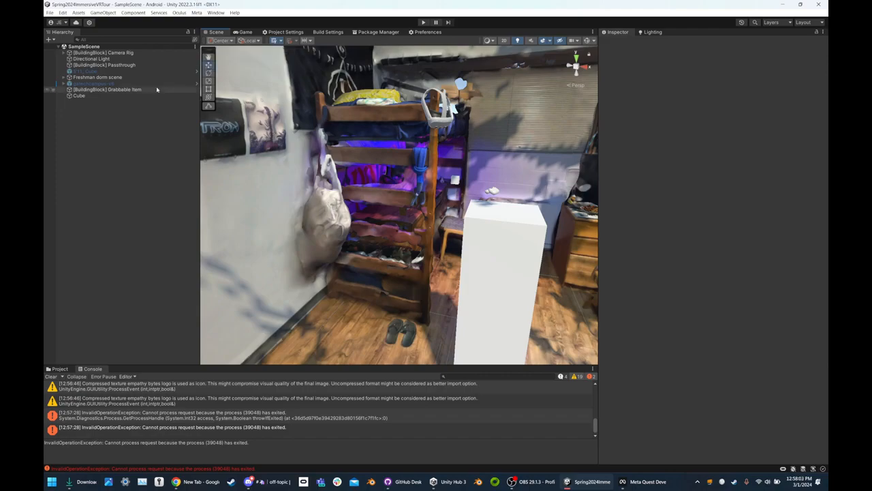
click(262, 419)
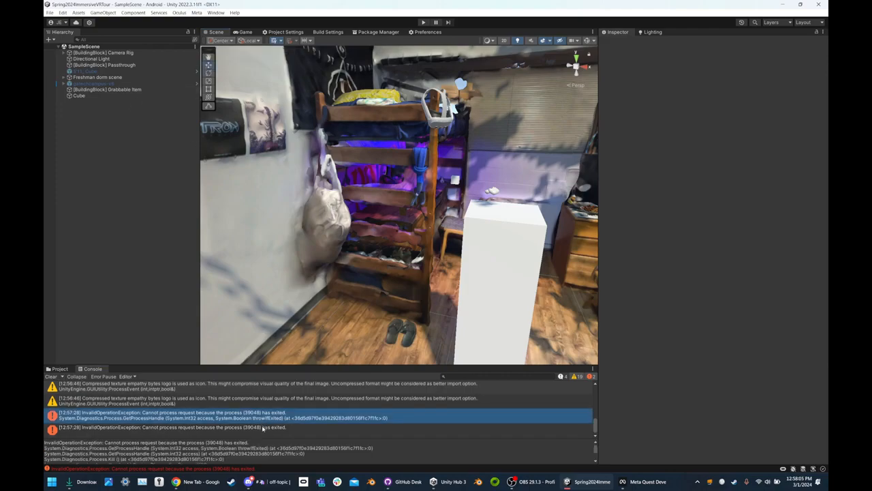
Start casting the Meta Quest 3 with Beta Cast 2.0 from Meta Quest Developer Hub's Device Manager, allowing casting.exe network access
click(641, 483)
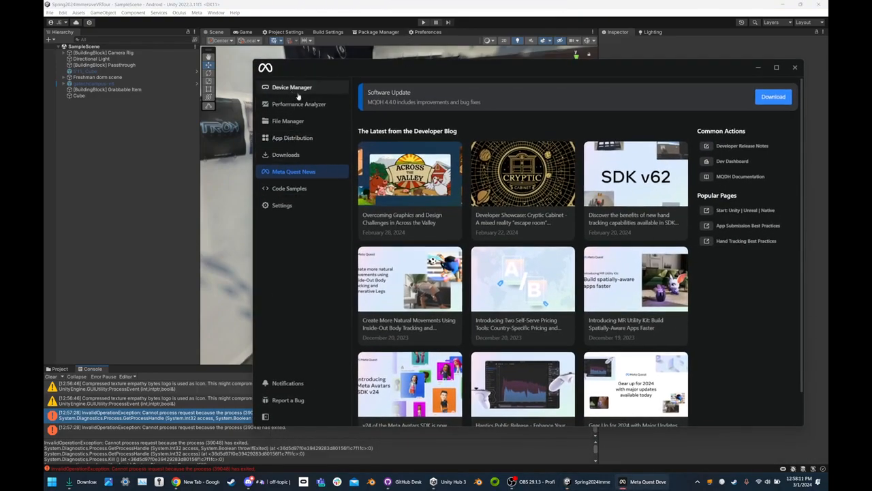
click(272, 88)
drag(416, 73, 422, 76)
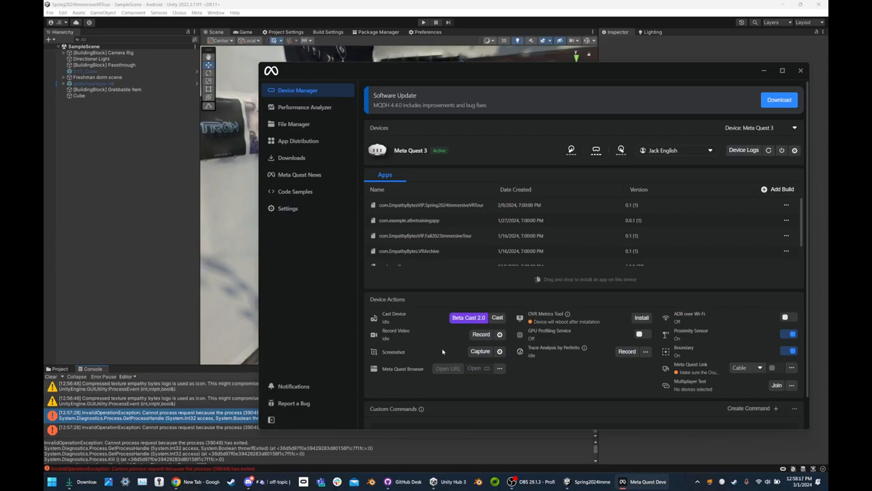
click(467, 321)
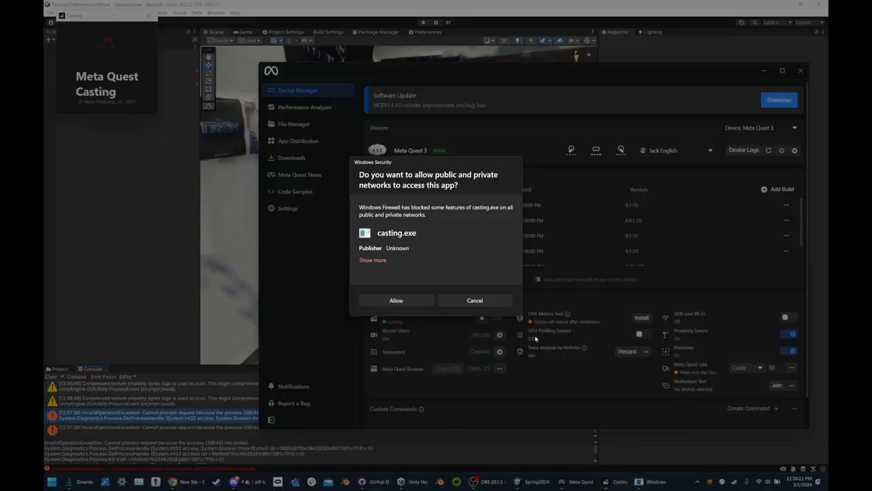
click(418, 304)
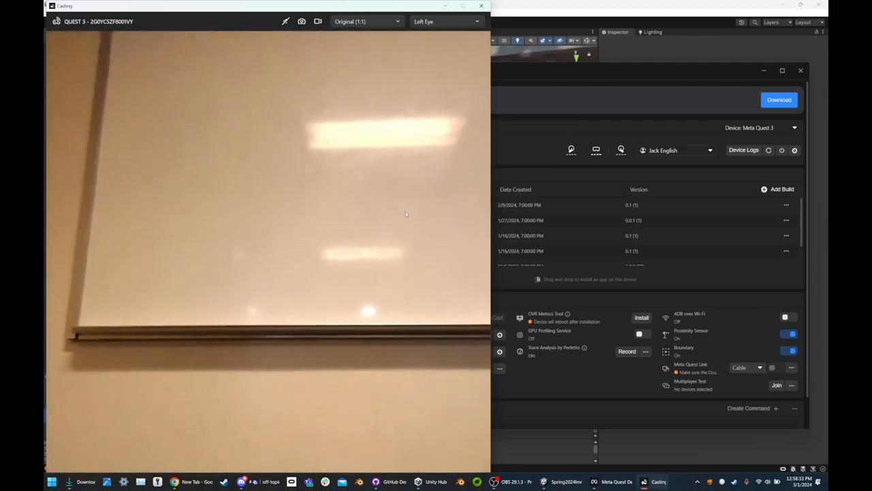
click(576, 78)
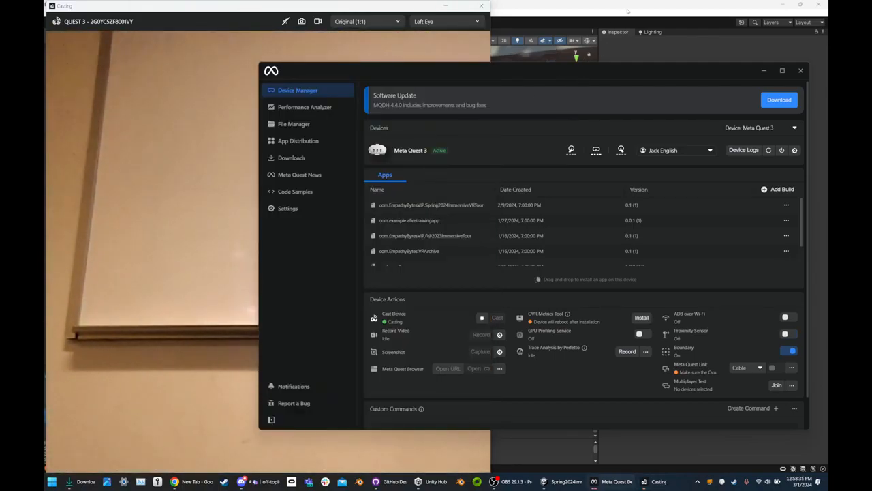
Switch to Unity, refresh the run devices, build and run again replacing build1.apk, and bring up the headset casting window
click(628, 11)
click(328, 32)
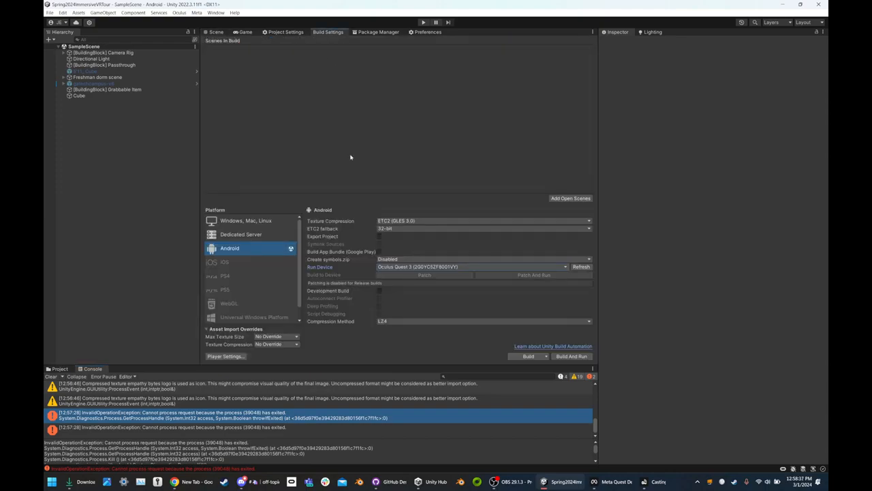
click(580, 268)
click(570, 355)
click(372, 254)
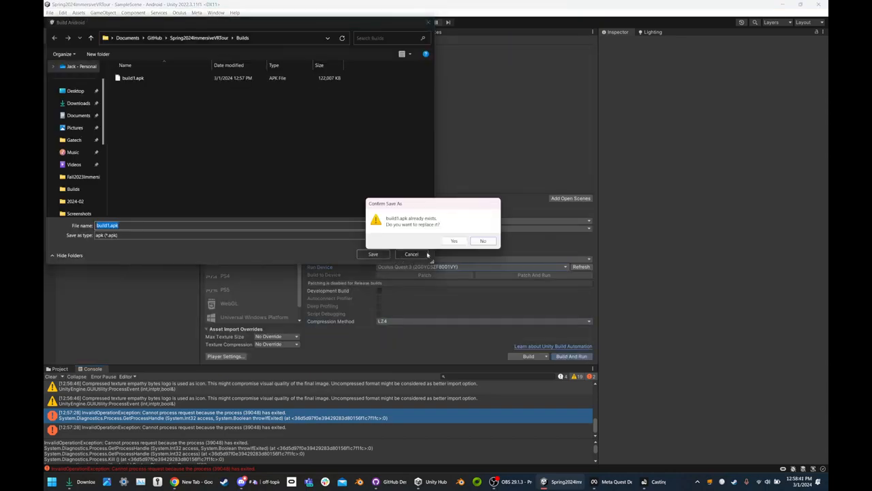
click(453, 241)
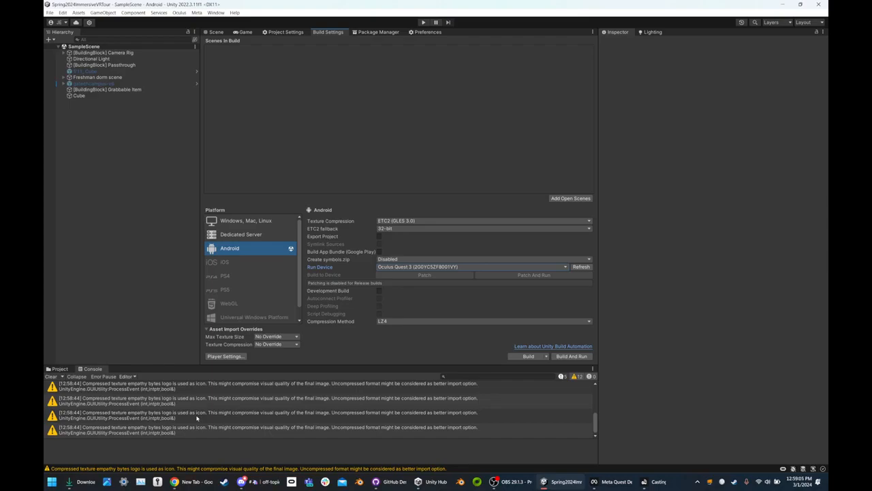
click(658, 481)
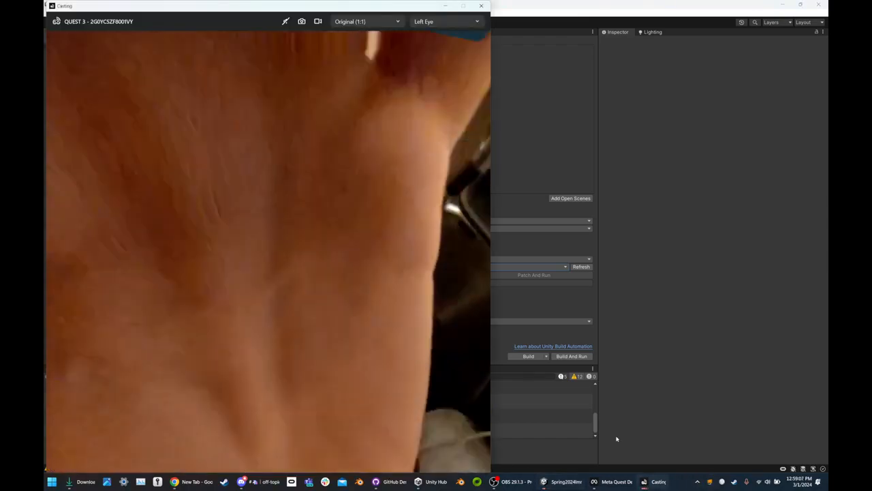
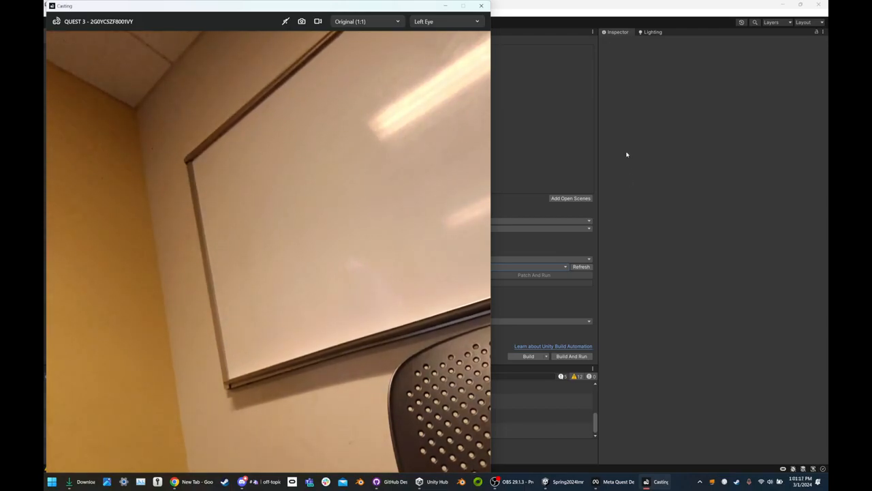
Go back to Unity's Scene view and select airpods pros above the cube
click(636, 197)
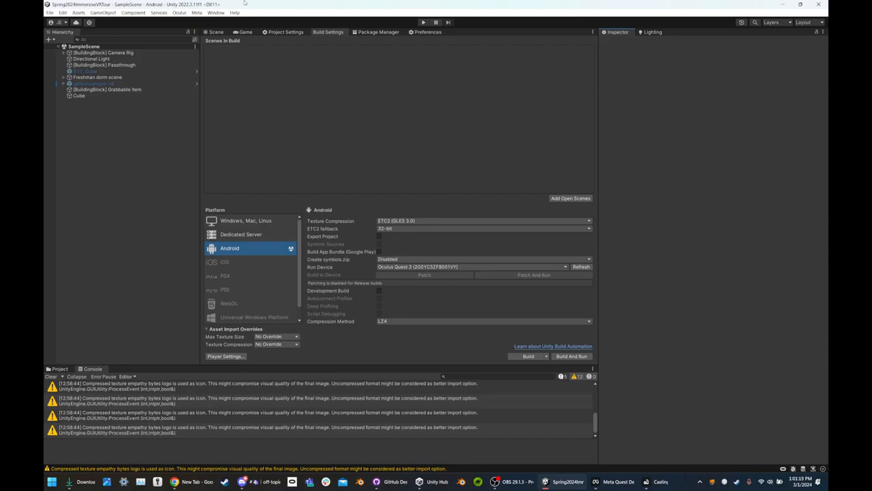
click(217, 32)
click(493, 191)
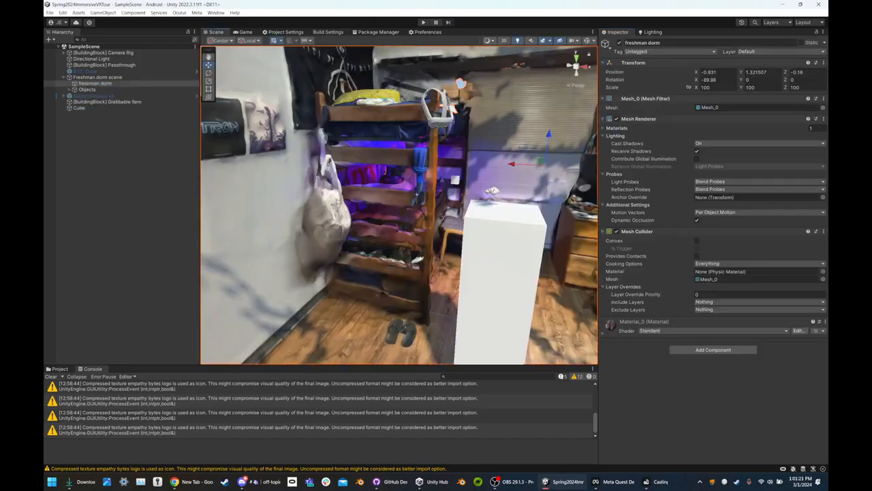
click(87, 175)
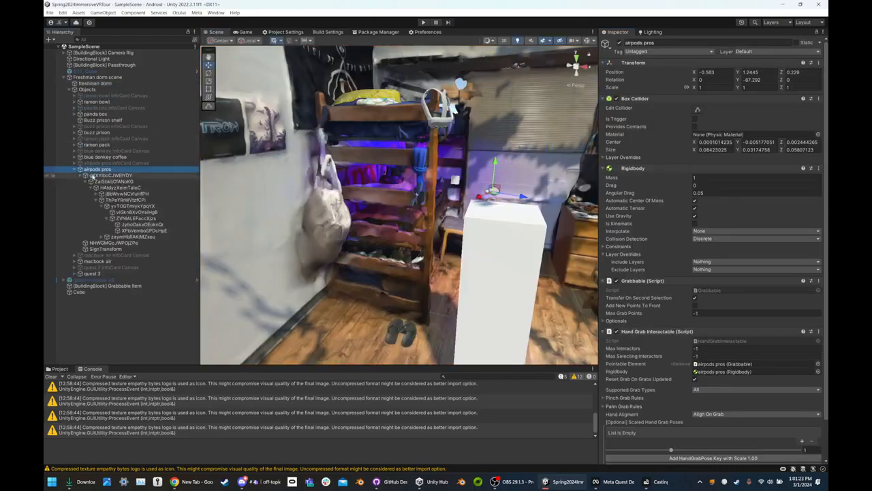
Go through the nested child objects of airpods pros and return to the parent's component settings
click(99, 181)
click(106, 188)
click(106, 193)
click(109, 201)
click(113, 206)
click(104, 169)
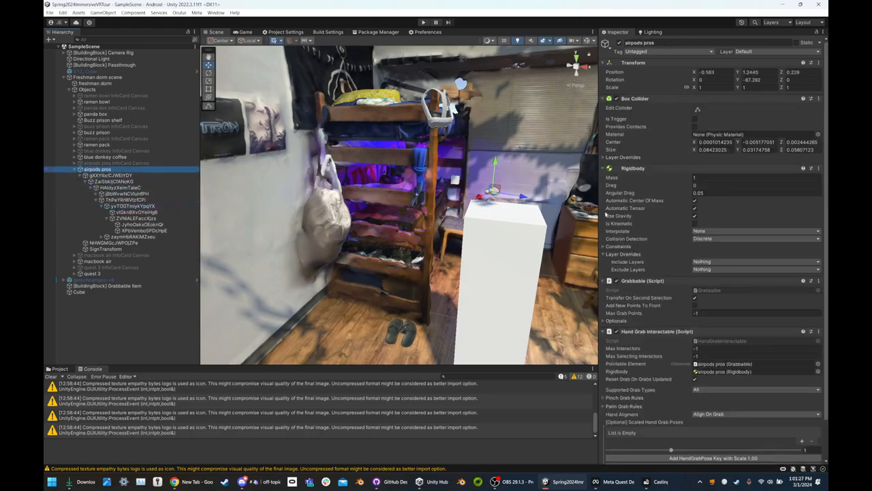
Review the Rigidbody, Grabbable and Hand Grab Interactable settings of airpods pros and watch the grab test in the headset casting window
click(703, 192)
scroll(671, 233, down, 3)
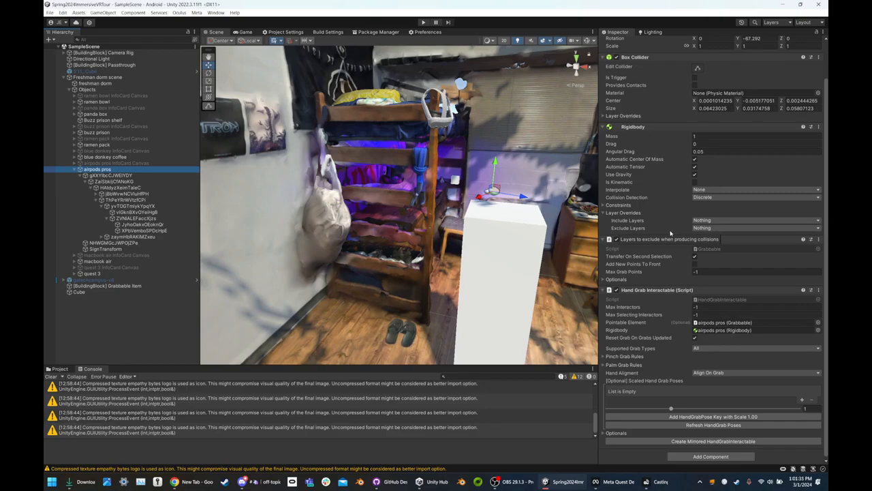
scroll(671, 233, down, 1)
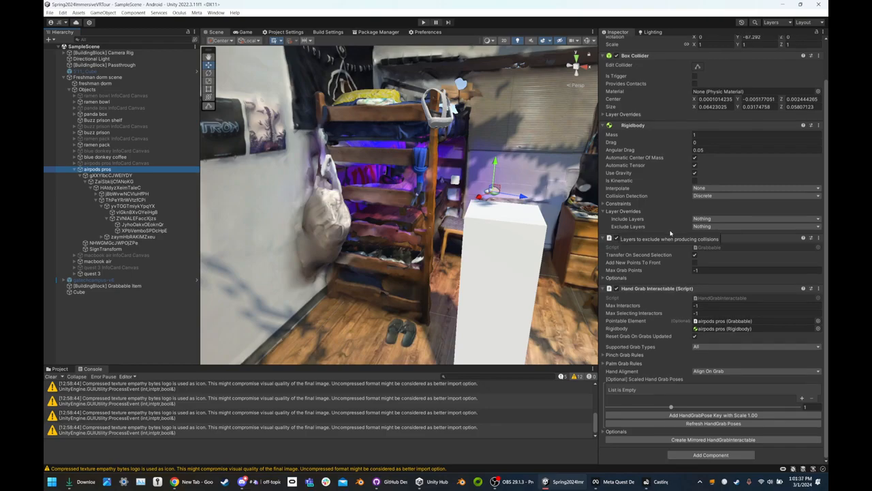
key(s)
right_drag(384, 207, 509, 218)
key(w)
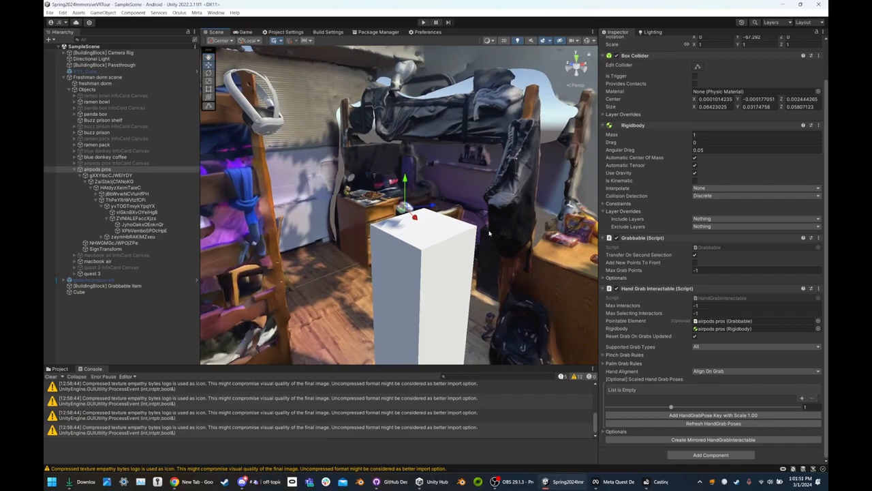
click(647, 482)
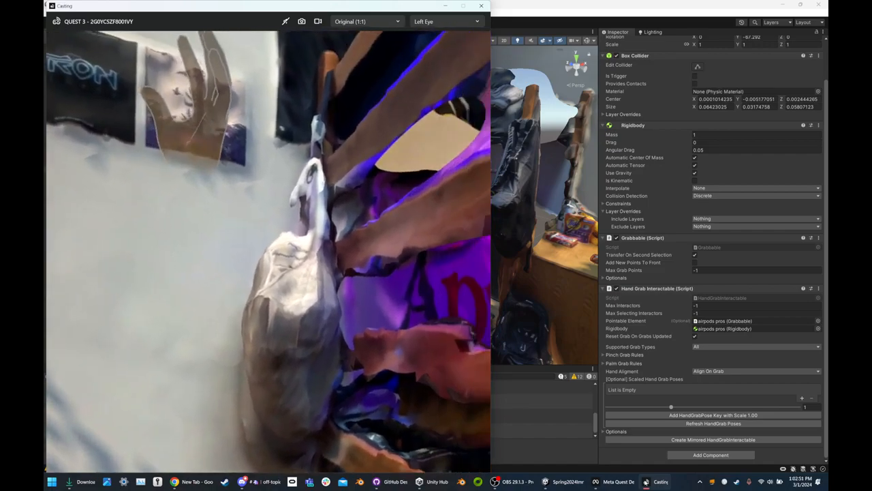
click(608, 7)
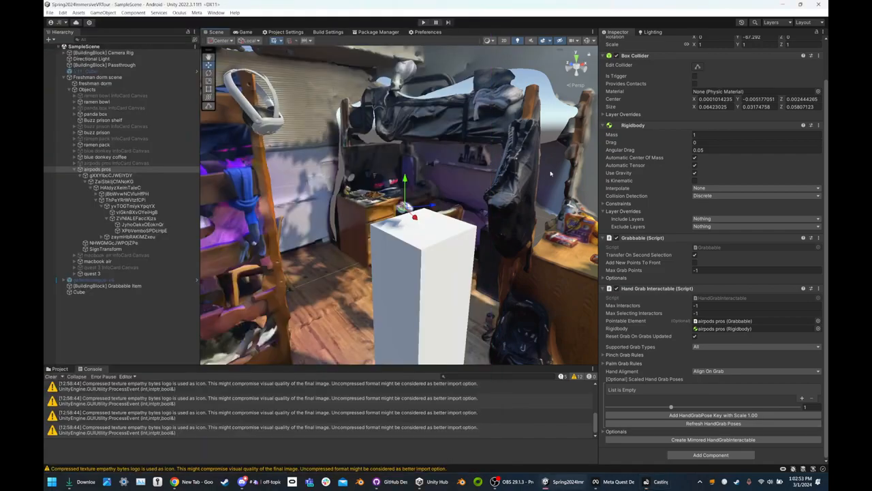
Select the blue donkey coffee parent object on the bunk bed shelf and examine its full list of physics and grab components
right_drag(413, 287, 308, 171)
click(350, 151)
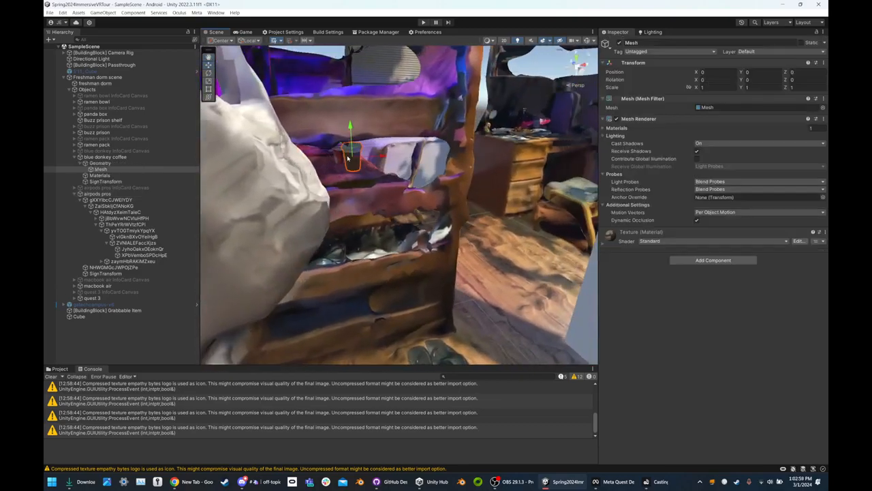
click(117, 157)
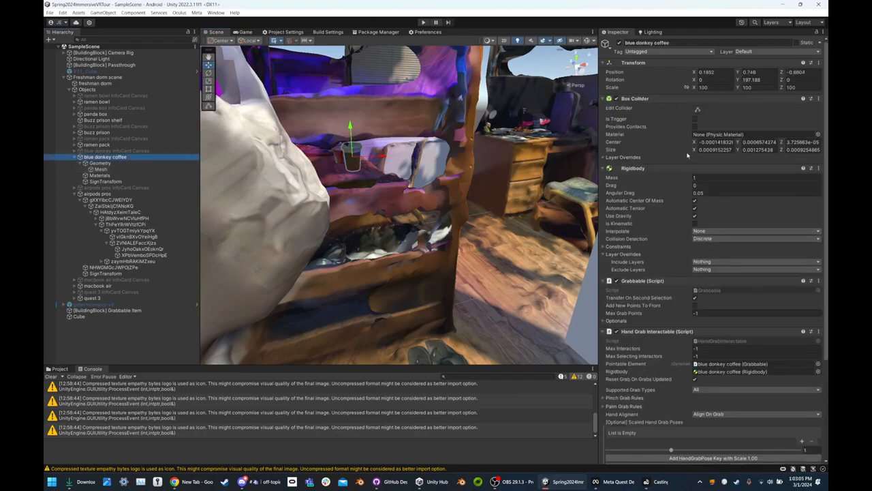
scroll(673, 253, down, 3)
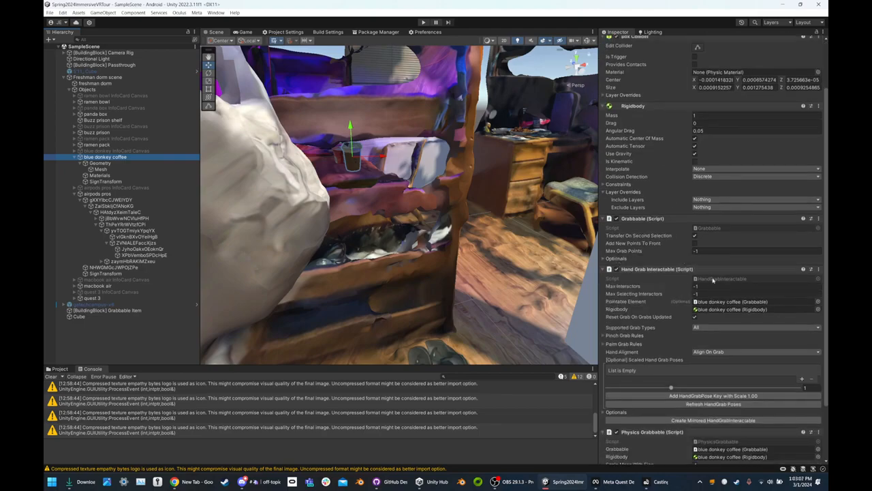
scroll(766, 255, down, 3)
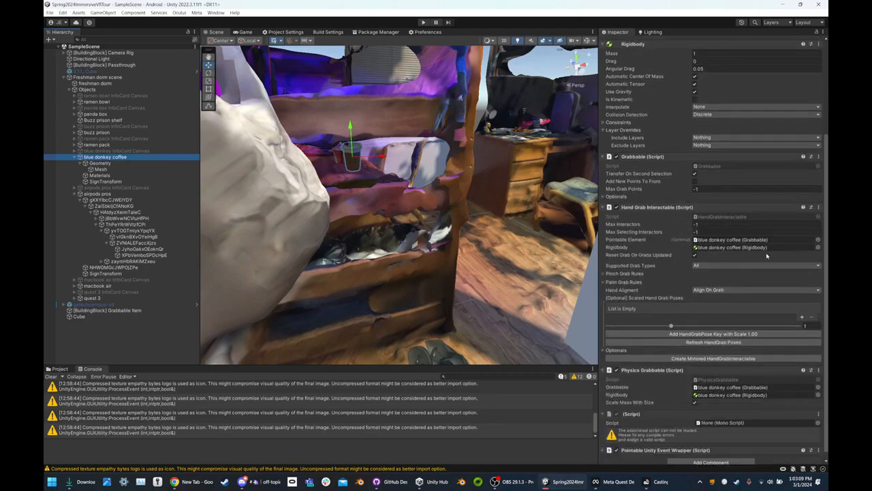
scroll(656, 269, down, 1)
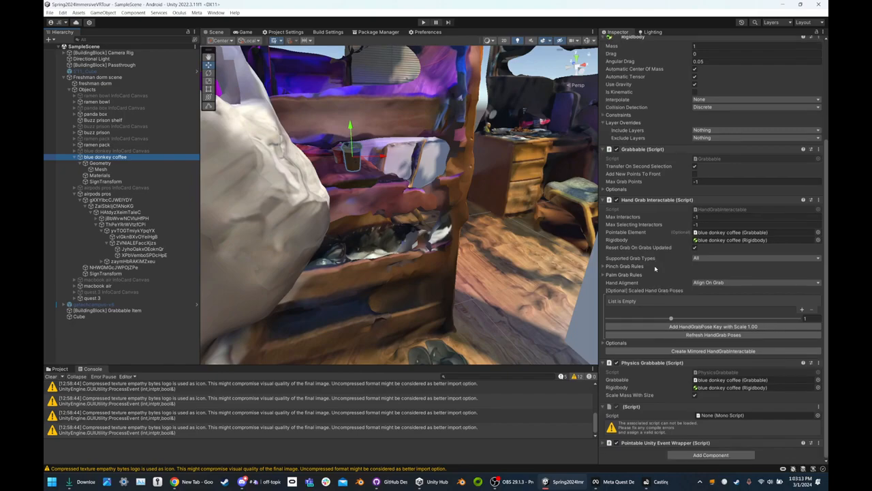
Examine the Rigidbody and grab component settings of the [BuildingBlock] Grabbable Item cube near the bunk bed
right_drag(503, 257, 382, 254)
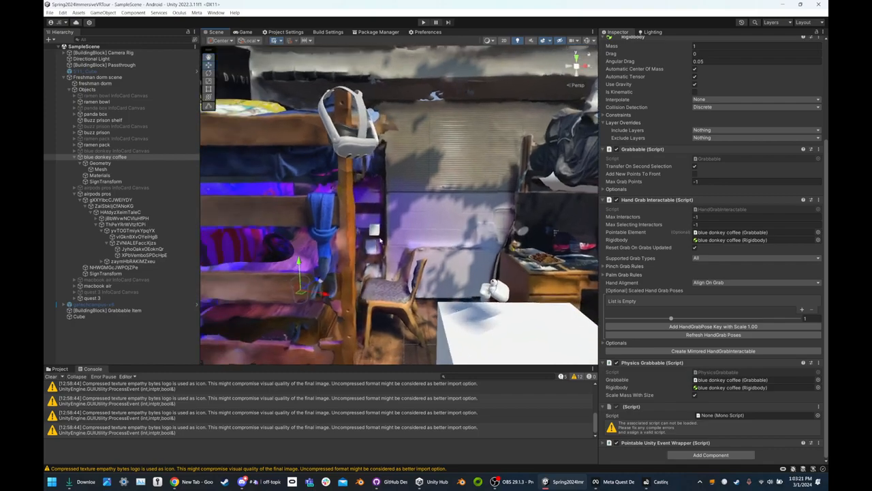
click(376, 232)
scroll(689, 322, down, 12)
scroll(689, 323, down, 1)
right_drag(573, 286, 533, 273)
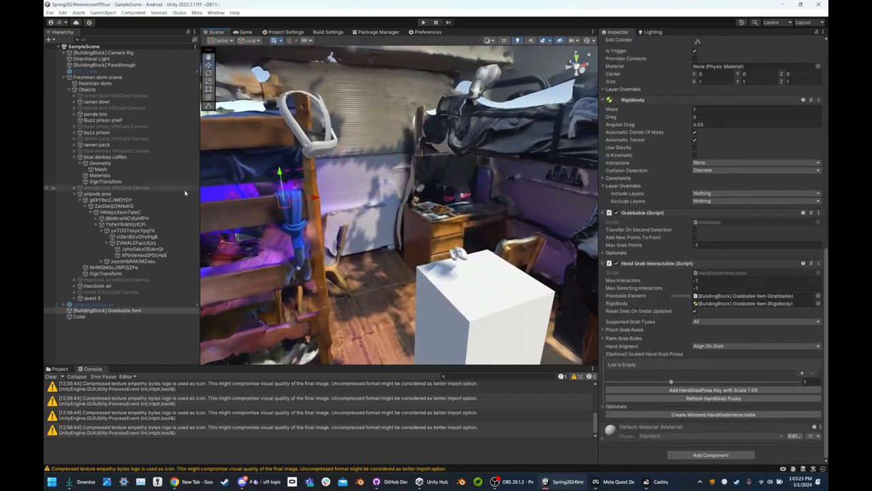
Add a Physics Grabbable component to airpods pros and check its Grabbable and Rigidbody references
click(97, 194)
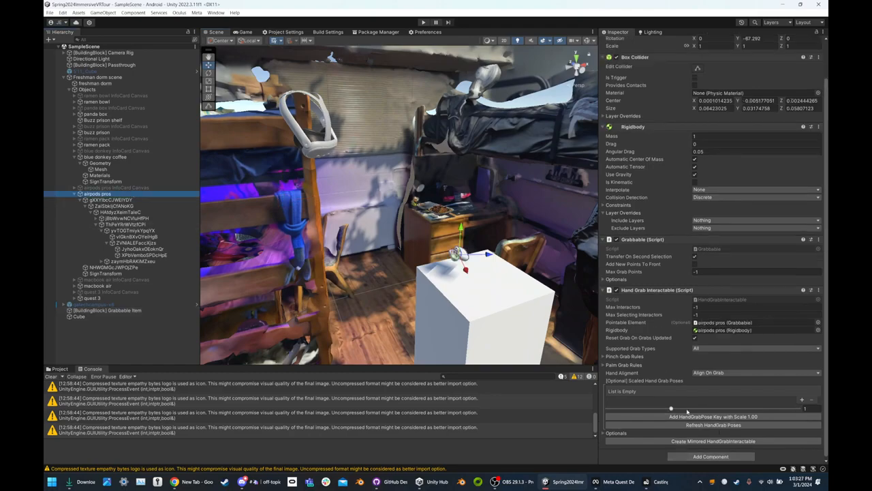
click(711, 456)
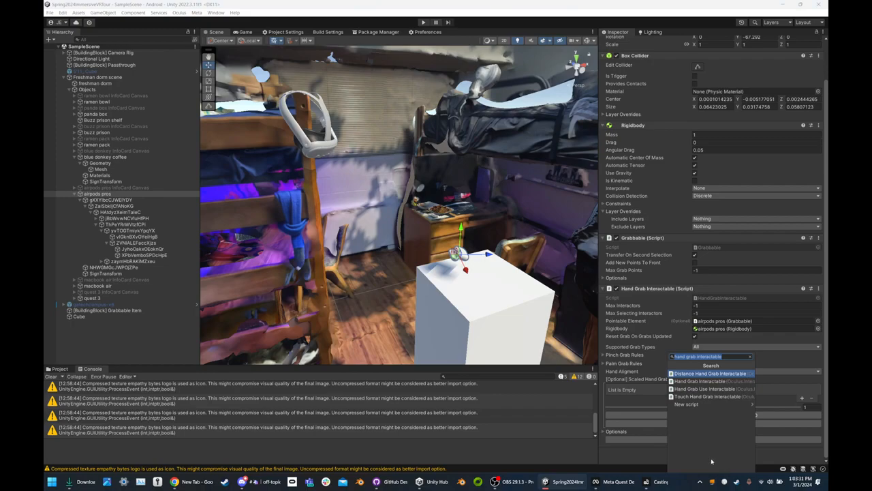
text(physics)
key(Down)
key(Down)
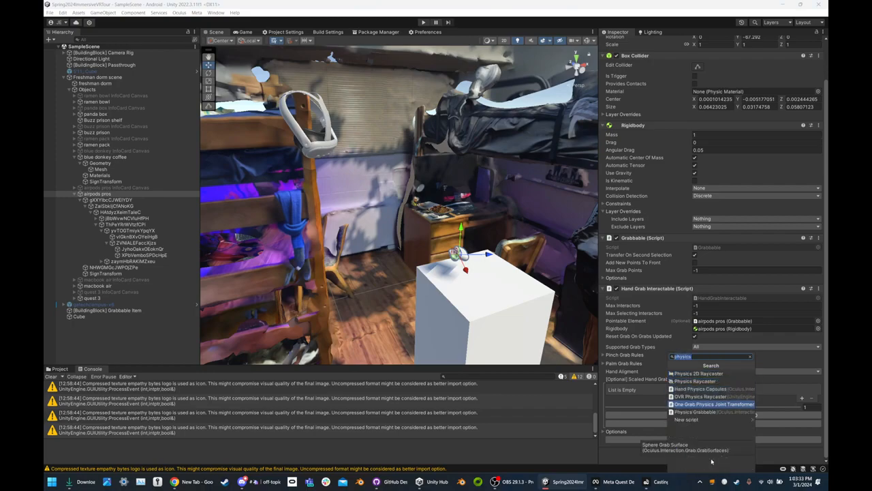
key(Return)
scroll(721, 429, down, 3)
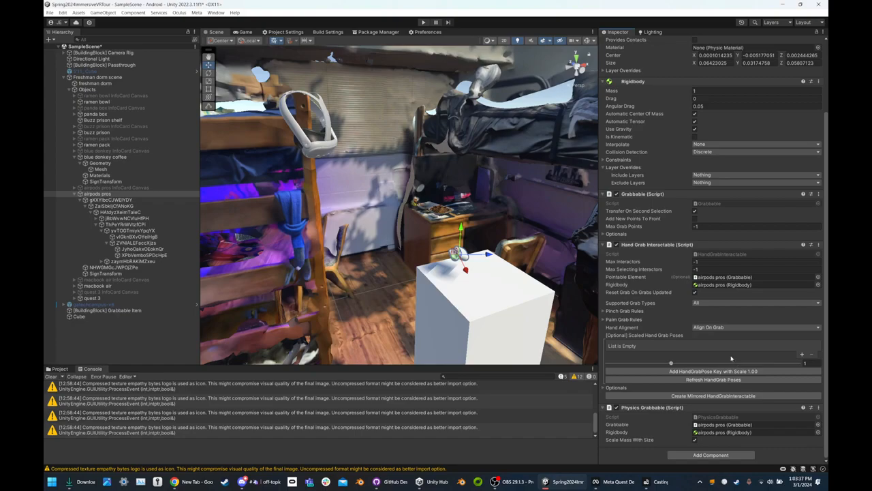
scroll(695, 136, up, 1)
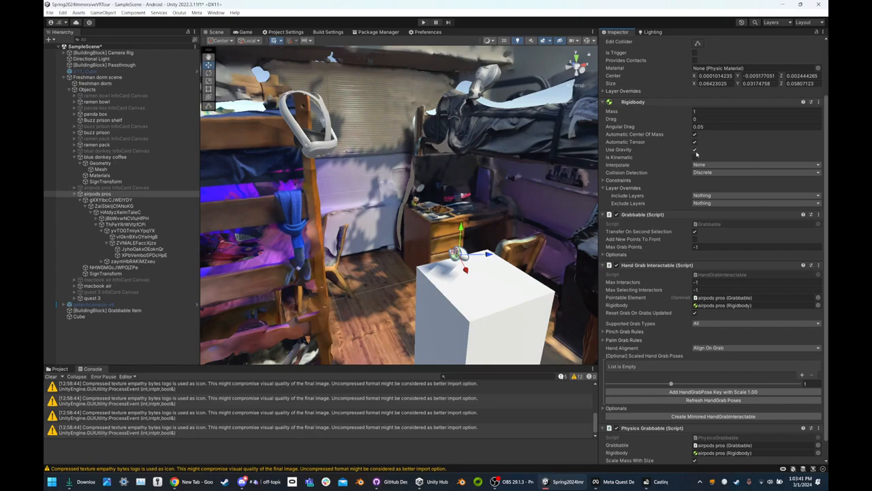
scroll(700, 153, down, 1)
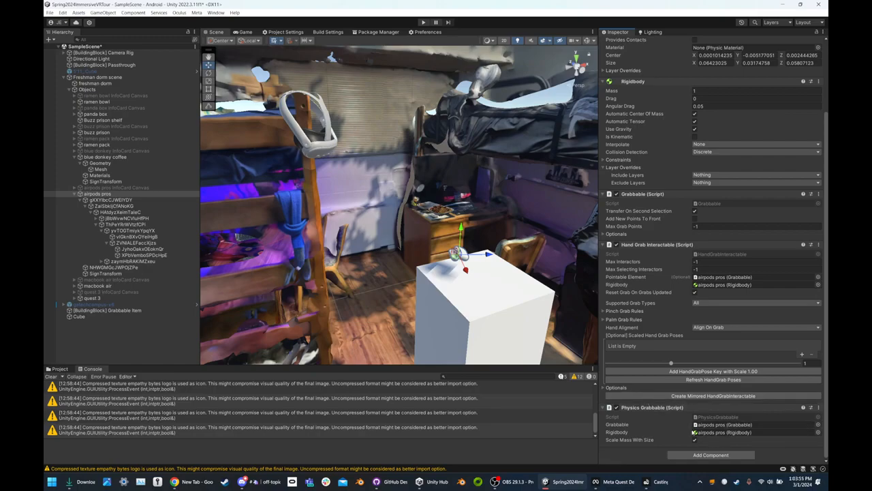
click(700, 455)
text(velo)
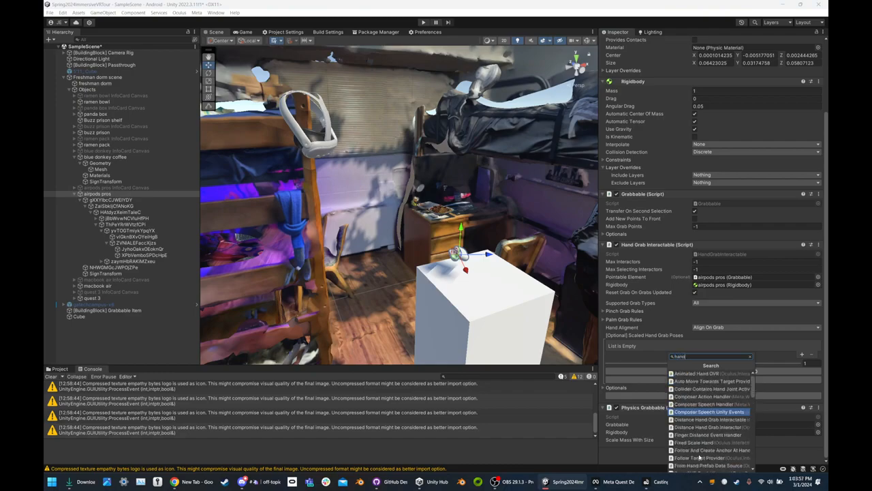
text(city)
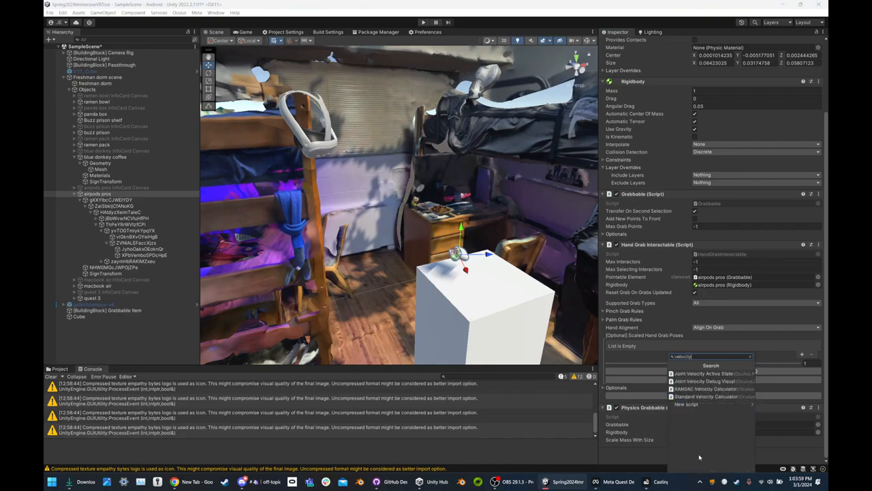
click(694, 348)
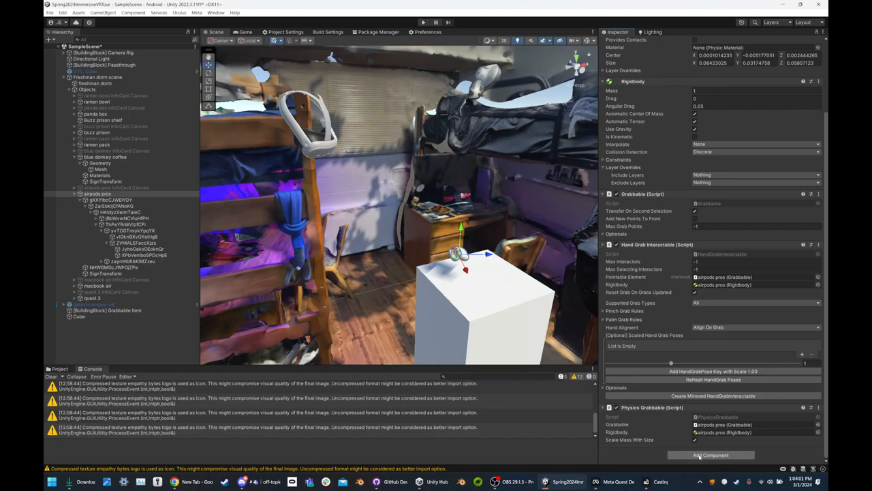
Assign airpods pros' Physics Grabbable component to the optional Physics Grabbable reference of its Hand Grab Interactable
click(603, 388)
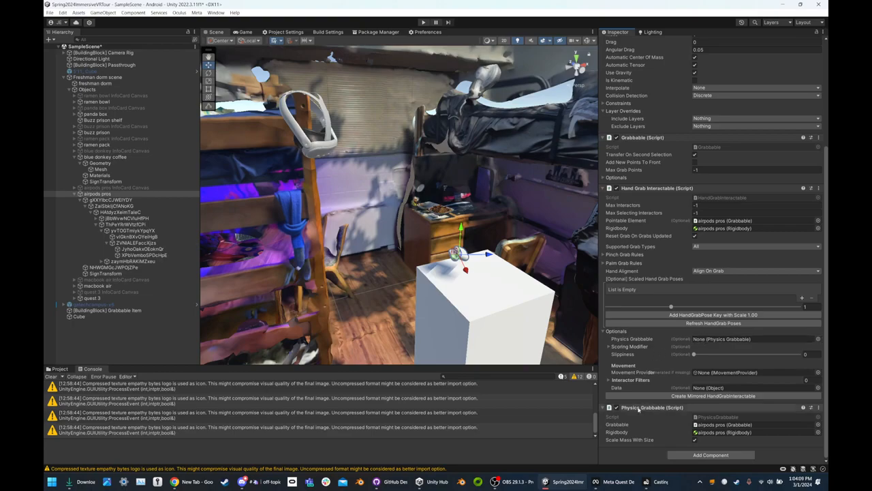
drag(646, 408, 716, 345)
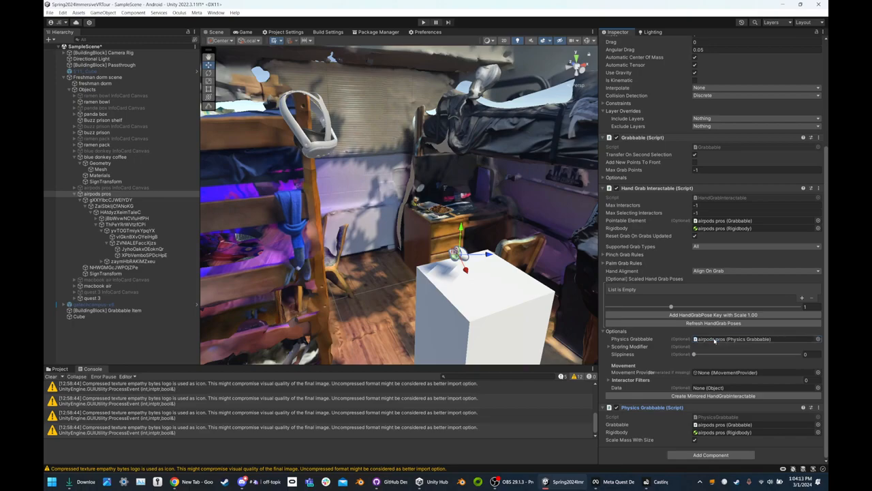
Review airpods pros' optional grab settings, pinch and palm grab rules and Rigidbody, and reassign the Physics Grabbable reference
click(609, 346)
click(608, 346)
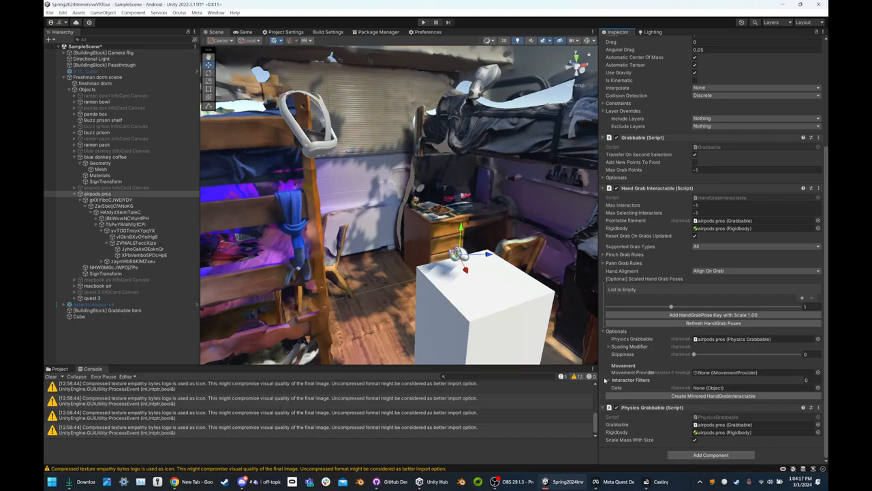
click(610, 380)
click(609, 381)
click(602, 263)
click(602, 263)
click(602, 254)
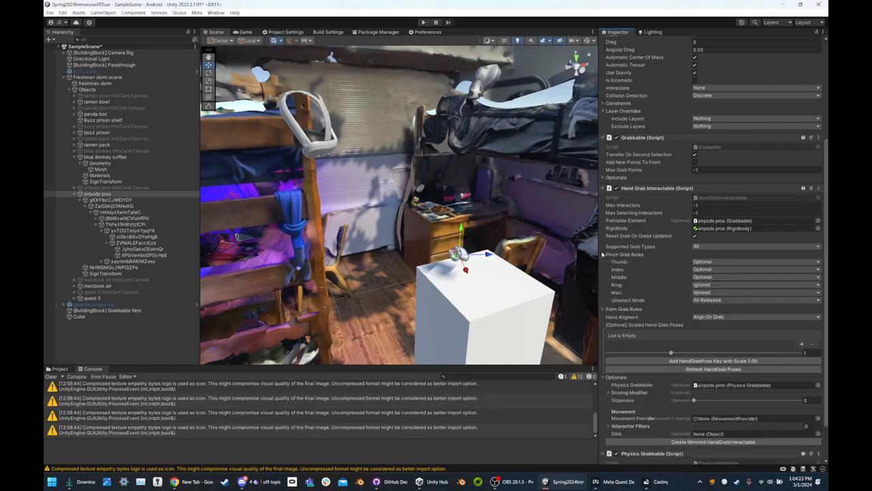
click(603, 254)
scroll(649, 266, up, 3)
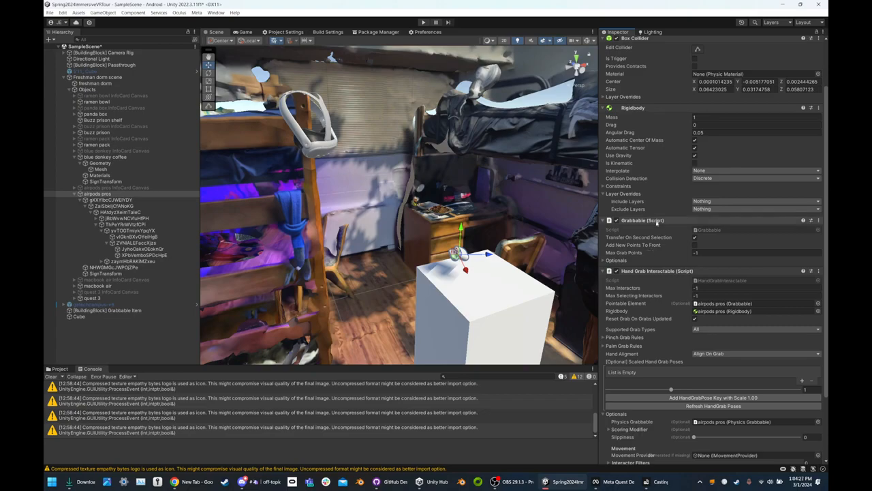
scroll(656, 220, up, 1)
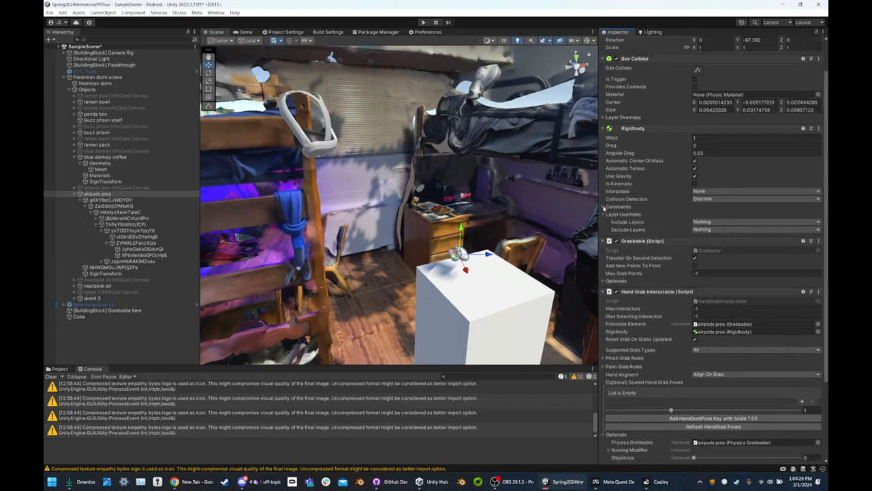
scroll(637, 214, up, 2)
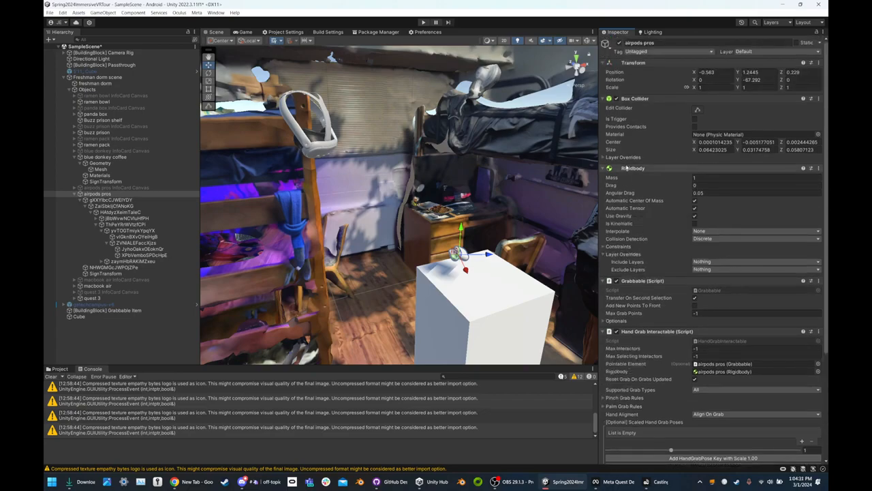
scroll(654, 218, down, 7)
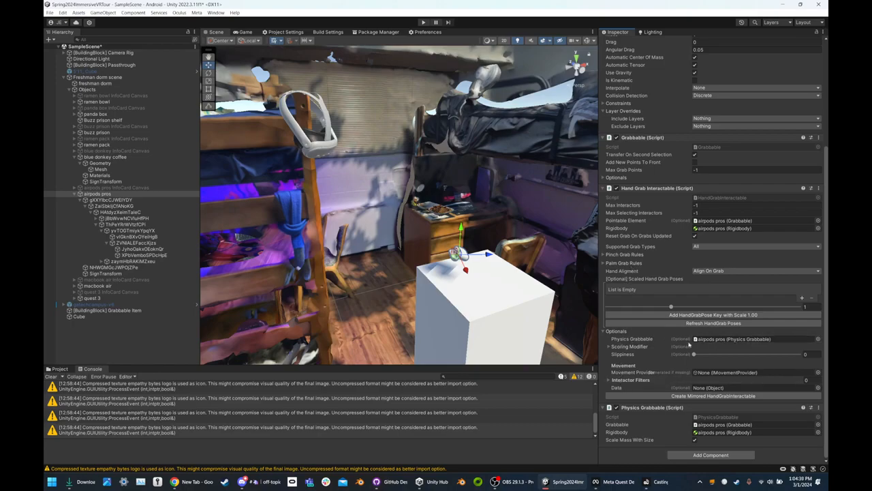
drag(623, 409, 727, 339)
Select blue donkey coffee and examine the optional settings of its Hand Grab Interactable and its other components
right_drag(282, 212, 283, 186)
key(q)
click(281, 185)
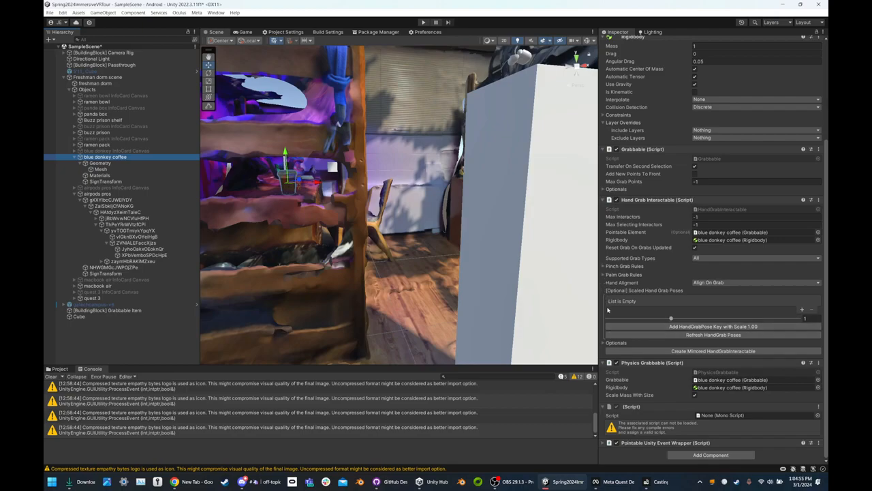
click(603, 343)
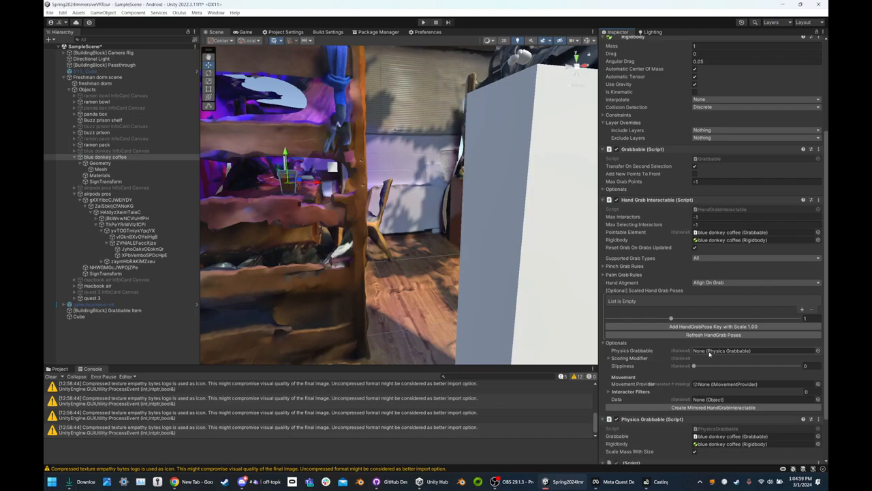
scroll(681, 362, down, 3)
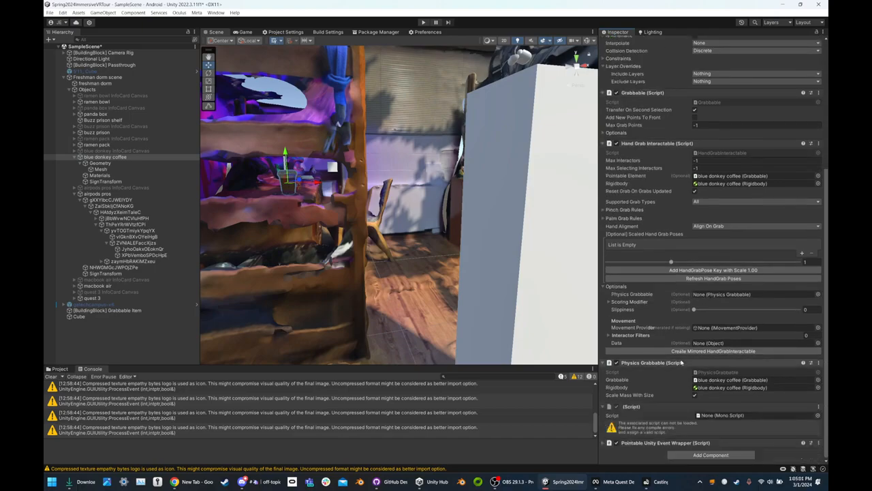
scroll(681, 362, up, 10)
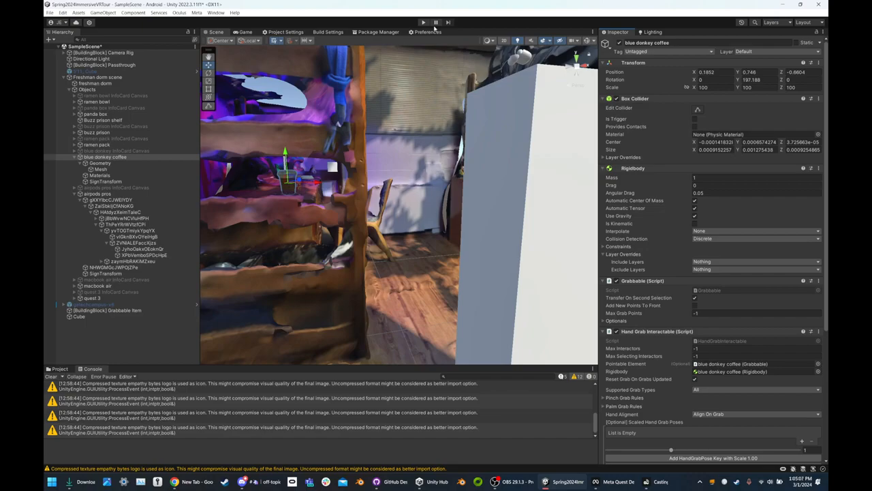
Bring up the project's asset browser in place of the console messages and enlarge it
right_drag(551, 191, 543, 220)
key(s)
click(69, 369)
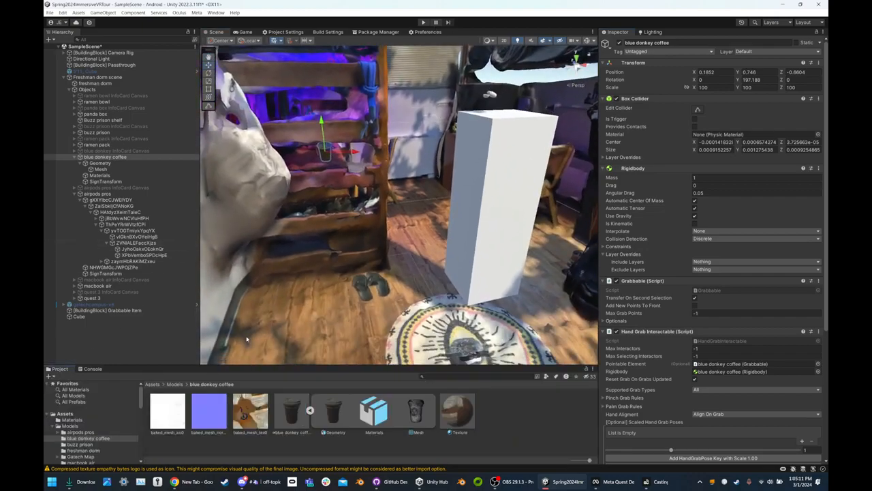
drag(216, 366, 234, 293)
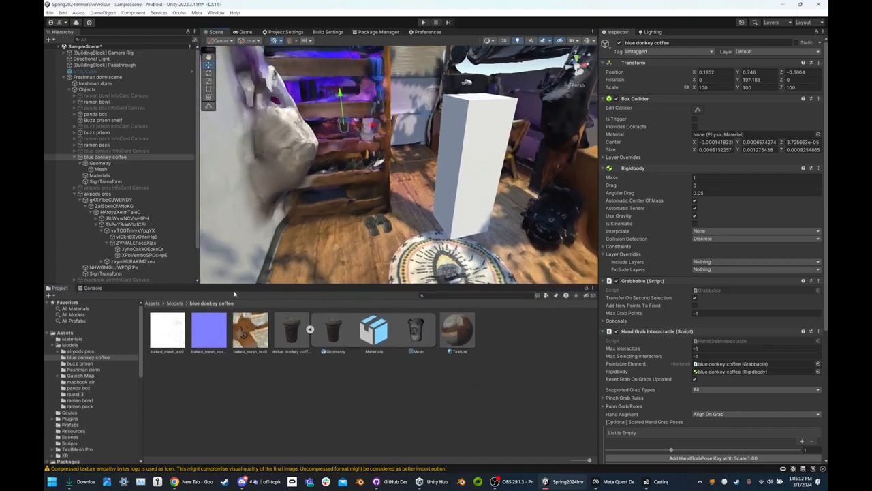
Return to the project's Assets root and look over its folders from Models through Scenes
click(156, 304)
click(220, 328)
click(260, 335)
click(306, 344)
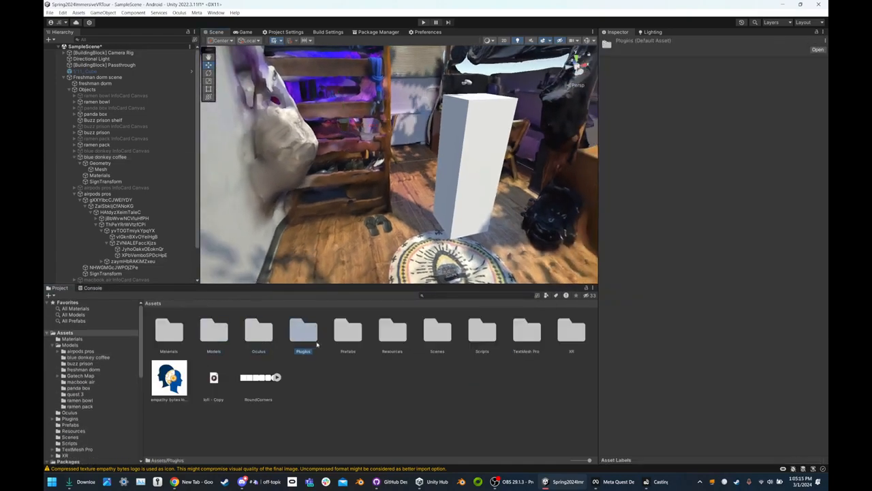
click(348, 334)
click(398, 346)
click(429, 338)
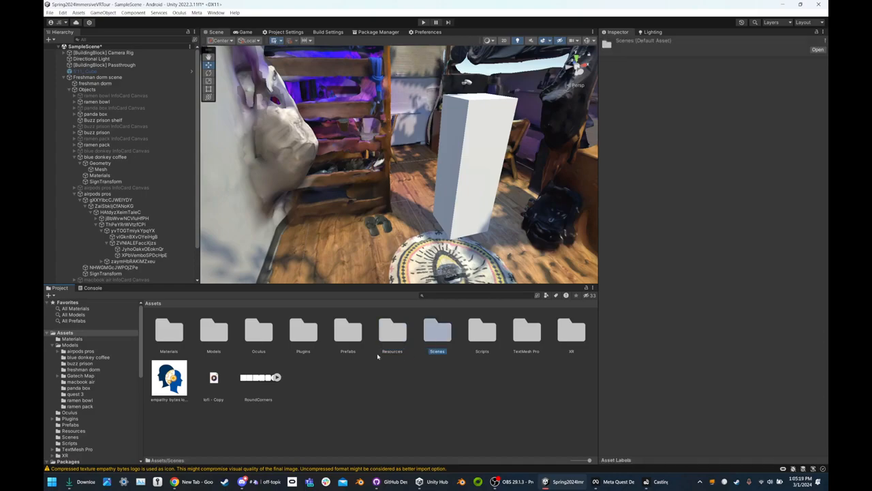
Check the contents of the Oculus and Resources asset folders, returning to the Assets root after each
double_click(259, 331)
click(151, 303)
click(181, 329)
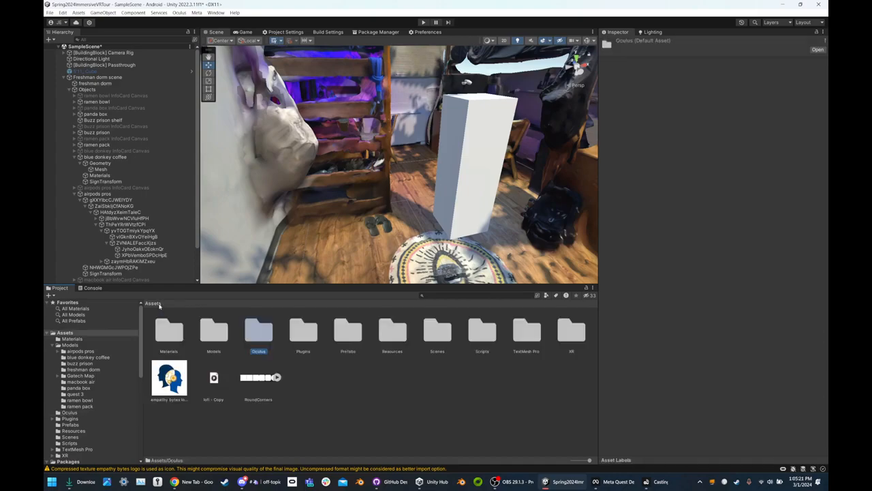
click(298, 333)
click(347, 335)
click(398, 344)
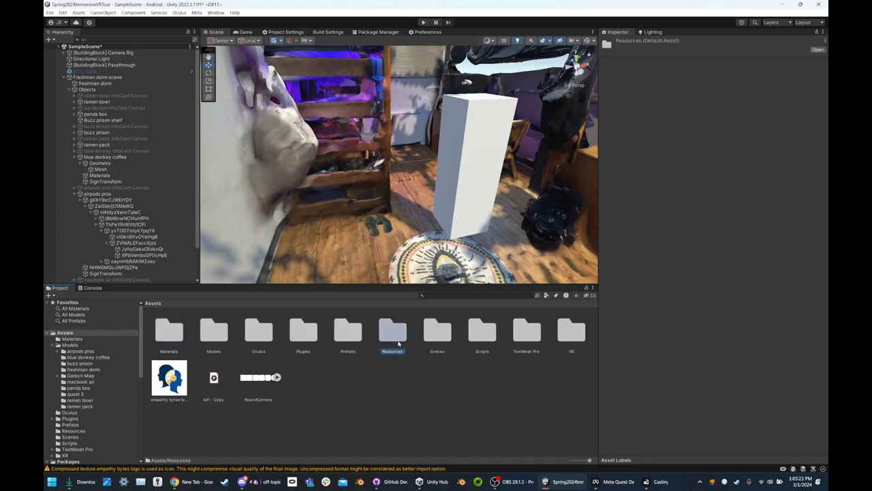
double_click(395, 341)
click(152, 302)
Look over the Scenes, Scripts and TextMesh Pro folders and examine the XR folder with its Settings subfolder
click(438, 333)
click(482, 333)
click(538, 336)
click(571, 332)
double_click(571, 332)
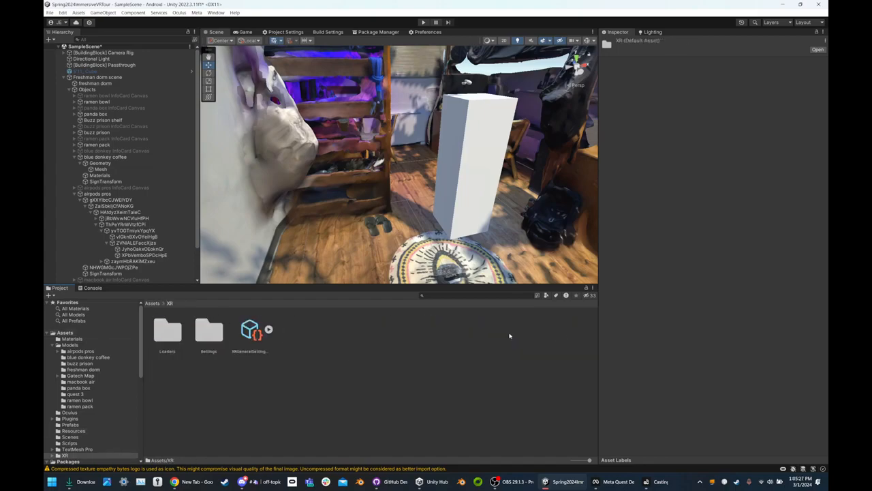
click(209, 331)
double_click(208, 331)
click(153, 303)
Examine the installed packages, viewing Meta XR All-in-One SDK and the Editor folder of Oculus XR Plugin
click(178, 330)
scroll(104, 363, down, 6)
scroll(104, 364, up, 2)
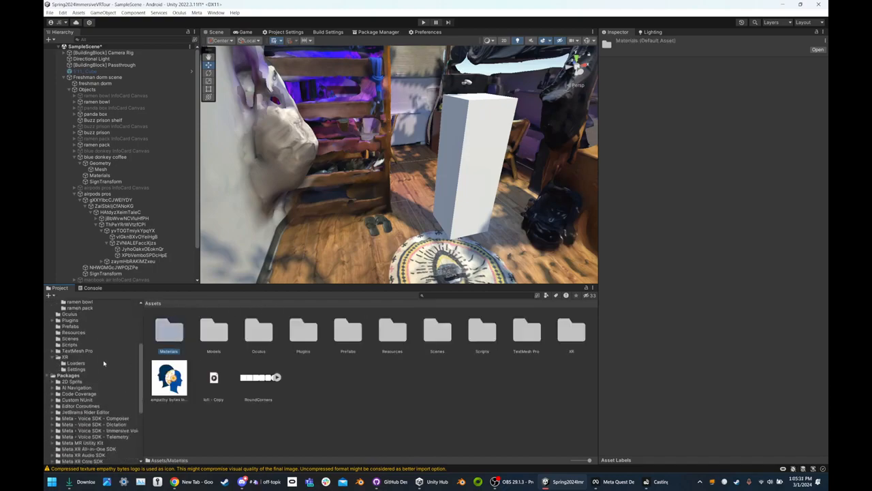
scroll(88, 377, down, 3)
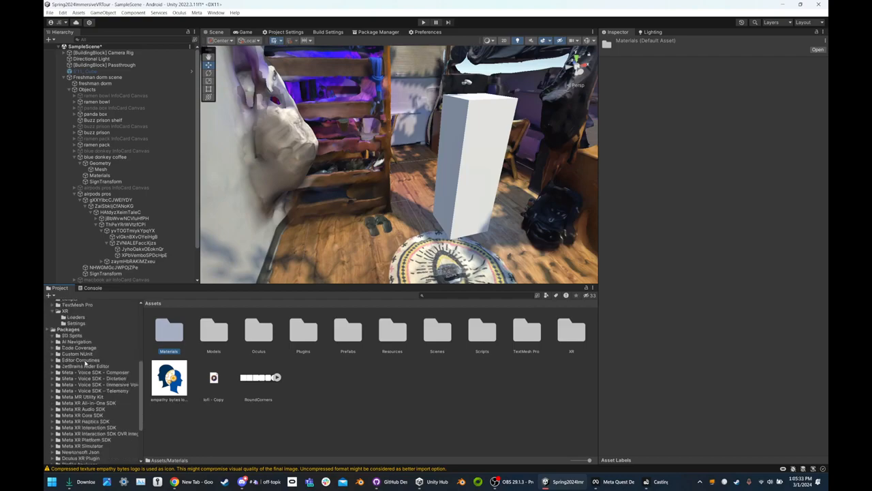
click(122, 357)
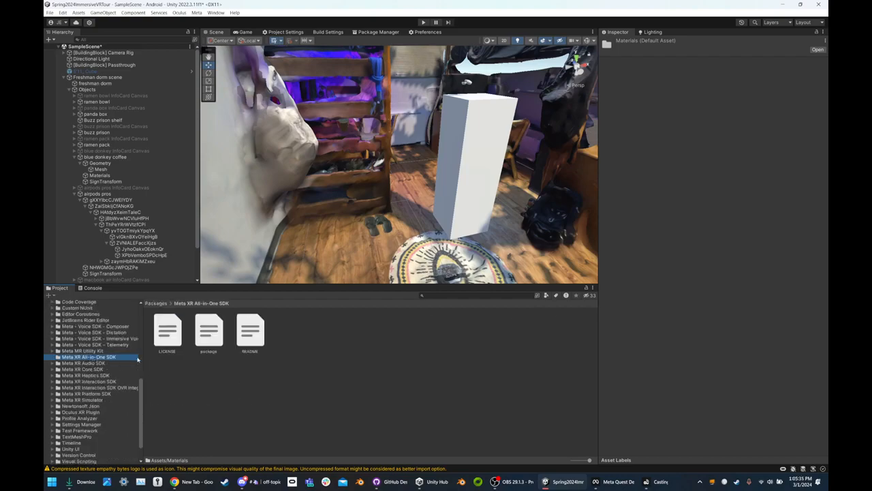
scroll(109, 398, down, 2)
click(98, 389)
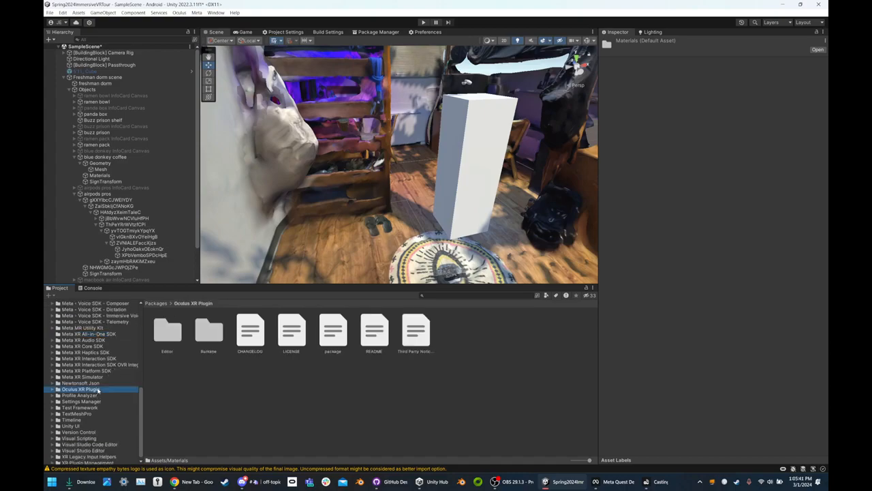
double_click(167, 330)
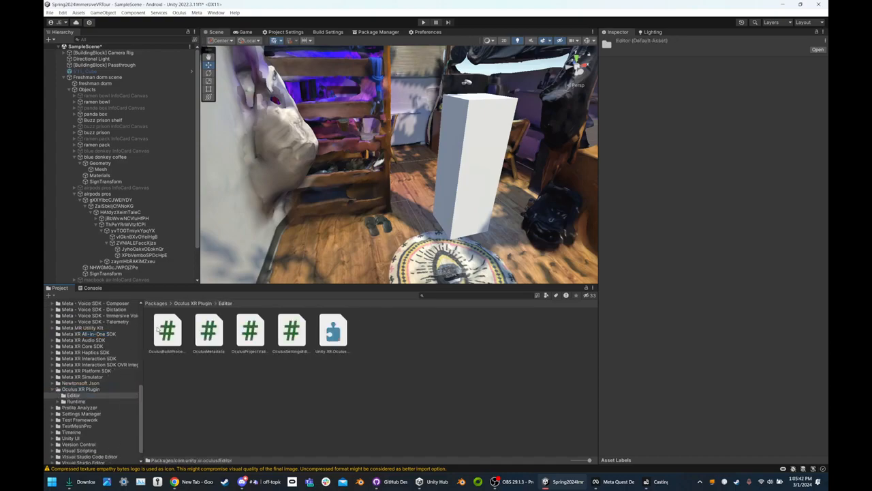
Go up to the Packages root, look over the Meta Voice SDK packages and open Meta XR All-in-One SDK
click(156, 303)
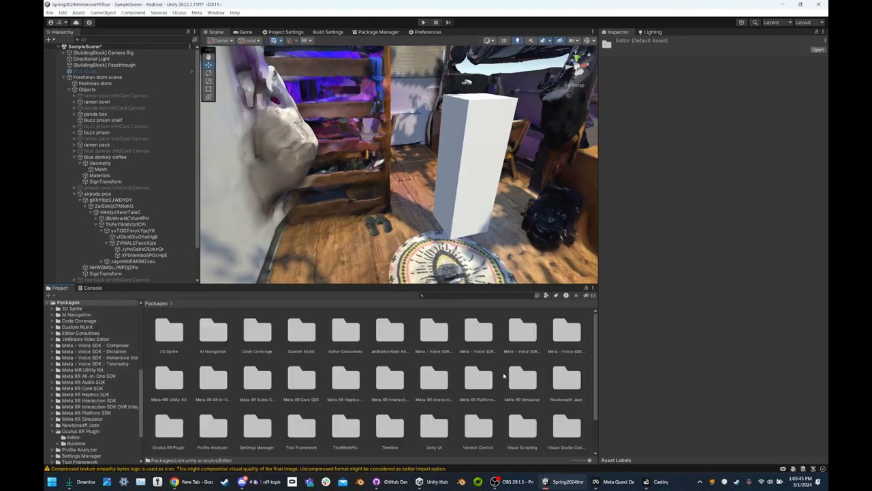
click(553, 344)
click(523, 332)
click(478, 331)
click(423, 330)
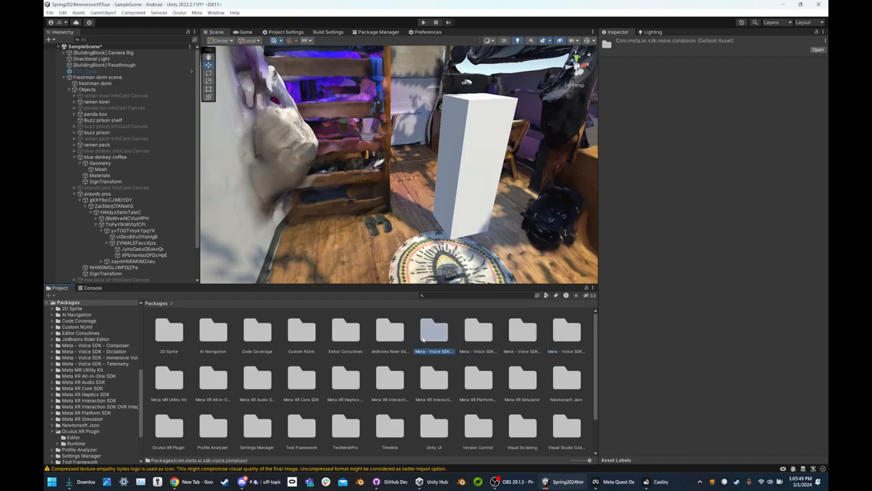
scroll(329, 367, down, 2)
double_click(208, 334)
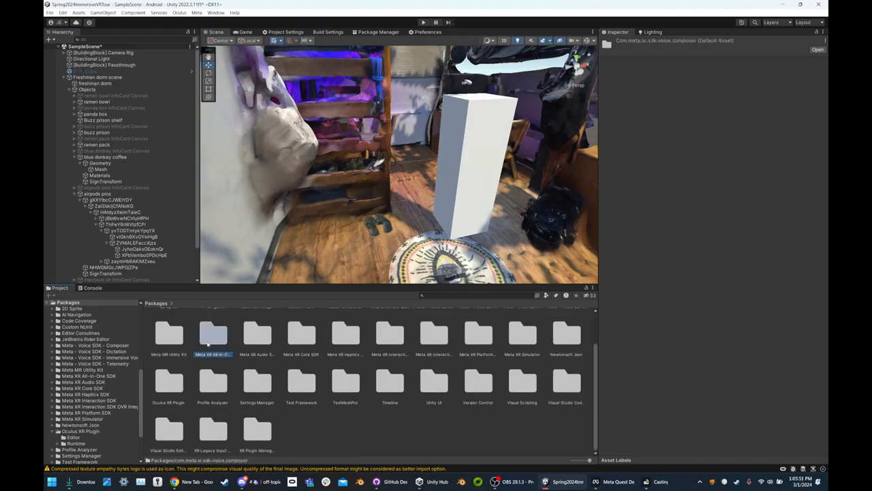
Look through the Editor and Runtime folders of the Meta XR Interaction SDK package and return to the Packages overview
click(153, 303)
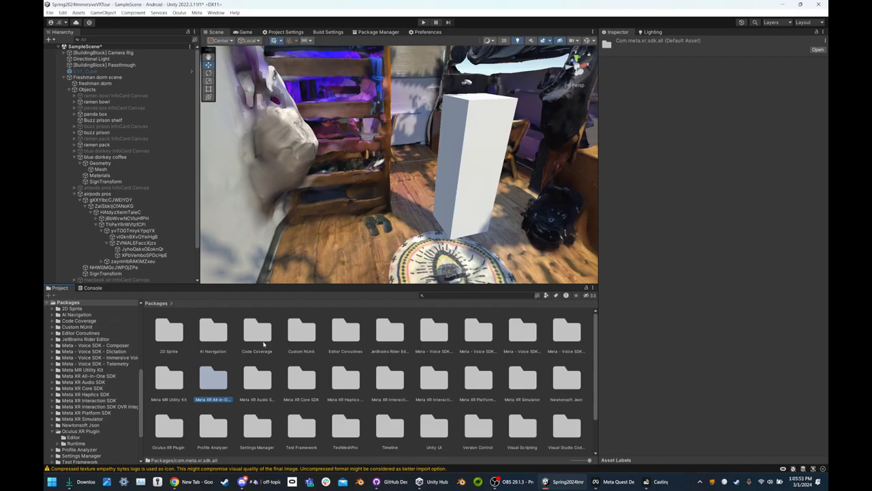
click(387, 335)
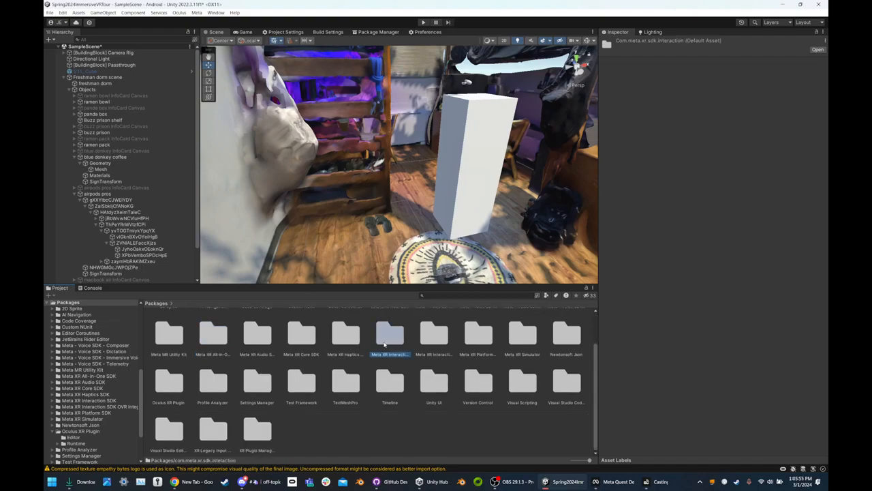
double_click(385, 340)
double_click(169, 332)
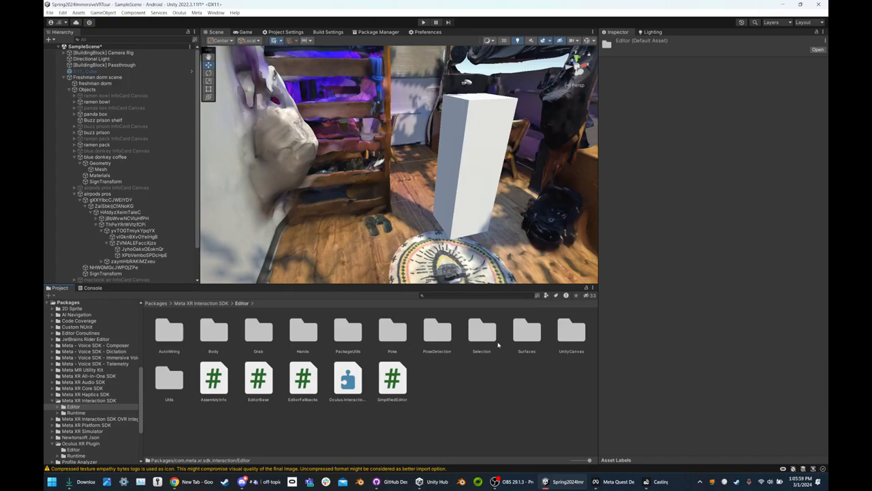
click(162, 379)
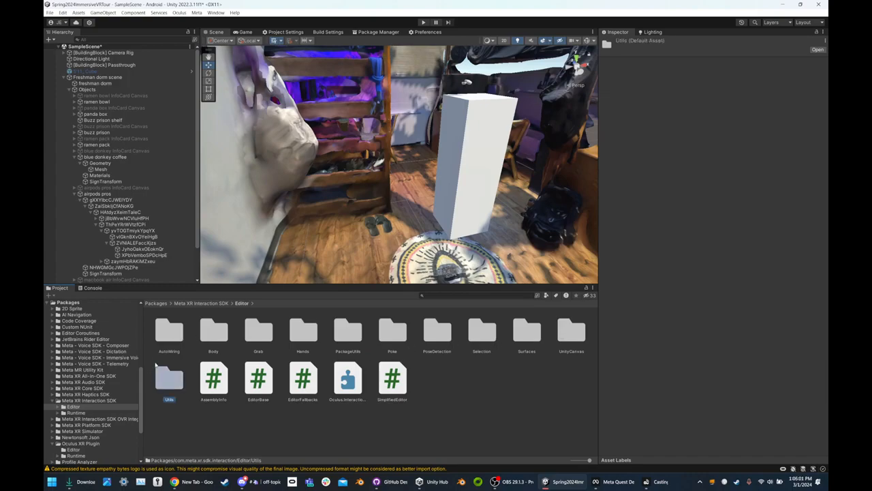
click(182, 303)
double_click(213, 332)
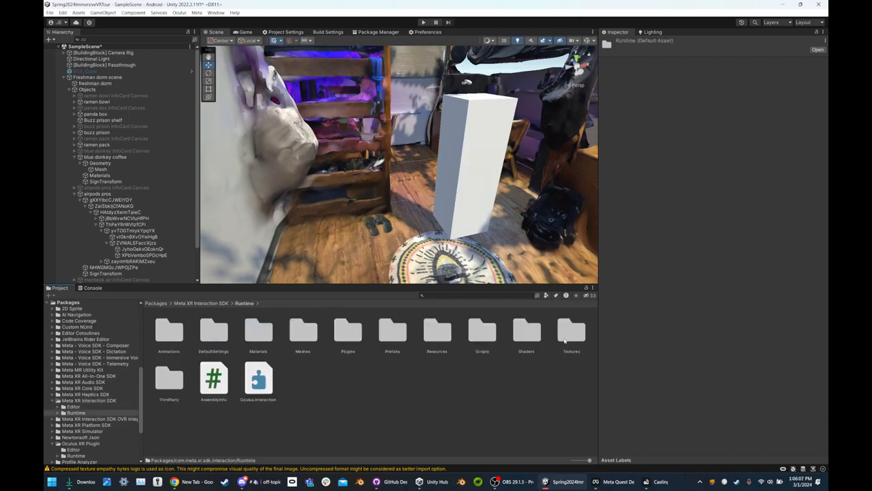
click(183, 304)
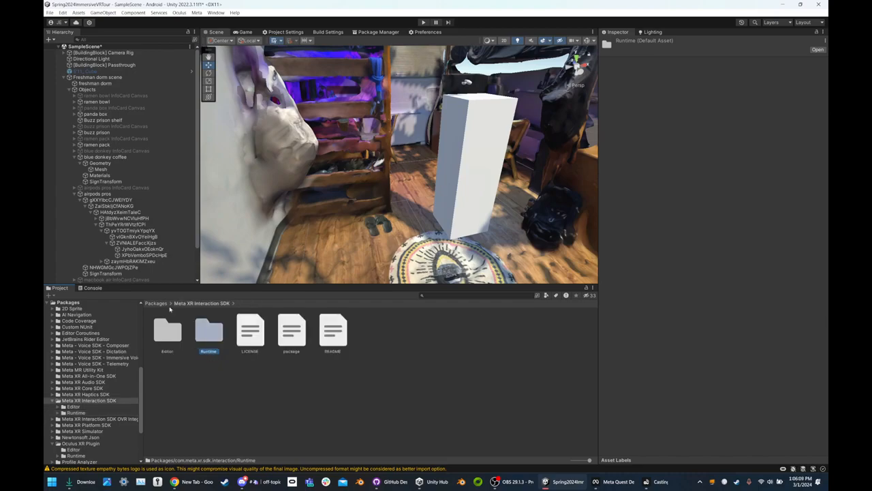
click(155, 302)
scroll(243, 388, down, 1)
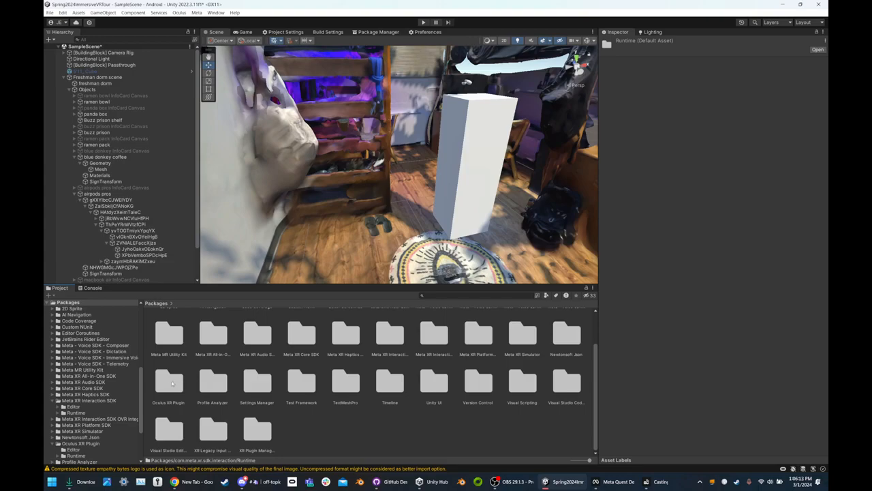
scroll(380, 393, up, 1)
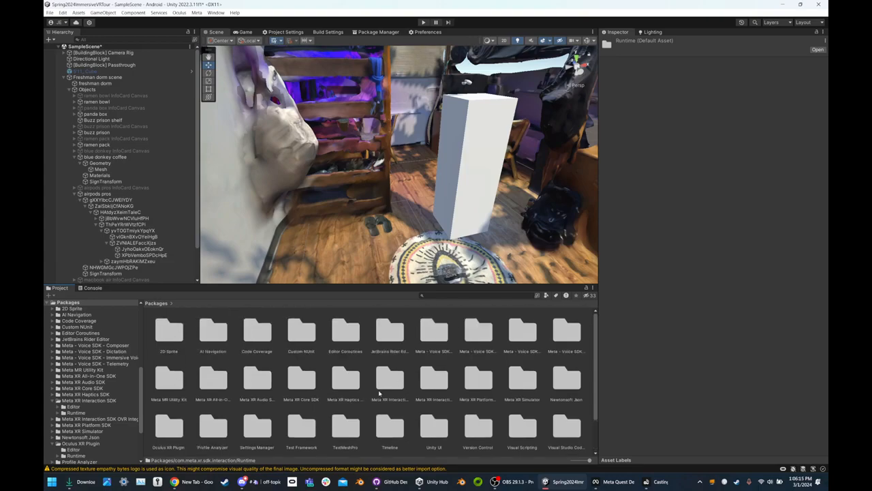
Search the project assets for "interaction", and replace the query with "Scenes"
click(437, 295)
text(interaction)
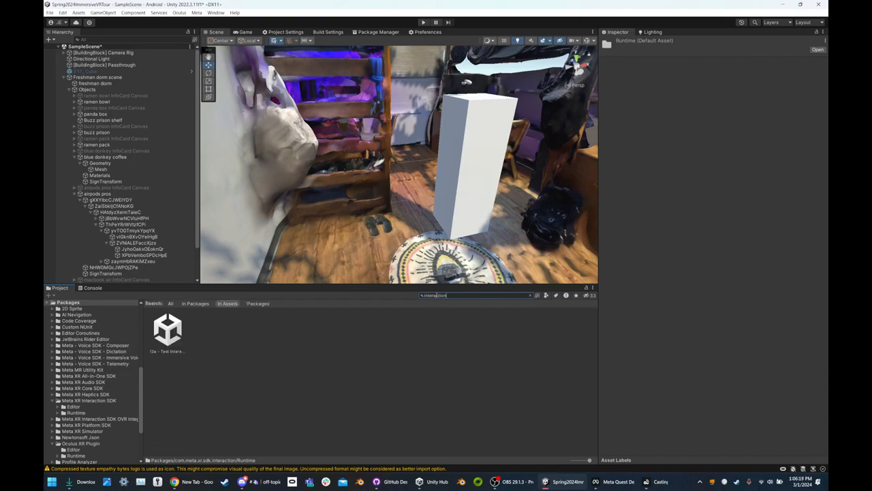
key(ctrl+a)
key(BackSpace)
text(Scenes)
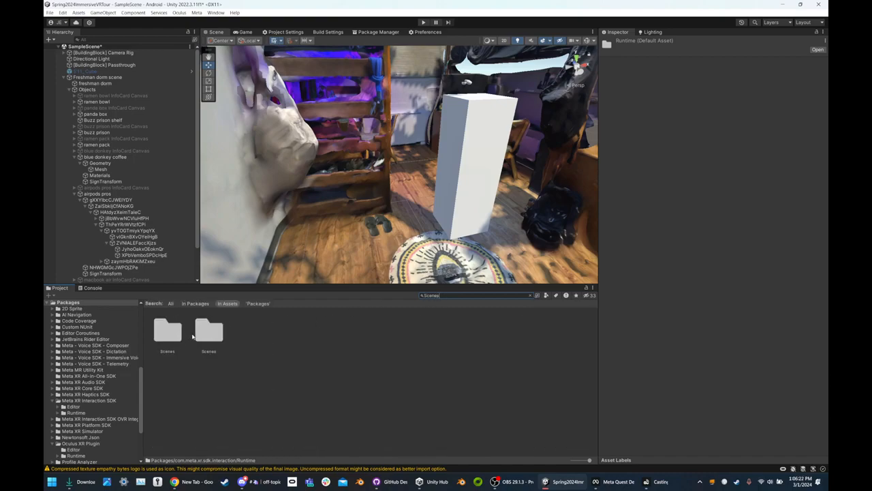
Check the locations of the two found Scenes folders and open the one in TextMesh Pro's Examples & Extras
click(201, 333)
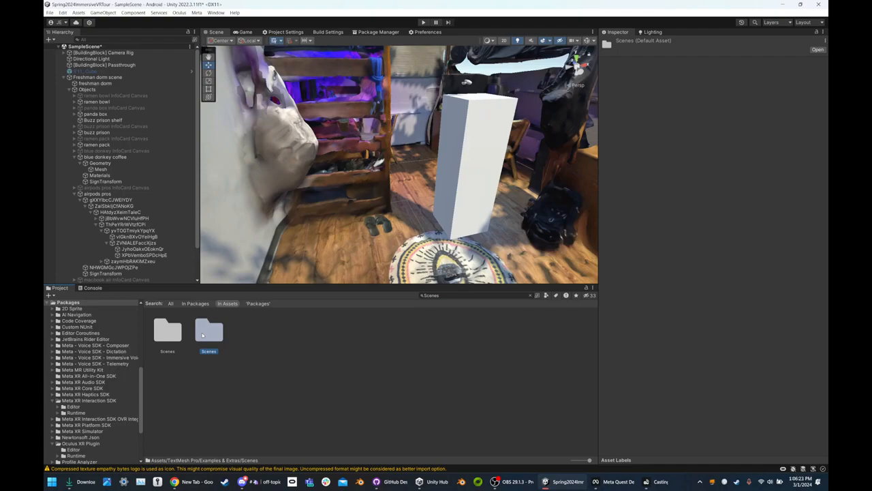
click(179, 334)
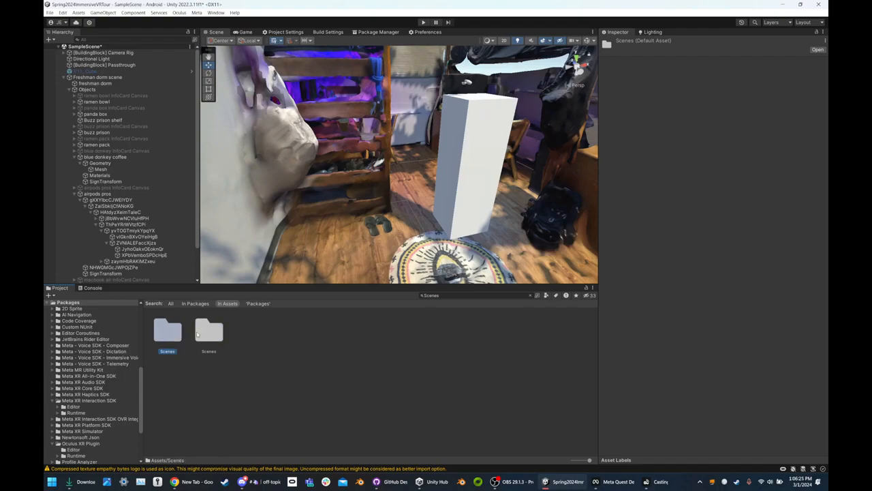
click(211, 333)
double_click(209, 334)
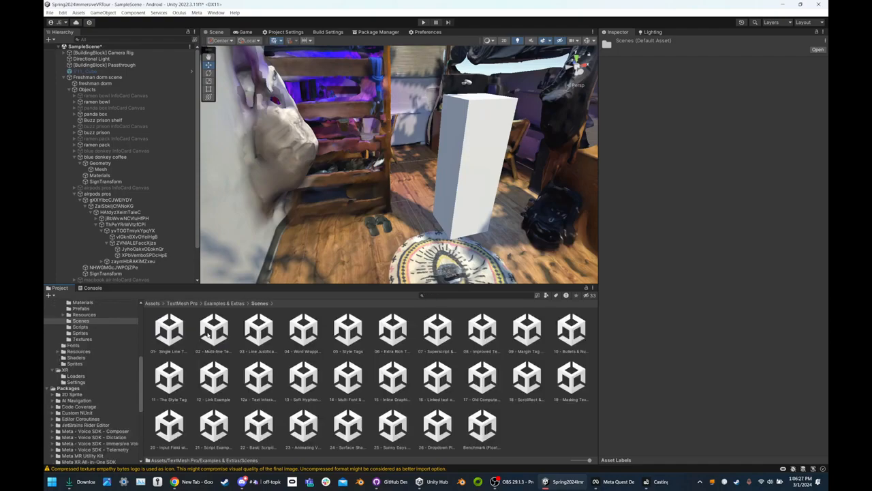
Go up to the Examples & Extras folder and look through its subfolders and the project's folder tree
click(213, 303)
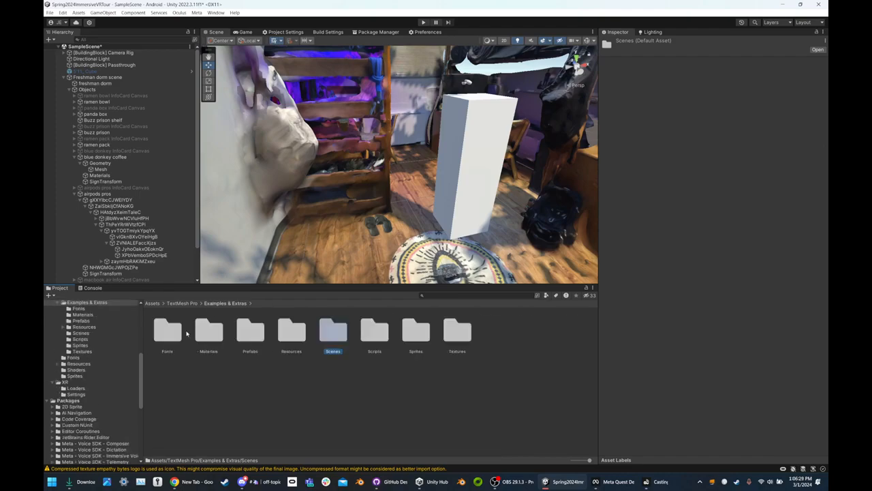
scroll(99, 389, down, 8)
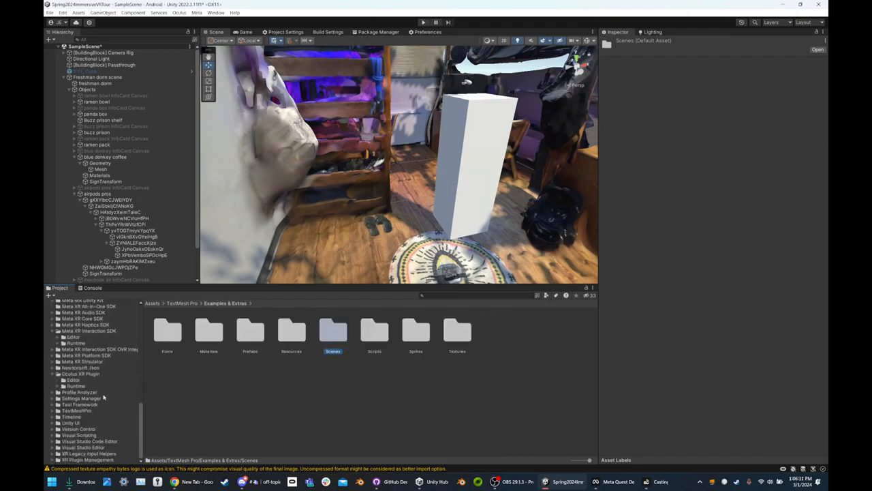
scroll(104, 398, up, 10)
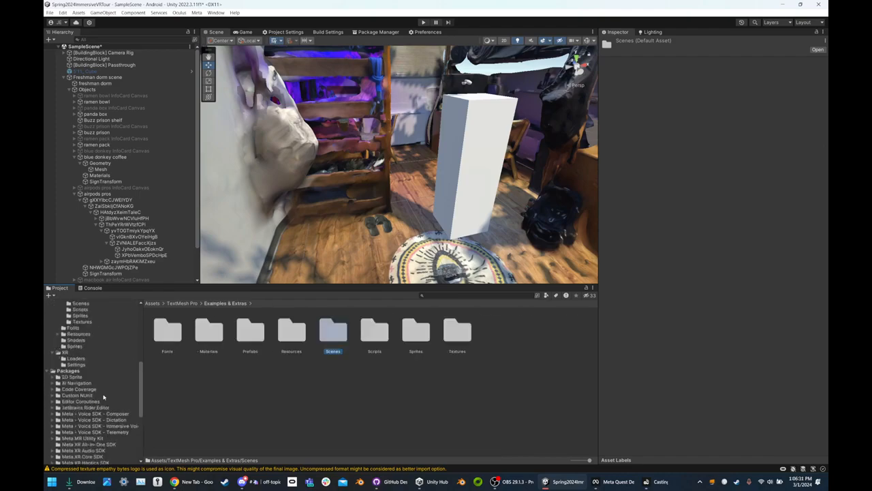
click(177, 370)
click(375, 331)
click(415, 331)
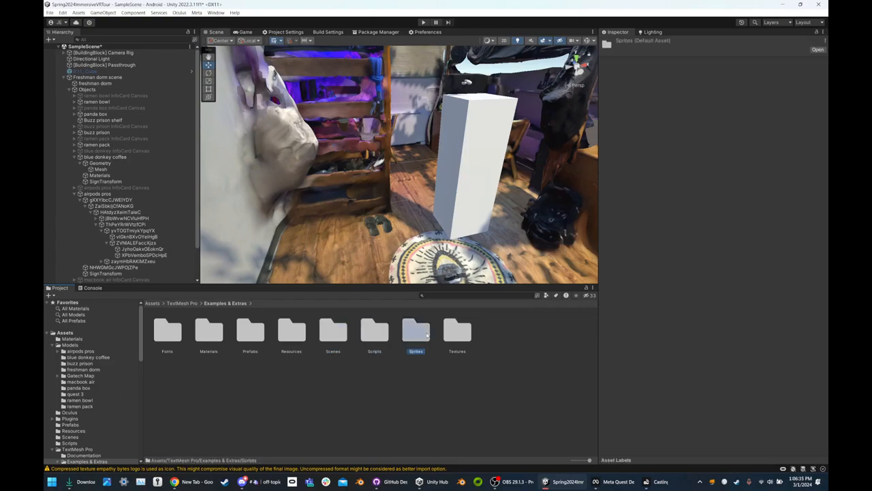
Search the project assets for "scene" and check the locations of the found Scenes folders
click(448, 295)
text(scene)
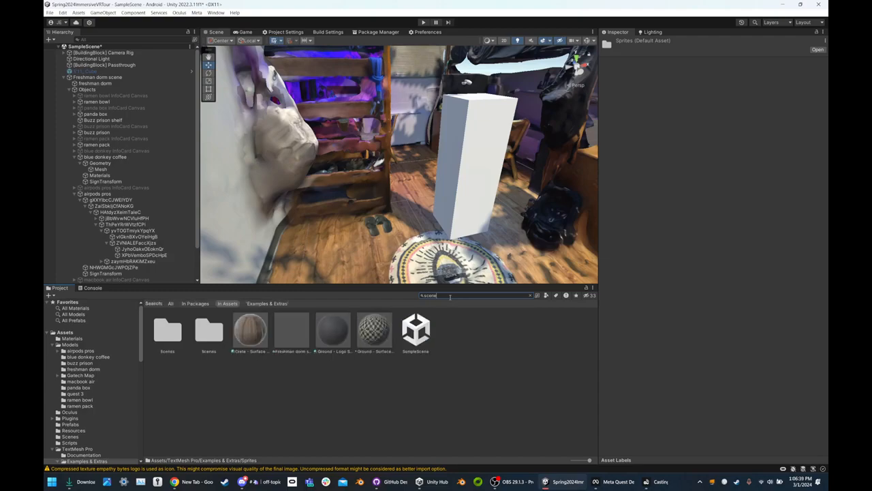
click(208, 331)
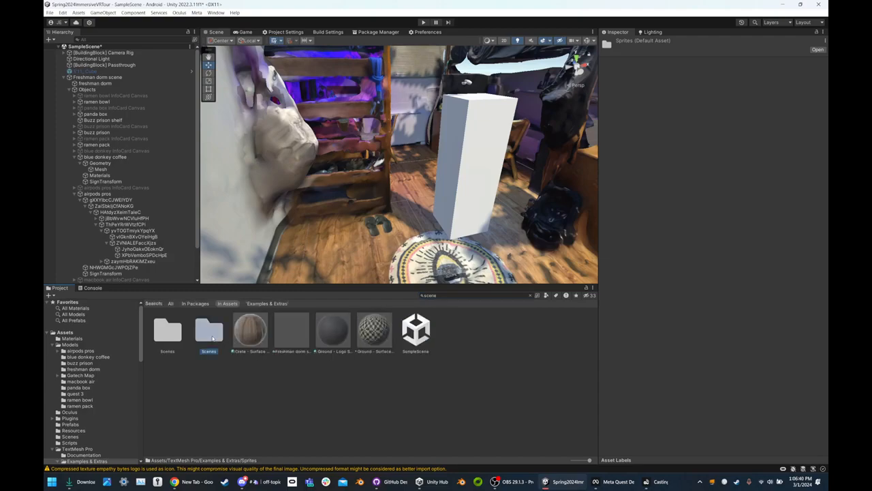
click(175, 336)
Widen the project search to all assets and packages and change the query to "scenes"
click(171, 304)
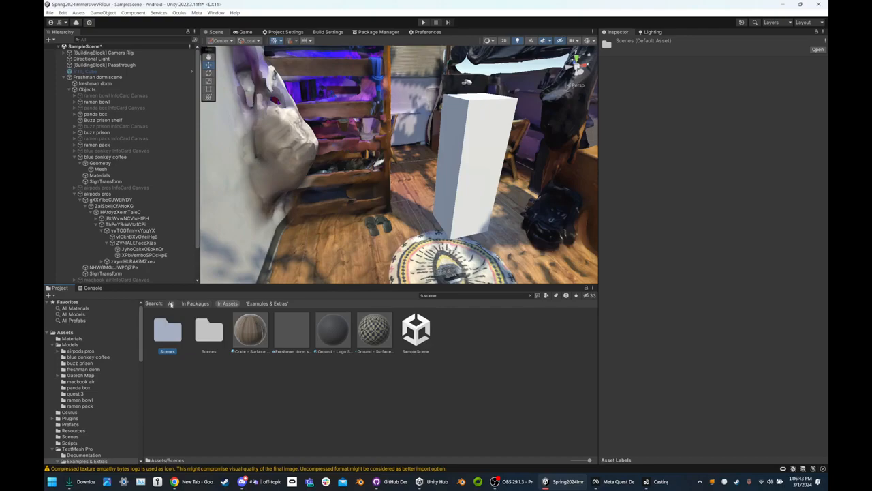
click(468, 295)
key(BackSpace)
key(BackSpace)
key(BackSpace)
key(BackSpace)
text(cenes)
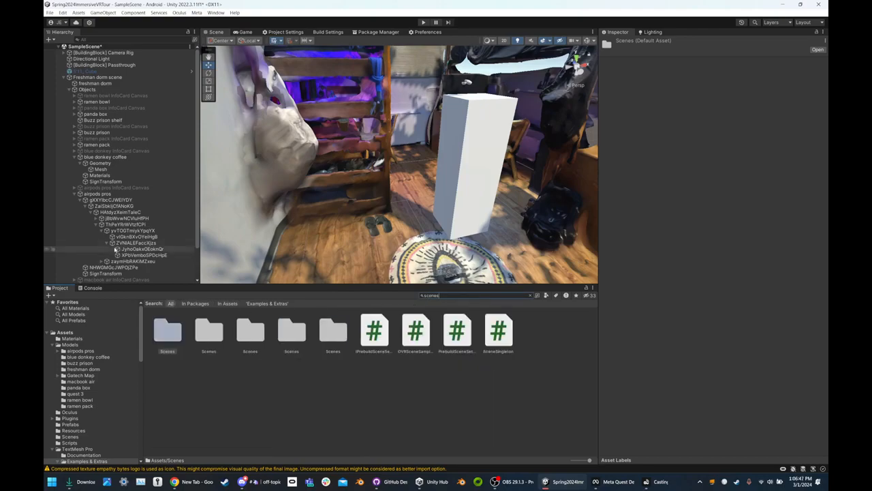
Check the locations of the found Scenes folders and open the one in the Meta XR Core SDK's Editor folder
click(197, 336)
click(246, 335)
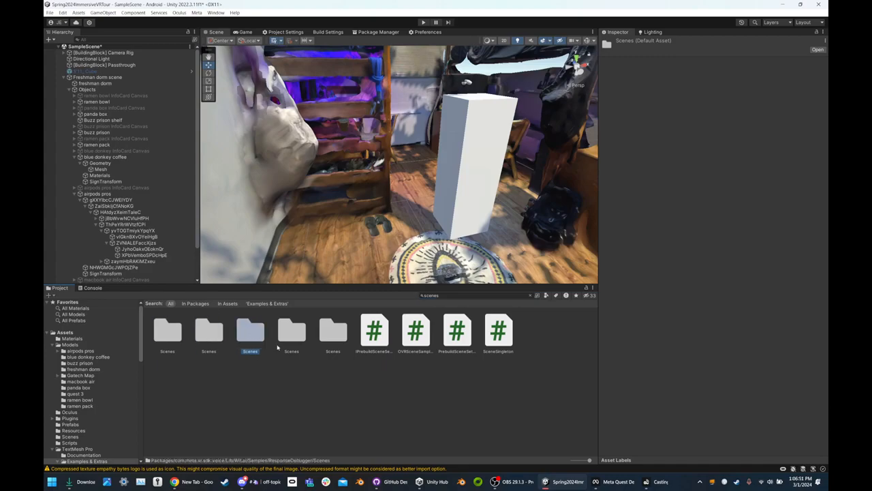
click(285, 337)
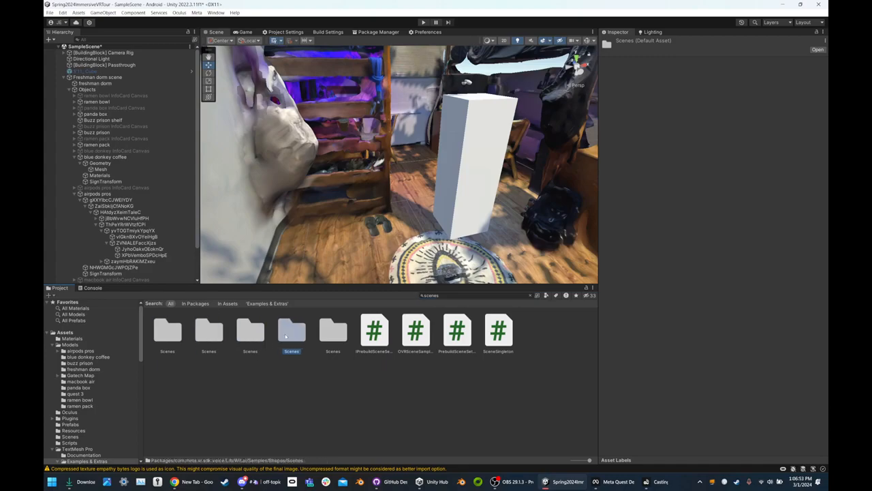
click(329, 334)
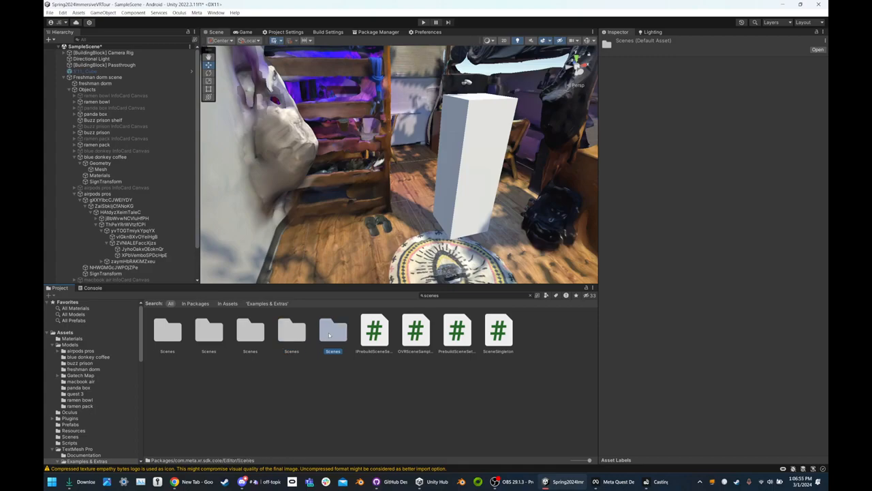
double_click(330, 335)
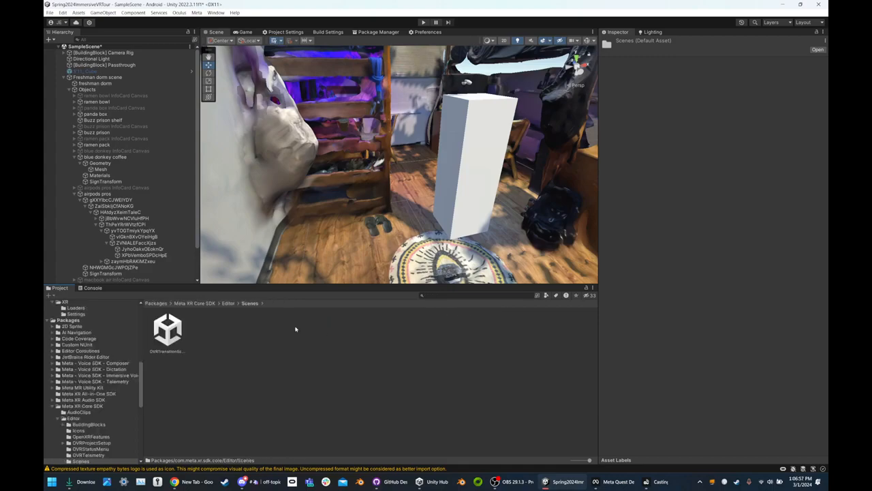
Search for "scenes" again and open the Voice SDK Shapes sample's Scenes folder and its SampleScene subfolder
click(228, 303)
click(428, 295)
text(scenes)
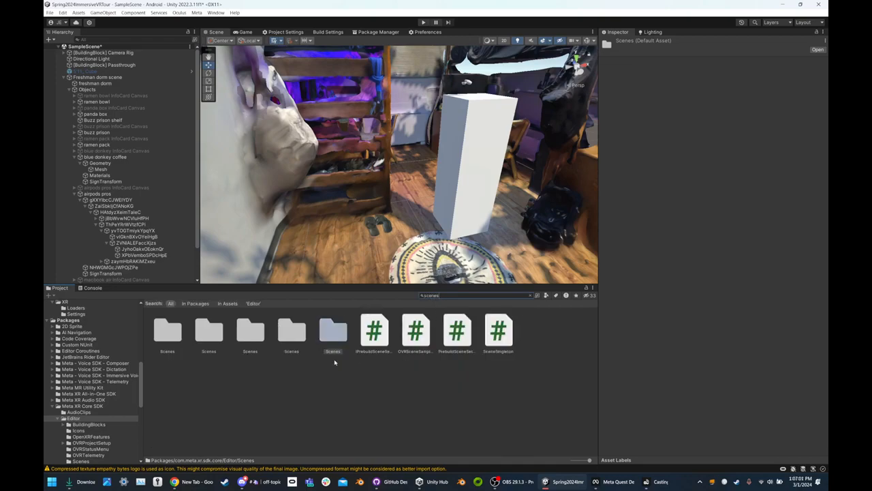
click(294, 334)
double_click(293, 333)
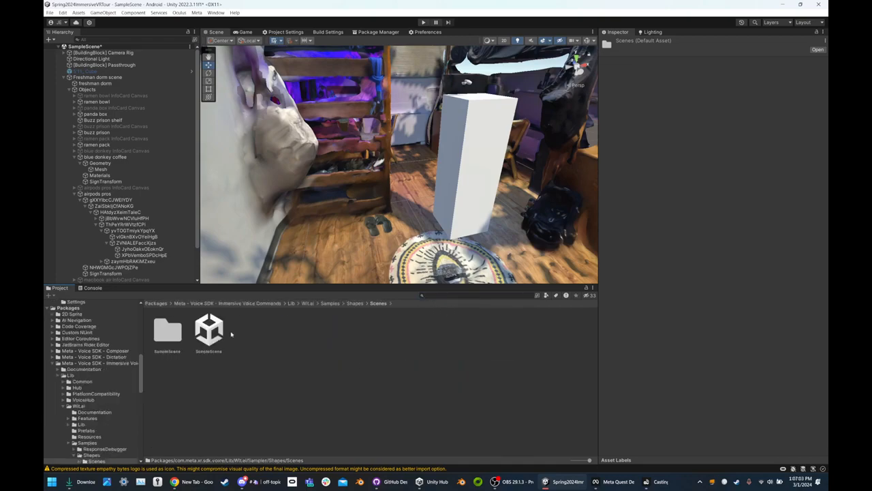
double_click(168, 330)
Repeat the "scenes" search from the SampleScene folder and compare the locations of the first four Scenes folders
click(429, 294)
text(scene)
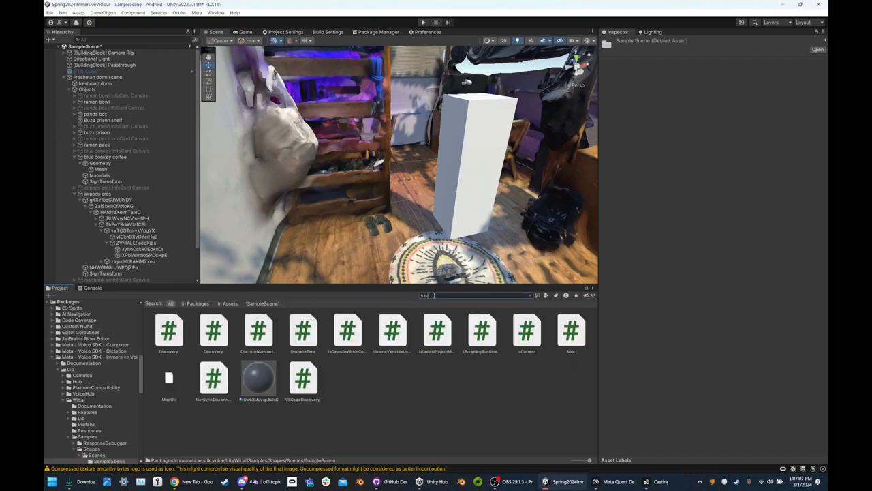
text(s)
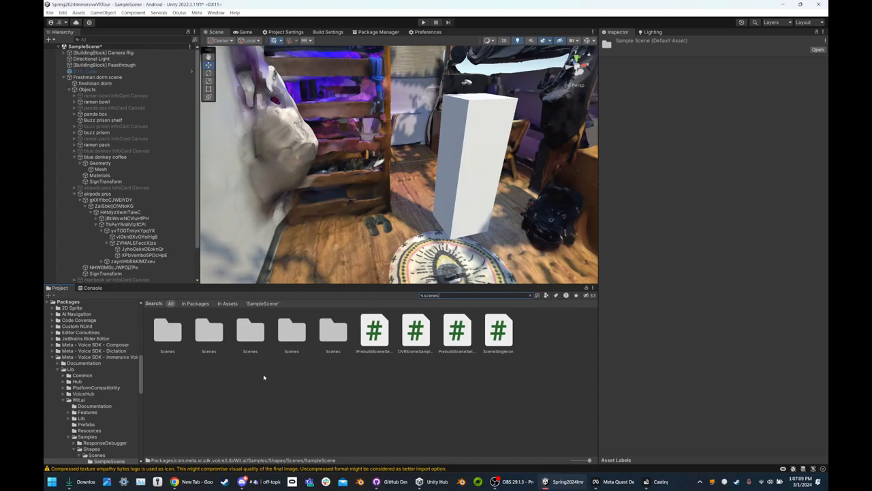
click(208, 334)
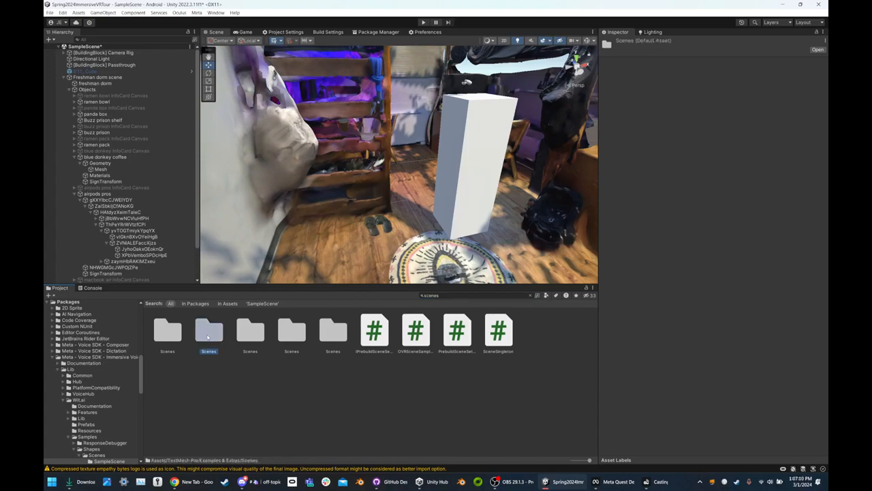
click(258, 336)
click(294, 344)
click(170, 336)
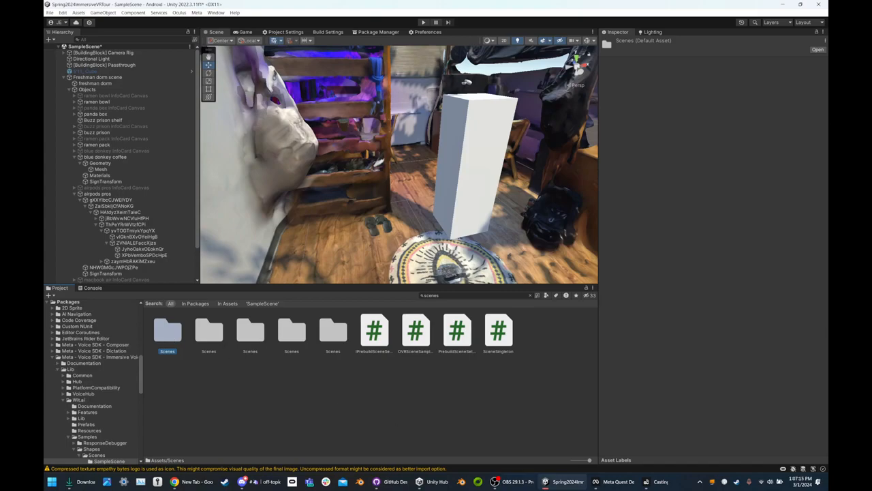
Launch the Fall2023ImmersiveVRTour project from Unity Hub and cancel its loading
click(387, 481)
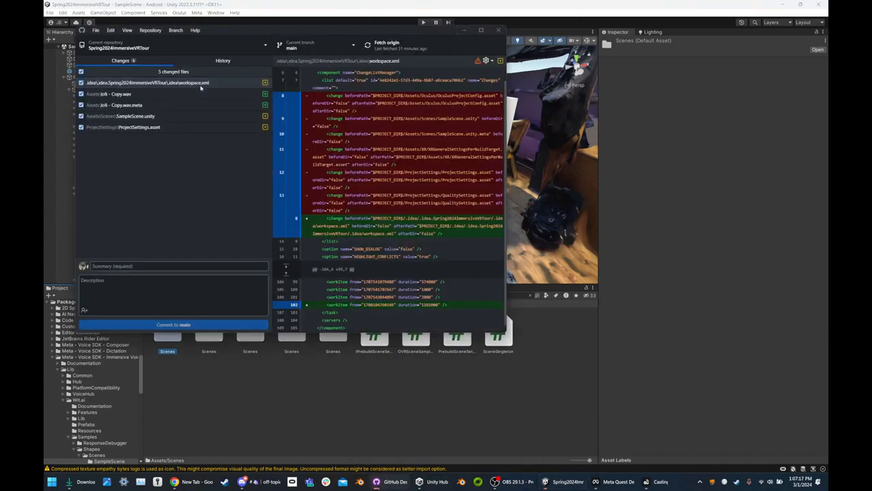
click(437, 480)
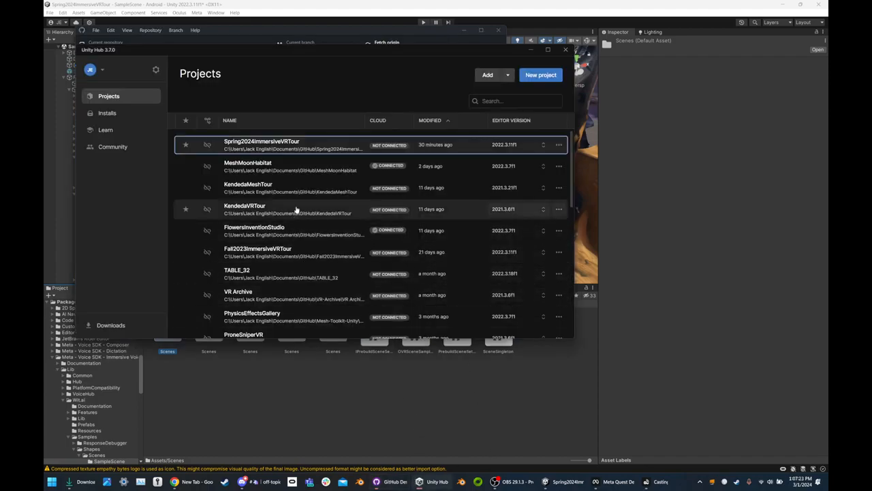
scroll(288, 253, down, 3)
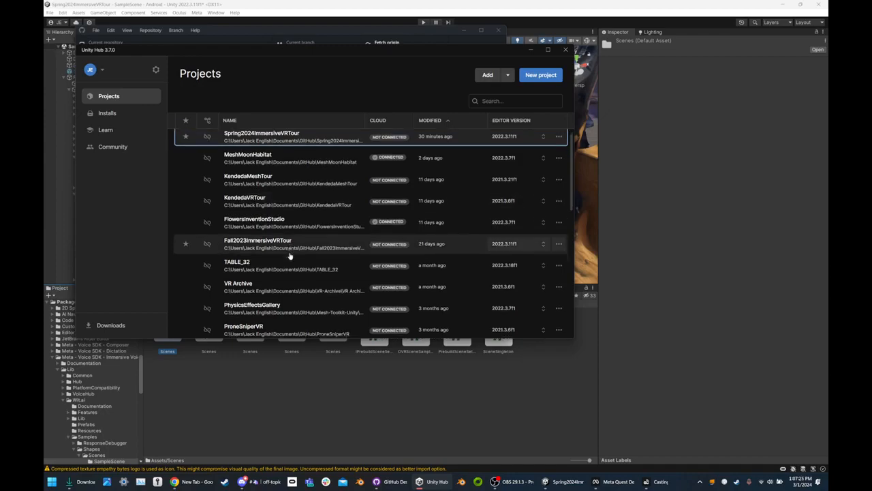
scroll(289, 253, up, 3)
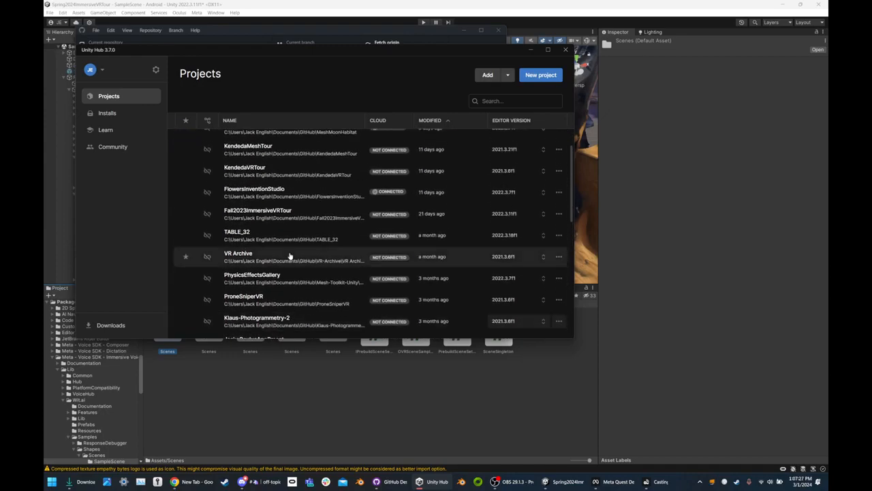
click(289, 253)
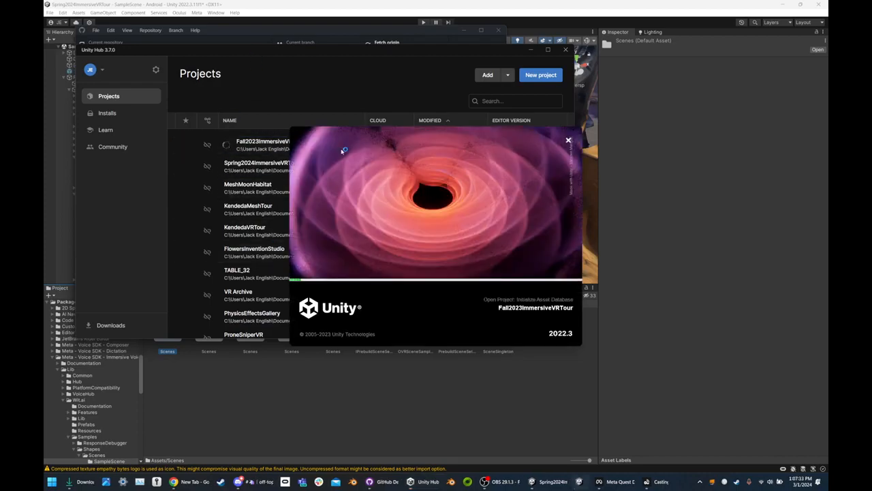
drag(512, 189, 603, 220)
click(659, 170)
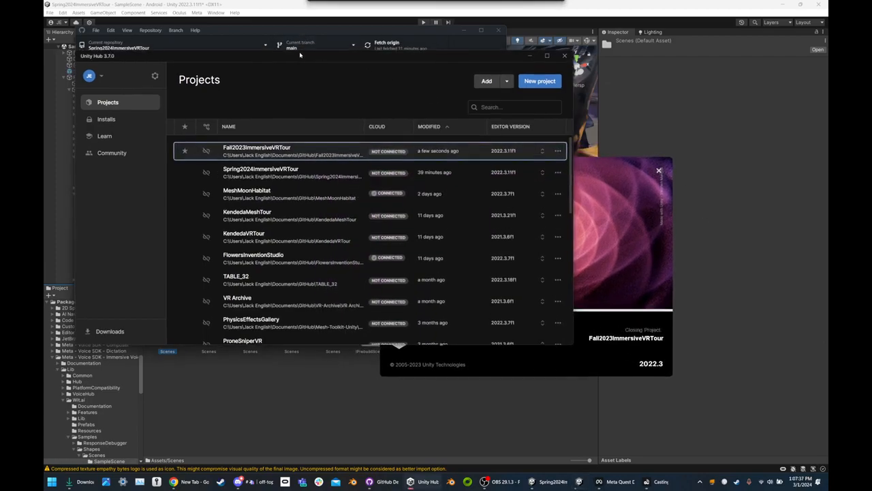
Open the KendedaVRTour project from Unity Hub and check GitHub Desktop's repository list, keeping Spring2024ImmersiveVRTour as the current repository
click(262, 246)
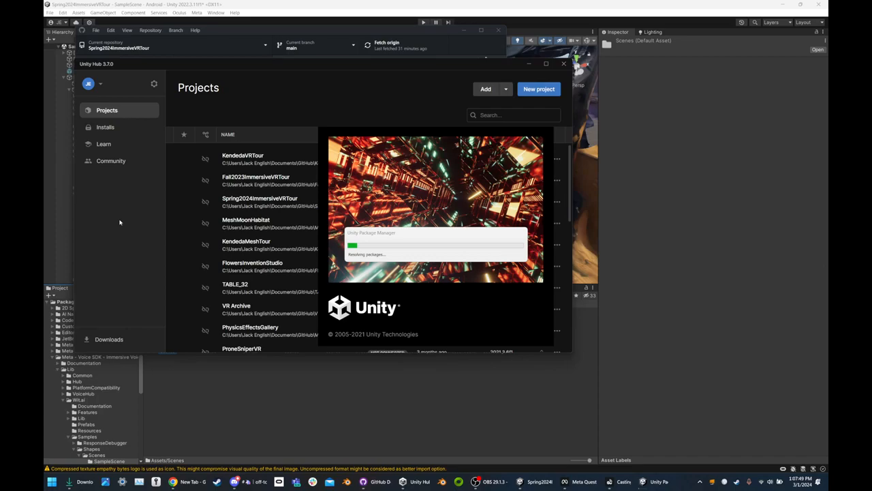
drag(246, 68, 347, 104)
click(151, 50)
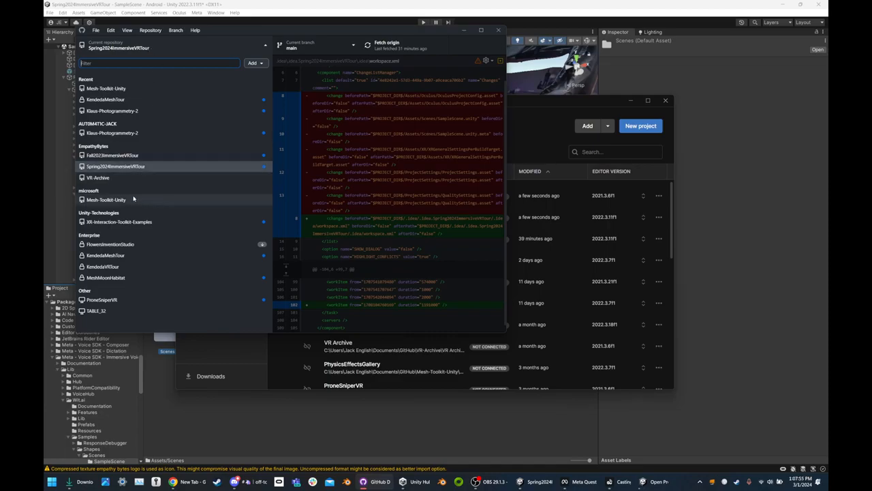
click(116, 166)
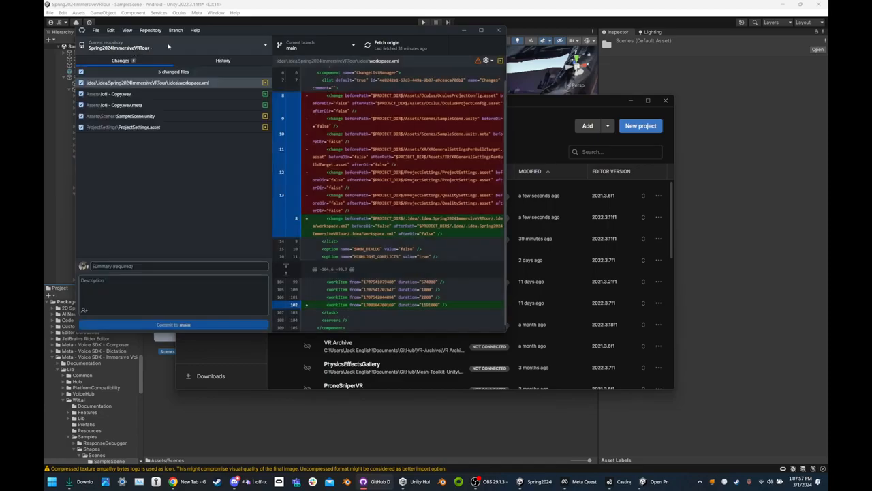
drag(562, 108, 601, 121)
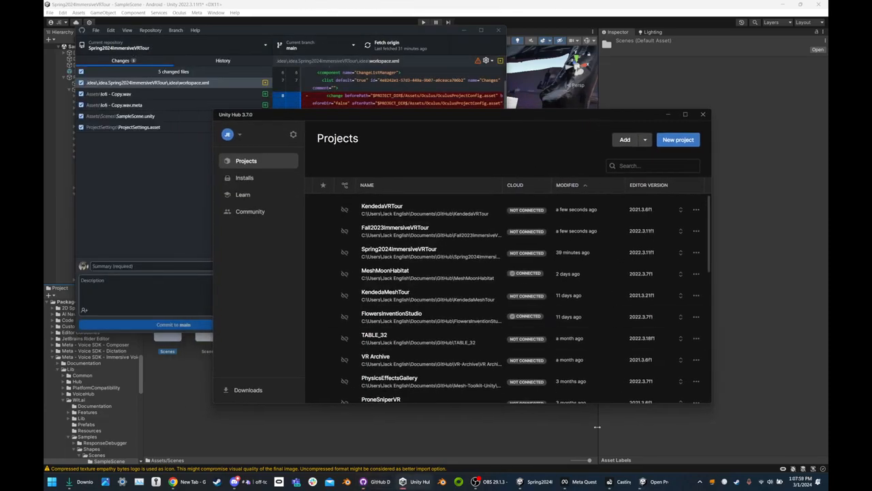
Return to the Spring2024ImmersiveVRTour editor, clear the project search and check the contents of the Oculus folder in Assets
click(540, 50)
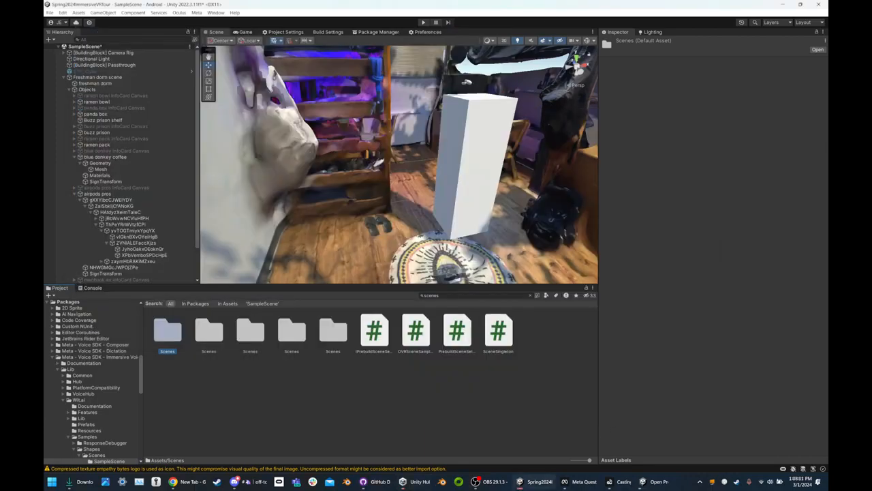
click(530, 295)
click(258, 332)
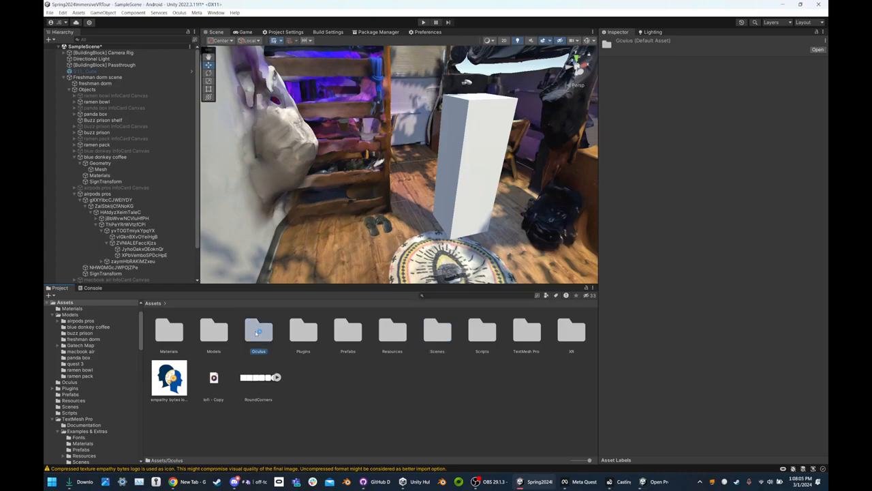
double_click(258, 332)
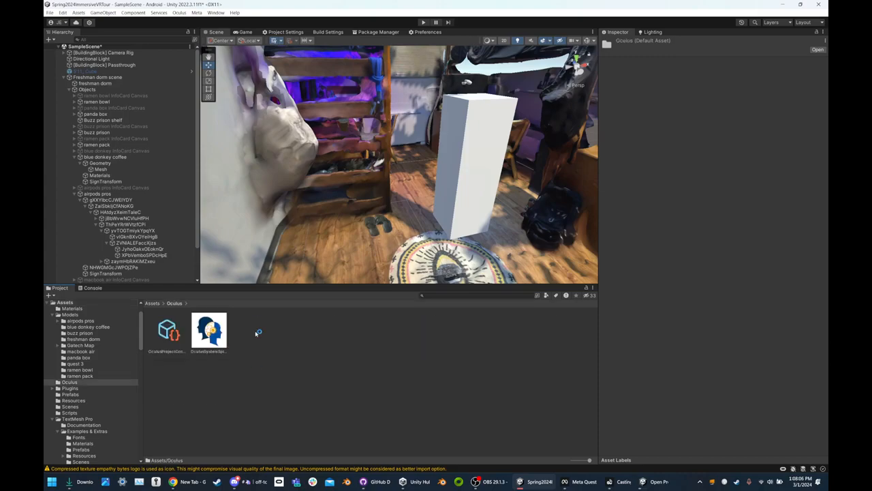
click(153, 302)
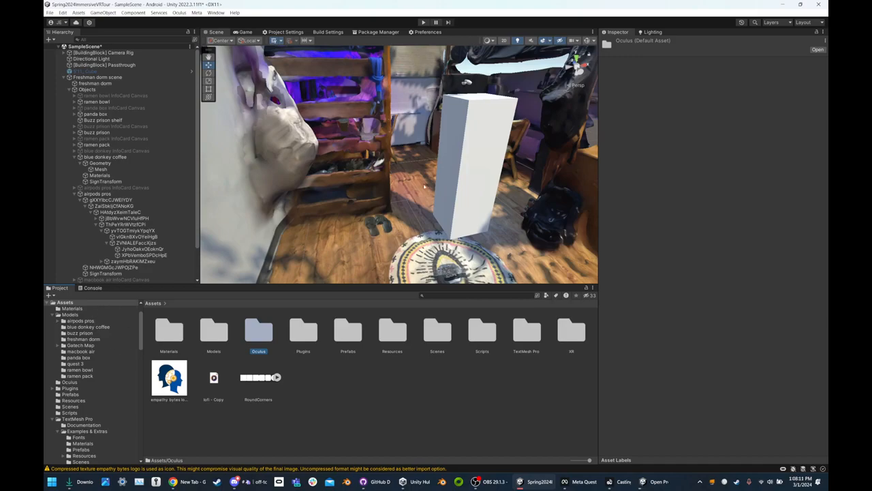
Try adding a Standard Velocity Calculator component to the airpods mesh above the white pedestal, and undo it
right_drag(411, 171, 447, 175)
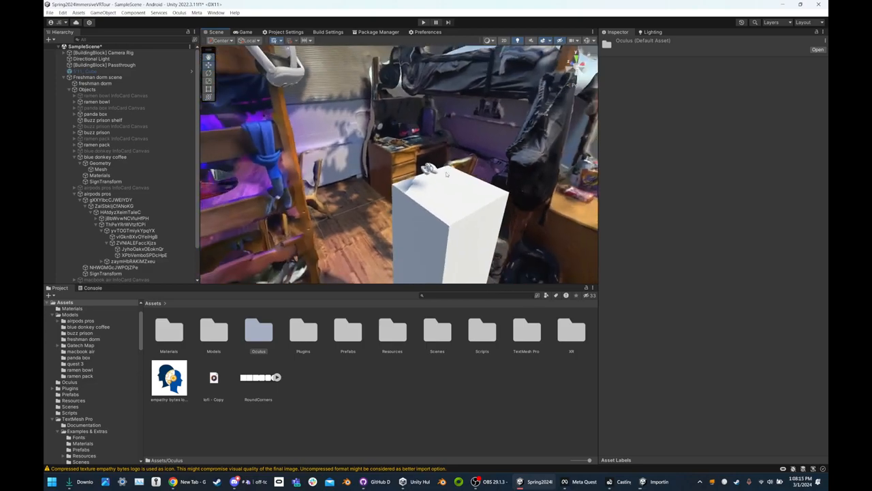
click(430, 169)
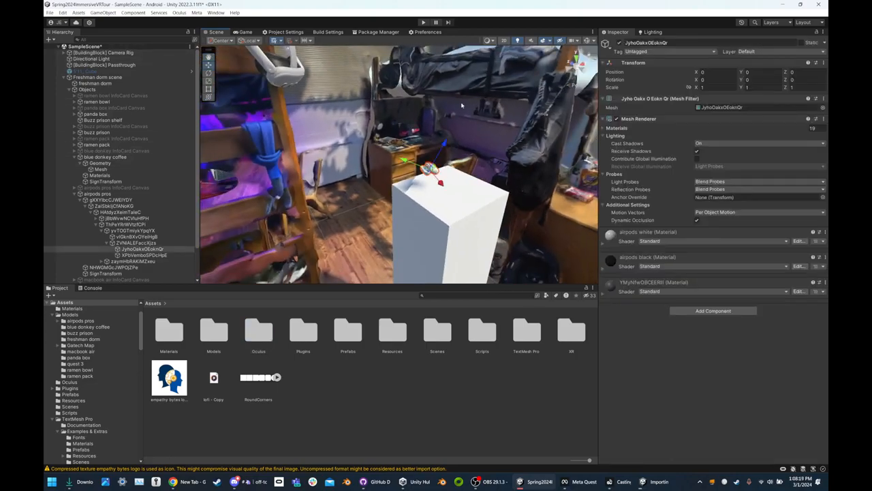
click(698, 312)
text(velocity)
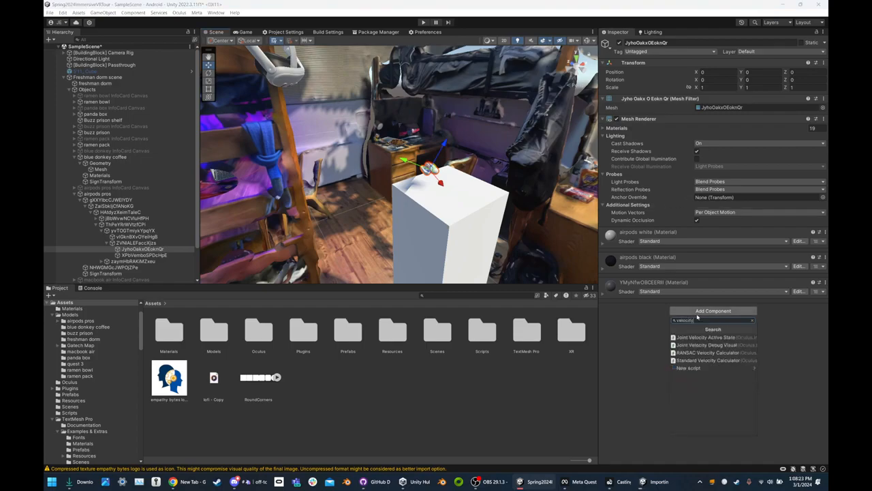
click(717, 360)
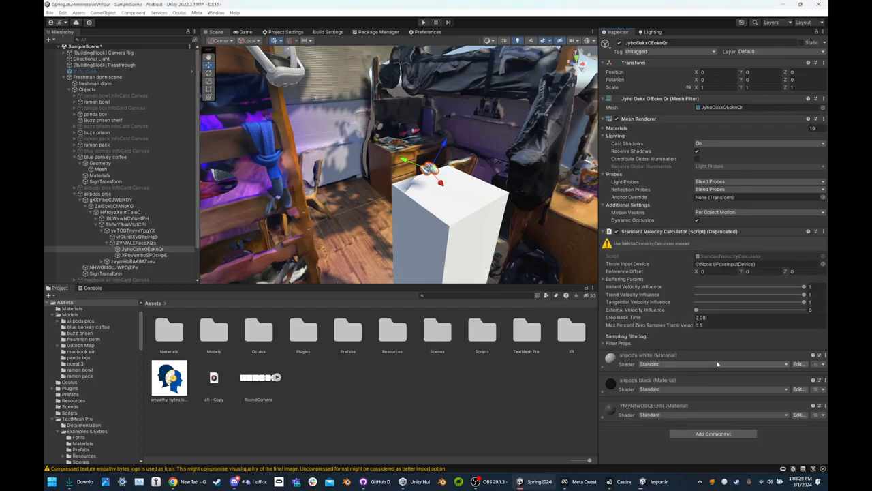
key(ctrl+z)
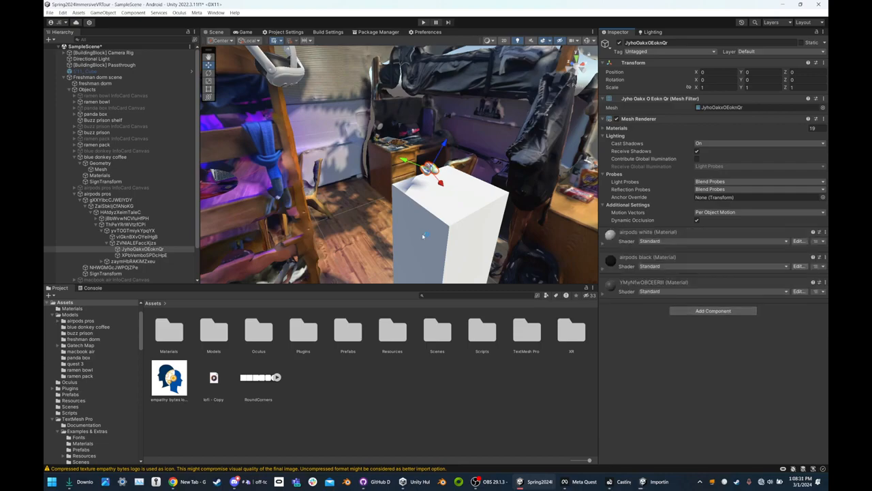
Look closely at the airpods, and expand the Camera Rig building block to examine its TrackingSpace and Interaction children
right_drag(425, 186, 200, 178)
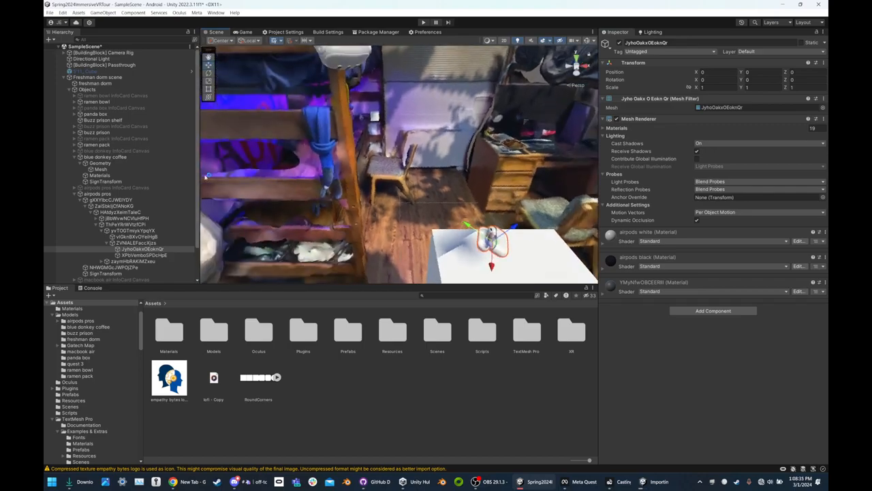
mouse_move(405, 229)
right_down()
mouse_move(389, 238)
mouse_move(432, 216)
mouse_move(415, 211)
mouse_move(414, 225)
right_up()
click(87, 78)
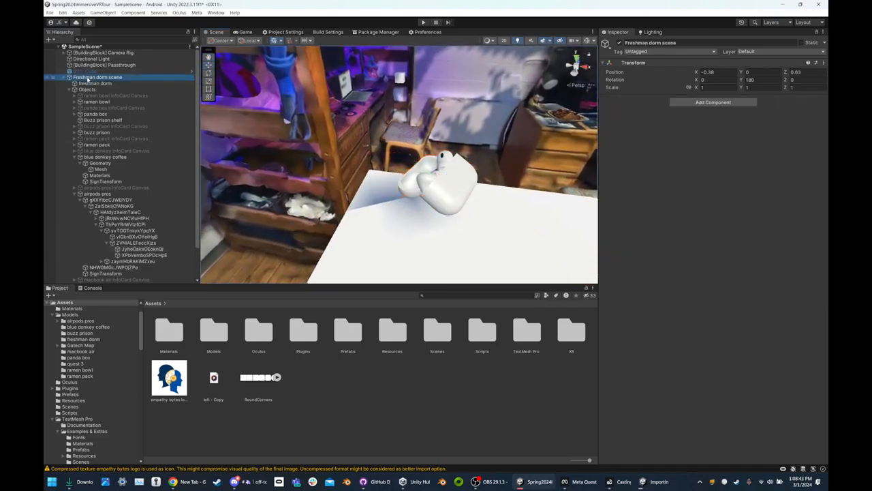
click(64, 53)
click(70, 59)
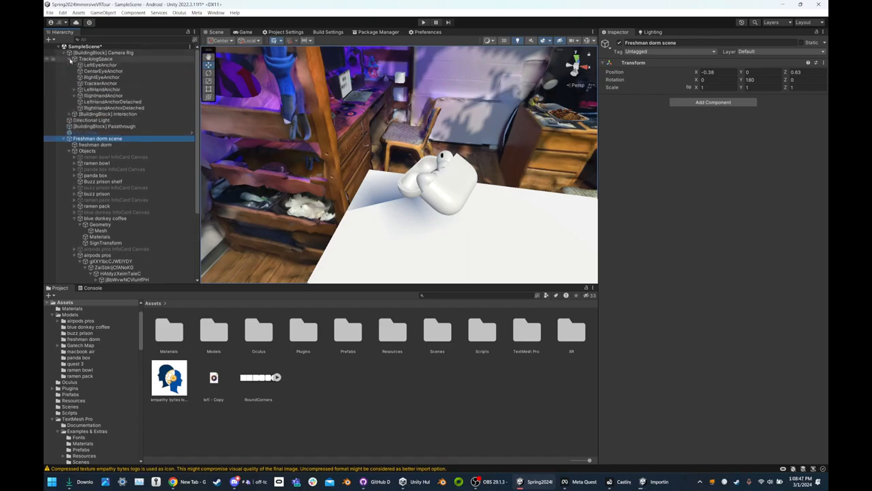
click(70, 59)
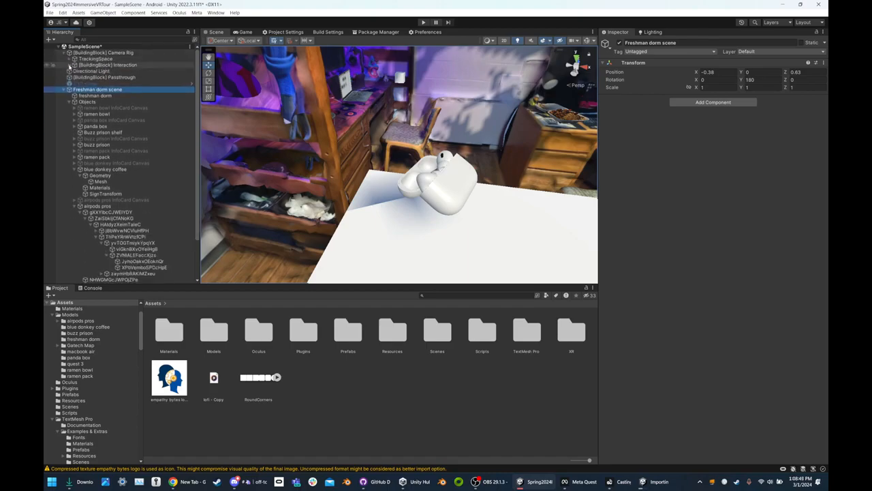
click(69, 64)
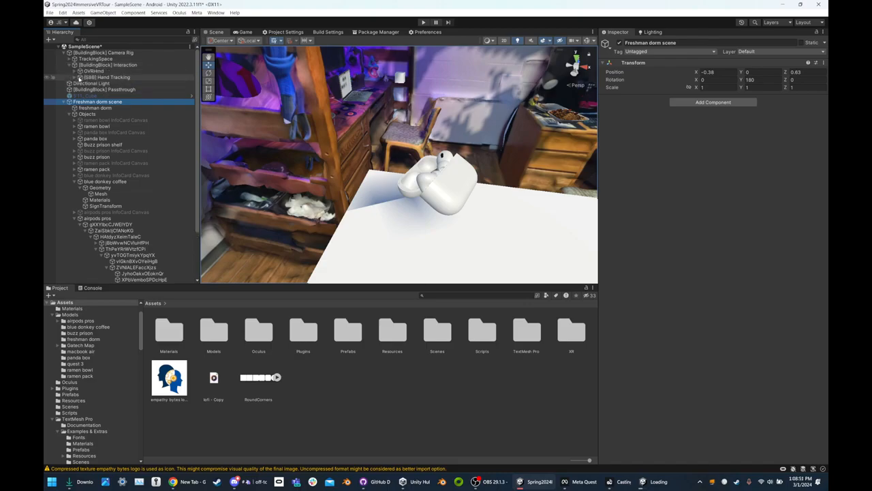
Expand Hand Tracking and inspect the components of LeftHand and its HandDataLeft child
click(76, 77)
click(89, 83)
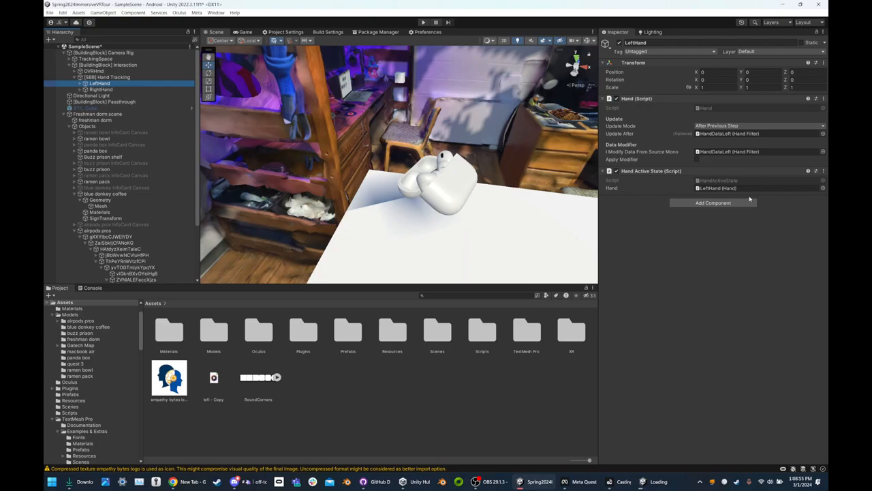
click(80, 83)
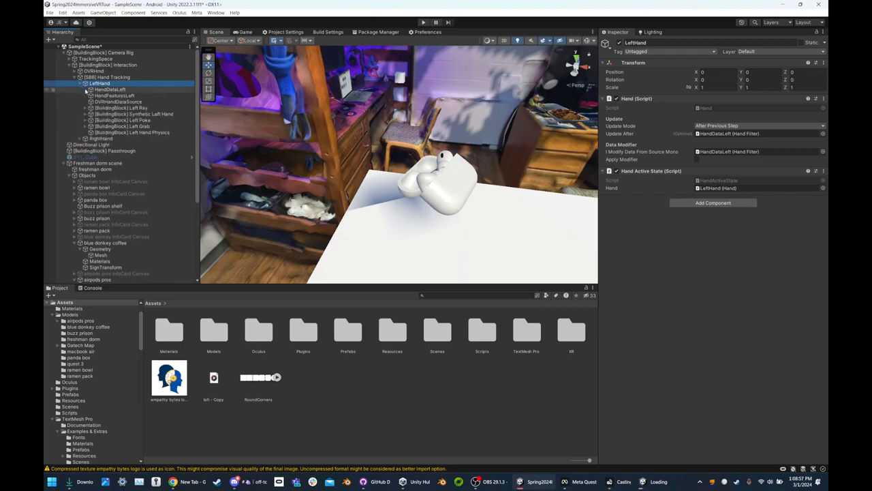
click(99, 90)
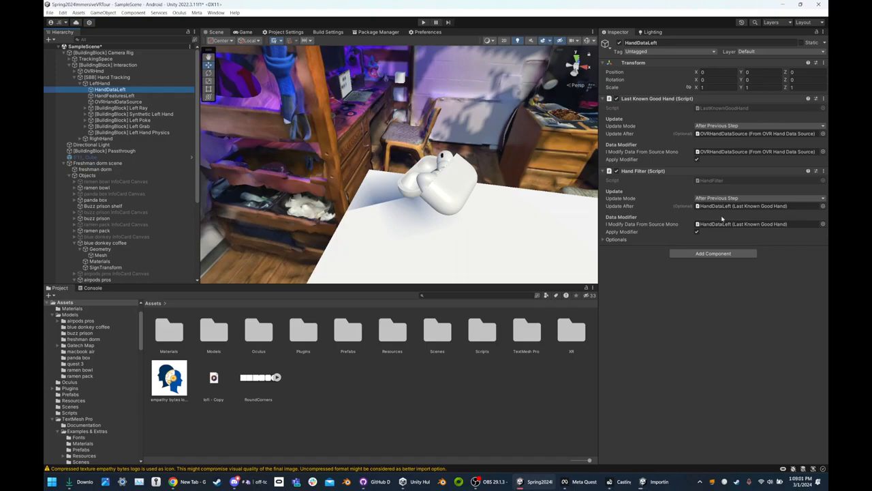
Try adding a Standard Velocity Calculator to HandDataLeft, undo it, and try the RANSAC Velocity Calculator instead
click(713, 252)
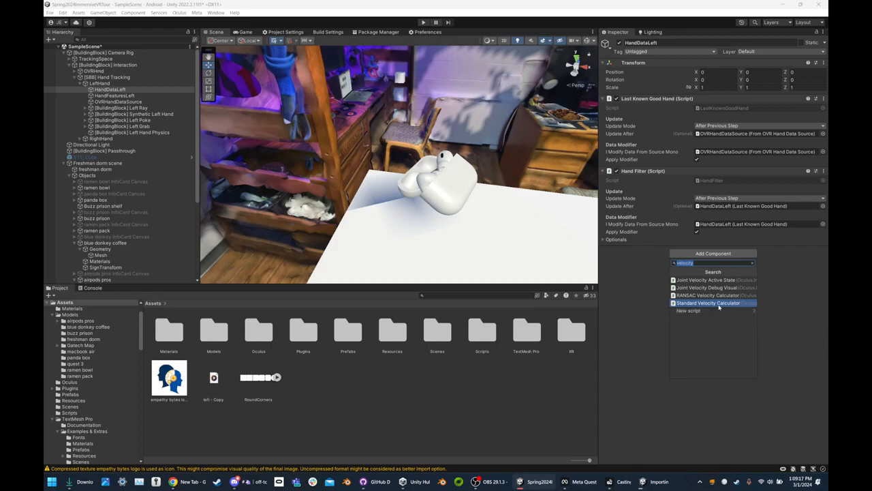
click(718, 304)
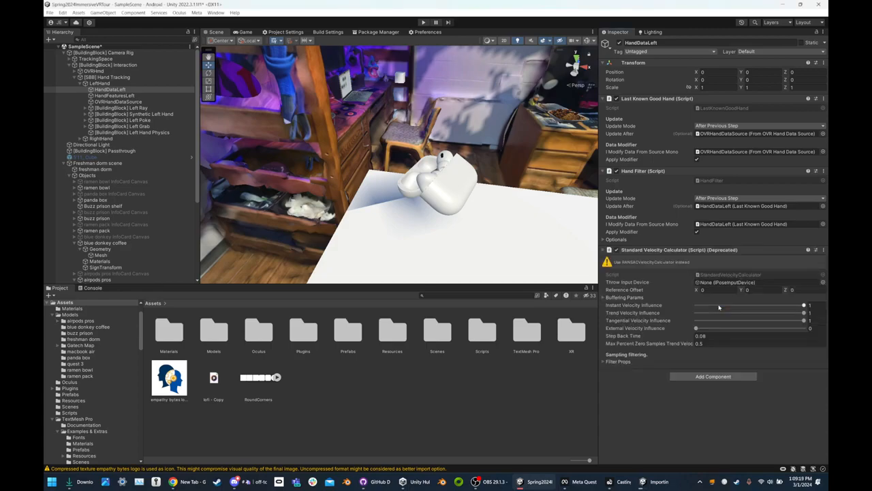
key(ctrl+z)
click(710, 254)
click(697, 294)
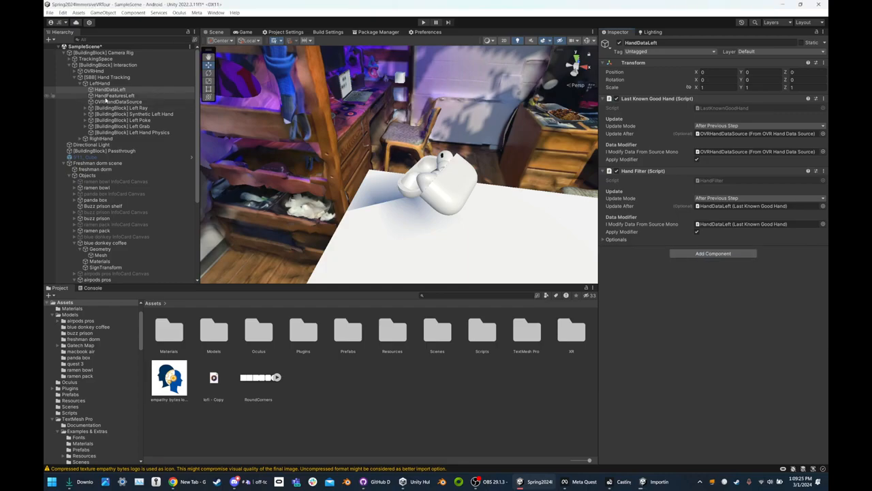
Inspect the components of HandFeaturesLeft, HandDataLeft and the Synthetic Left Hand building block
click(105, 96)
click(107, 90)
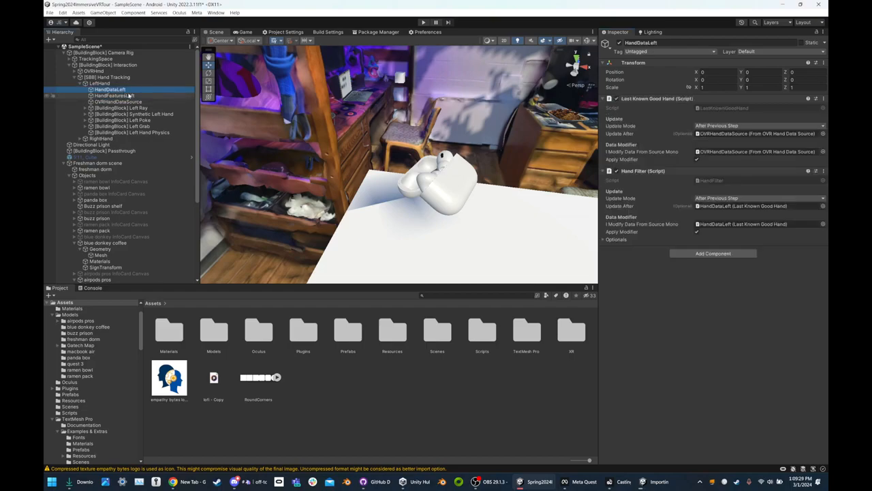
click(130, 114)
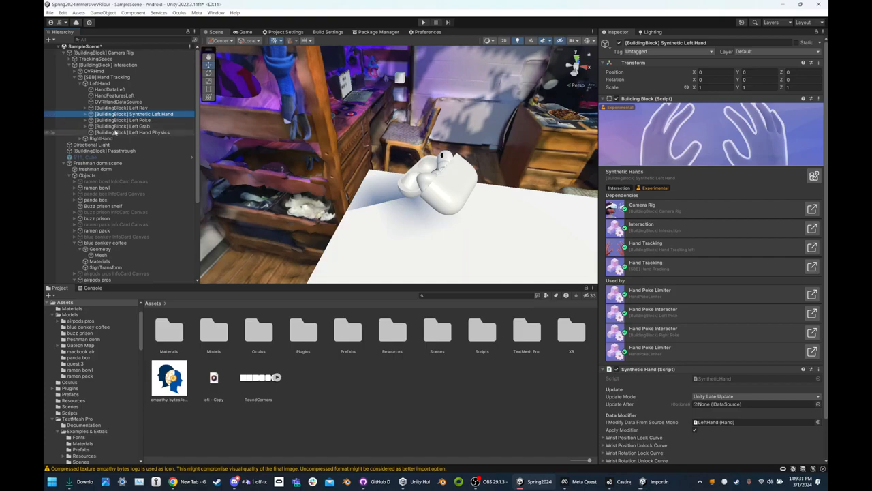
Examine the Standard Velocity Calculator on the Left Hand Physics building block, including its Buffering Params and Filter Props
click(103, 132)
scroll(657, 327, down, 1)
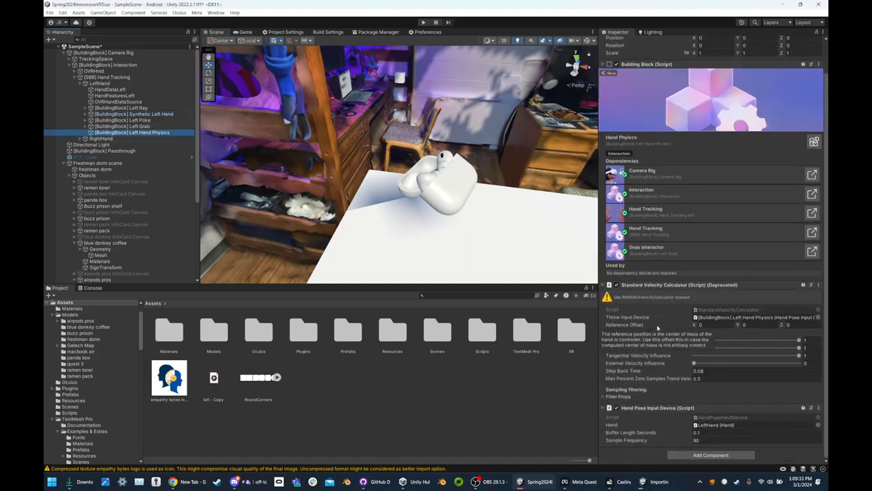
scroll(676, 325, up, 1)
scroll(686, 350, down, 1)
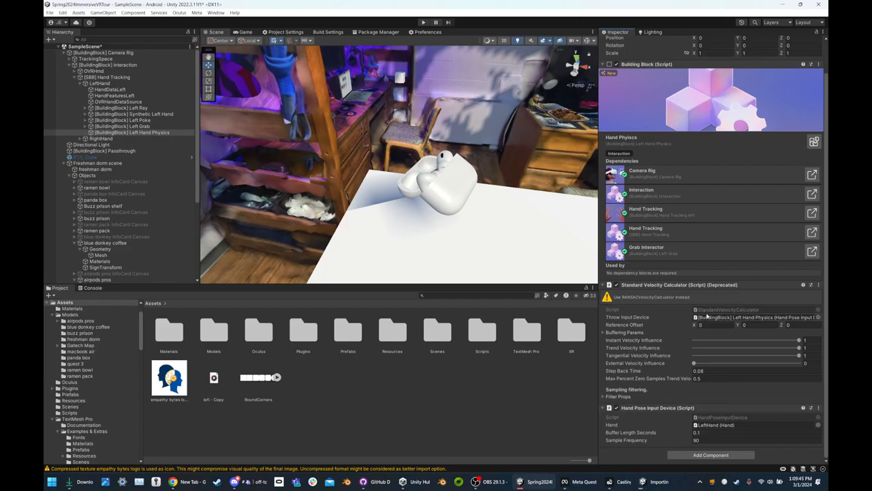
click(604, 332)
click(604, 333)
click(603, 396)
mouse_move(618, 386)
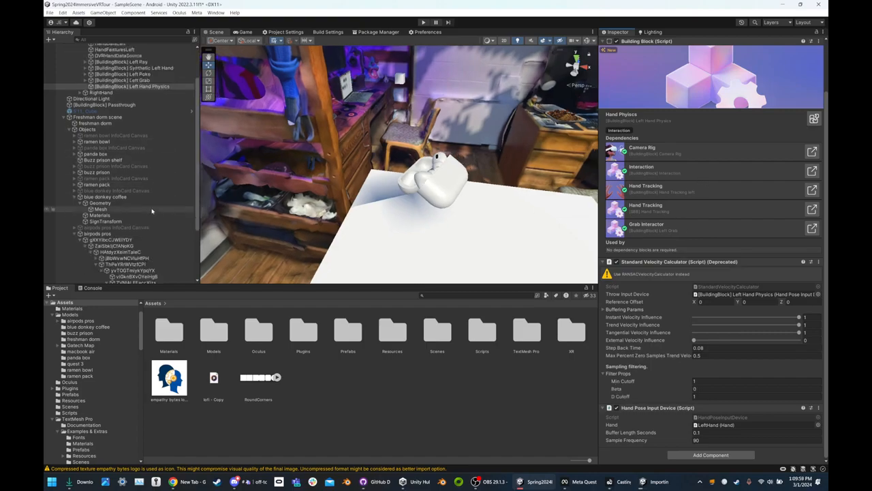
Examine the Rigidbody, Grabbable, Hand Grab Interactable and Physics Grabbable components of the airpods pros object
click(436, 185)
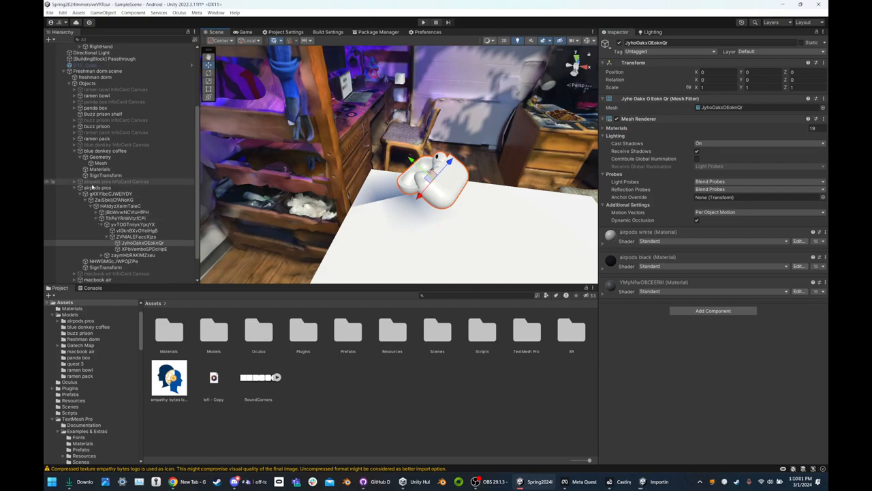
click(102, 182)
click(94, 188)
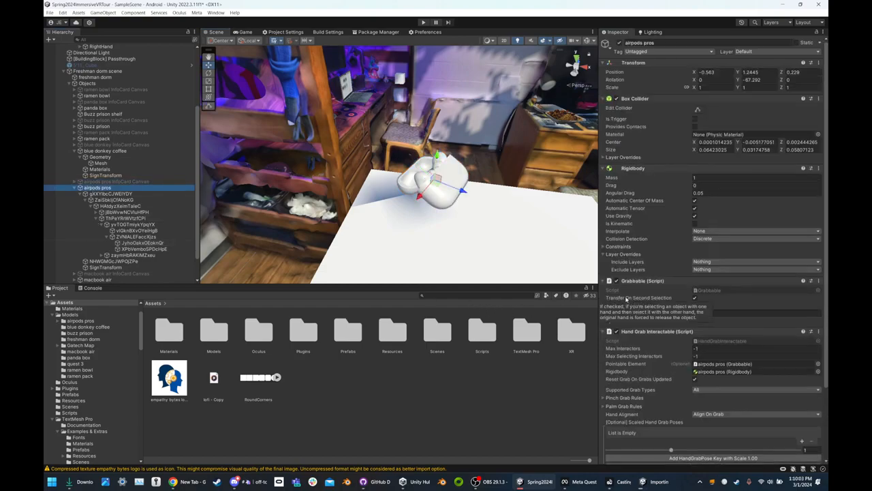
scroll(627, 299, down, 3)
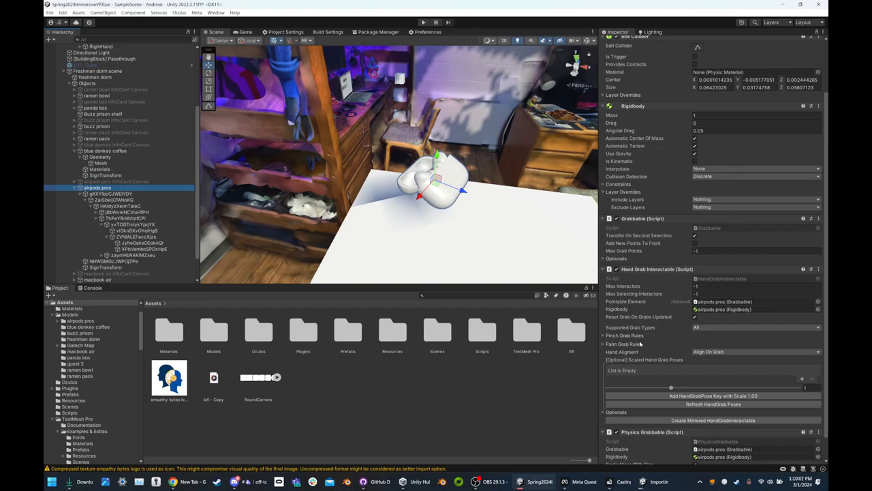
scroll(639, 344, down, 1)
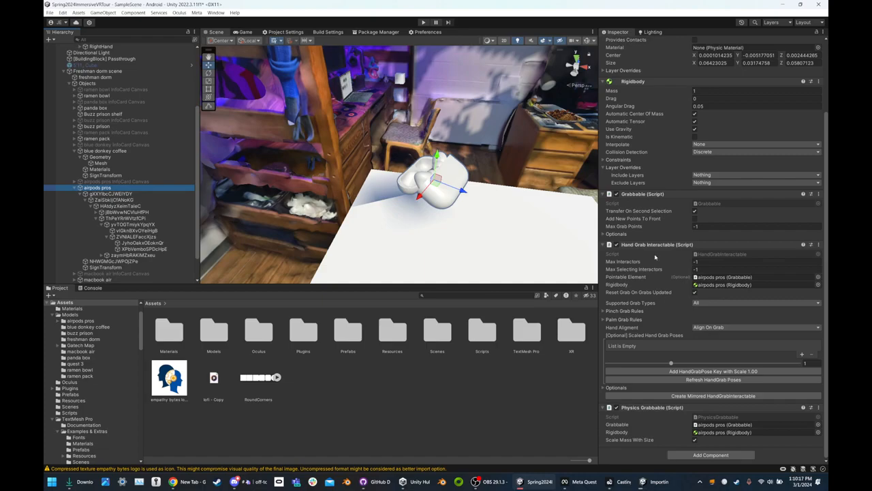
click(604, 234)
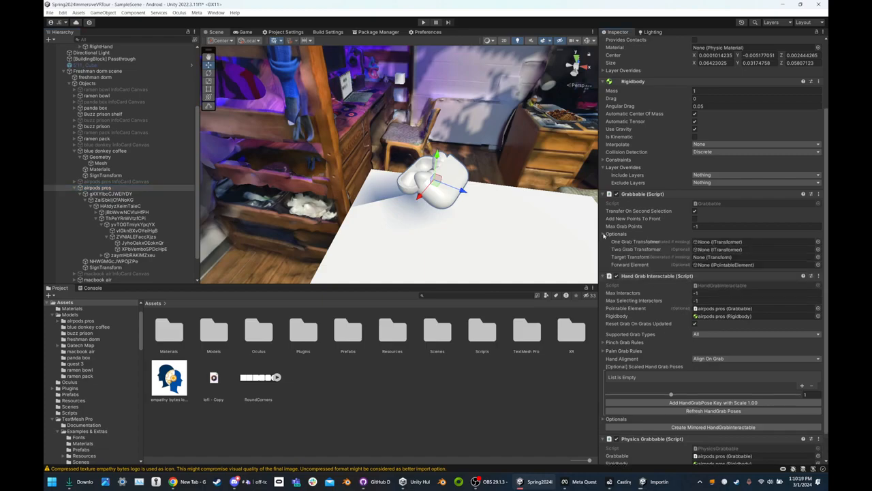
click(604, 234)
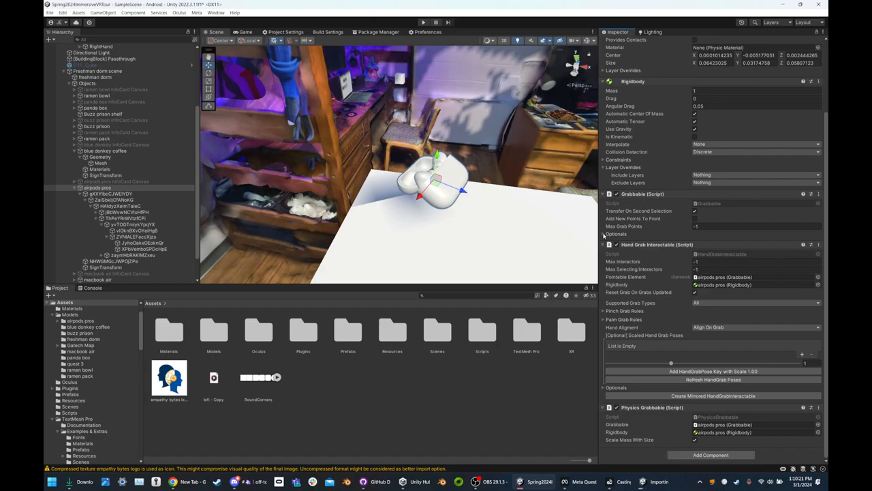
scroll(620, 236, up, 3)
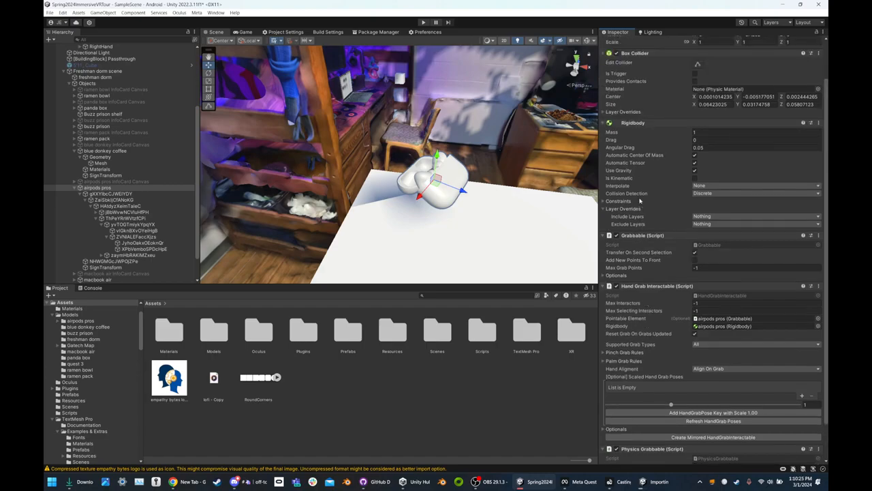
scroll(659, 361, down, 2)
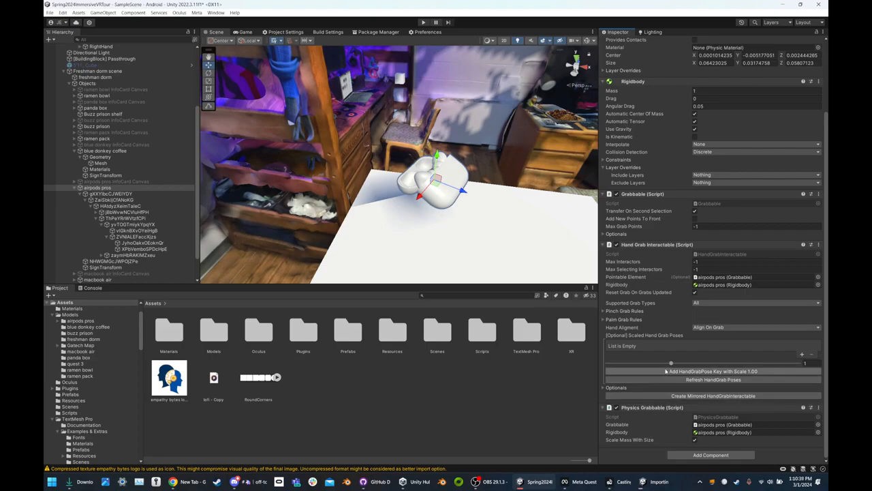
Add a HandGrabPose key with scale 1.00 to the airpods pros' Hand Grab Interactable and select the new HandGrabPose child
click(667, 370)
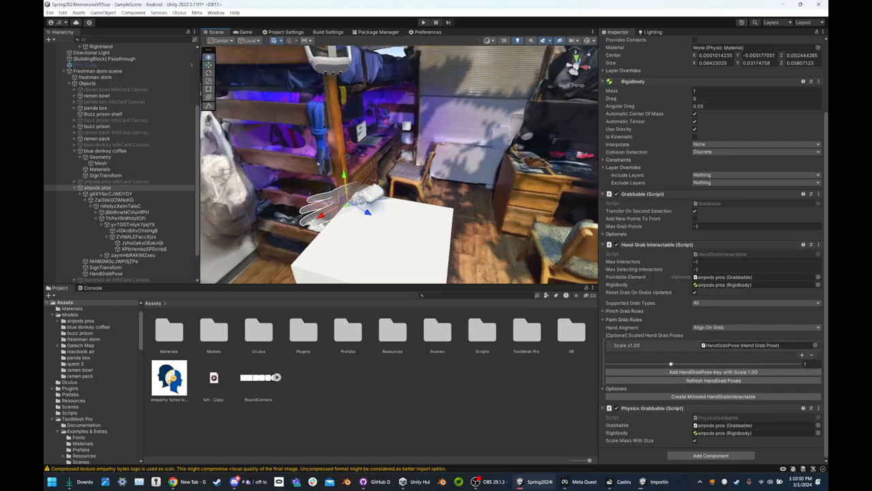
right_drag(360, 202, 294, 218)
key(w)
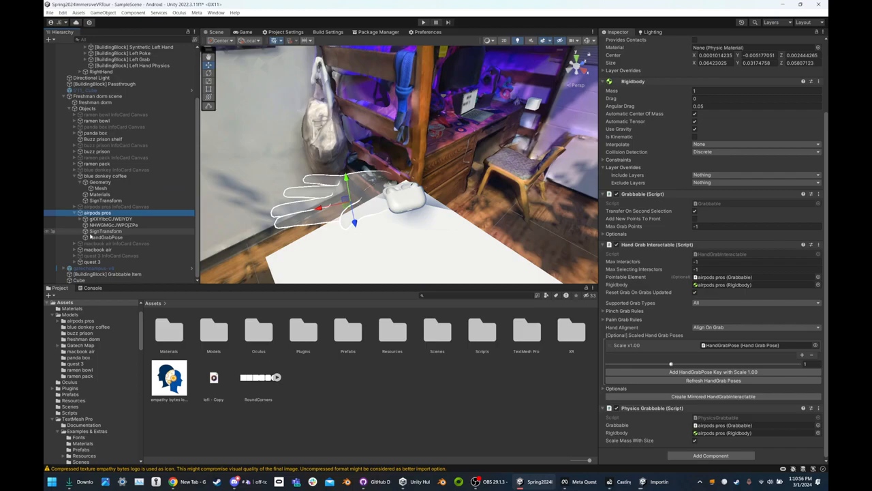
click(96, 237)
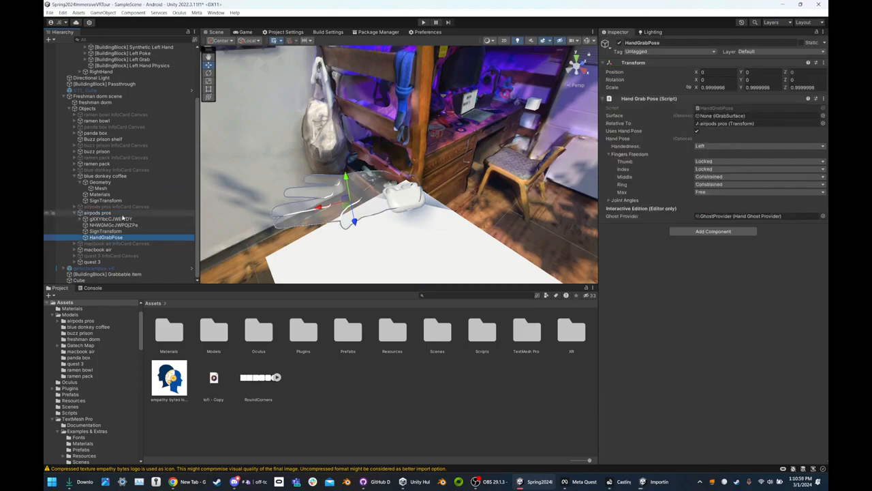
Try moving the HandGrabPose hand beside the airpods case, and undo the move
right_drag(473, 156, 381, 184)
key(w)
drag(394, 195, 353, 197)
key(ctrl+z)
right_drag(481, 184, 443, 182)
key(d)
click(491, 186)
key(s)
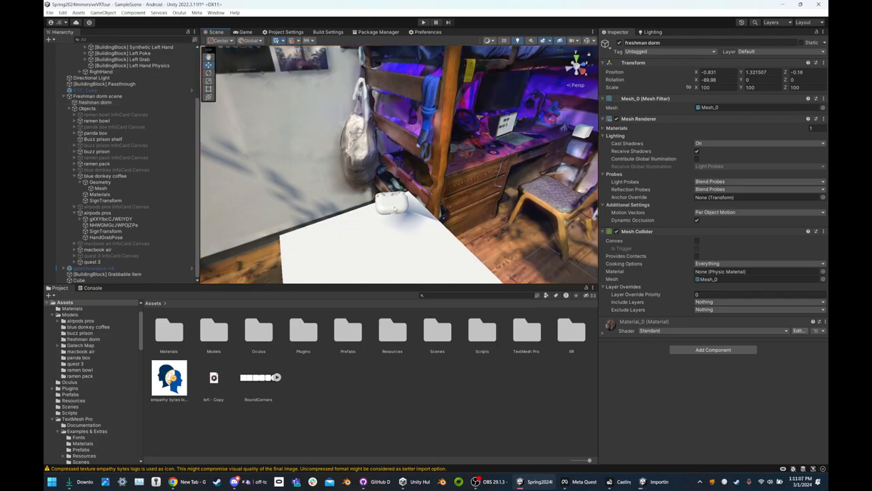
click(391, 202)
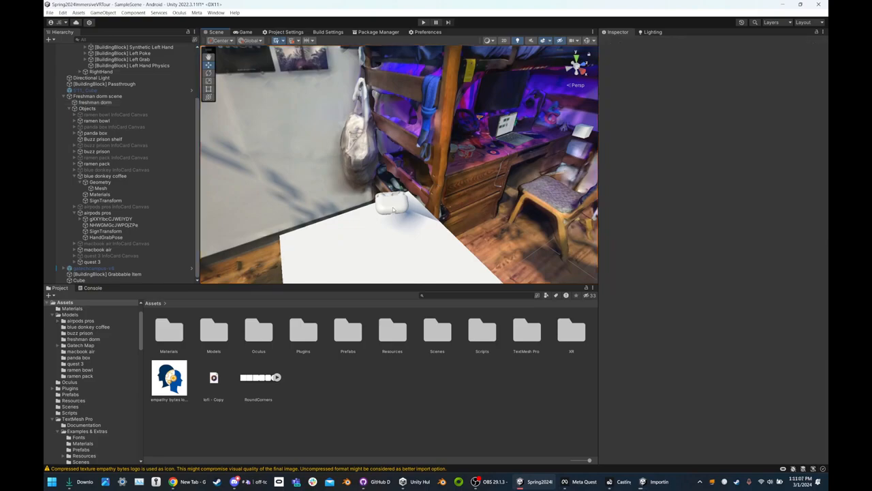
Inspect the HandGrabPose's finger freedom options and expand its Joint Angles
click(80, 218)
click(86, 236)
right_drag(239, 231, 233, 237)
key(w)
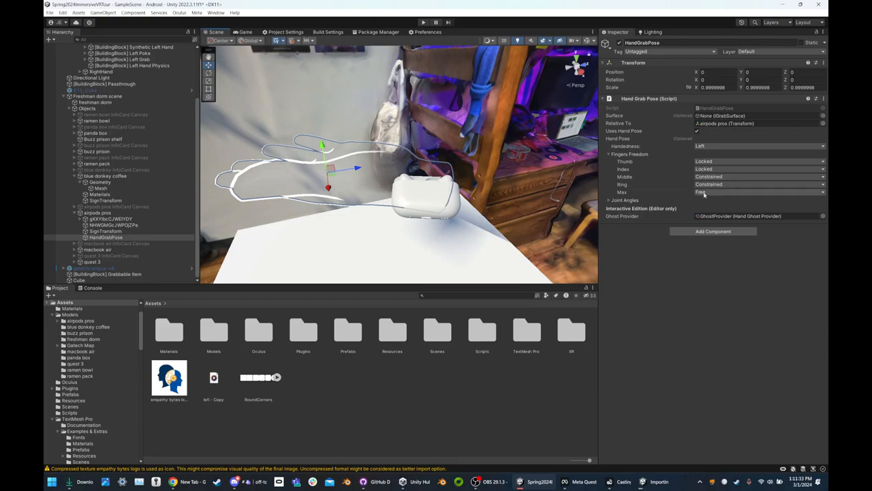
click(703, 194)
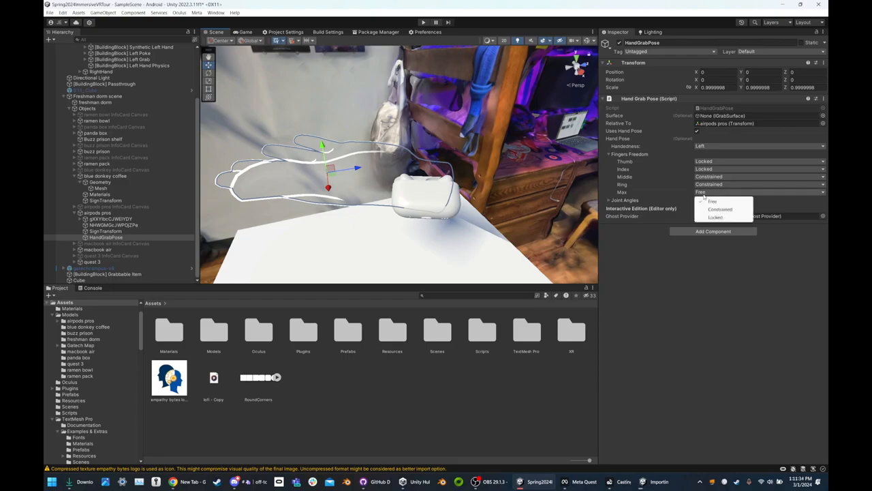
click(671, 259)
click(608, 201)
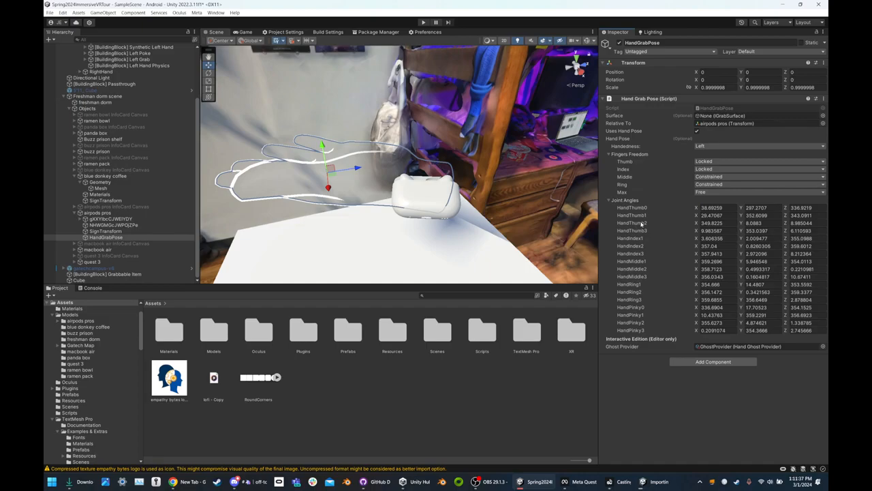
Turn the HandGrabPose to about 179 degrees around Y and shift it to about X 0.186, Z 0.030
key(s)
right_drag(458, 173, 456, 173)
scroll(458, 173, up, 1)
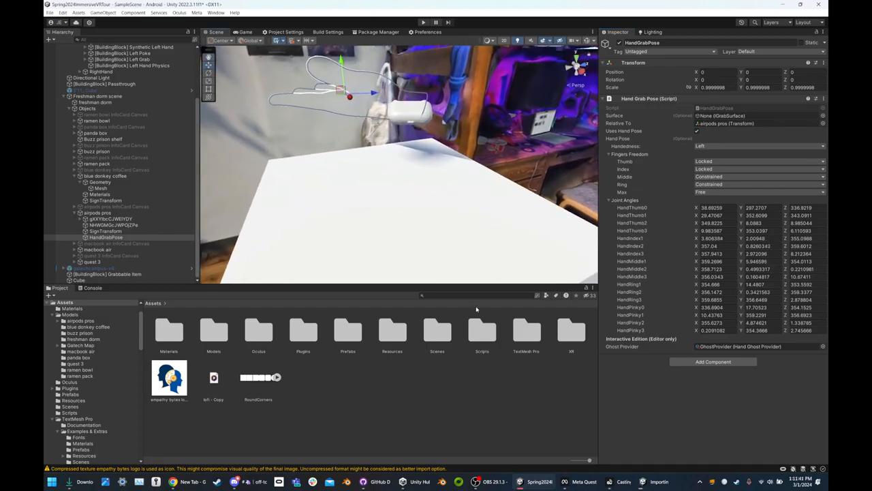
key(e)
right_drag(433, 250, 434, 223)
key(q)
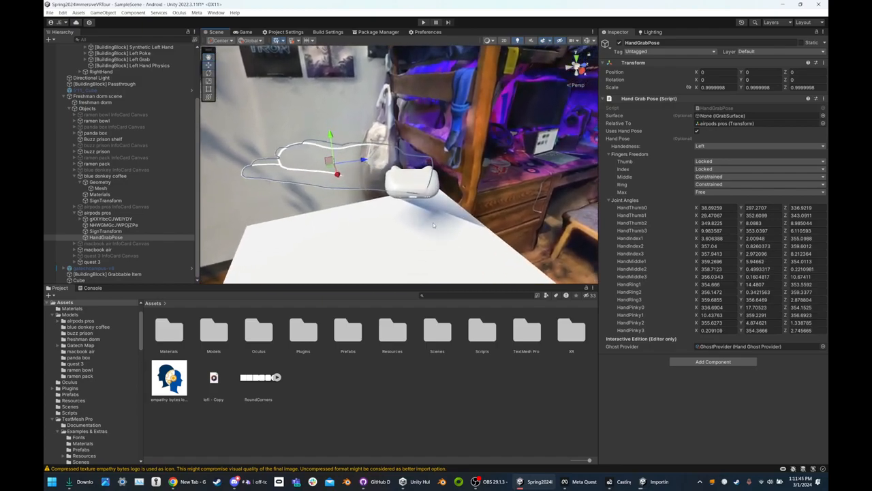
key(w)
right_drag(423, 180, 438, 215)
key(s)
key(e)
key(s)
drag(373, 221, 355, 223)
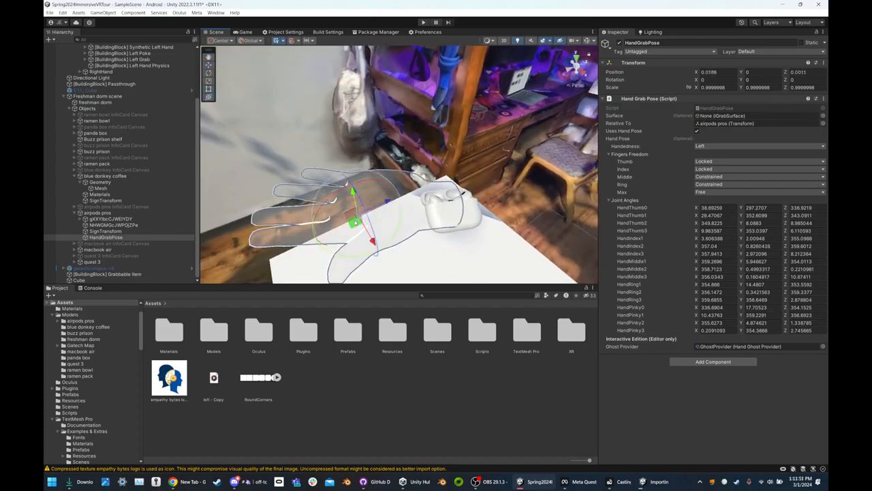
drag(349, 258, 74, 144)
key(s)
mouse_move(306, 174)
right_down()
mouse_move(314, 175)
mouse_move(309, 163)
right_up()
key(q)
key(w)
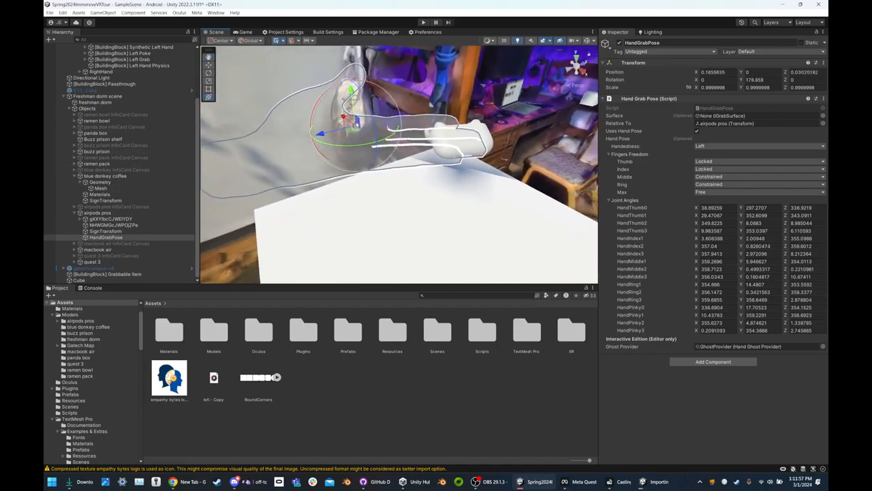
Move the HandGrabPose hand under the airpods case, to about X 0.123, Y -0.042, Z 0.012
drag(349, 102, 357, 141)
key(e)
right_drag(357, 142, 504, 220)
drag(424, 214, 410, 185)
right_drag(410, 185, 389, 109)
key(w)
key(s)
key(a)
key(w)
key(d)
drag(323, 156, 346, 147)
key(a)
right_drag(347, 147, 342, 96)
key(w)
key(s)
key(w)
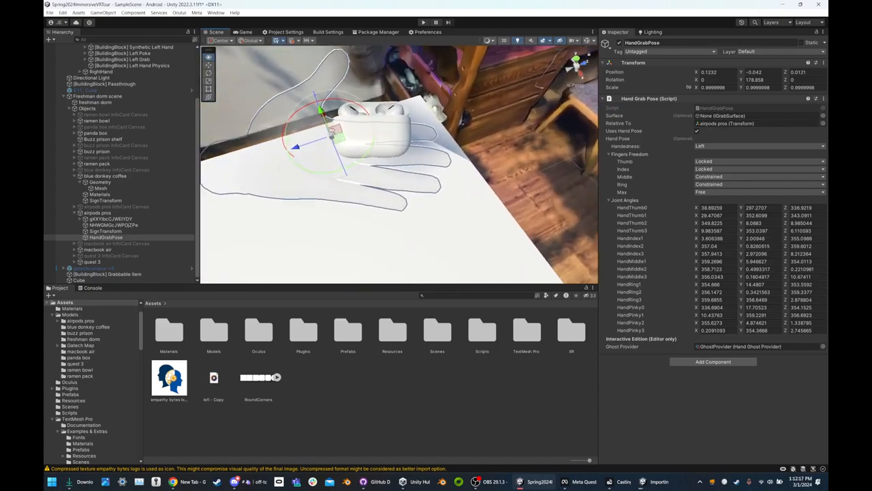
Tilt the HandGrabPose to about X 7.55, Y 179.07, Z 3.17 and nudge it to about X 0.122, Y -0.045, Z 0.015
right_drag(332, 132, 334, 139)
scroll(334, 139, up, 1)
drag(336, 143, 329, 131)
right_drag(331, 133, 394, 75)
scroll(376, 107, up, 5)
scroll(377, 110, down, 8)
key(d)
scroll(367, 85, down, 6)
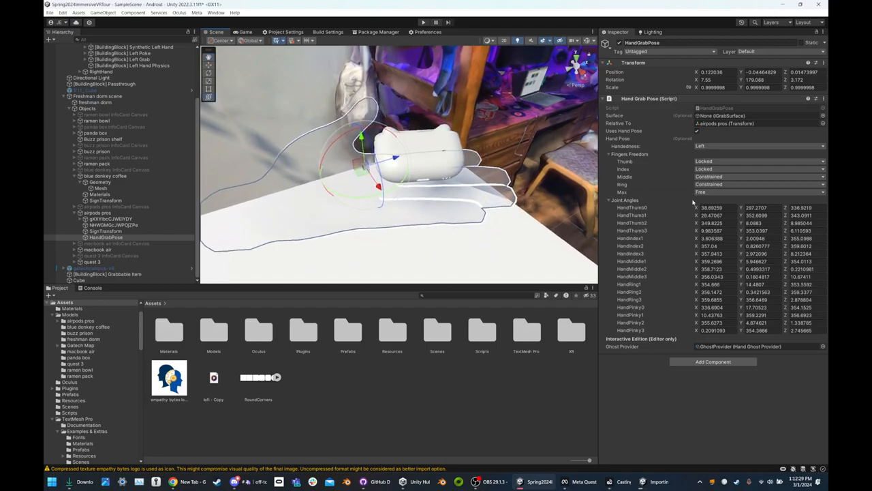
Try changing the HandThumb0 joint angles, undo those trials, and set HandThumb2's X angle to about 270.49
drag(697, 208, 721, 207)
key(ctrl+z)
drag(741, 210, 785, 205)
click(790, 208)
key(ctrl+z)
click(699, 215)
drag(697, 223, 503, 226)
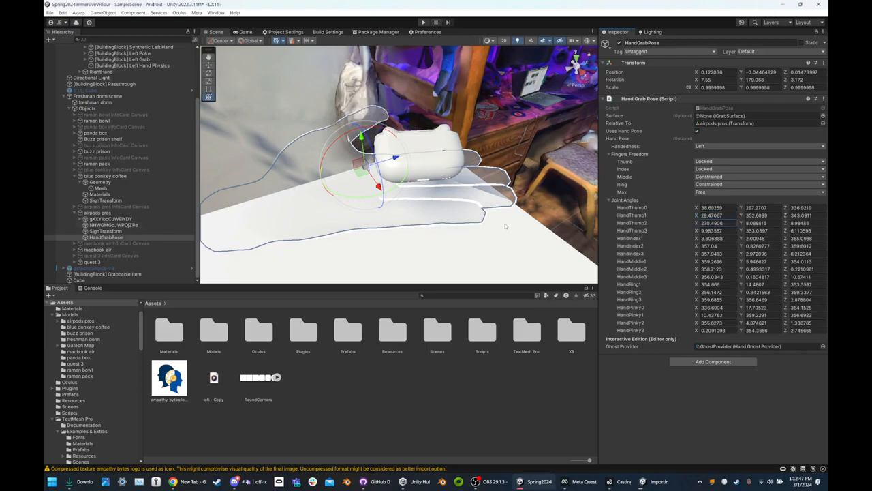
Try changing HandIndex1's X, Y and Z joint angles one at a time, undoing each change
drag(695, 237, 436, 236)
key(ctrl+z)
drag(742, 238, 142, 225)
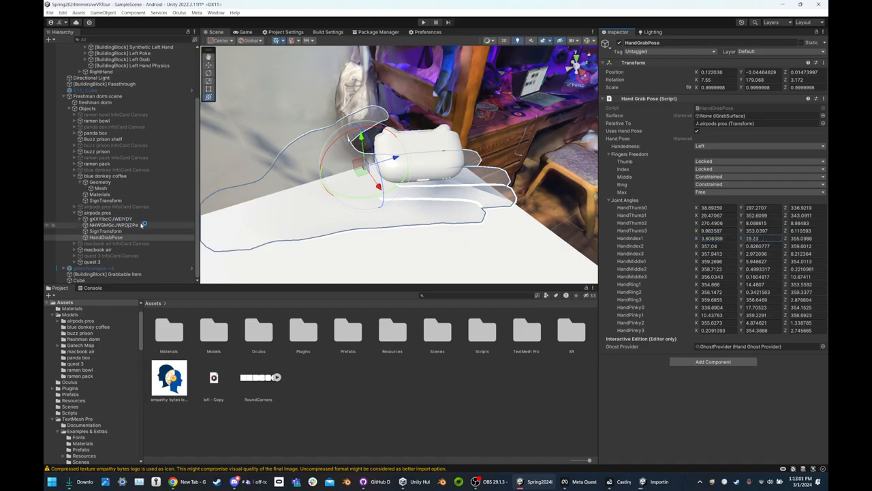
key(ctrl+z)
drag(785, 240, 636, 426)
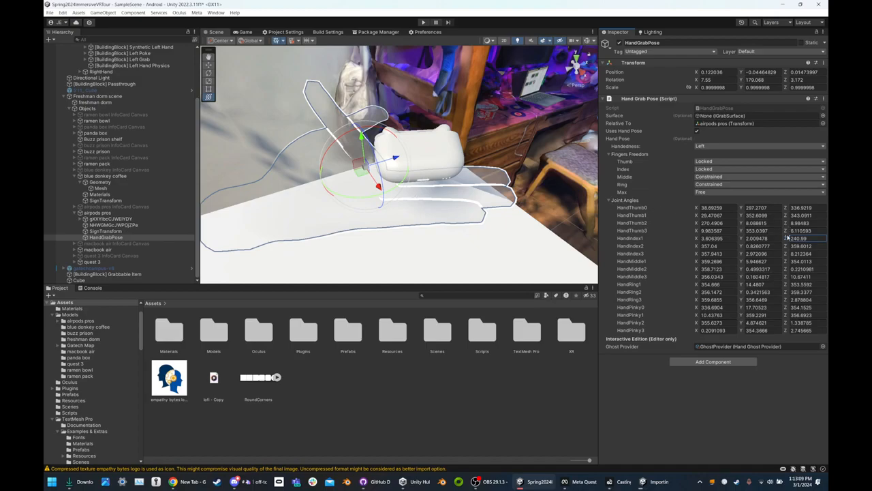
key(ctrl+z)
Set HandIndex1's Z joint angle to 41.2 and check the index finger against the airpods case
text(41.2)
key(Return)
right_drag(545, 235, 540, 221)
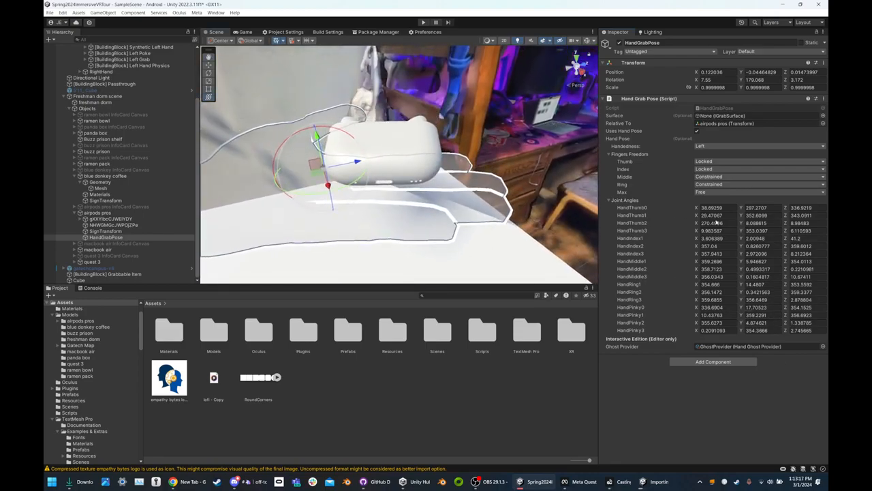
Undo the last joint angle change and set HandIndex1's Z angle to 4.1
key(ctrl+z)
click(794, 239)
text(4.1)
key(Return)
drag(785, 240, 784, 241)
text(4.82)
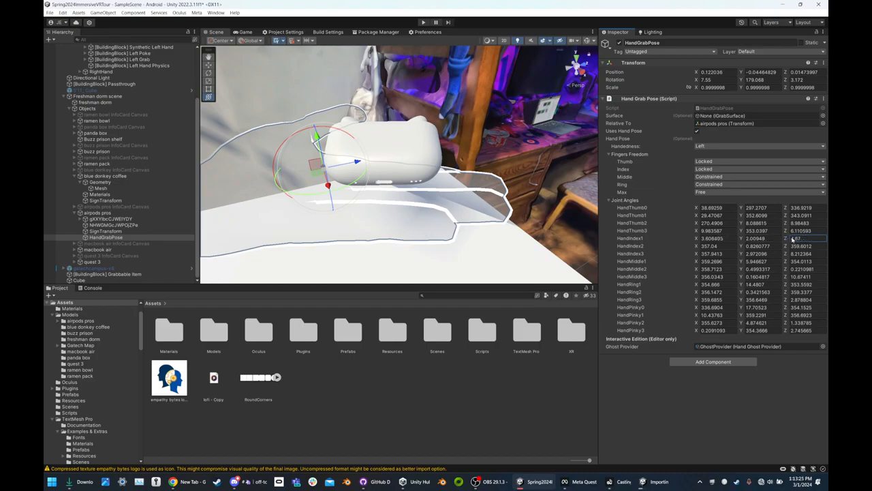
key(Escape)
Change HandIndex1's Z joint angle to about 55.27 and reselect the HandGrabPose to refresh the hand preview
right_drag(488, 203, 473, 153)
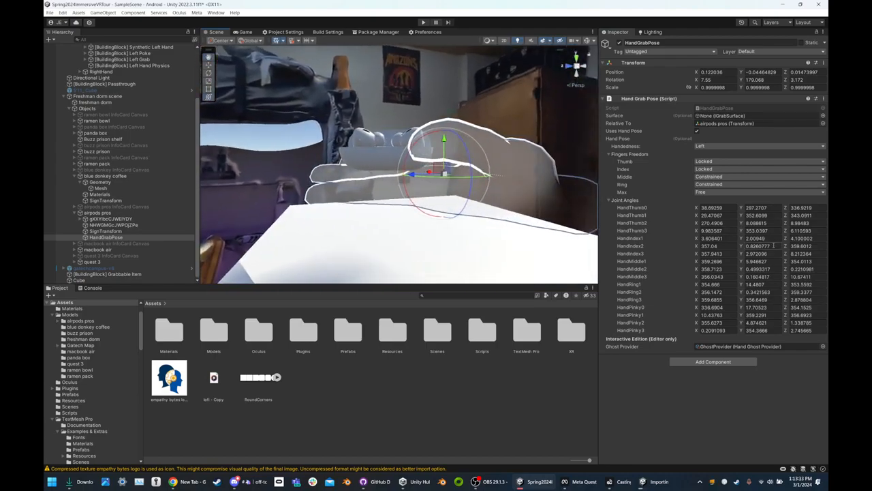
drag(787, 240, 794, 238)
drag(68, 235, 331, 238)
click(695, 394)
click(596, 218)
click(402, 146)
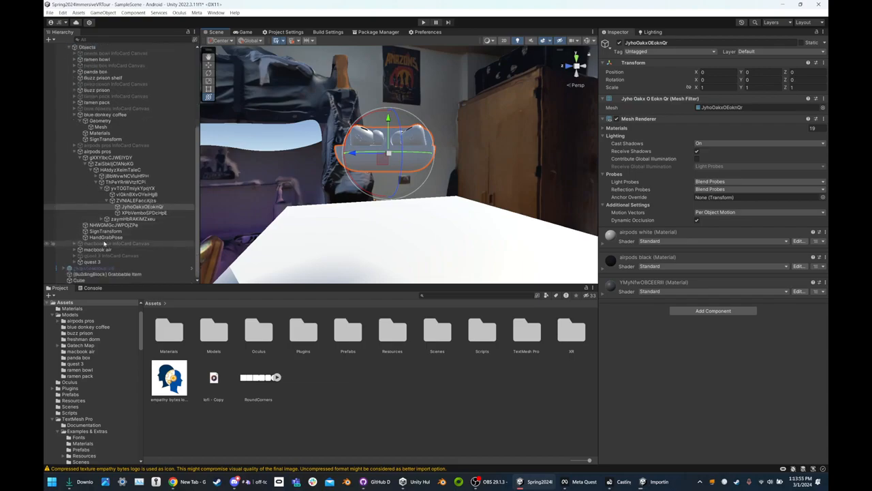
click(95, 237)
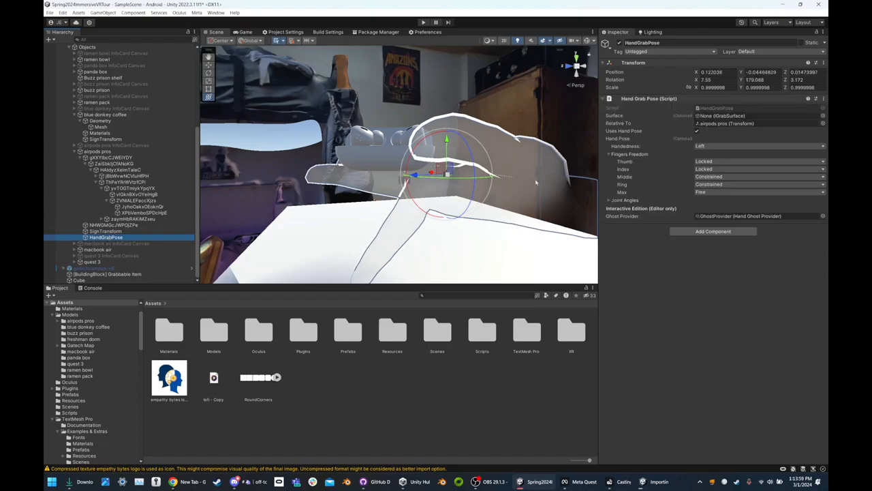
Change HandIndex1's Z joint angle to 22.92, reselect the HandGrabPose and expand its Joint Angles
click(616, 200)
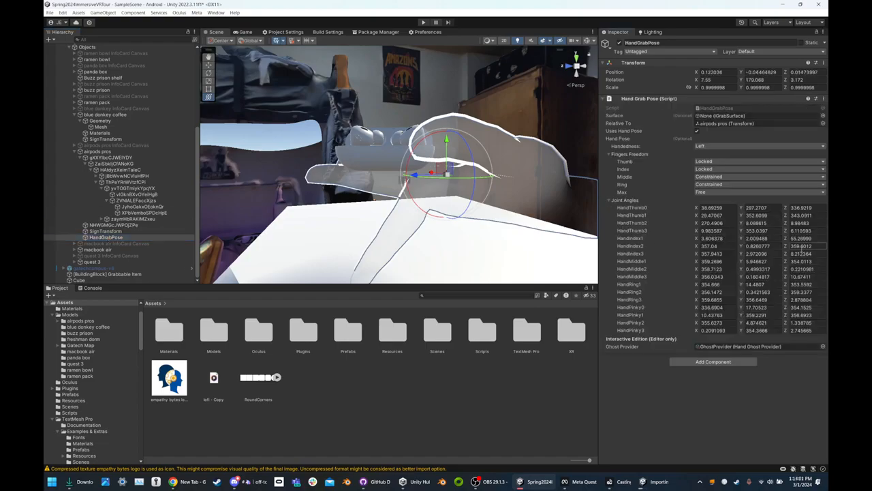
click(790, 238)
text(44.11)
drag(658, 239, 578, 239)
click(109, 231)
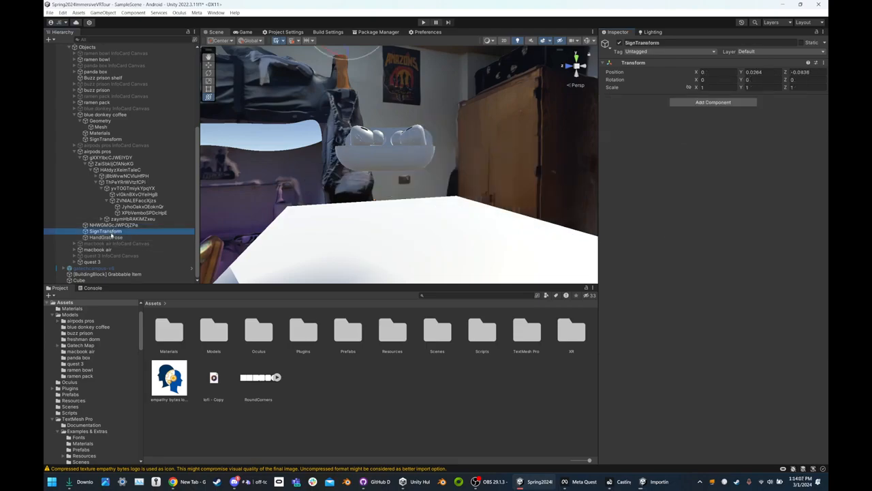
click(106, 237)
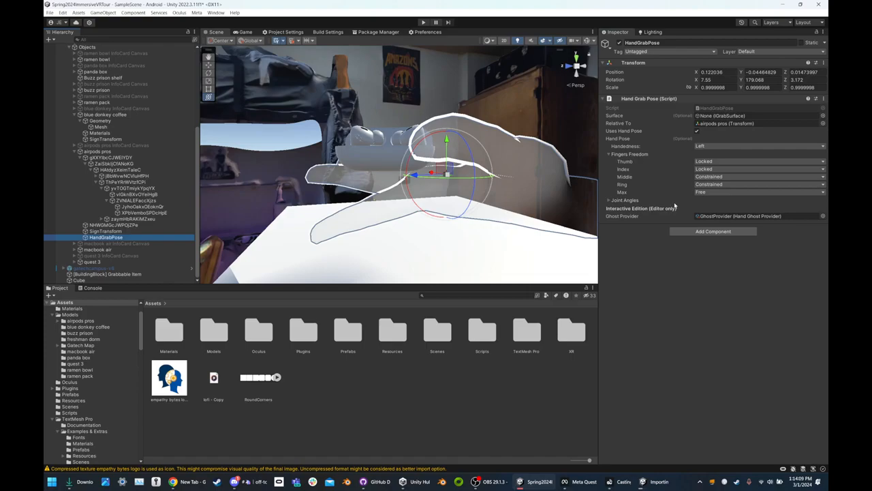
click(608, 200)
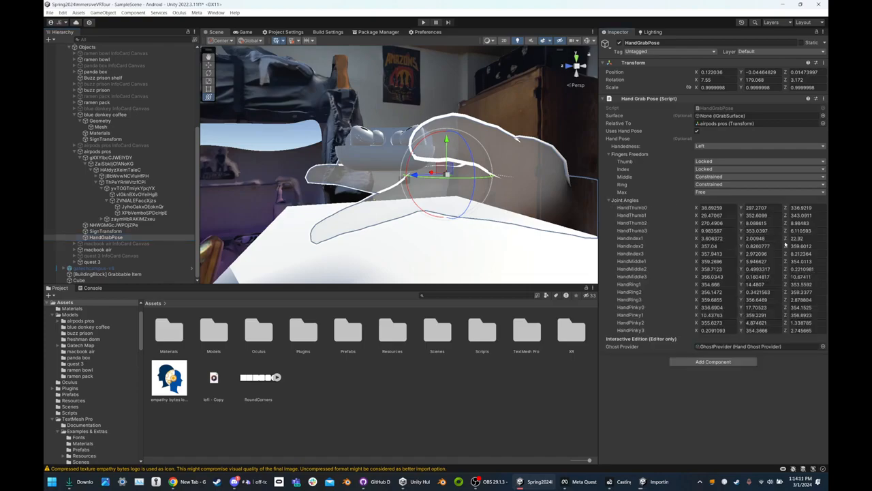
Adjust HandIndex1's Z joint angle once more and reselect the HandGrabPose
mouse_move(787, 240)
mouse_down()
mouse_move(743, 240)
mouse_move(780, 240)
mouse_up()
click(140, 236)
click(527, 203)
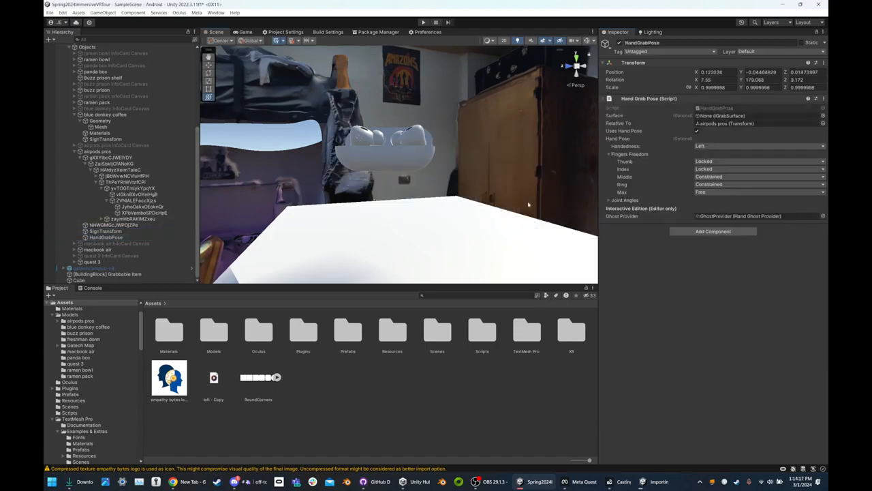
Reselect the HandGrabPose, expand its Joint Angles and set HandThumb1's Z angle to 359.3
click(132, 238)
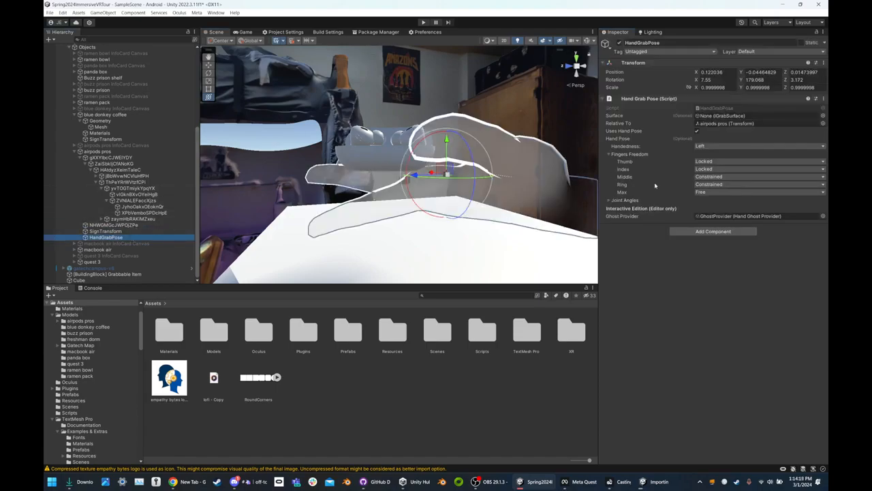
click(609, 200)
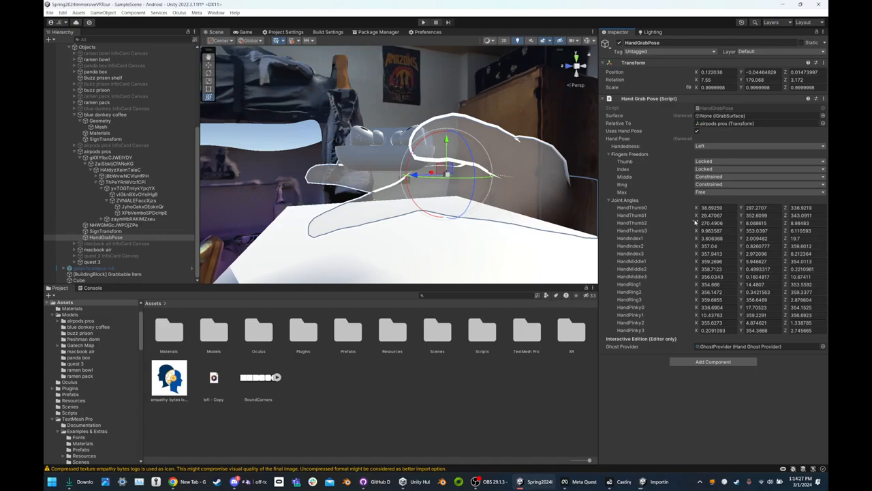
right_drag(525, 113, 347, 168)
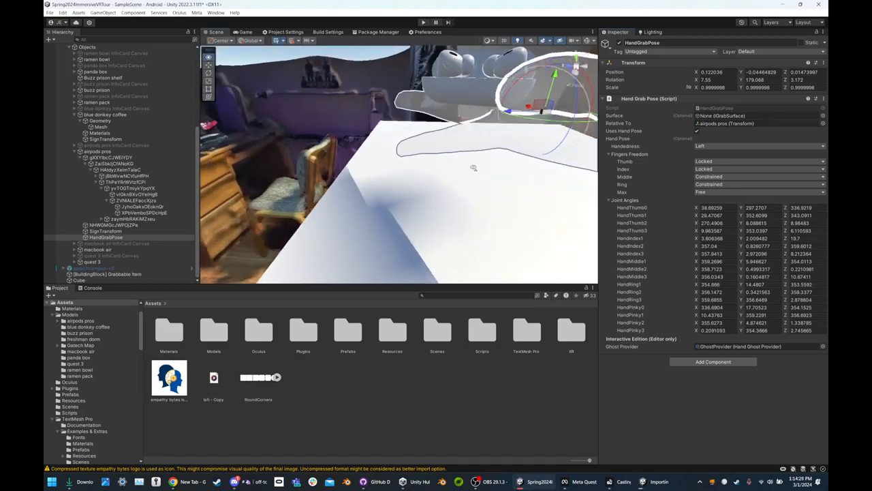
key(s)
key(w)
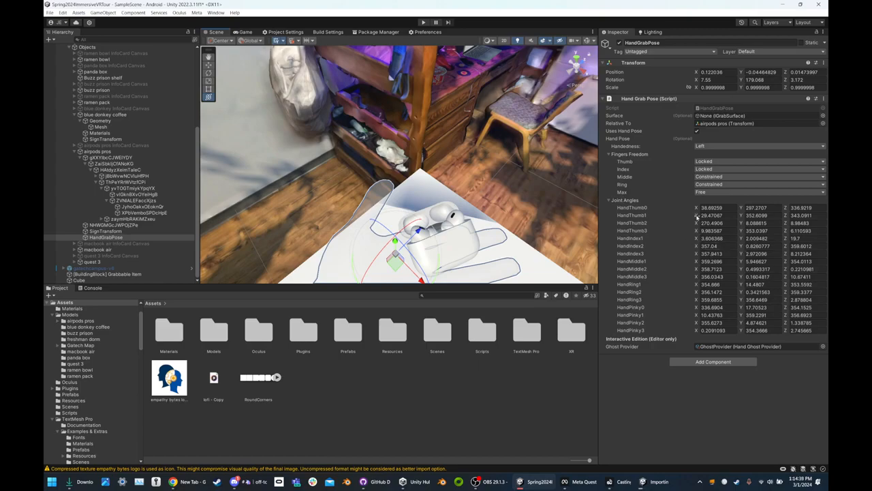
click(804, 215)
text(358.3)
mouse_move(52, 214)
mouse_down()
mouse_move(78, 209)
mouse_move(53, 218)
mouse_up()
right_drag(390, 192, 426, 170)
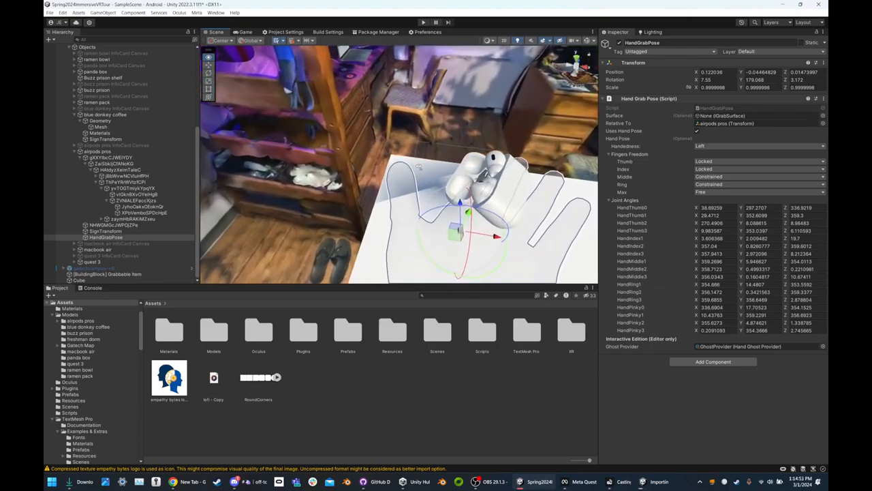
Change HandThumb1's Z joint angle to about 0.5 and reselect the HandGrabPose to refresh the hand preview
drag(785, 217, 788, 217)
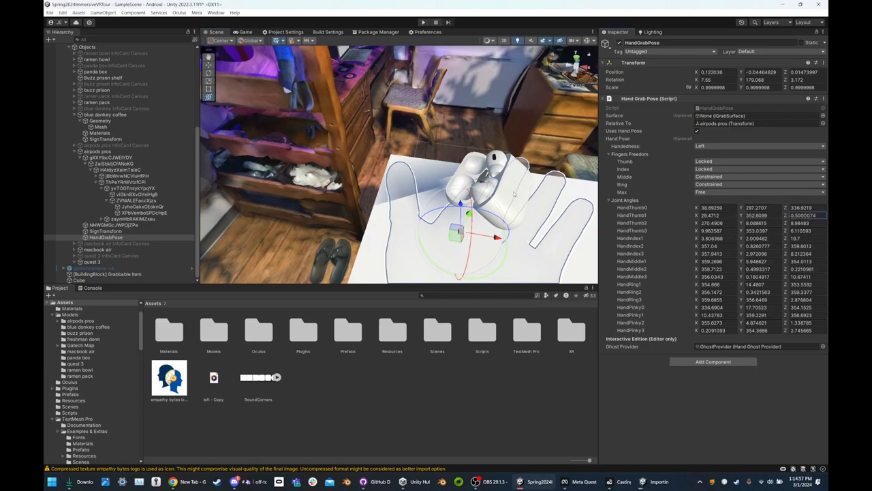
click(514, 196)
click(151, 237)
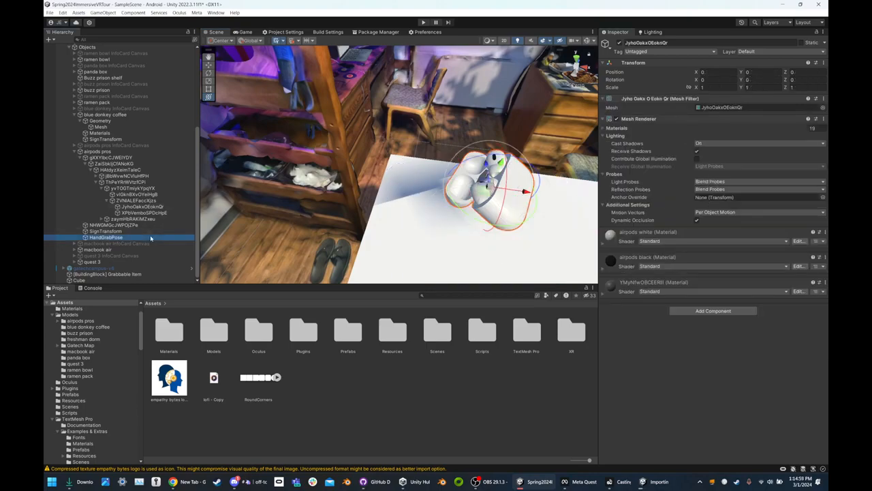
double_click(151, 237)
right_drag(341, 179, 286, 205)
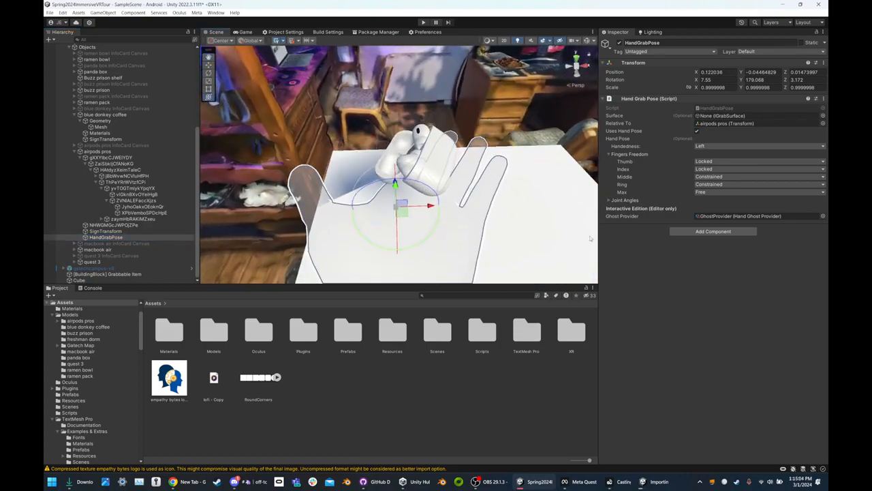
Set HandThumb1's Z joint angle to about 10 and switch Uses Hand Pose off and on again
click(609, 201)
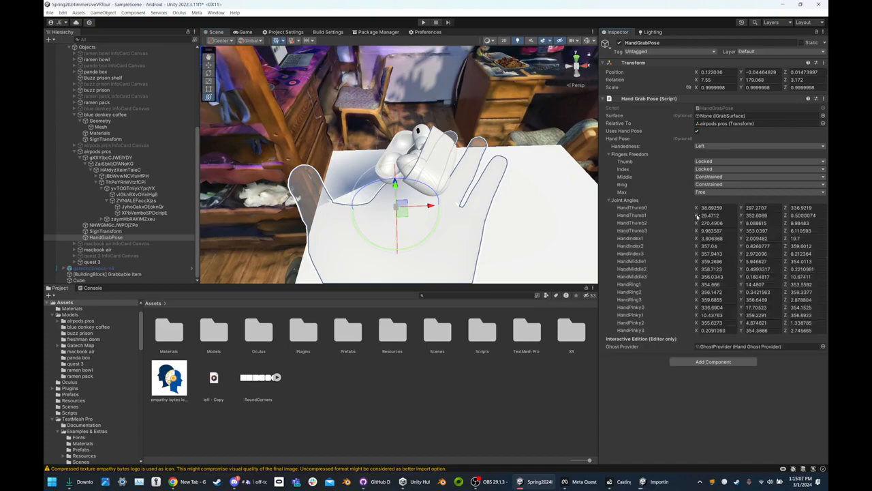
mouse_move(786, 216)
mouse_down()
mouse_move(809, 216)
mouse_move(794, 210)
mouse_up()
text(35)
click(697, 131)
click(698, 132)
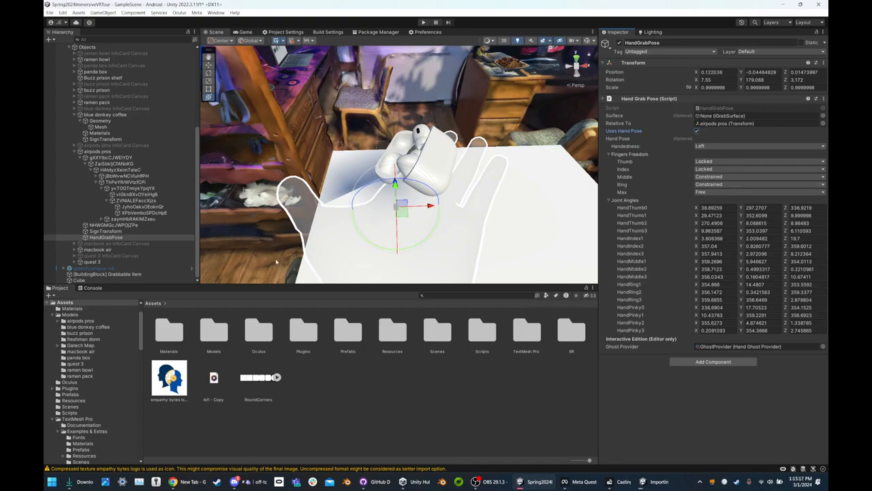
Review the components of airpods pros and try to assign that object as the HandGrabPose's Surface
click(95, 152)
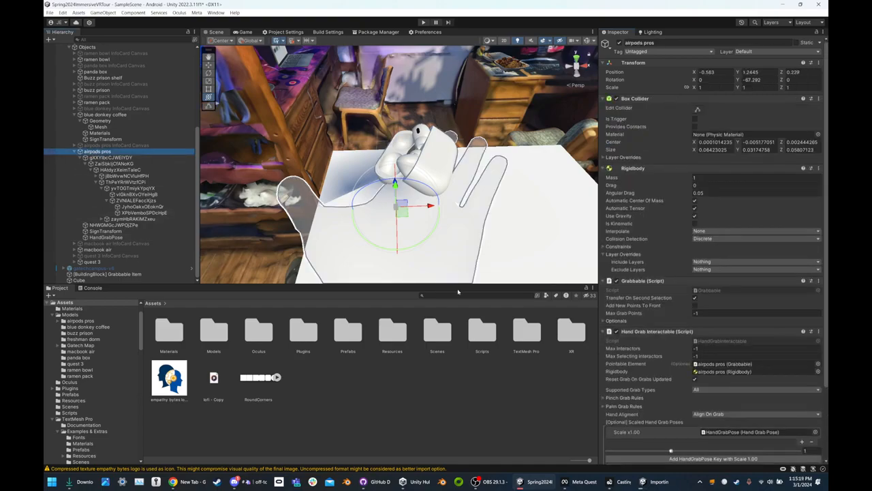
scroll(655, 285, down, 3)
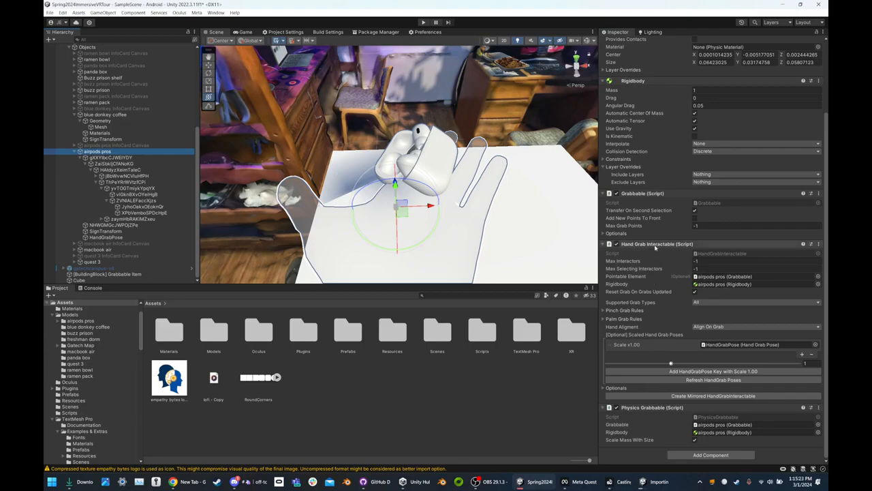
click(105, 237)
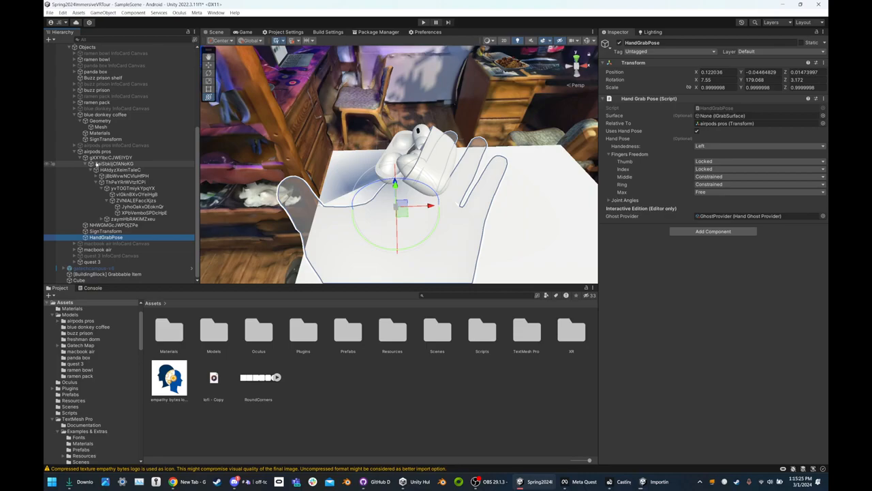
drag(103, 152, 611, 151)
drag(697, 110, 722, 116)
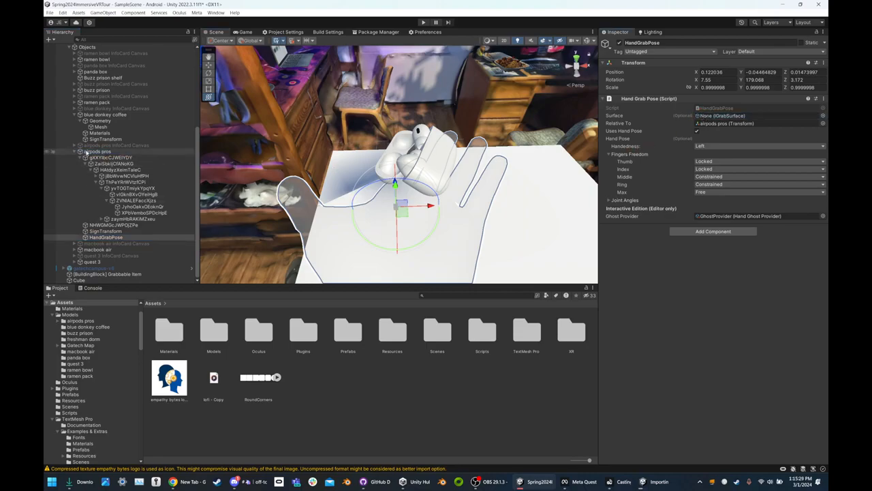
Look through the components that can be added to airpods pros, searching for surface, grabbable and hand grab surface
click(87, 152)
scroll(665, 422, down, 5)
click(684, 453)
text(surface)
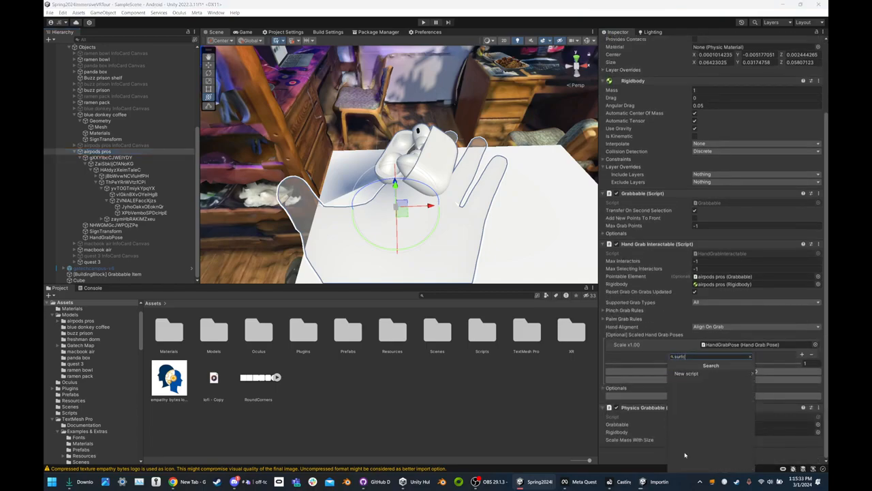
key(Down)
key(Down)
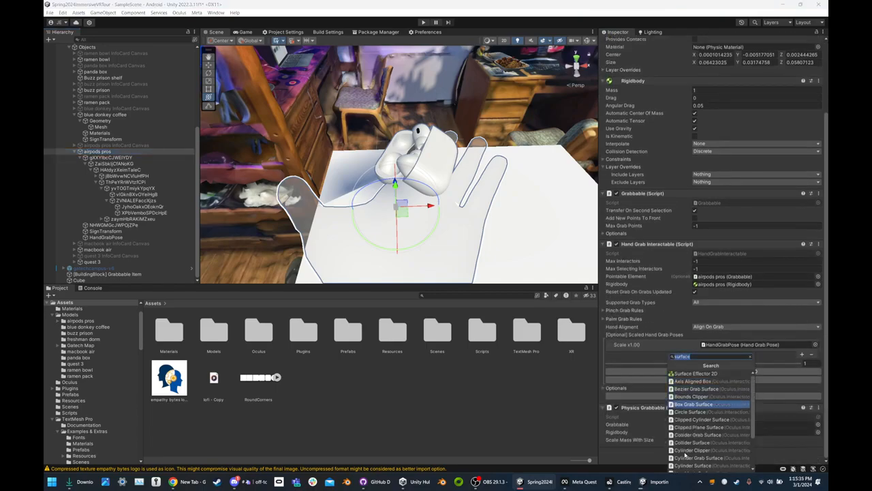
text(grabba)
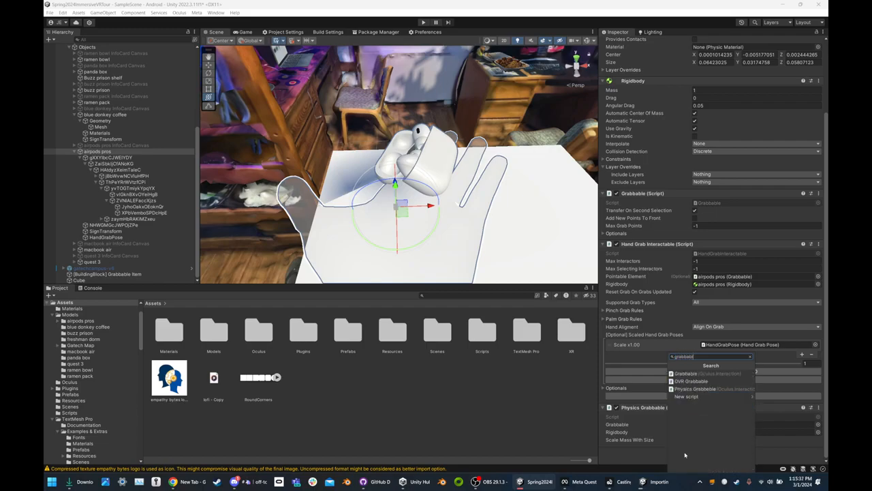
text(bl)
key(Down)
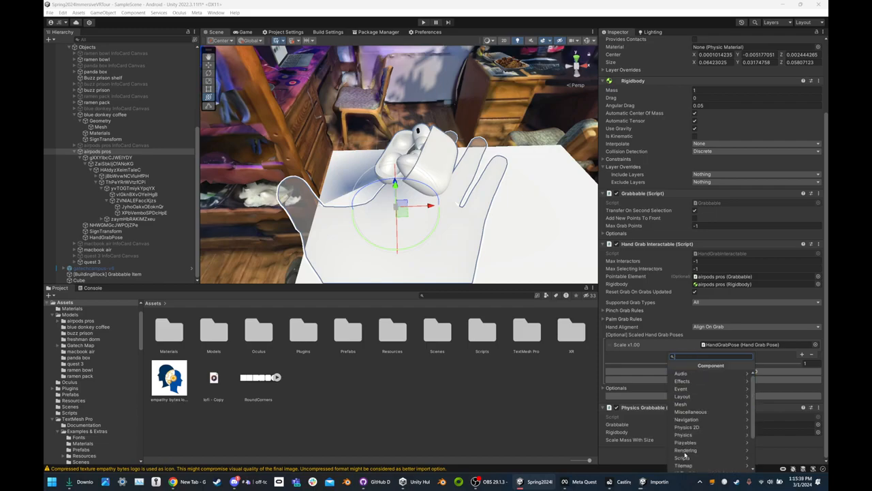
text(hand grab sur)
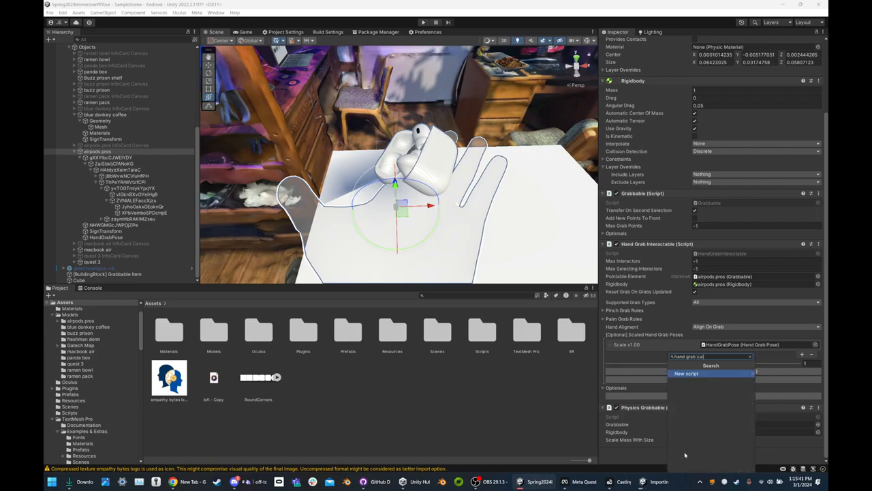
key(BackSpace)
key(BackSpace)
key(BackSpace)
key(BackSpace)
key(BackSpace)
key(BackSpace)
key(BackSpace)
key(BackSpace)
key(BackSpace)
key(BackSpace)
key(BackSpace)
key(BackSpace)
key(BackSpace)
text(grab s)
key(BackSpace)
key(BackSpace)
key(BackSpace)
key(BackSpace)
key(BackSpace)
key(BackSpace)
Find the surface components, add a Box Grab Surface to airpods pros and expand its Data settings
text(surface)
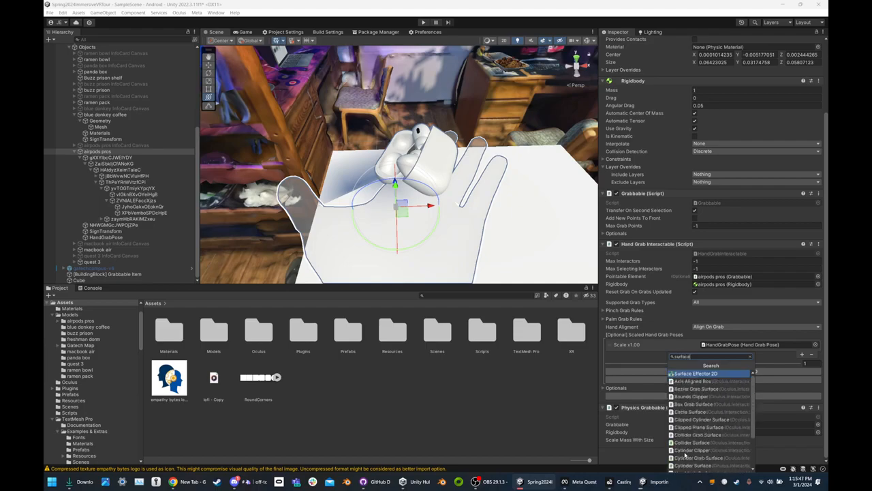
scroll(712, 422, down, 3)
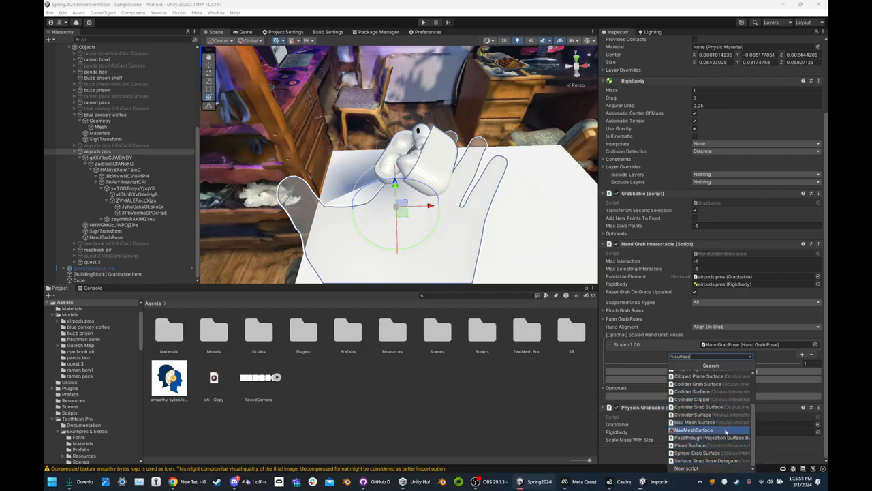
scroll(725, 432, up, 1)
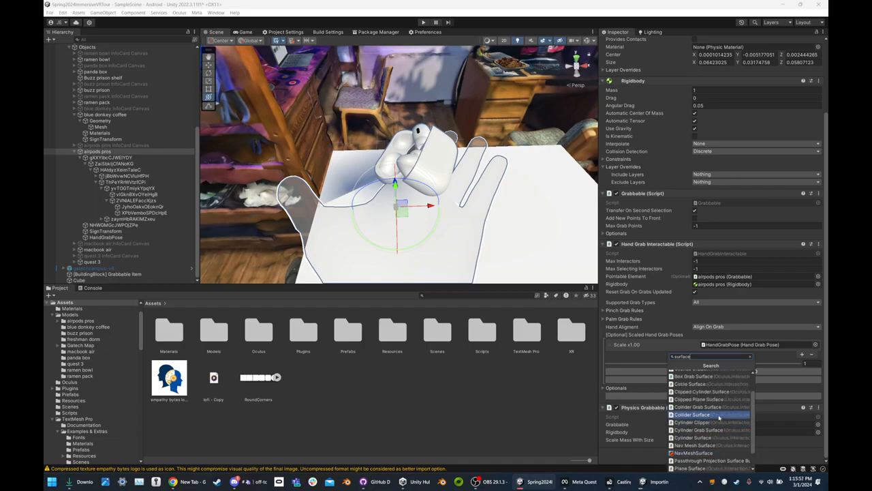
click(711, 376)
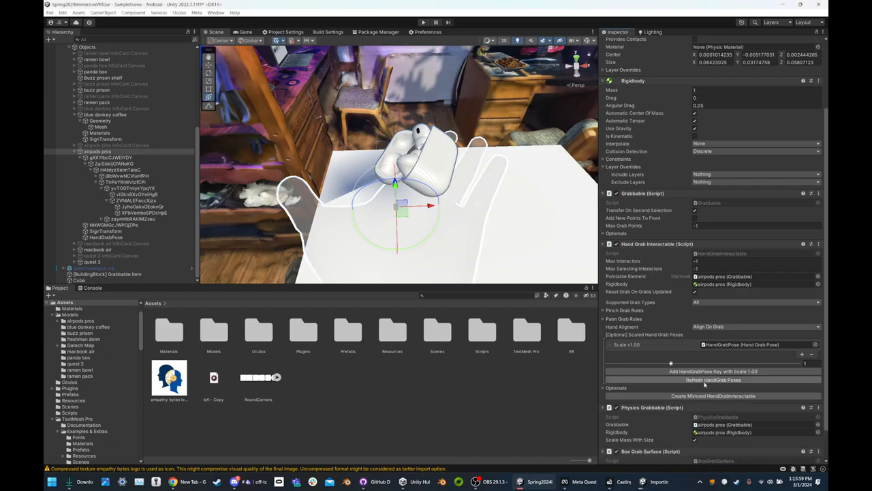
scroll(688, 390, down, 1)
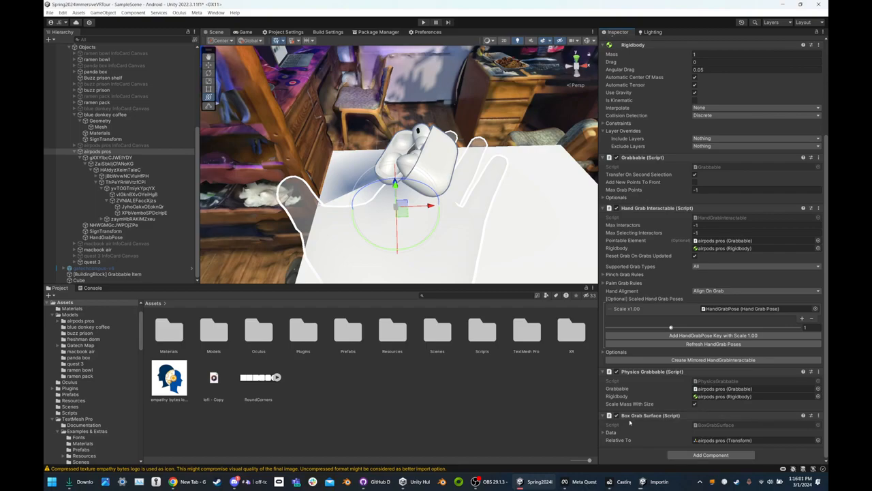
click(611, 432)
scroll(628, 428, down, 1)
scroll(628, 430, down, 1)
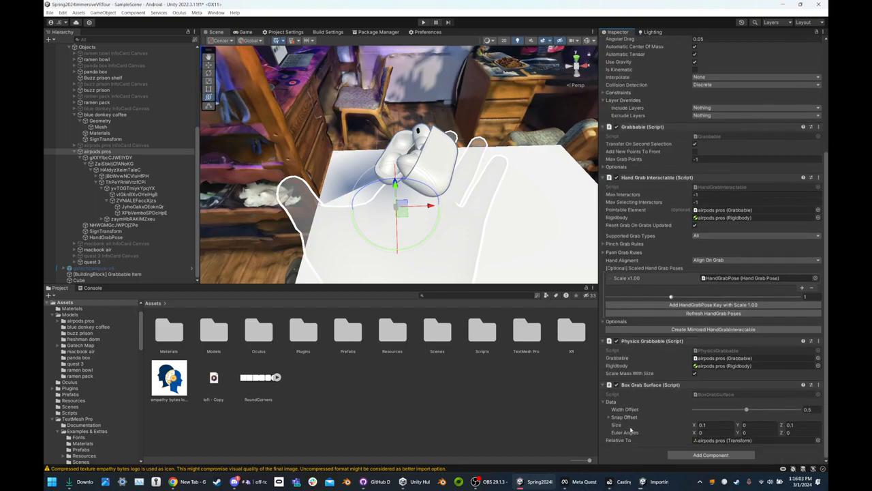
Assign the Box Grab Surface of airpods pros as the HandGrabPose's Surface
right_drag(519, 254, 501, 194)
click(106, 236)
click(723, 216)
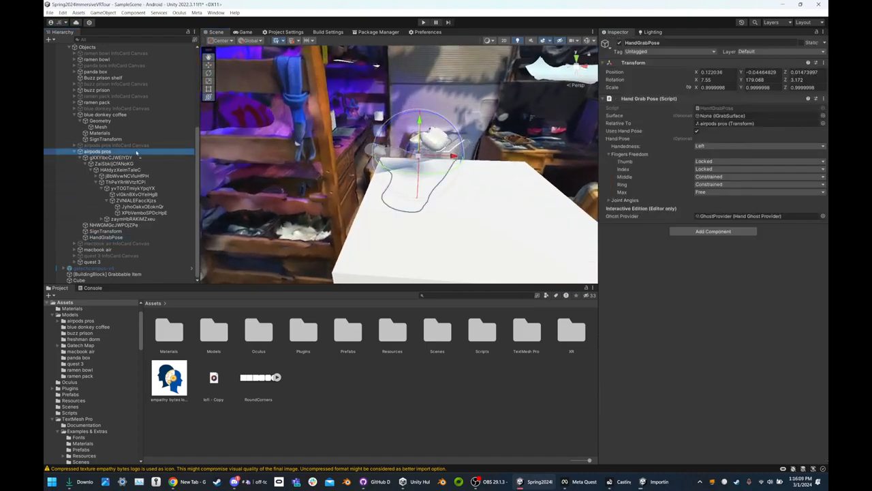
drag(711, 135, 723, 116)
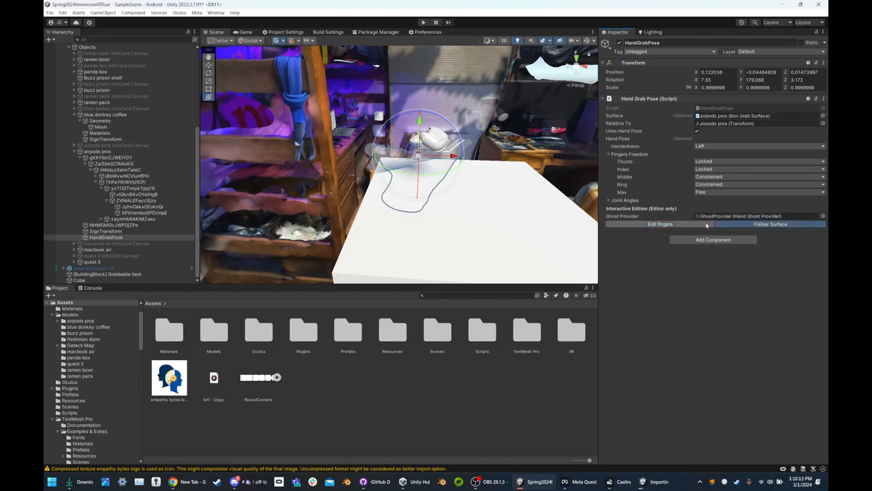
Expand the HandGrabPose's Joint Angles, try a different HandThumb1 angle and undo the change
click(609, 201)
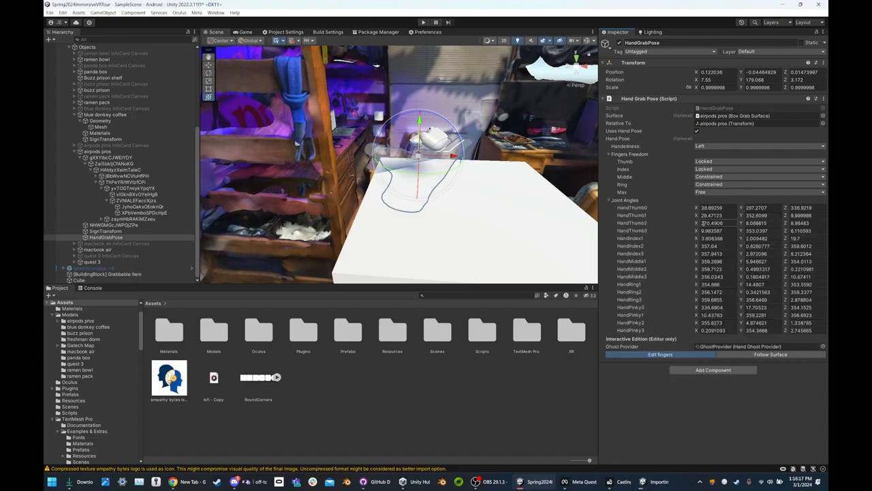
drag(698, 216, 54, 214)
key(ctrl+z)
key(ctrl+z)
right_drag(300, 212, 507, 182)
alt+drag(507, 182, 524, 170)
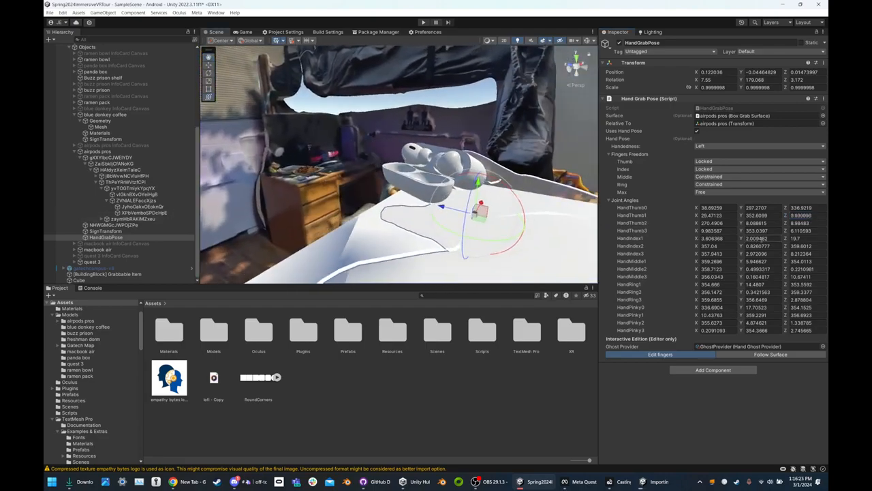
Set HandIndex1's Z joint angle to 18.7 and try the Follow Surface mode
click(791, 238)
text(18.7)
key(Return)
click(746, 355)
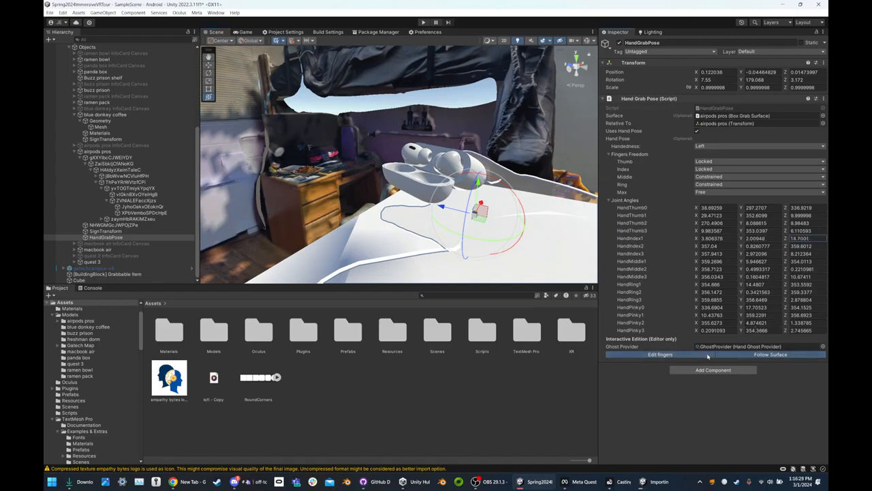
Set HandIndex1's Z joint angle to about 16.3 and reselect the HandGrabPose to refresh the hand preview
click(790, 239)
text(10.4)
key(Return)
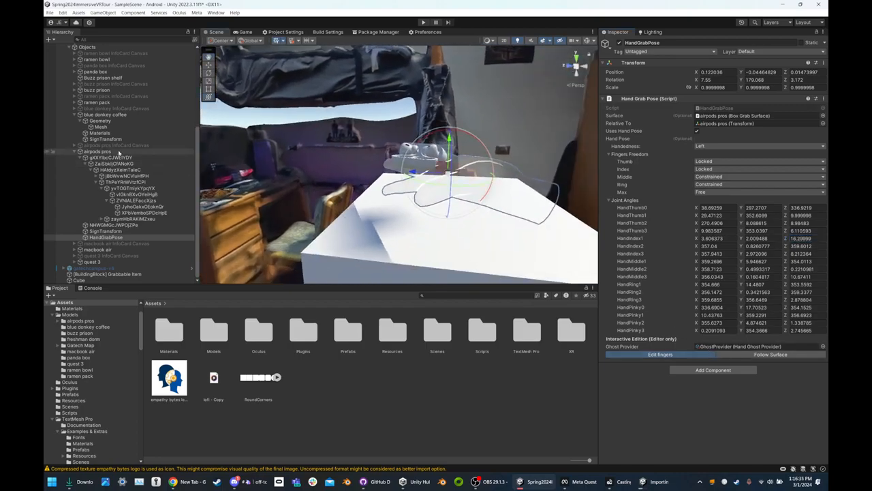
click(118, 152)
click(143, 238)
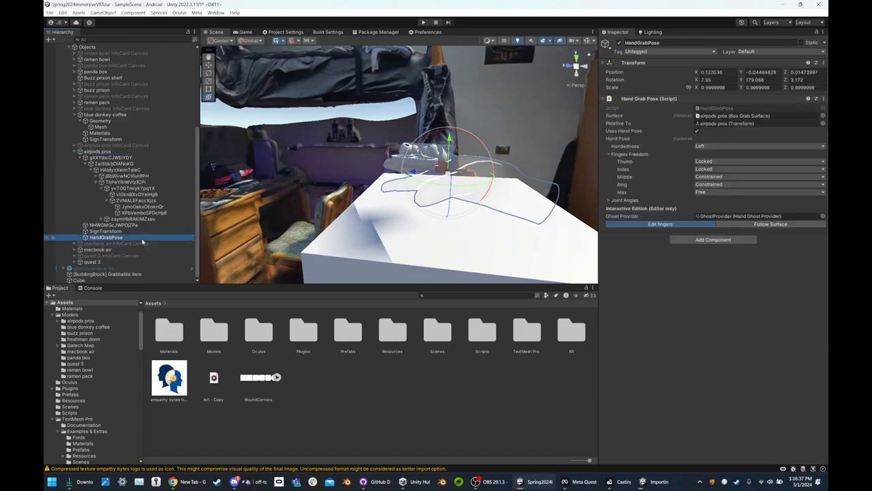
Clear the HandGrabPose's Surface reference
click(629, 263)
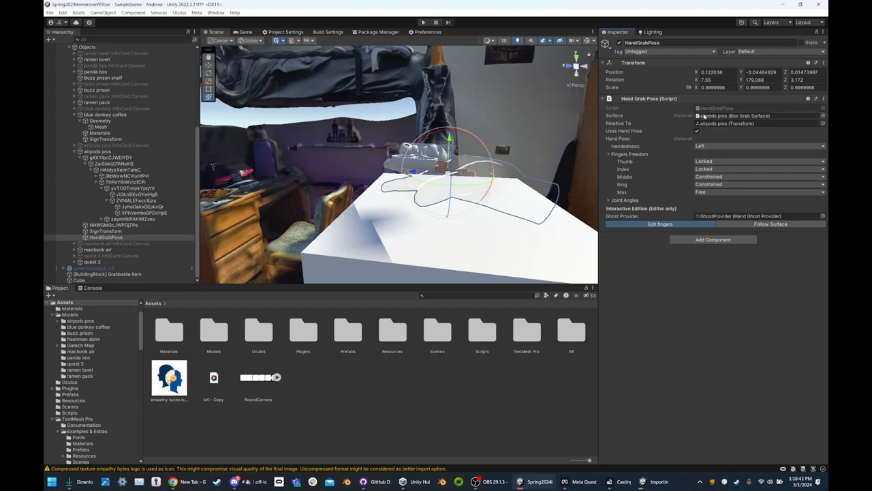
click(772, 115)
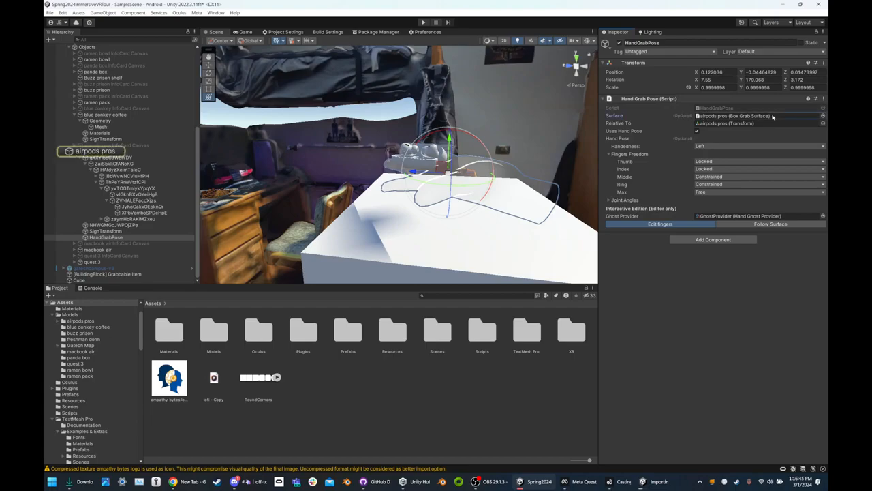
key(Delete)
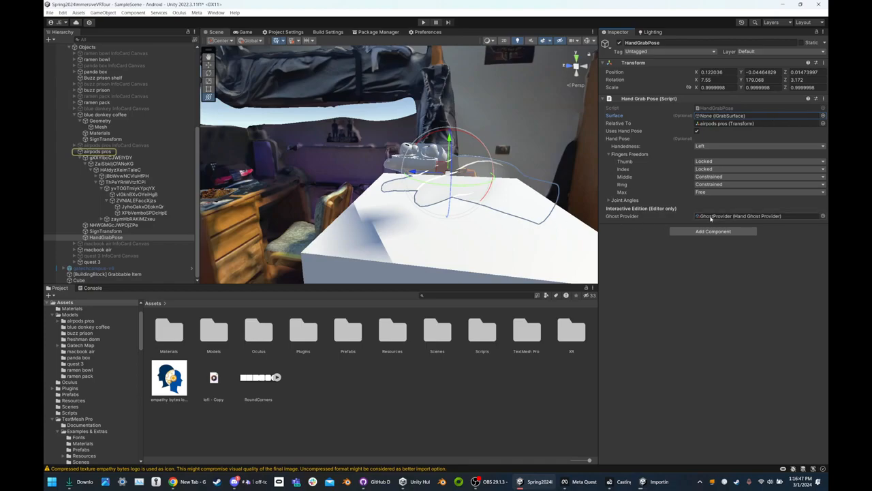
Remove the Box Grab Surface component from the airpods pros object
click(107, 152)
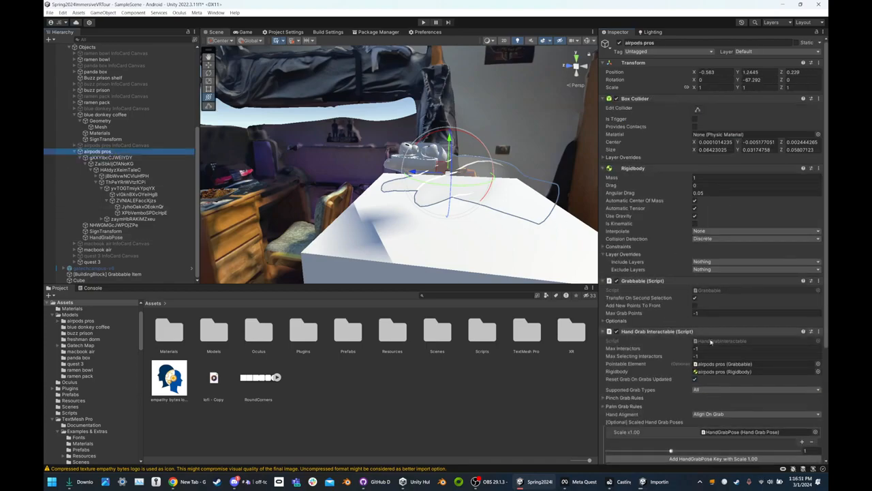
scroll(727, 409, down, 5)
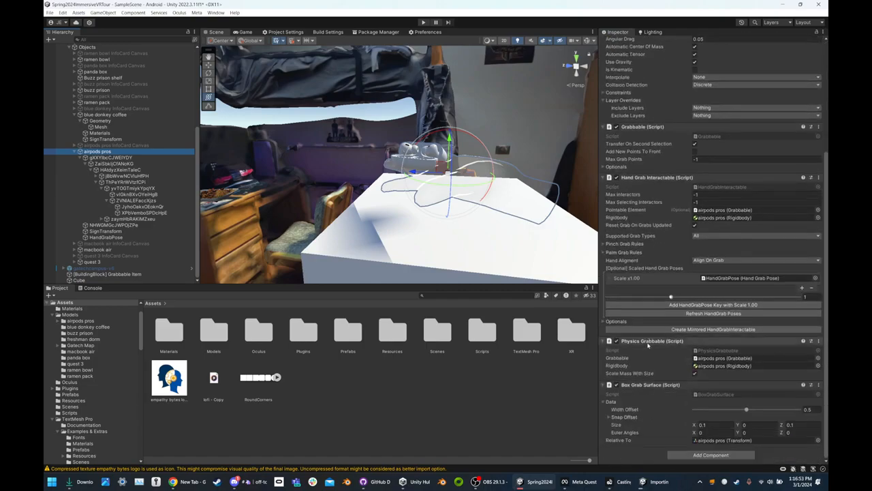
click(818, 385)
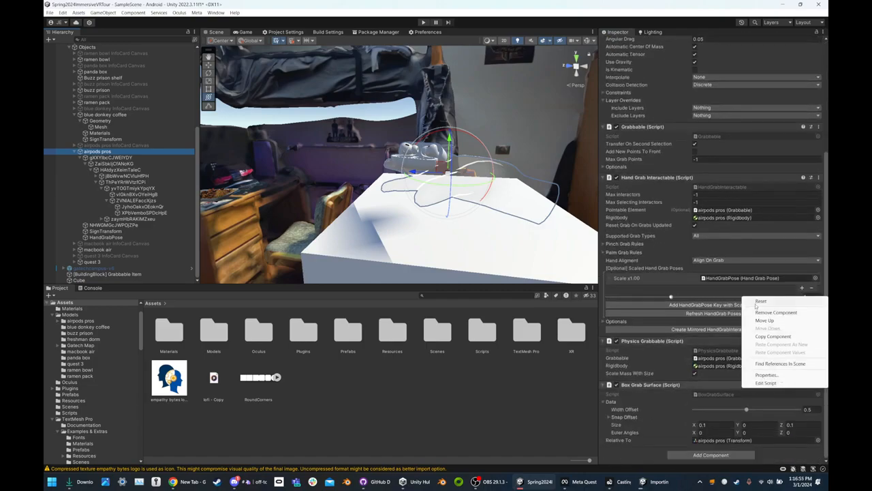
click(753, 310)
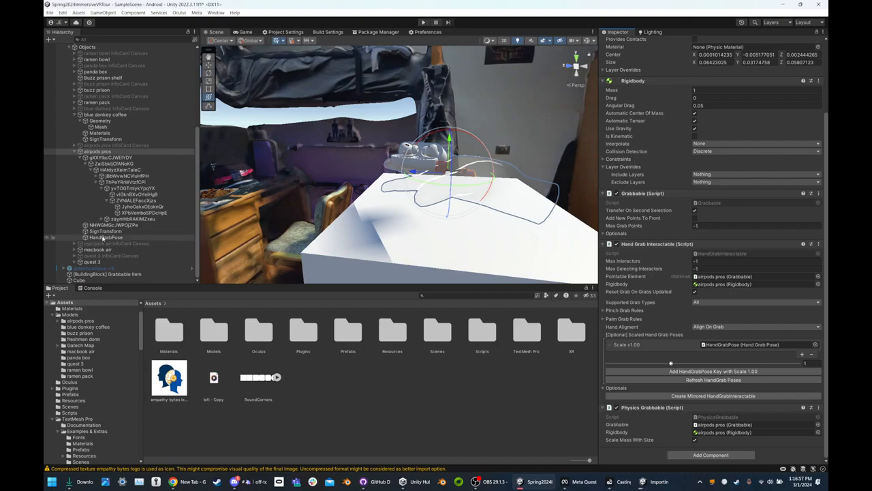
Adjust HandThumb1's Z joint angle slightly on the HandGrabPose and reselect the pose to check the hand preview around the airpods
click(105, 237)
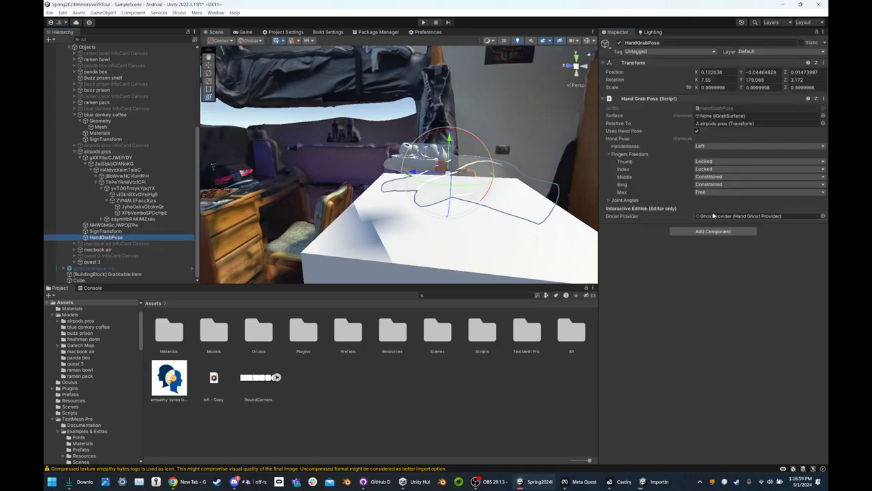
click(608, 200)
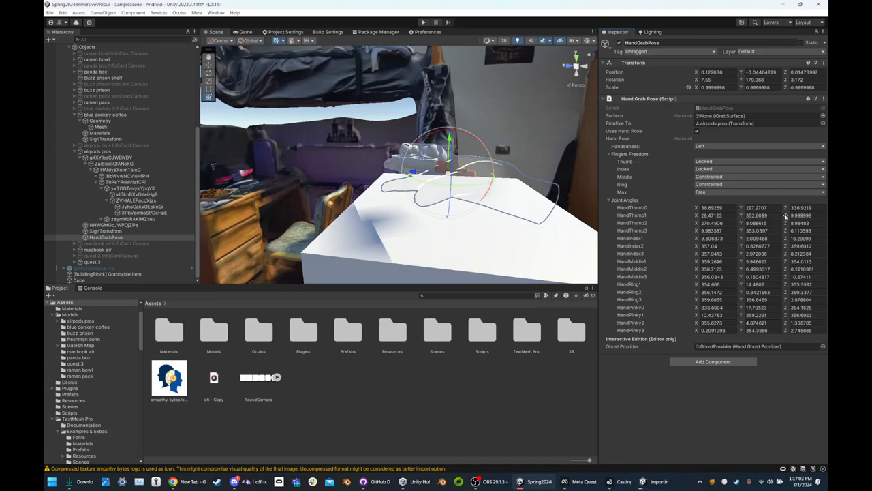
drag(785, 215, 794, 215)
click(99, 231)
click(101, 237)
alt+drag(501, 231, 311, 238)
key(w)
key(a)
right_drag(311, 238, 308, 237)
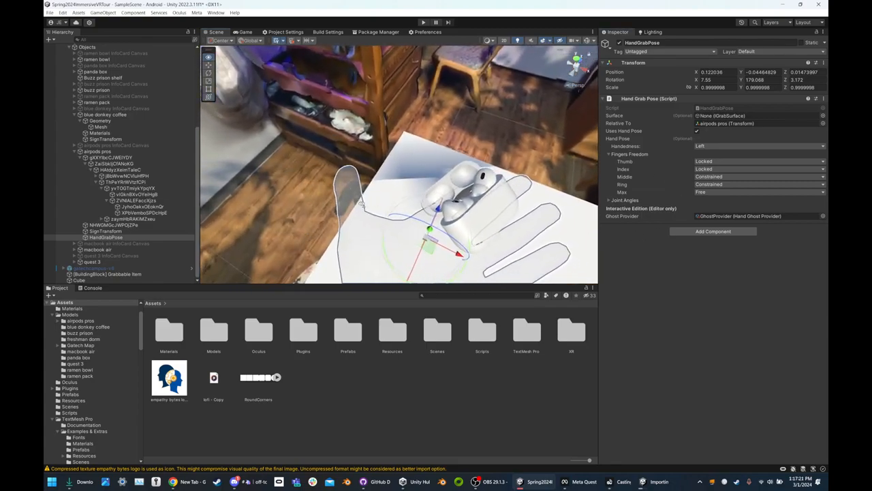
key(f)
mouse_move(373, 169)
alt+mouse_down()
mouse_move(372, 133)
mouse_move(374, 160)
alt+mouse_up()
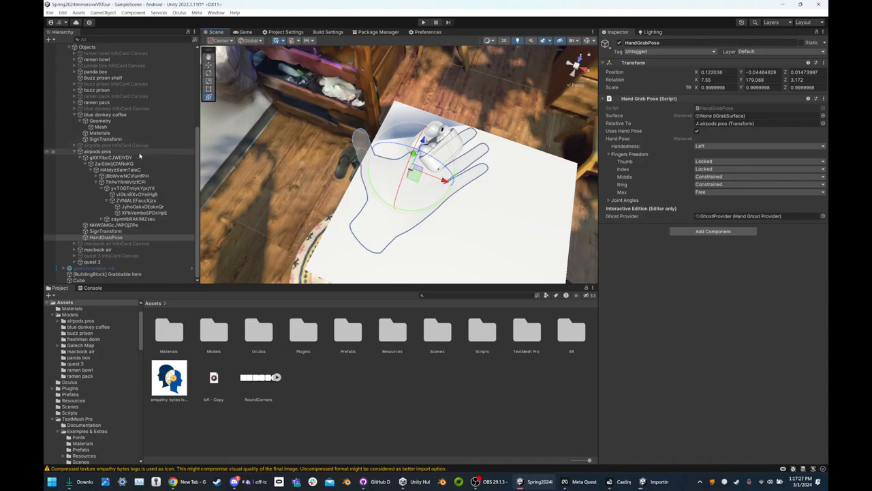
Review the airpods pros components, and examine the When Select and When Unselect events in blue donkey coffee's Pointable Unity Event Wrapper
click(102, 151)
scroll(681, 256, down, 1)
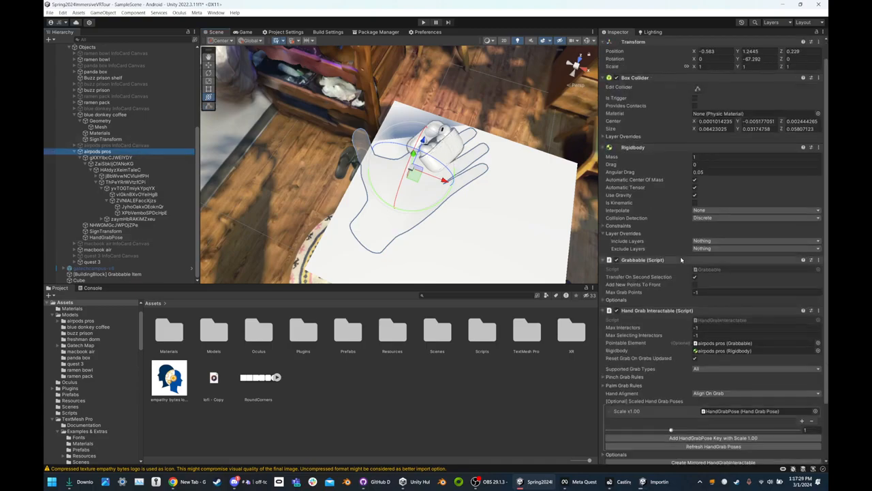
scroll(655, 408, down, 3)
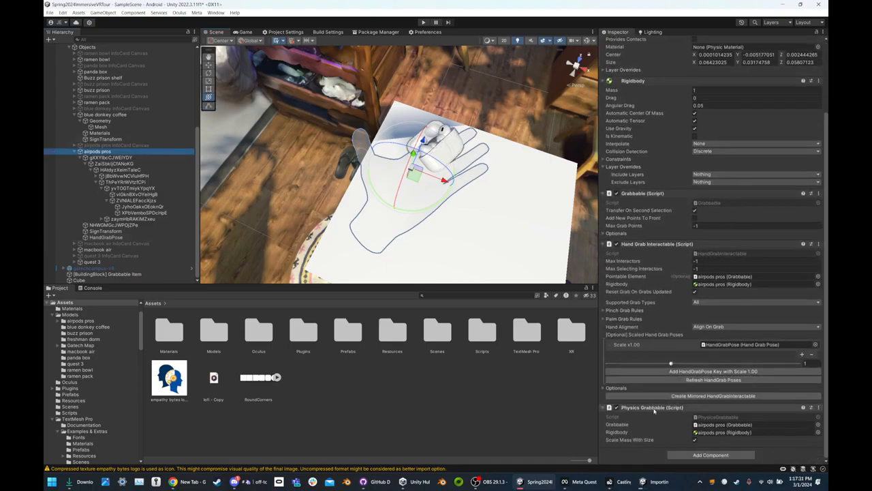
right_drag(432, 220, 377, 112)
key(w)
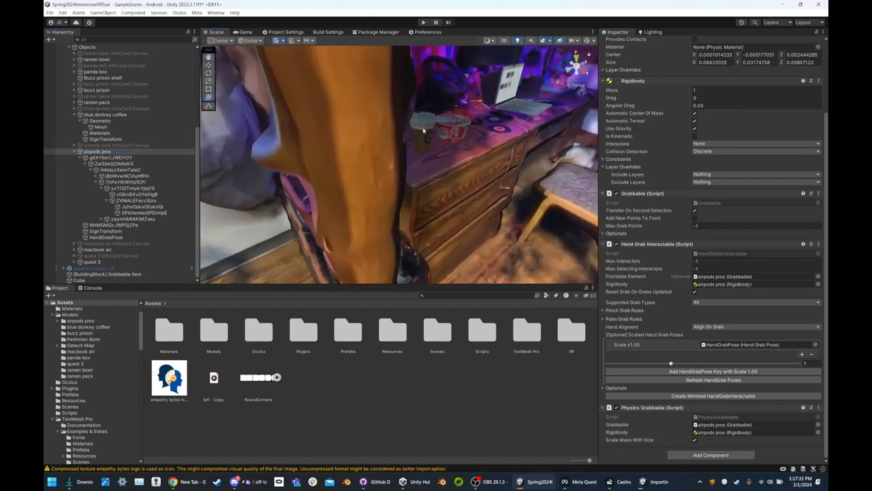
click(424, 129)
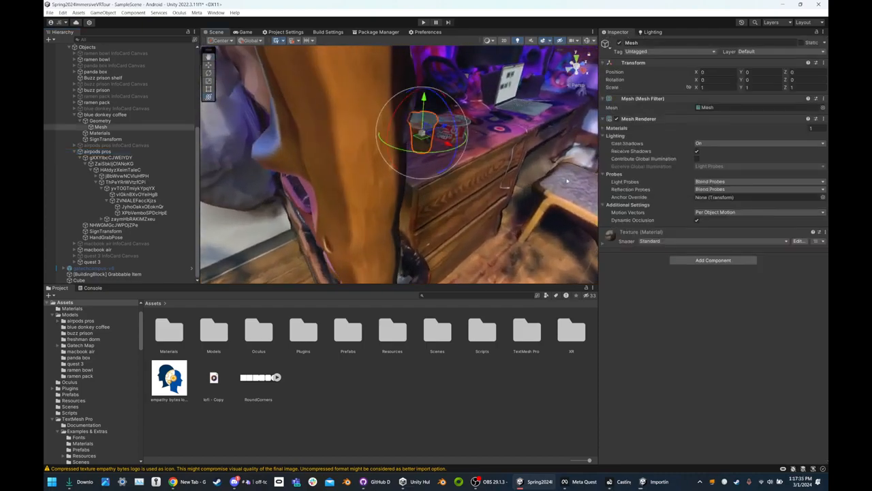
click(106, 114)
scroll(641, 258, down, 10)
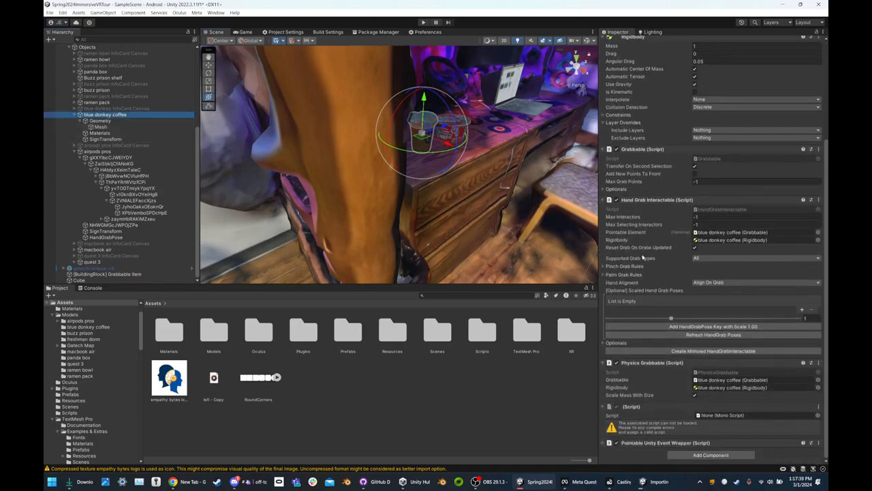
scroll(636, 408, up, 1)
scroll(635, 411, down, 1)
click(604, 443)
scroll(620, 434, down, 5)
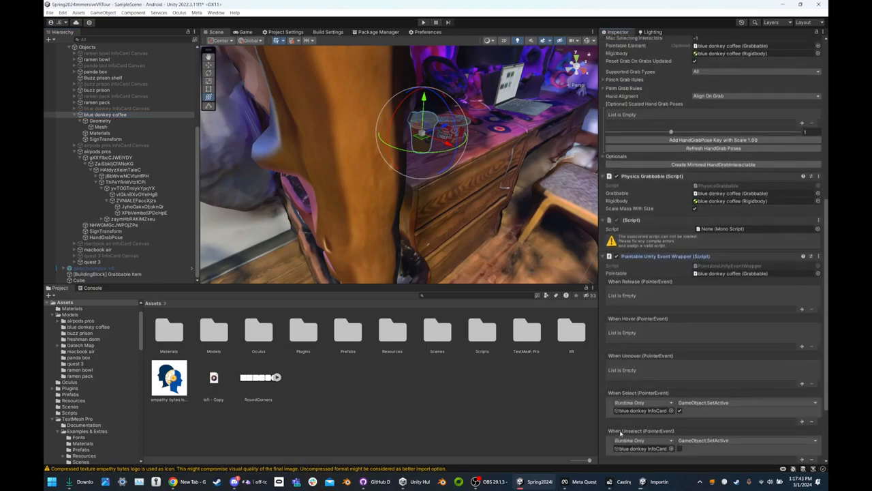
scroll(620, 433, down, 3)
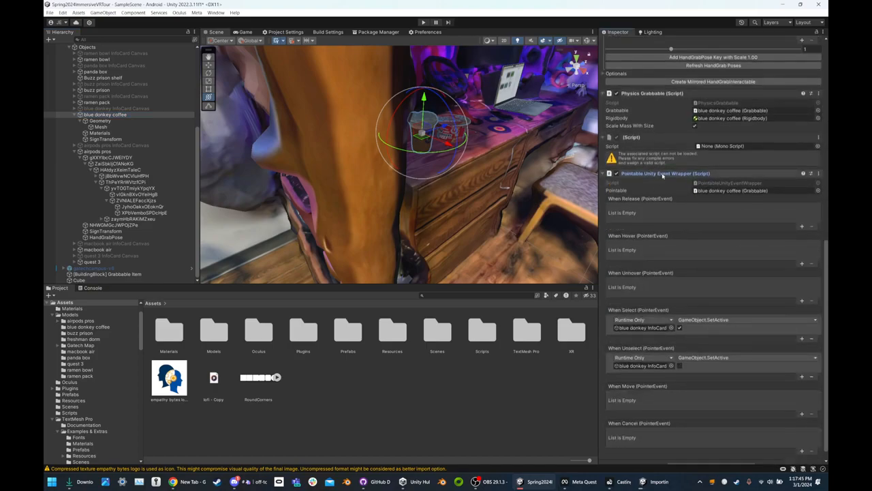
scroll(682, 238, down, 1)
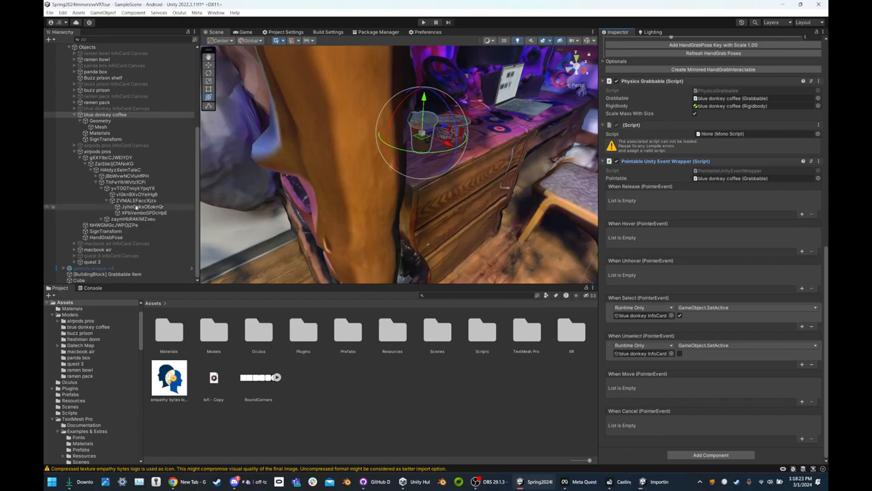
Add a Pointable Unity Event Wrapper component to airpods pros and create an empty entry in its When Select event
click(97, 152)
right_drag(281, 212, 492, 245)
key(s)
scroll(623, 312, down, 1)
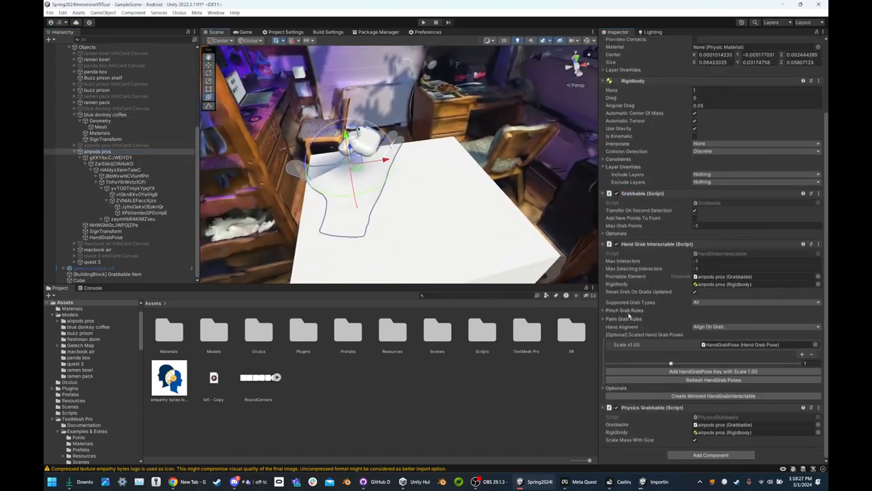
click(684, 455)
text(pointab)
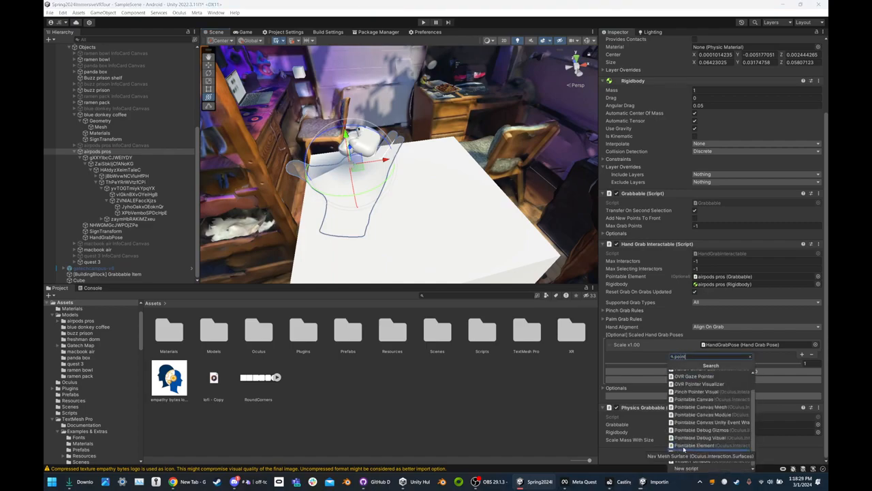
text(le unity)
key(Down)
key(Down)
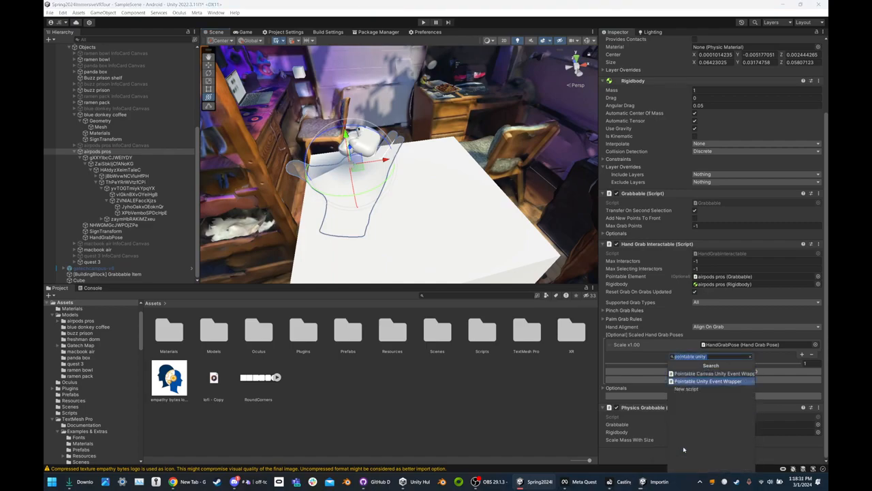
key(Return)
scroll(654, 355, down, 5)
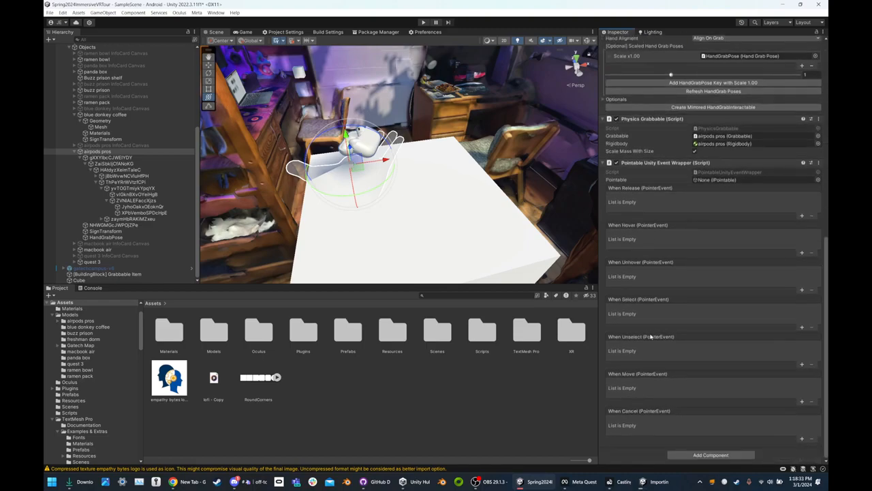
click(802, 327)
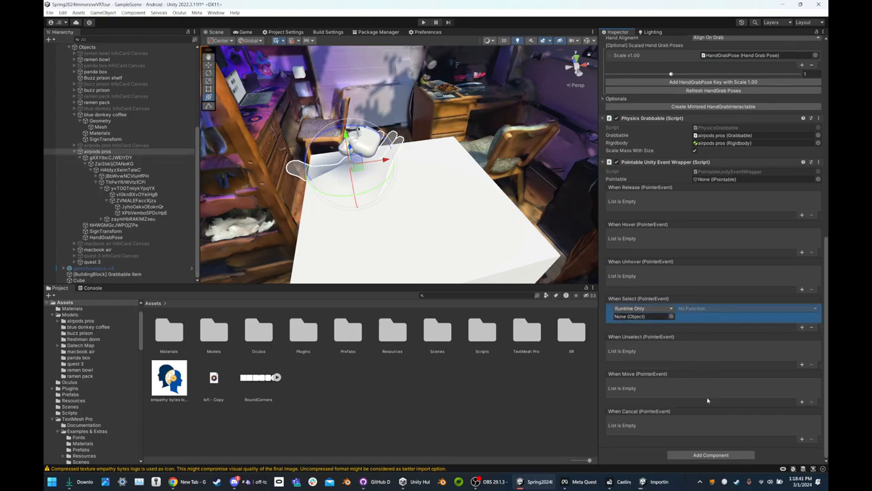
Add an Audio Source component to airpods pros
click(702, 455)
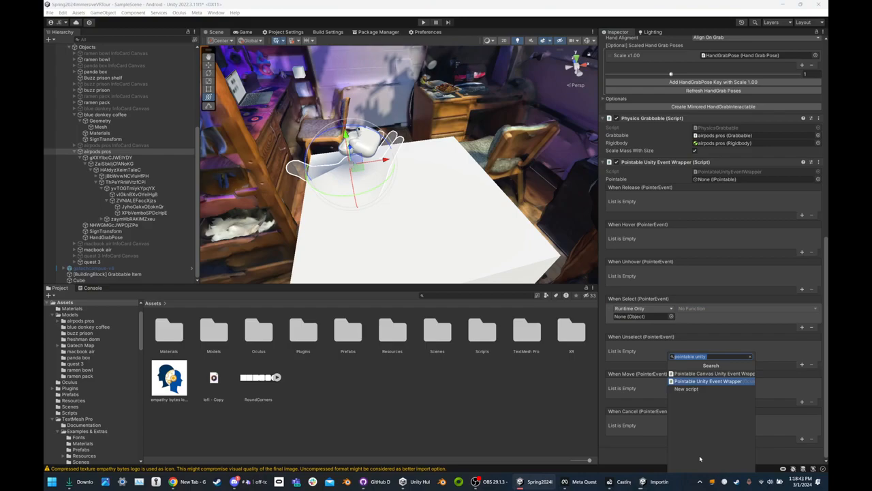
text(audio )
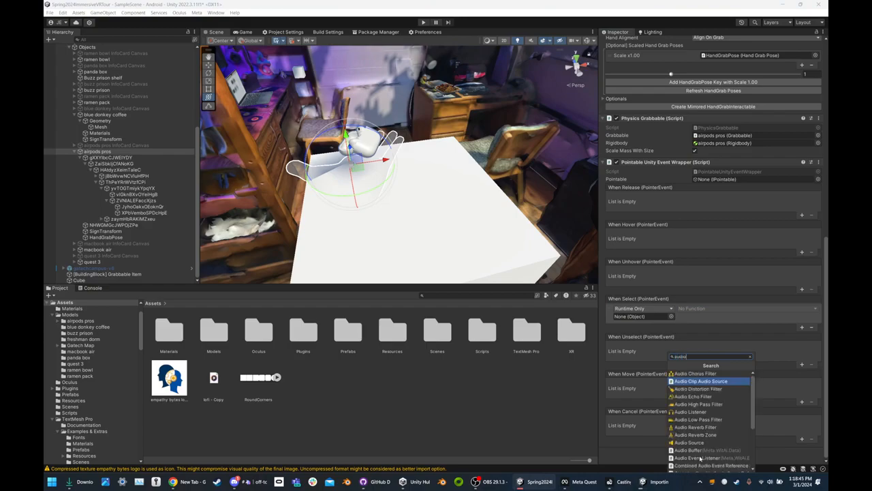
text(source)
key(Return)
scroll(684, 392, down, 4)
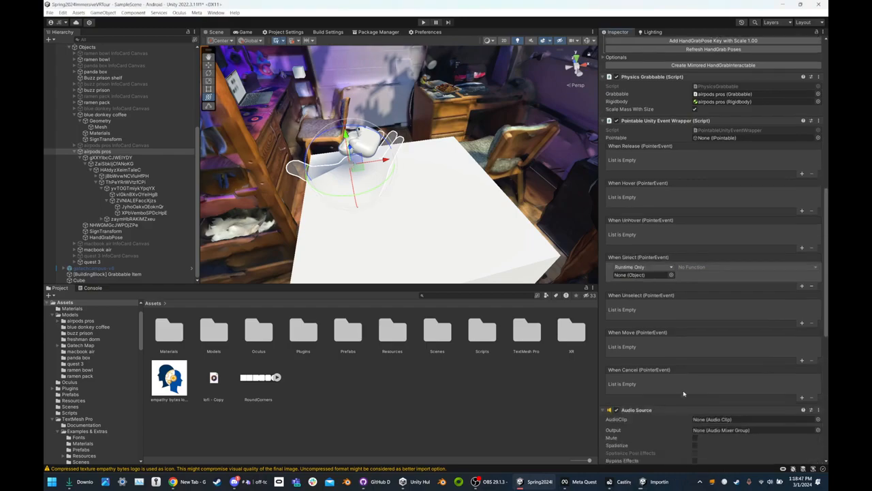
Try to assign the lofi - Copy asset as the Audio Source's AudioClip and open that asset's import settings
scroll(684, 392, down, 4)
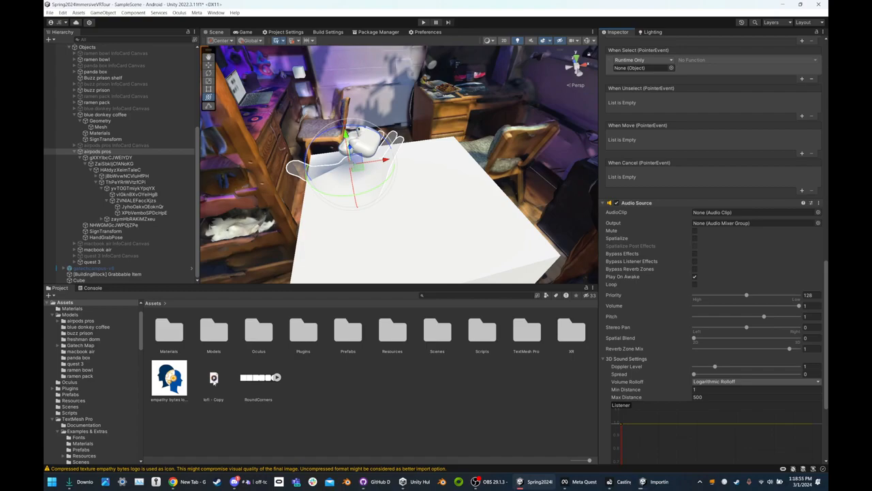
drag(214, 378, 714, 213)
click(212, 385)
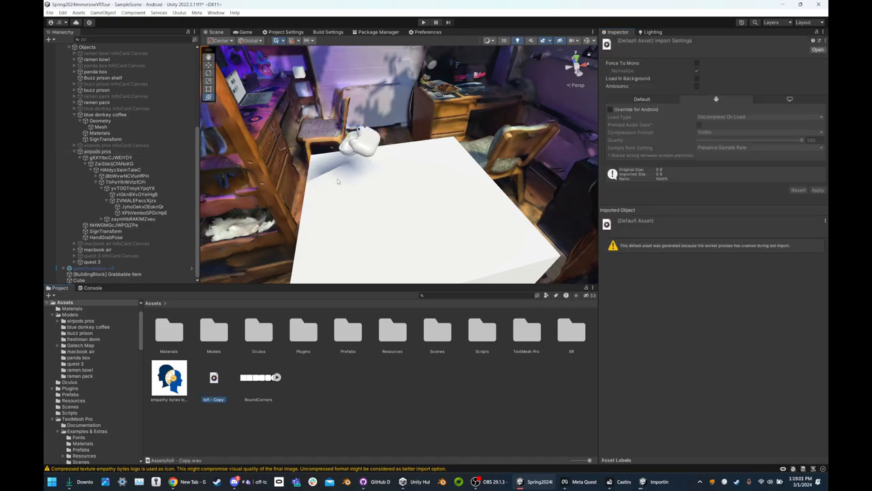
Select airpods pros and examine the When Select entry of its Pointable Unity Event Wrapper
click(357, 144)
click(96, 151)
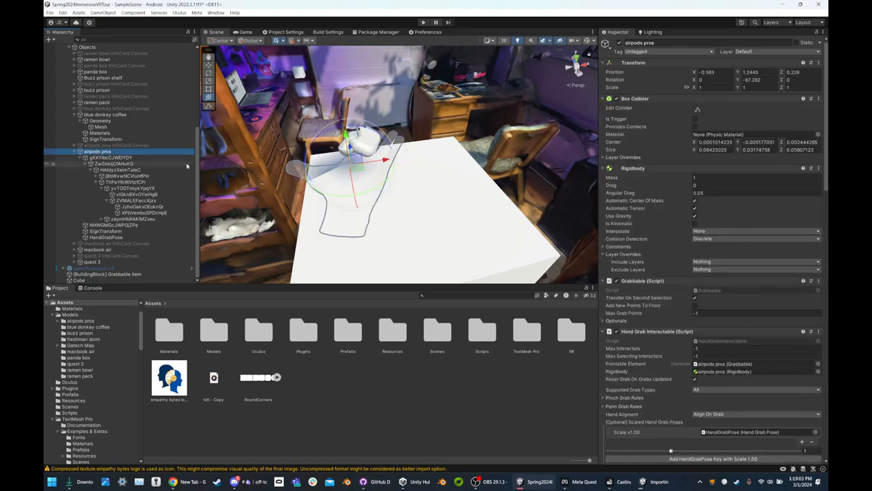
scroll(663, 302, down, 10)
scroll(663, 302, down, 3)
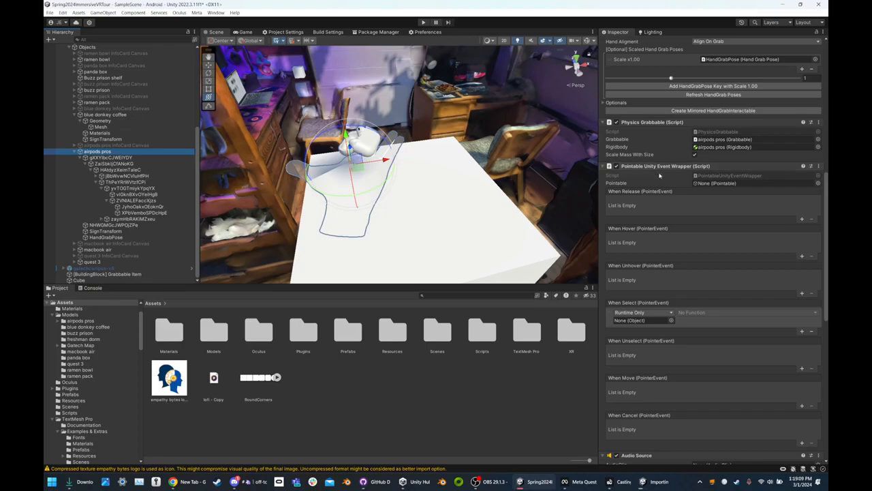
scroll(671, 213, down, 2)
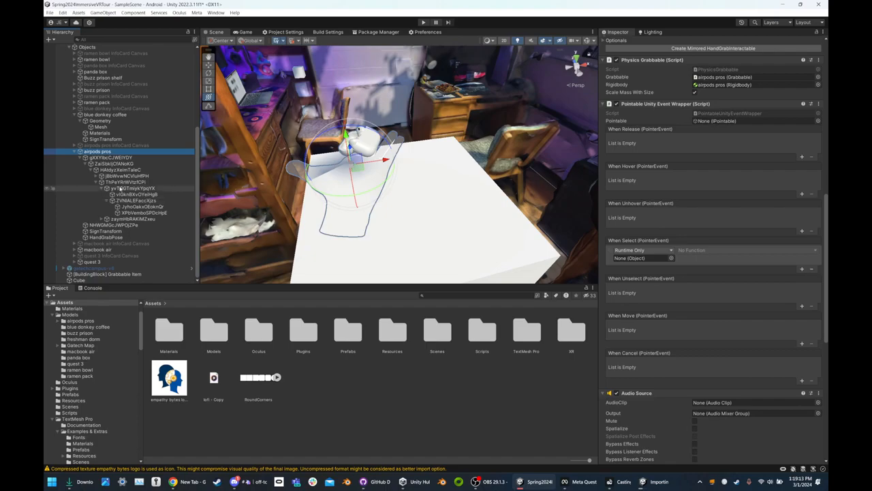
scroll(727, 310, down, 2)
scroll(720, 302, up, 1)
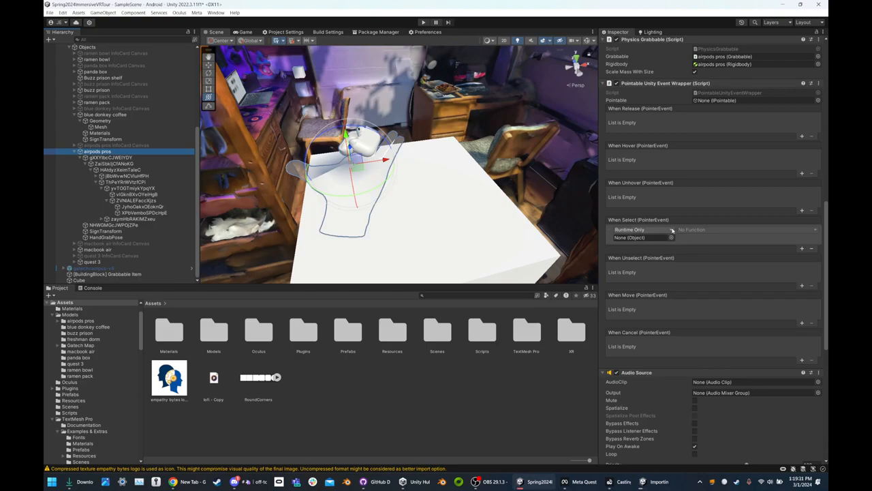
Try to assign the lofi - Copy asset as the target object of the When Select entry
click(672, 240)
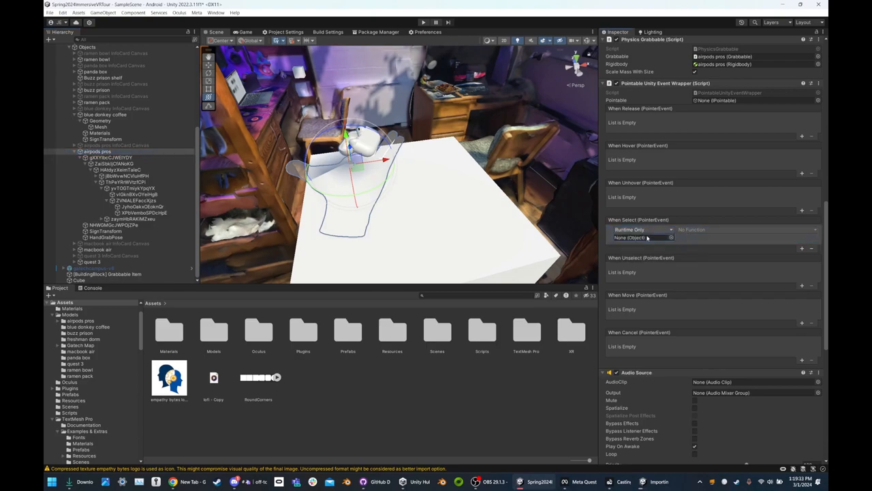
click(672, 239)
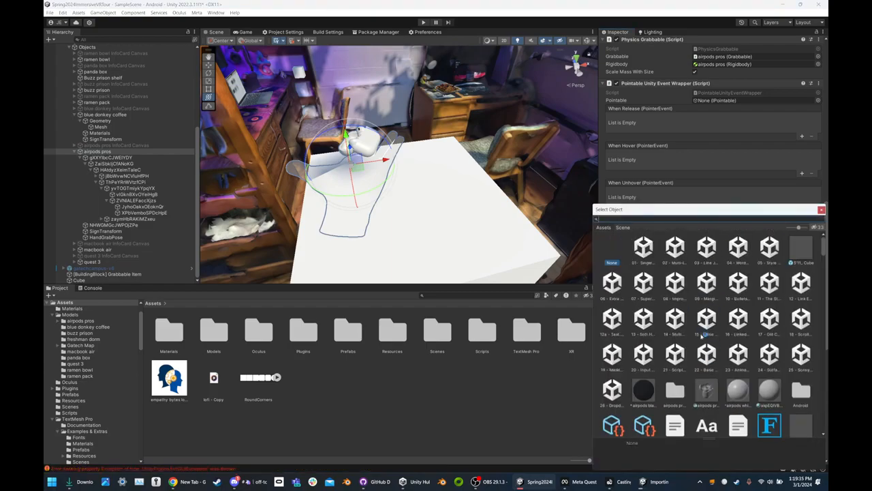
text(lofi)
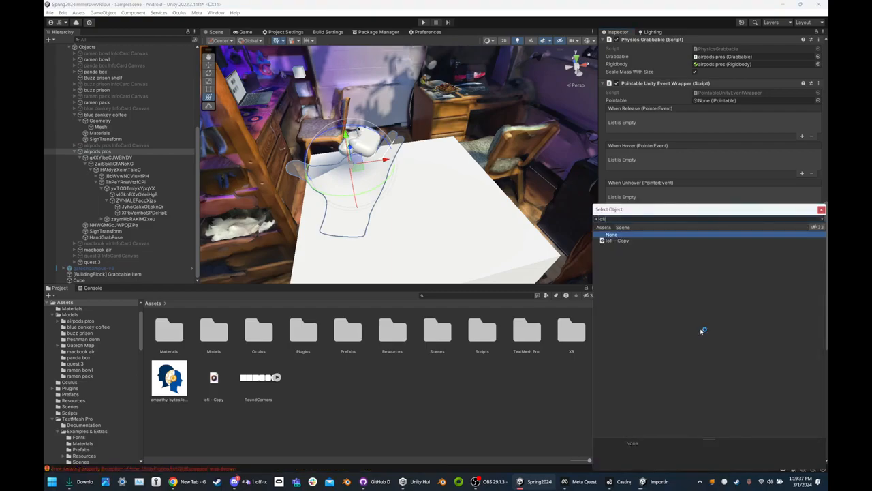
key(Down)
key(Return)
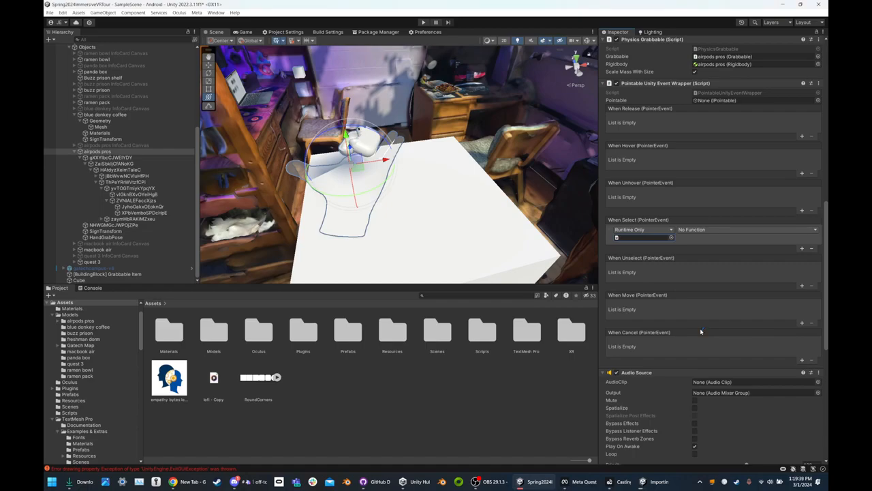
click(672, 238)
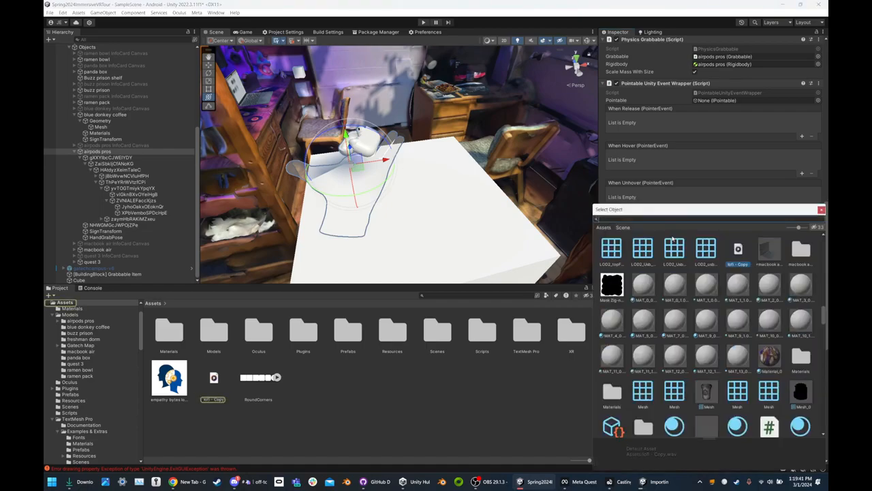
key(Escape)
Assign airpods pros as the When Select entry's target object and check which audio clips its Audio Source can use
drag(97, 151, 646, 240)
scroll(646, 239, down, 3)
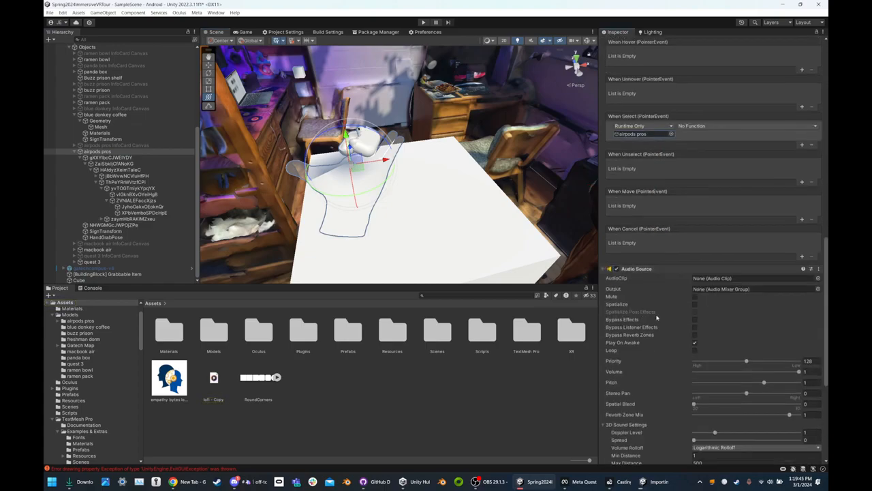
click(817, 279)
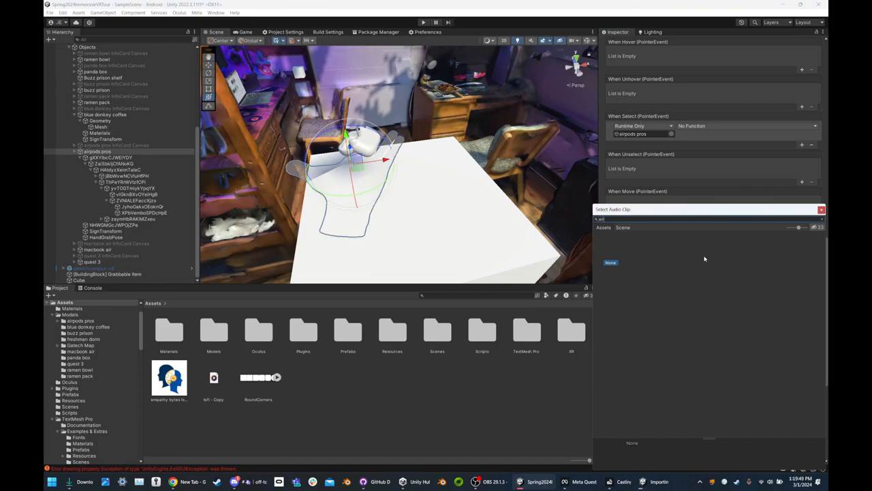
click(821, 210)
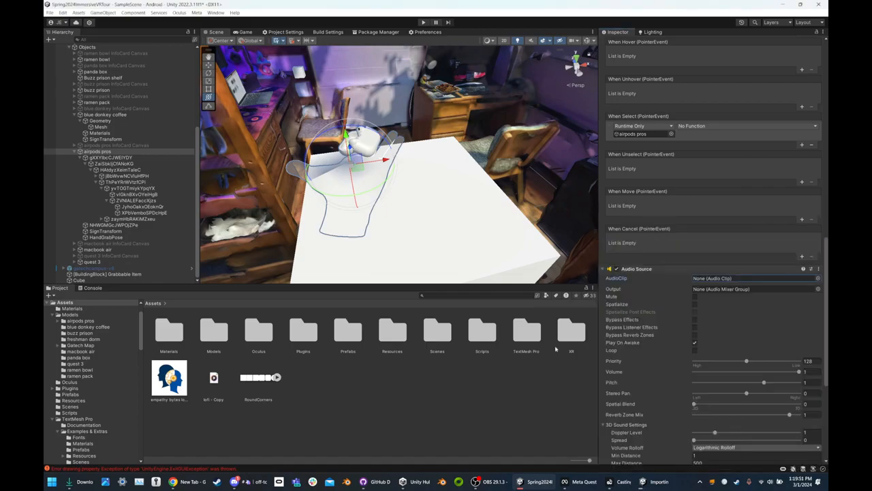
Import lofi.MP4 from the Downloads folder into Assets and delete the lofi - Copy asset
click(81, 481)
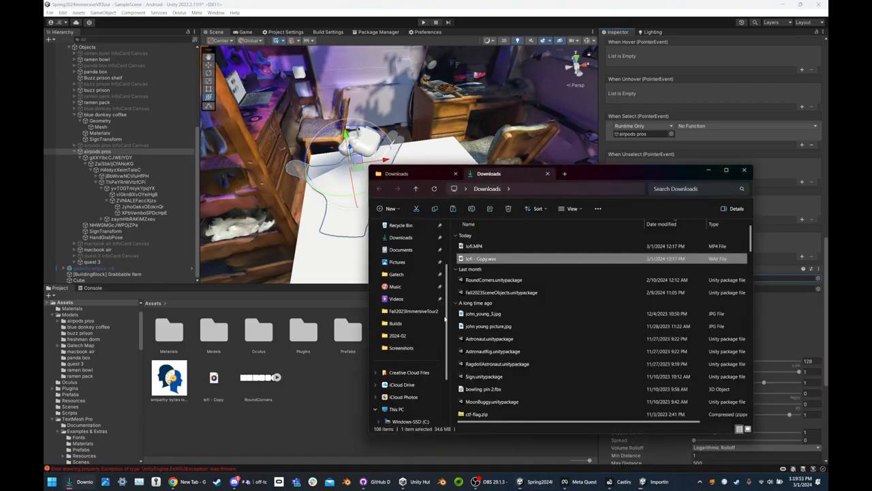
click(473, 246)
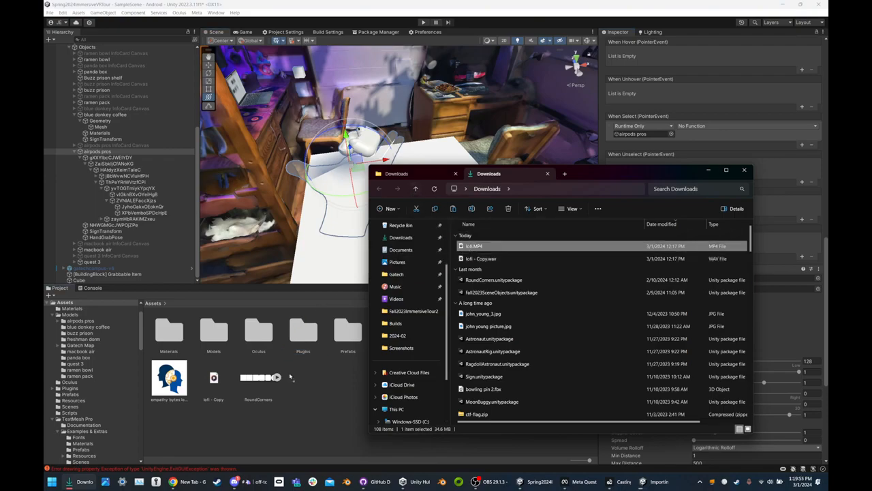
click(332, 403)
click(258, 378)
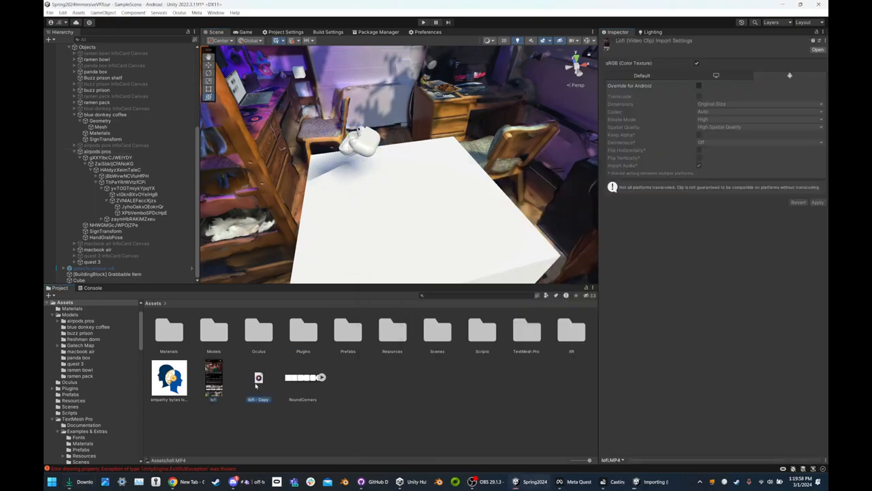
key(Delete)
click(455, 253)
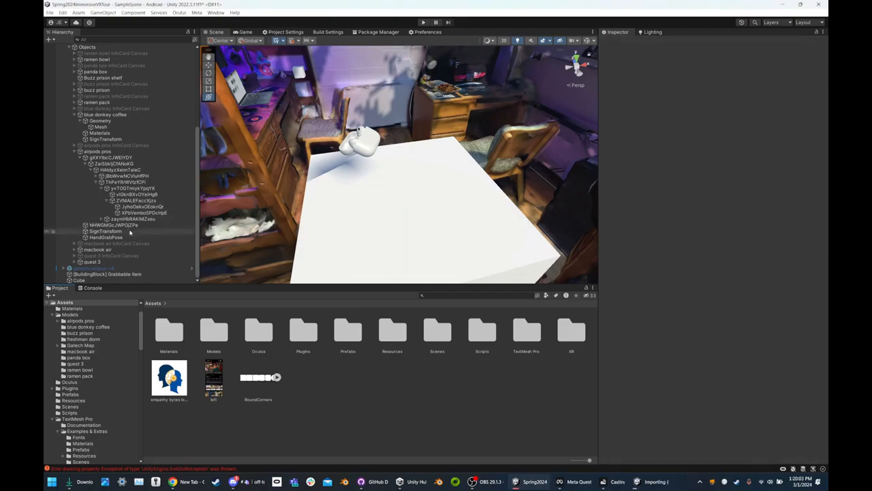
Check the airpods pros Audio Source, and inspect the lofi video clip's default import settings
click(102, 151)
scroll(658, 332, down, 15)
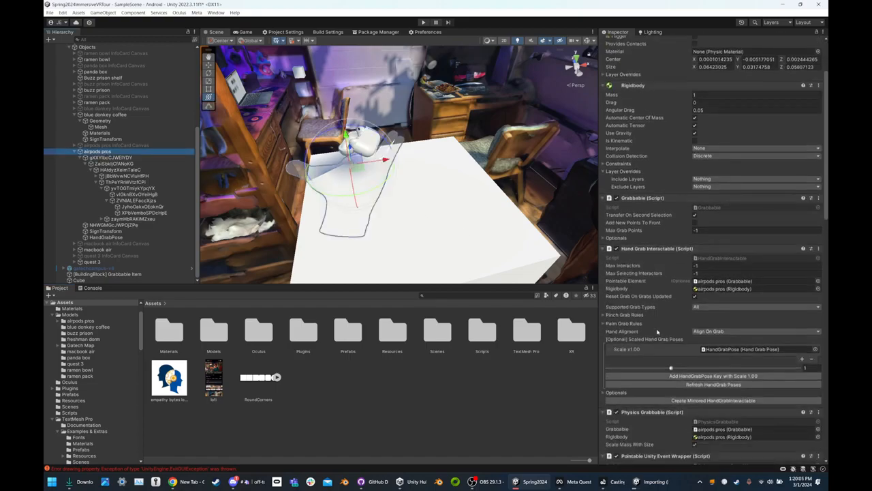
scroll(656, 265, down, 1)
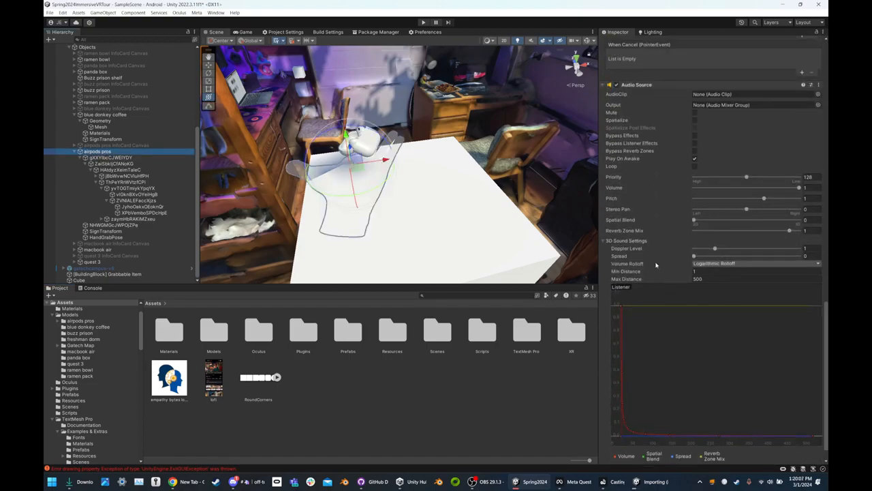
click(213, 378)
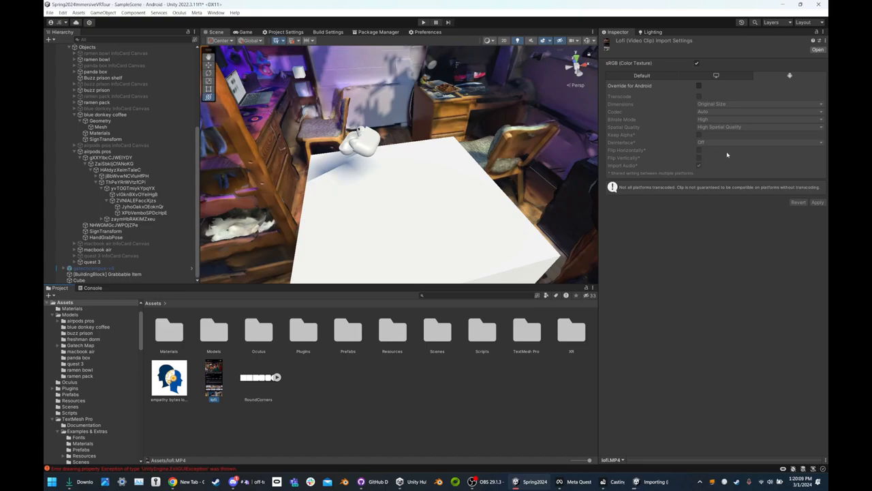
click(667, 76)
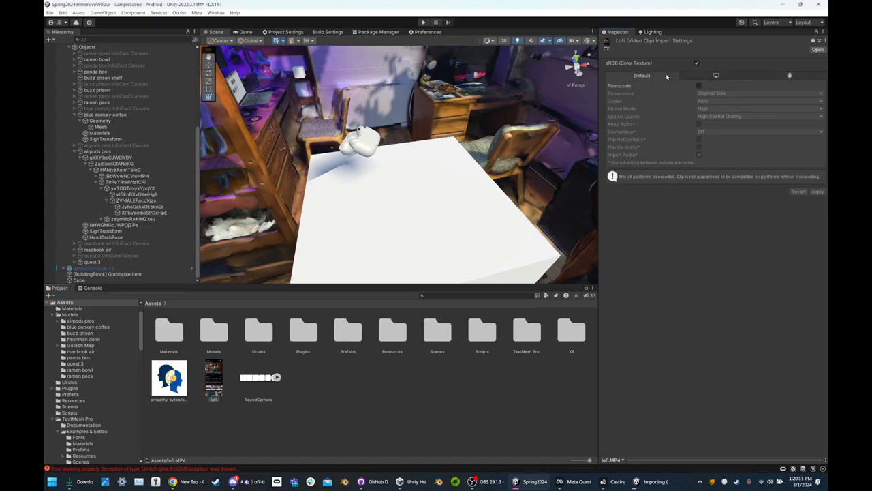
Look for a lofi clip among the AudioClip choices of the airpods pros Audio Source and reselect the lofi asset
click(99, 151)
scroll(651, 290, down, 5)
scroll(651, 290, down, 10)
click(706, 74)
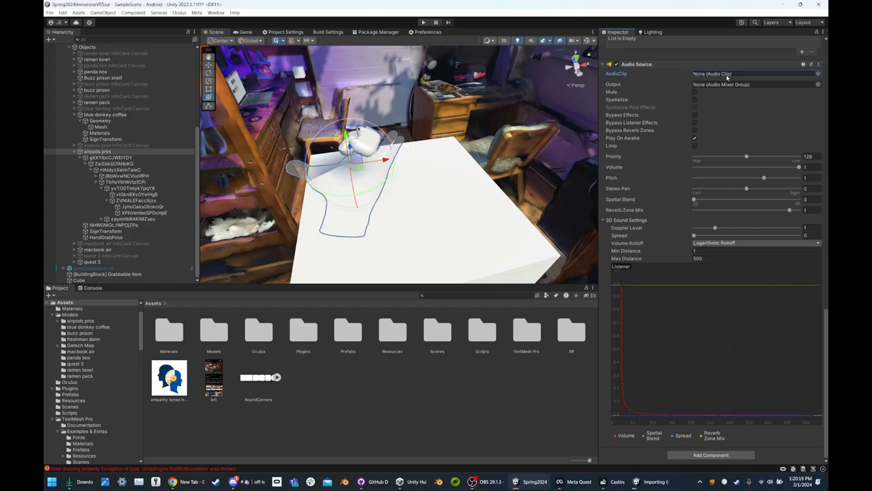
click(784, 75)
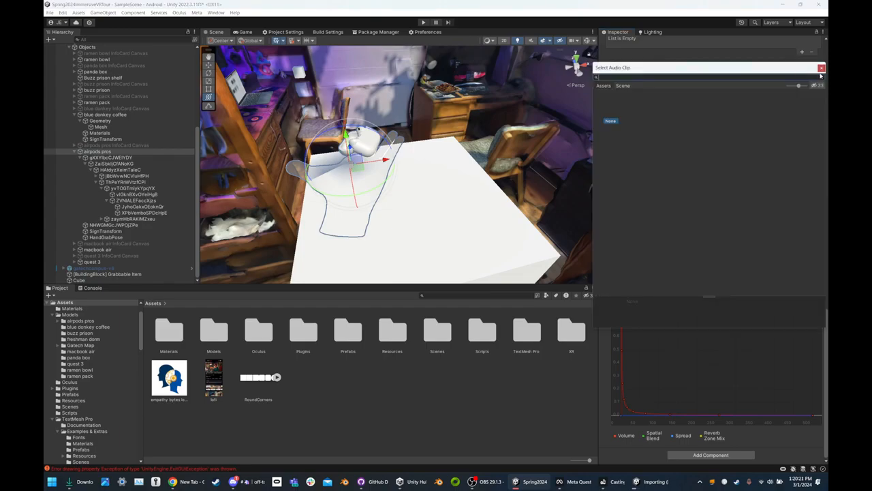
click(213, 379)
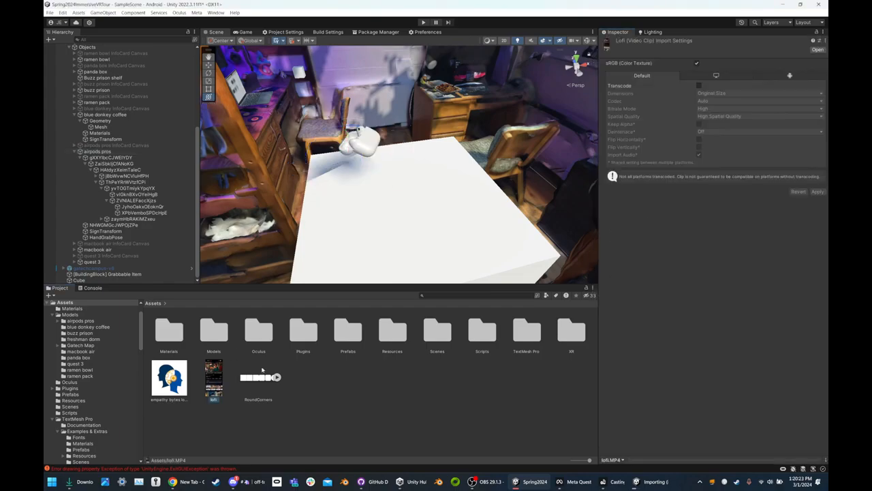
Import the windows 10 usb Sound Effect file from the iCloud Drive Downloads folder into Assets
click(82, 481)
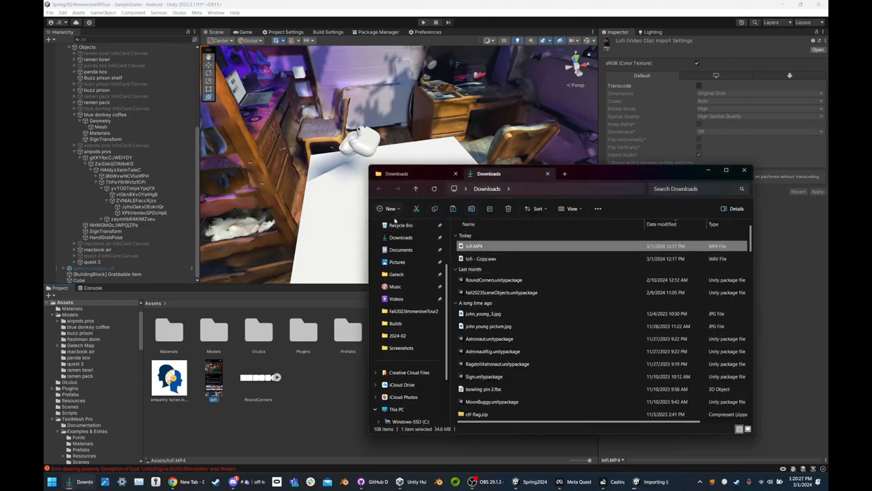
click(398, 173)
click(500, 250)
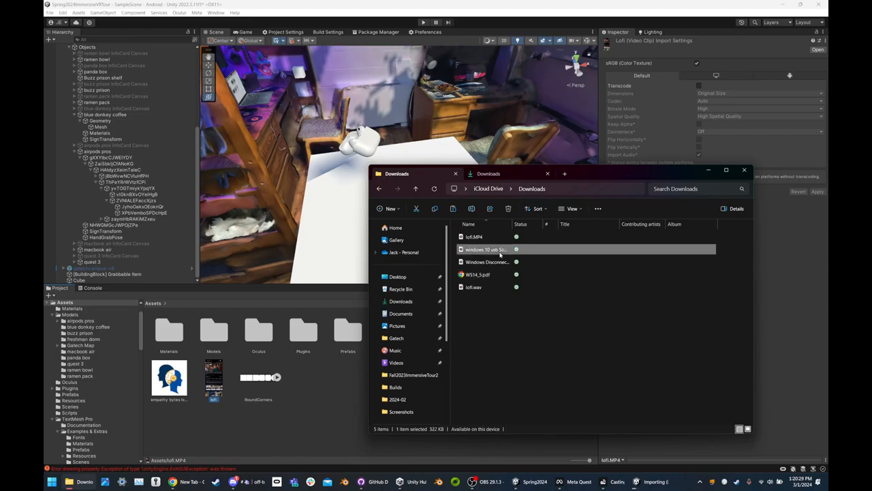
double_click(501, 254)
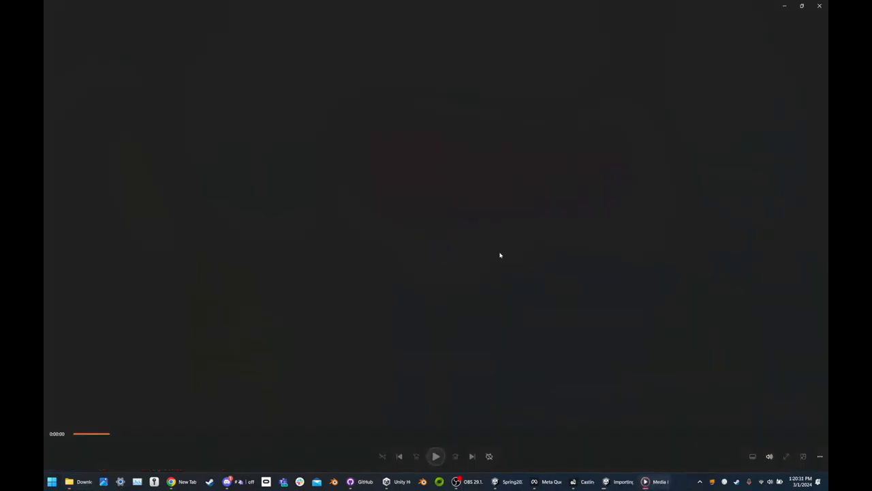
click(819, 6)
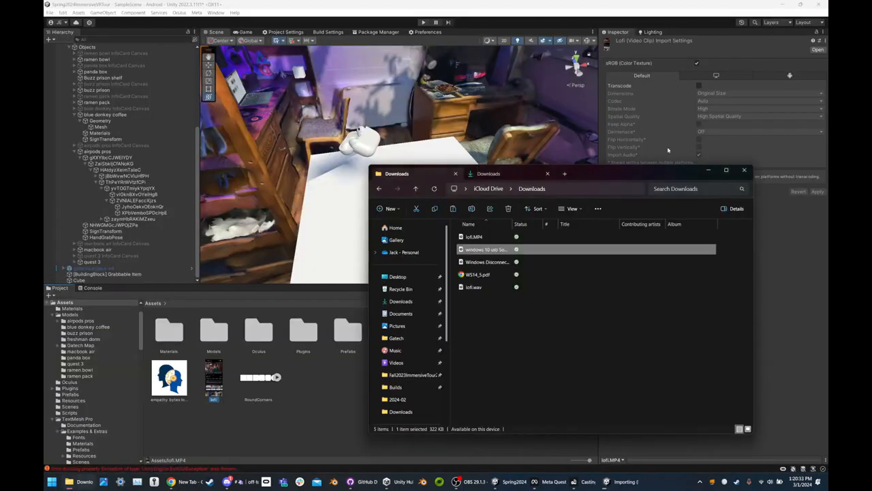
right_click(499, 251)
click(473, 252)
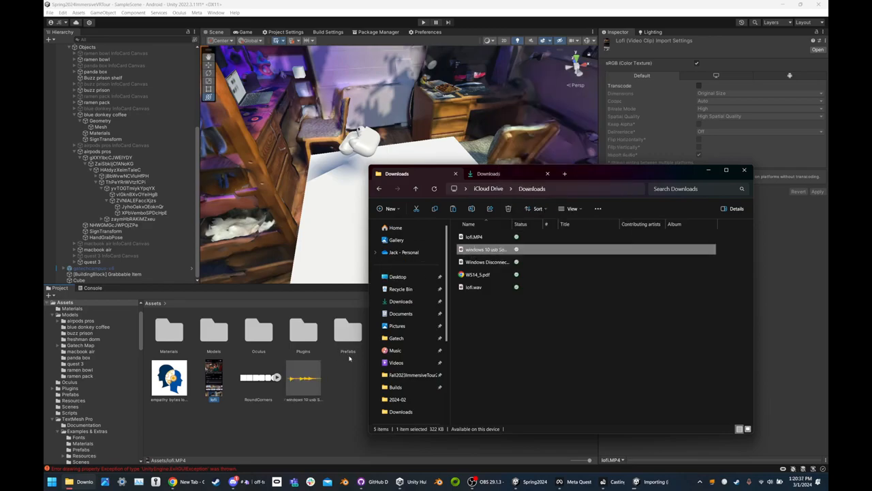
click(458, 170)
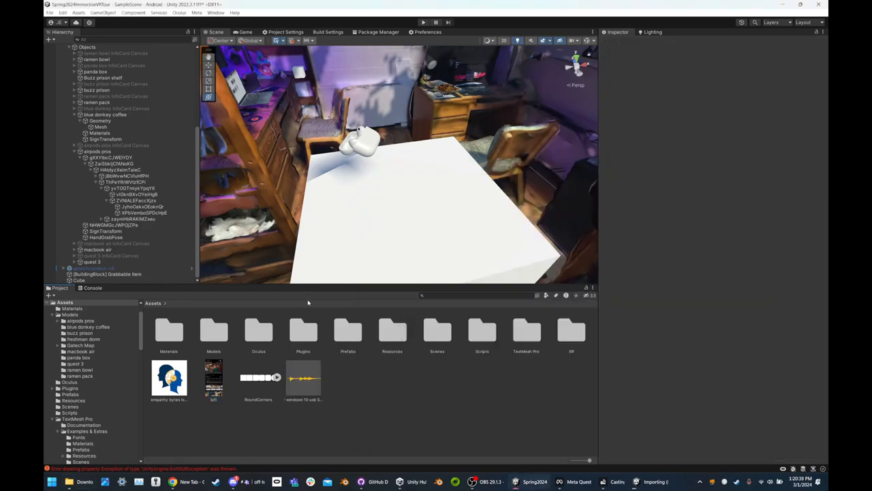
Assign windows 10 usb Sound Effect as the AudioClip of the airpods pros Audio Source and review the source's settings
click(123, 151)
scroll(672, 266, down, 10)
scroll(672, 265, down, 10)
drag(303, 379, 745, 214)
scroll(643, 146, down, 3)
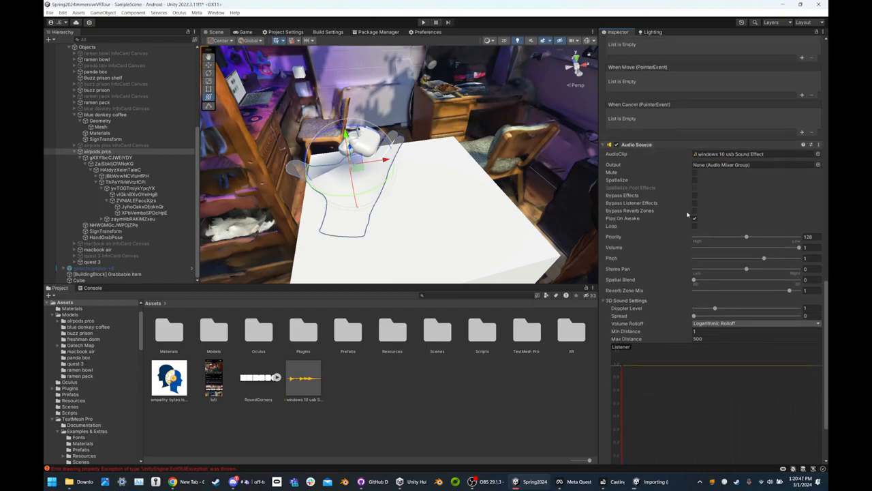
scroll(666, 245, down, 3)
scroll(664, 249, down, 1)
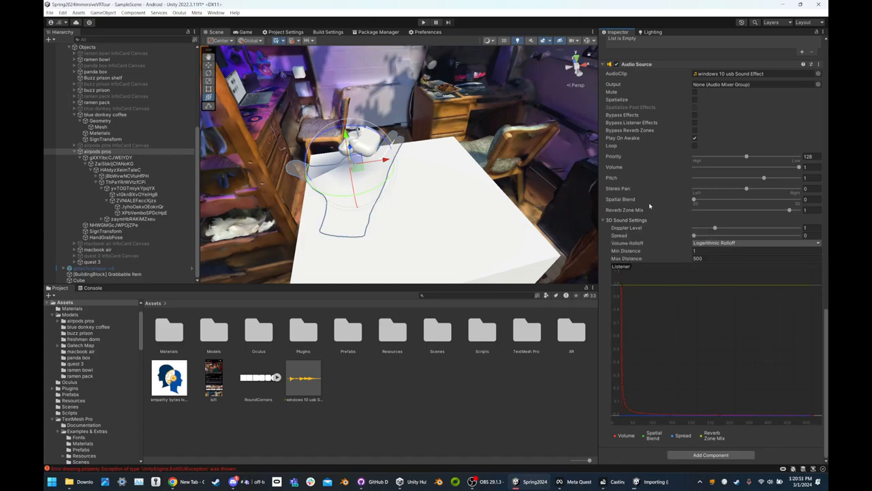
Set the airpods pros' When Select event to call AudioSource.Play on its own Audio Source
scroll(650, 206, up, 15)
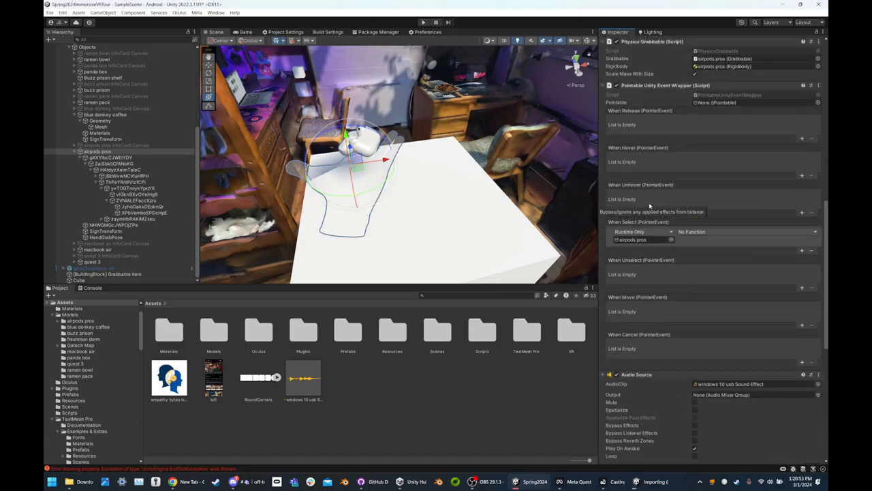
click(680, 232)
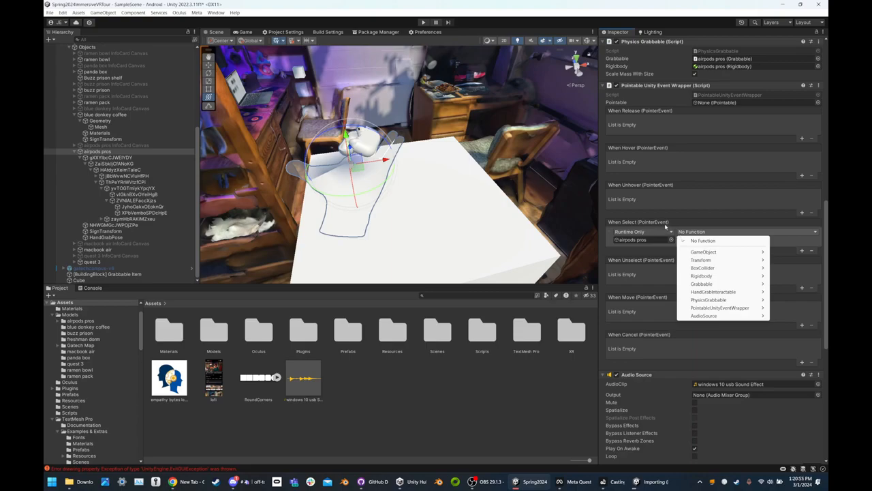
click(666, 226)
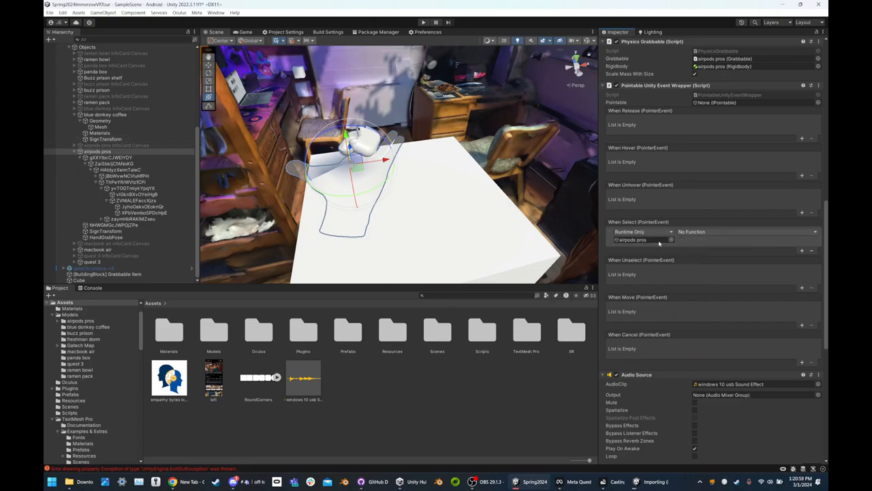
click(622, 240)
click(725, 232)
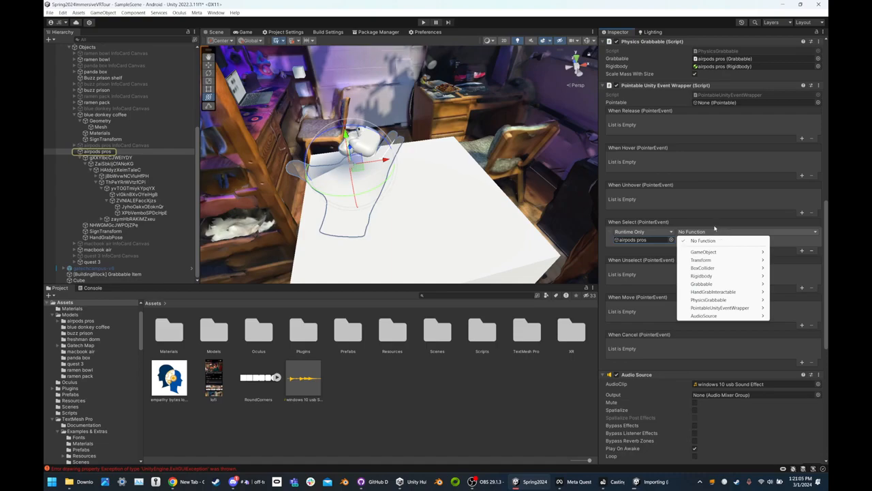
mouse_move(716, 251)
mouse_move(721, 268)
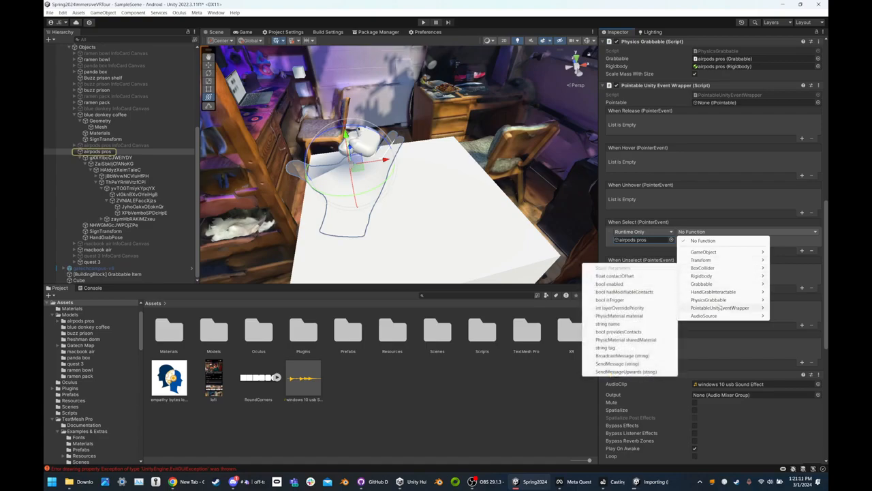
mouse_move(719, 316)
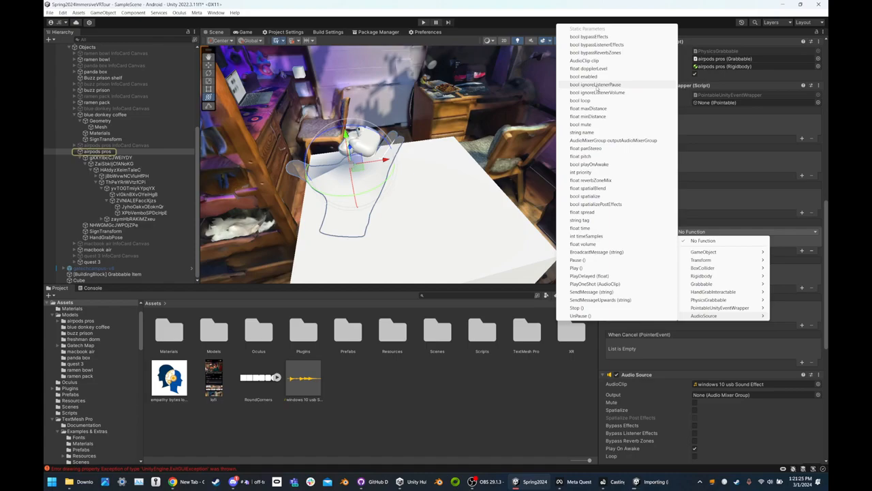
click(609, 267)
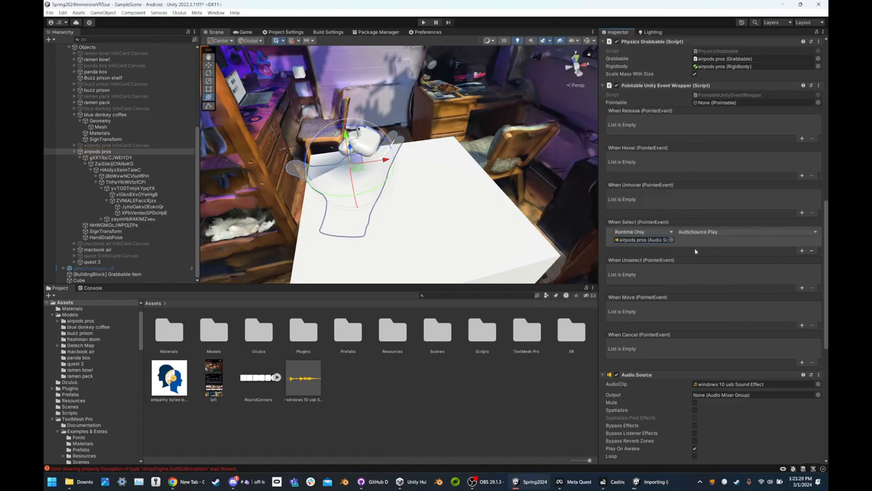
Disable Play On Awake and enable Loop on the airpods pros Audio Source
click(313, 386)
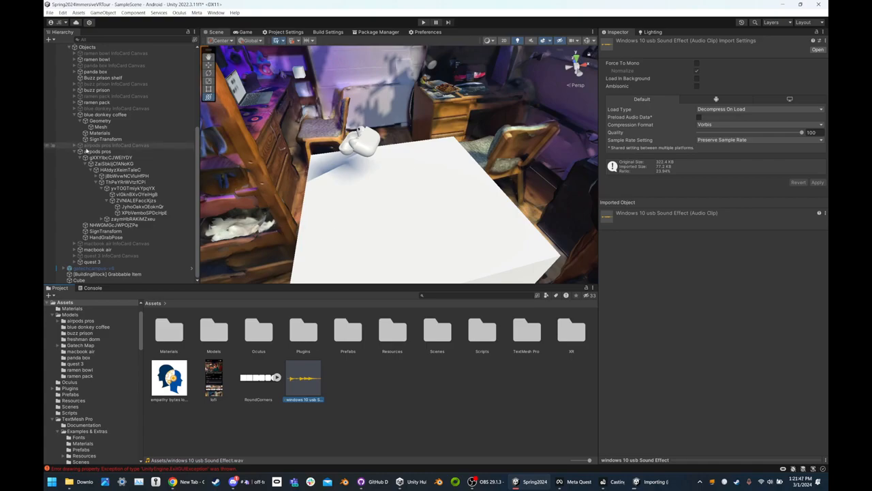
click(97, 151)
scroll(664, 367, down, 15)
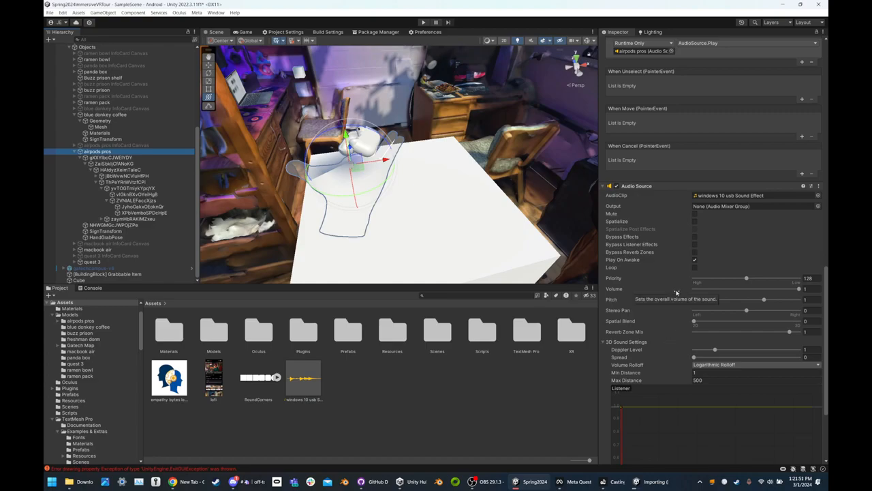
scroll(676, 293, down, 1)
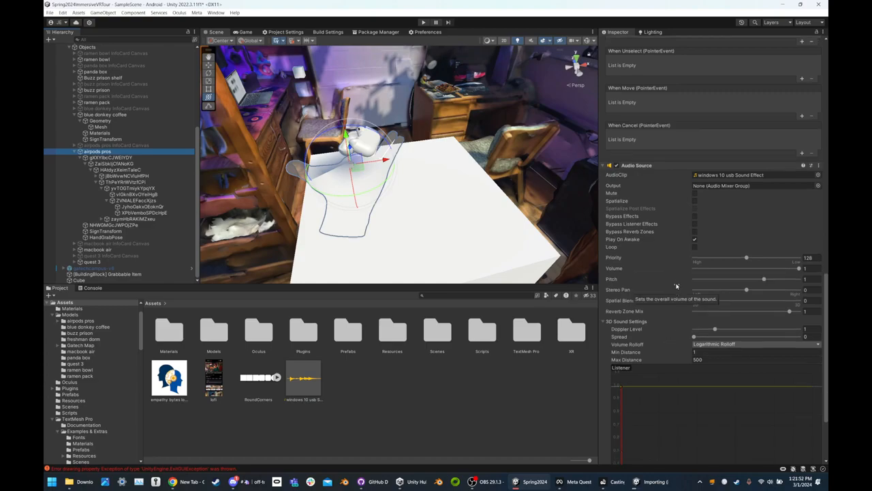
click(695, 239)
click(695, 247)
click(695, 247)
click(696, 247)
scroll(688, 249, down, 3)
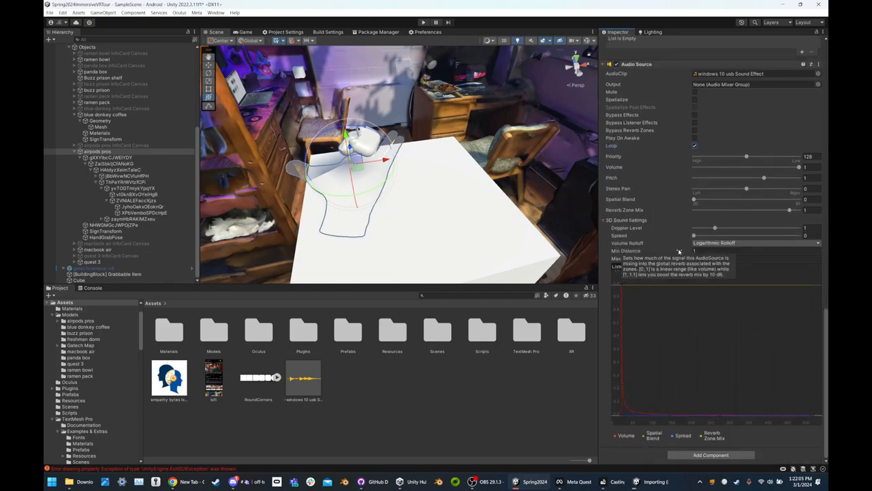
Add a When Unselect event entry that targets airpods pros and calls AudioSource.Pause
scroll(685, 245, up, 1)
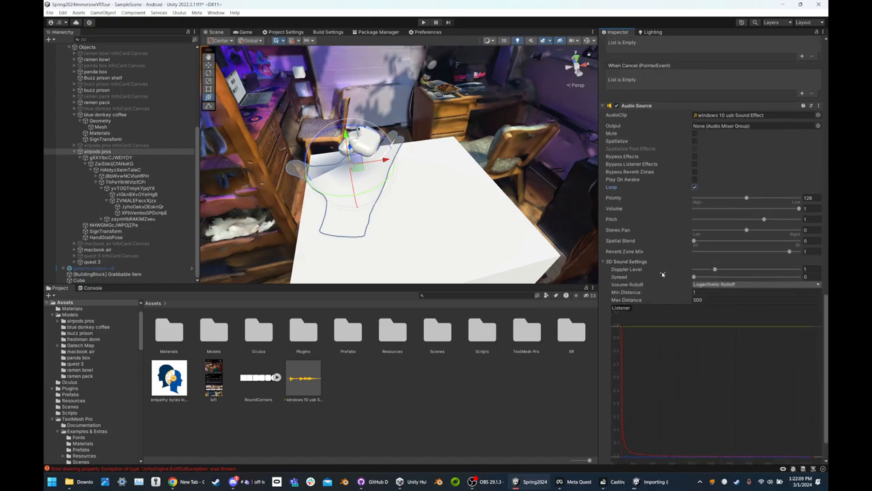
scroll(661, 273, up, 6)
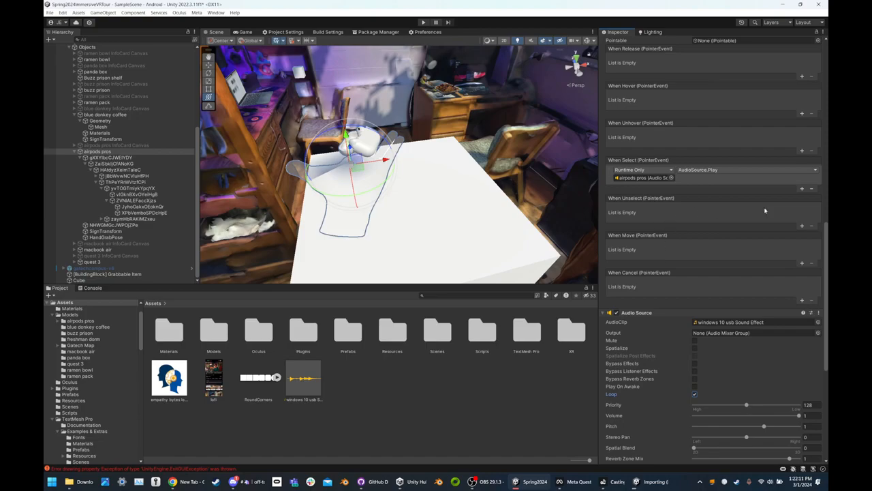
click(802, 225)
drag(107, 153, 639, 216)
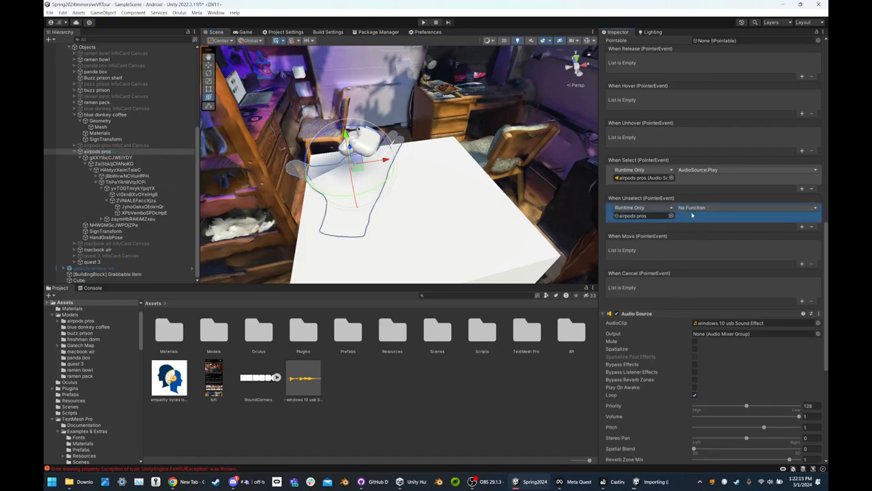
click(692, 208)
mouse_move(705, 291)
scroll(662, 220, up, 3)
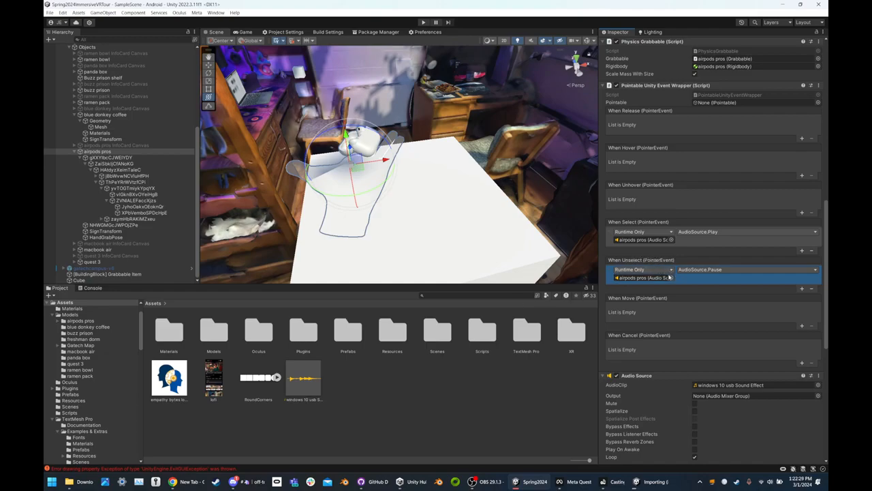
Build and run the Android app on the Oculus Quest 3, replacing build1.apk, and watch it in the Casting window
click(411, 32)
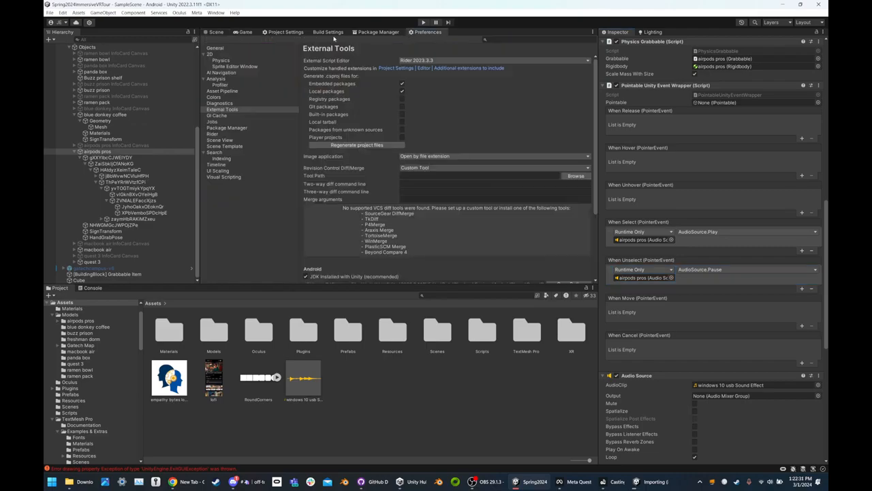
click(329, 32)
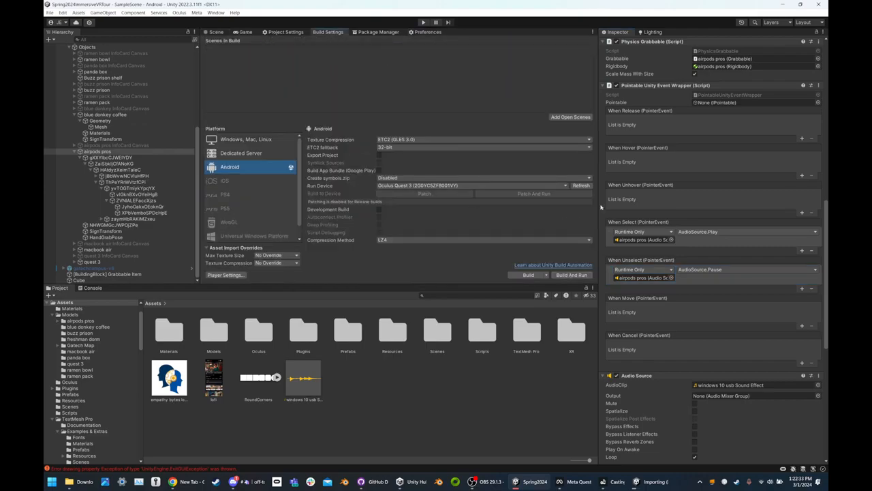
click(582, 186)
click(571, 274)
click(373, 253)
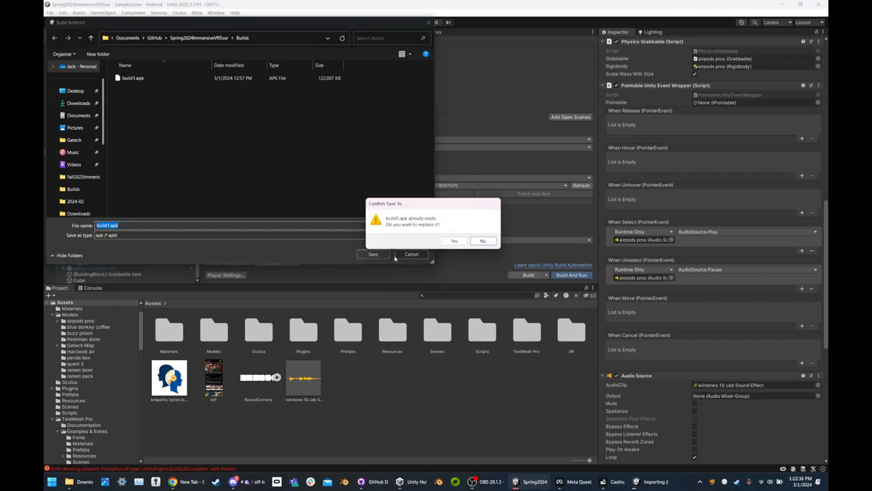
click(452, 241)
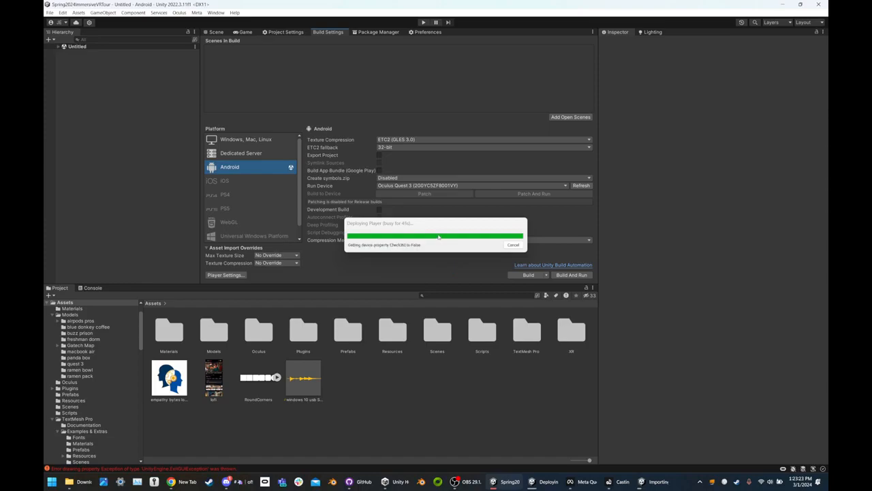
click(622, 482)
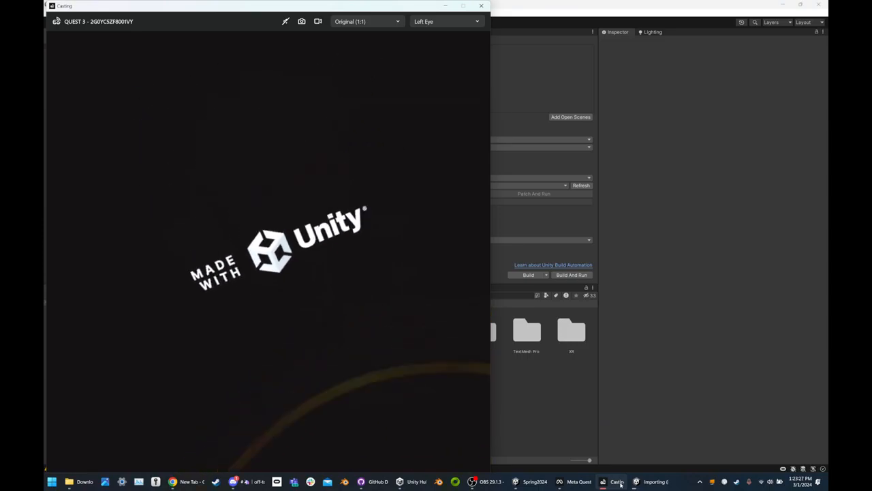
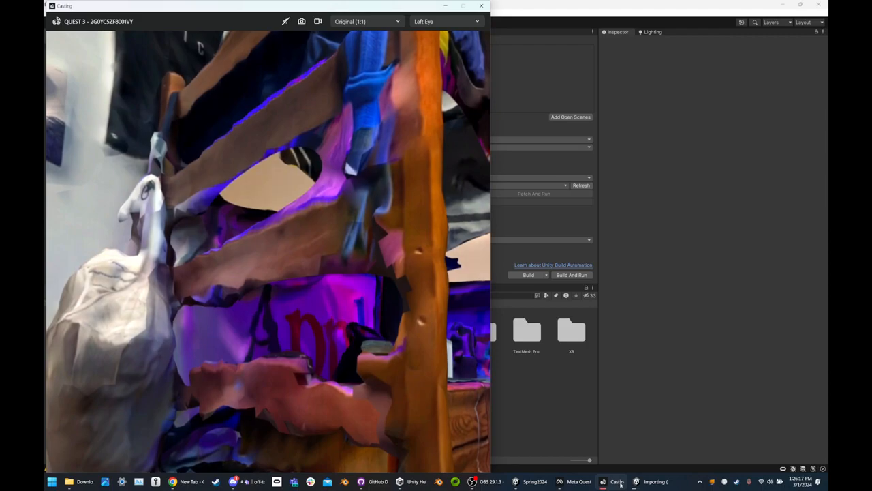
Return to the Unity scene and review the airpods pros' grab components, pointable event wrapper and Audio Source
click(692, 258)
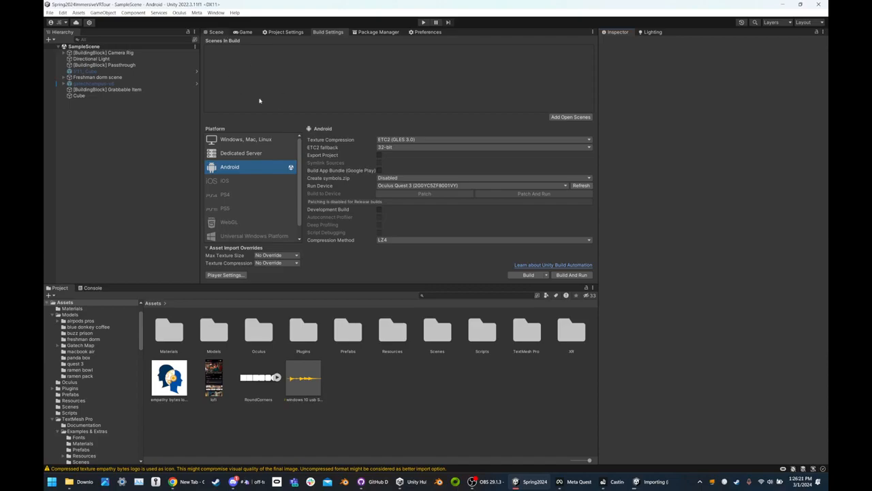
click(216, 32)
alt+drag(250, 108, 366, 158)
click(399, 166)
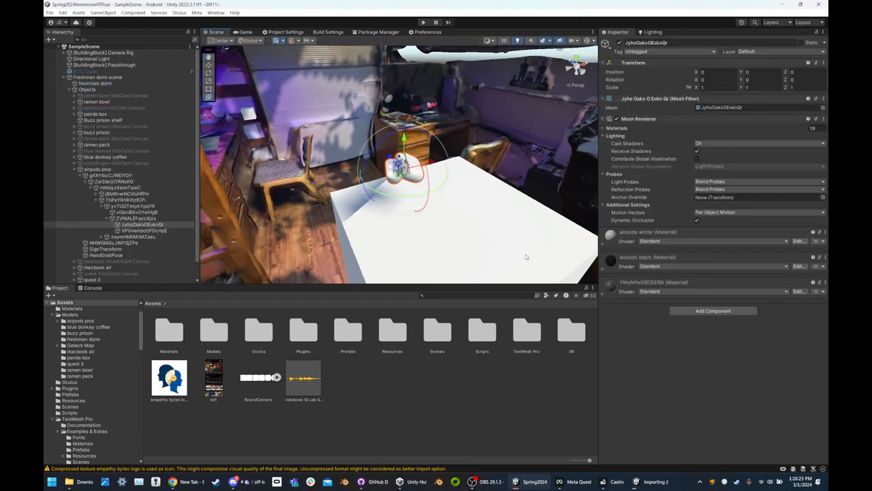
click(120, 170)
scroll(640, 289, down, 10)
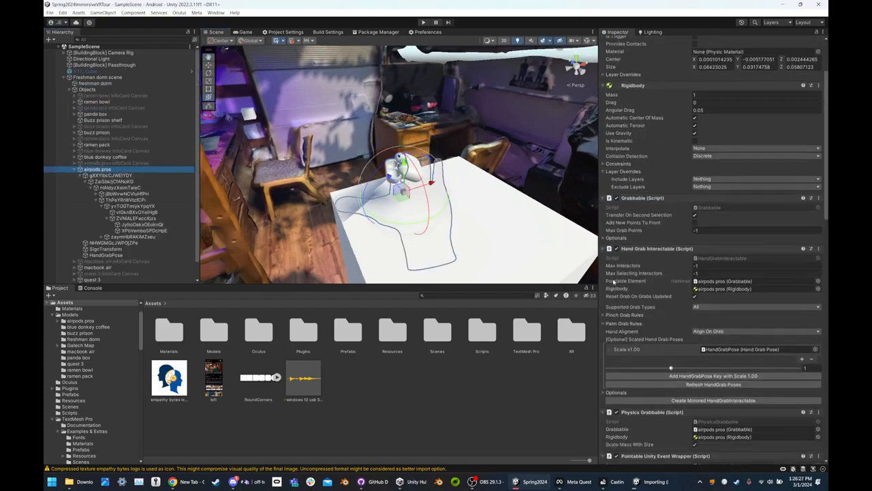
scroll(640, 289, down, 10)
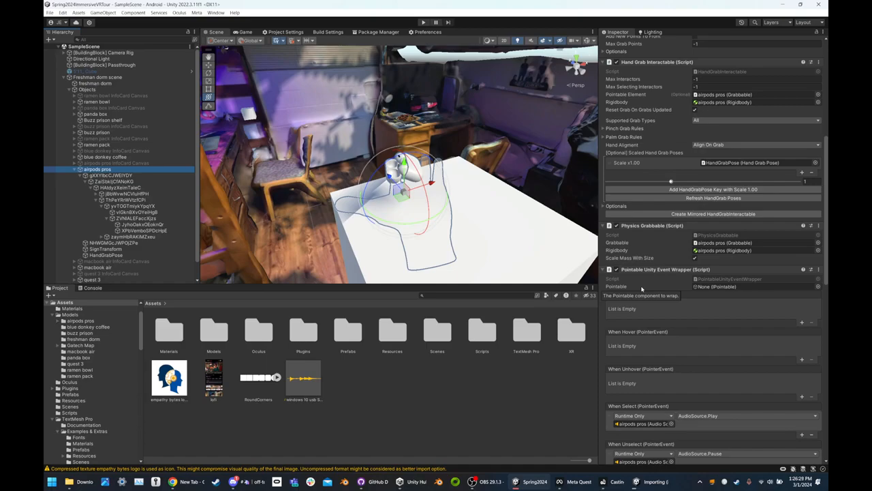
scroll(641, 289, down, 10)
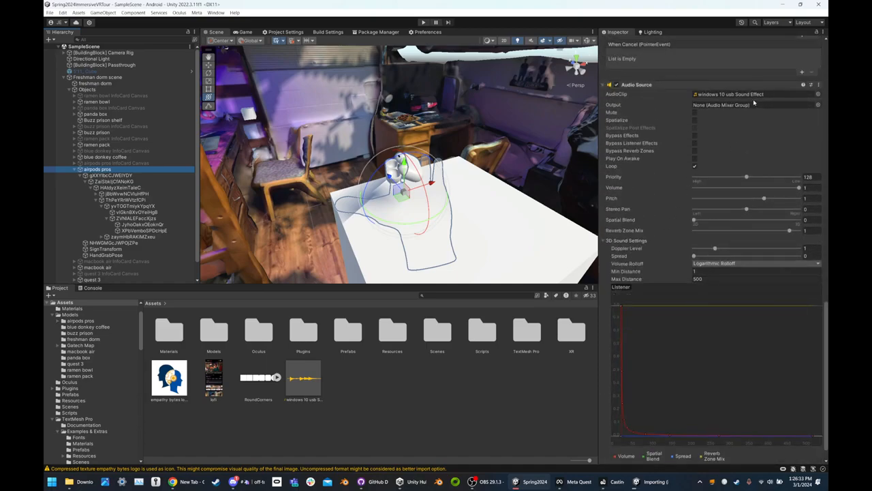
Check the Output choices of the airpods pros Audio Source and enable Spatialize
click(819, 105)
click(766, 118)
click(822, 99)
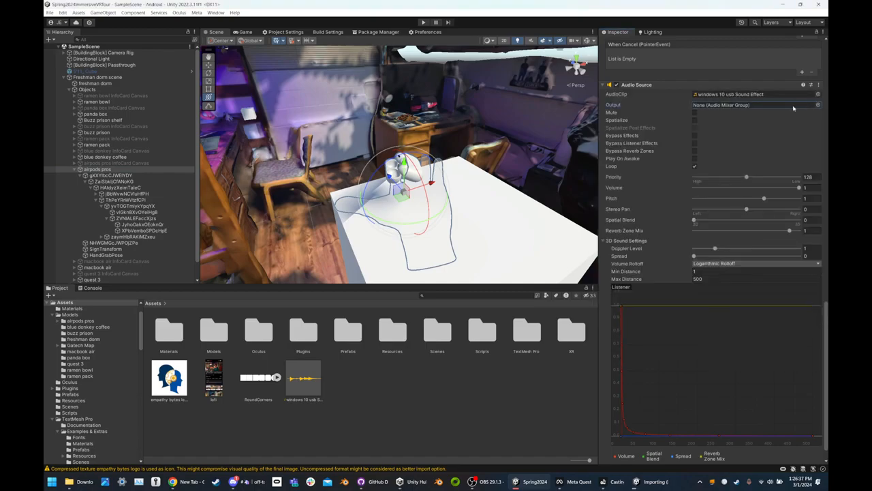
click(694, 120)
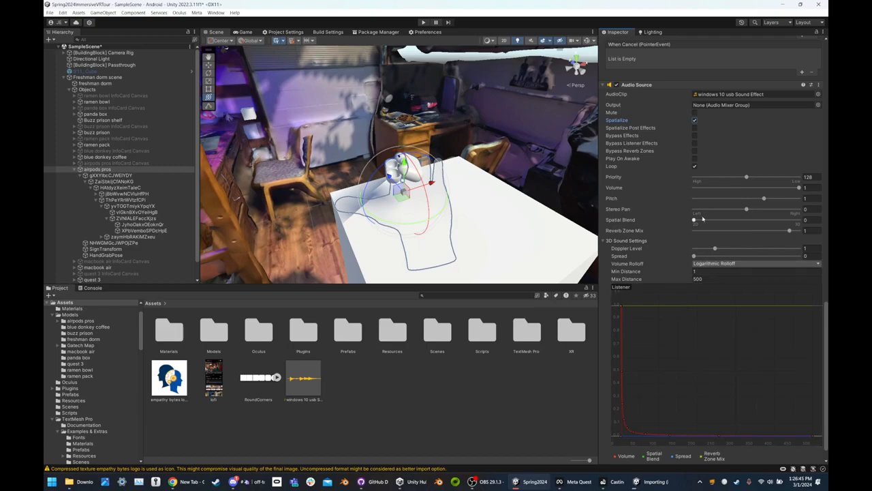
Inspect the import settings of windows 10 usb Sound Effect and open the clip in the media player for a check
click(304, 379)
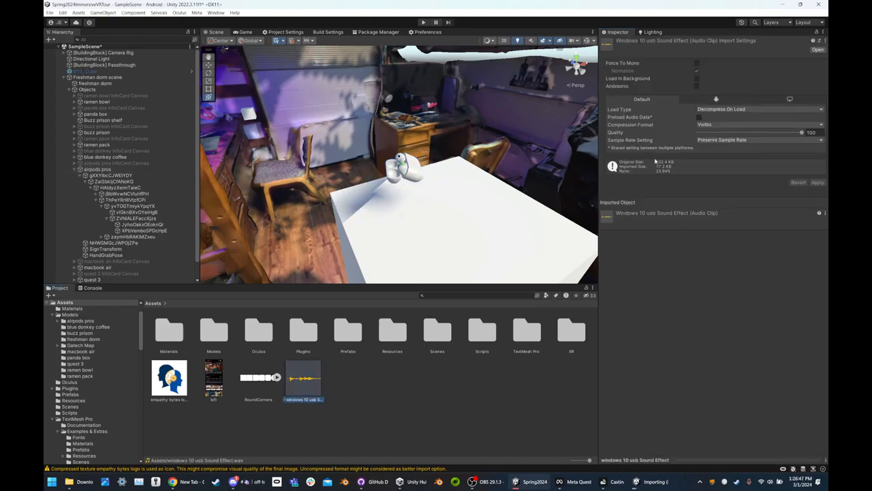
click(276, 377)
click(277, 377)
double_click(304, 379)
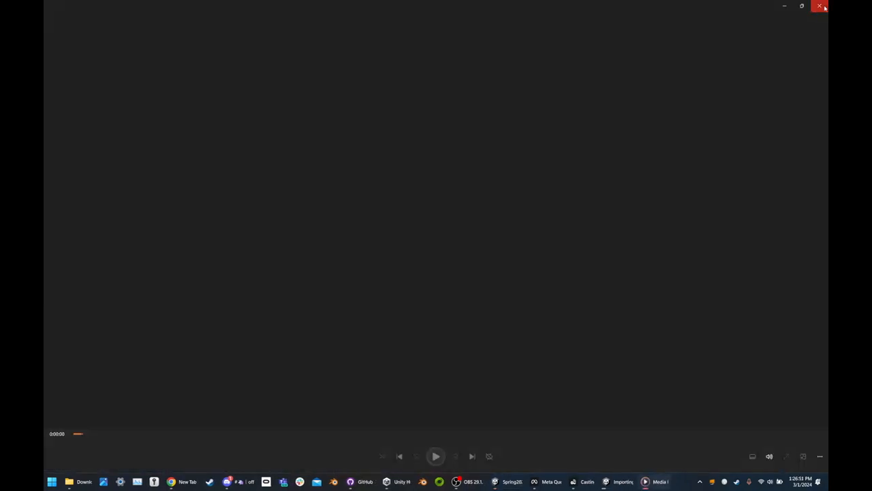
click(820, 6)
click(709, 69)
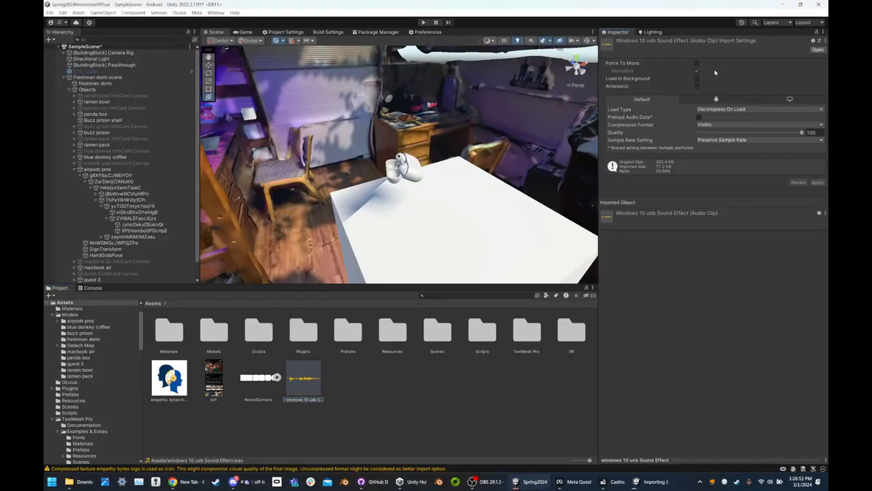
click(700, 82)
click(700, 82)
Select the blue donkey coffee and examine its grab components and Pointable Unity Event Wrapper for comparison
right_drag(198, 128, 281, 124)
click(281, 124)
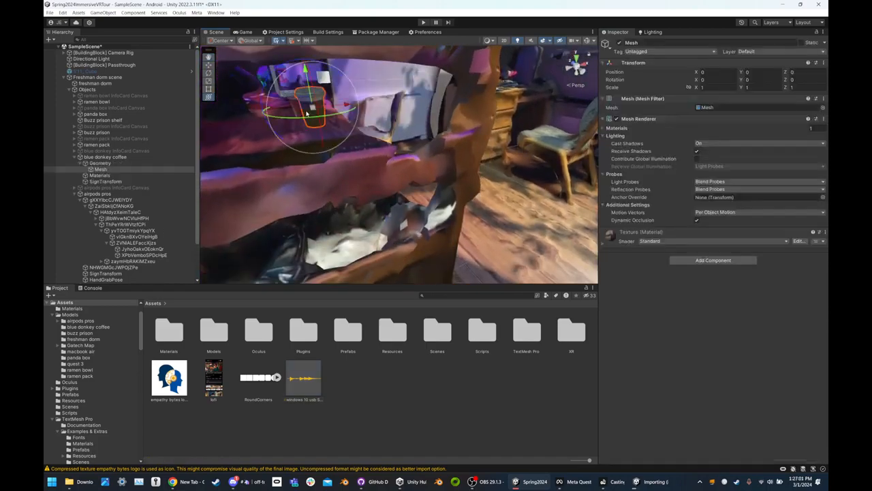
click(140, 158)
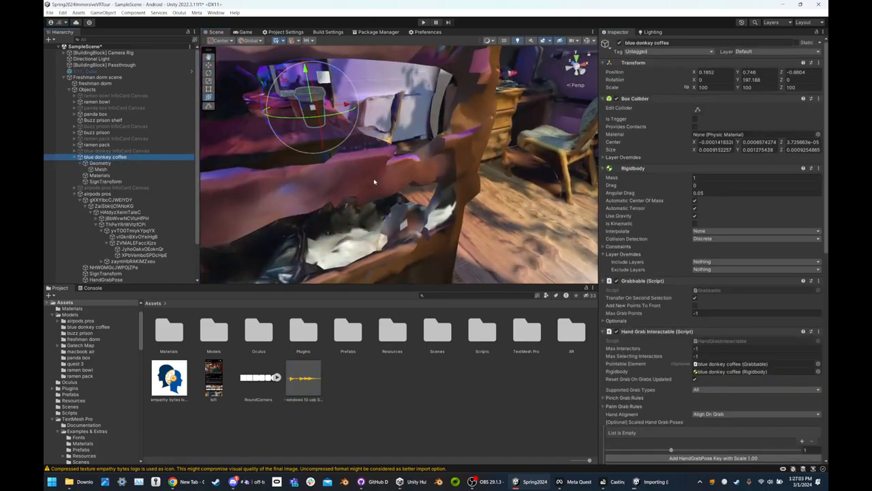
scroll(704, 227, down, 5)
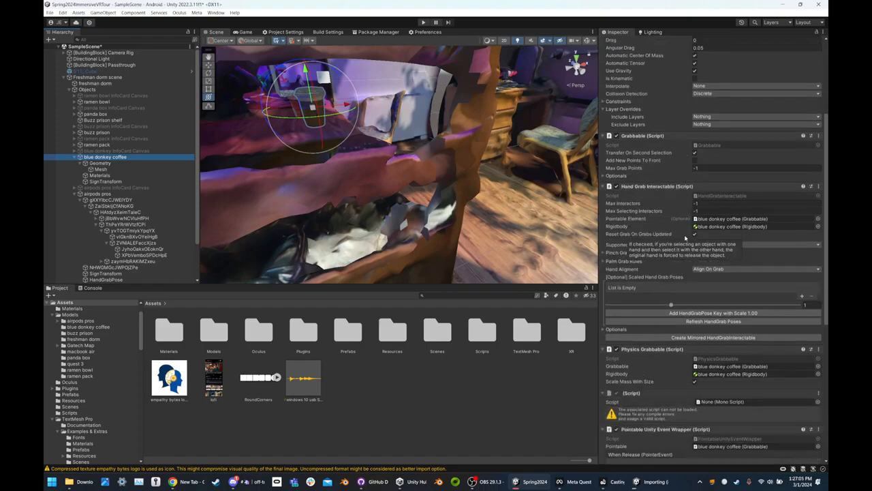
scroll(673, 171, down, 2)
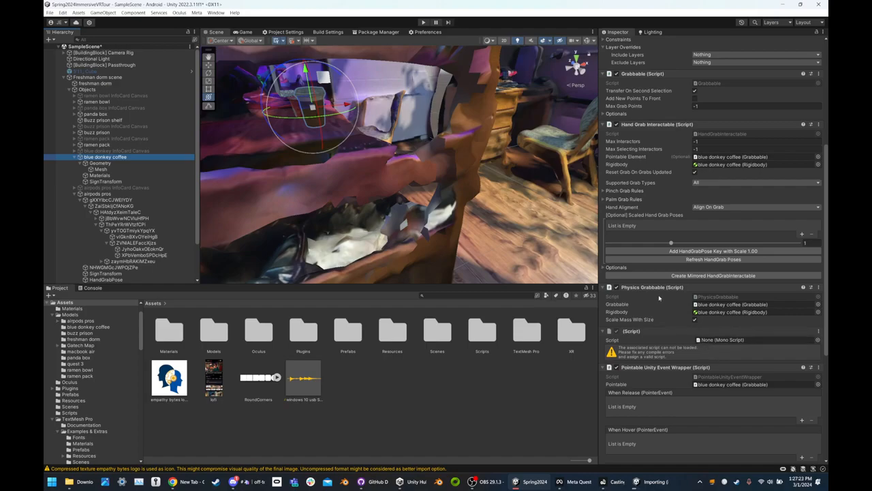
scroll(496, 217, down, 2)
right_drag(496, 216, 554, 182)
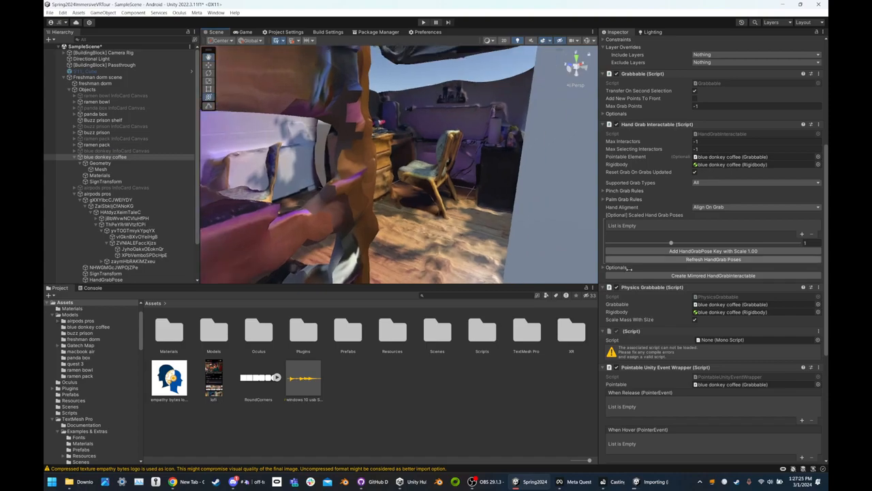
scroll(678, 352, up, 7)
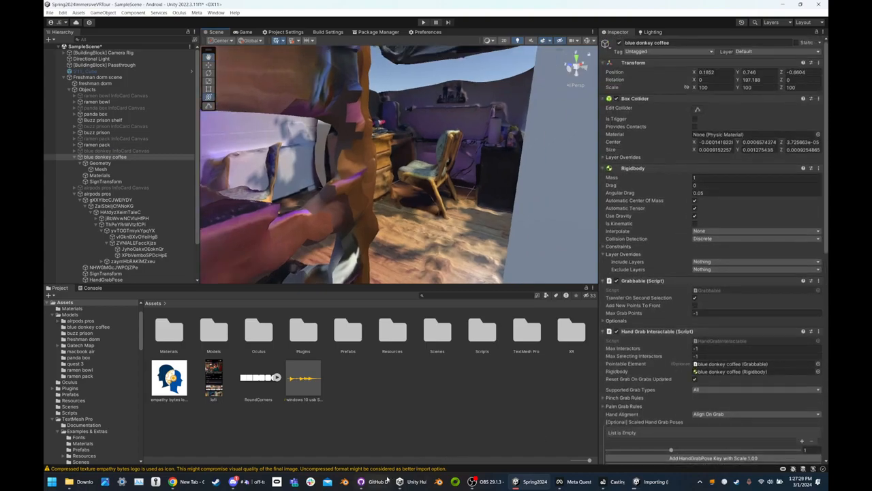
Switch to GitHub Desktop and review the changed files, including workspace.xml, the windows 10 usb Sound Effect metadata and lofi.MP4.meta
mouse_move(386, 480)
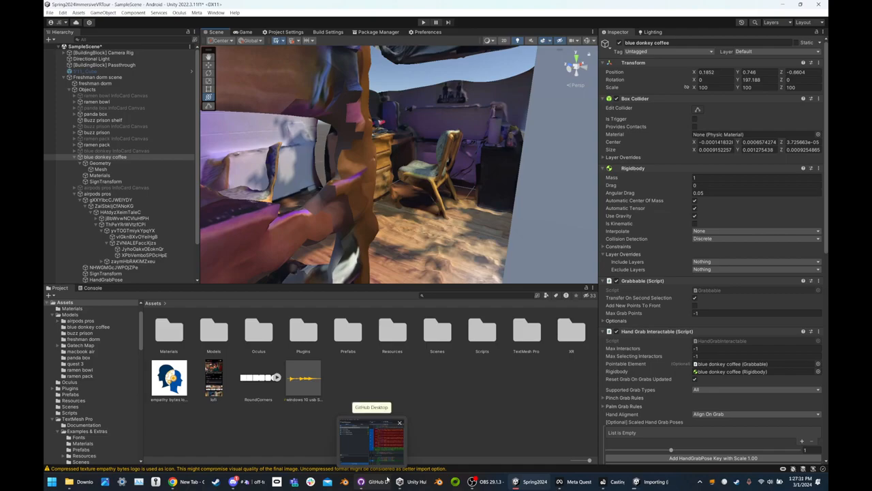
click(386, 480)
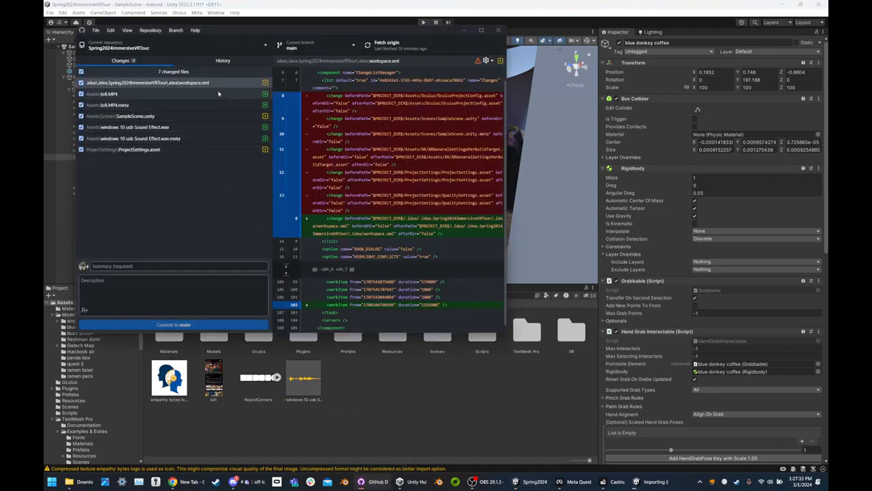
click(164, 168)
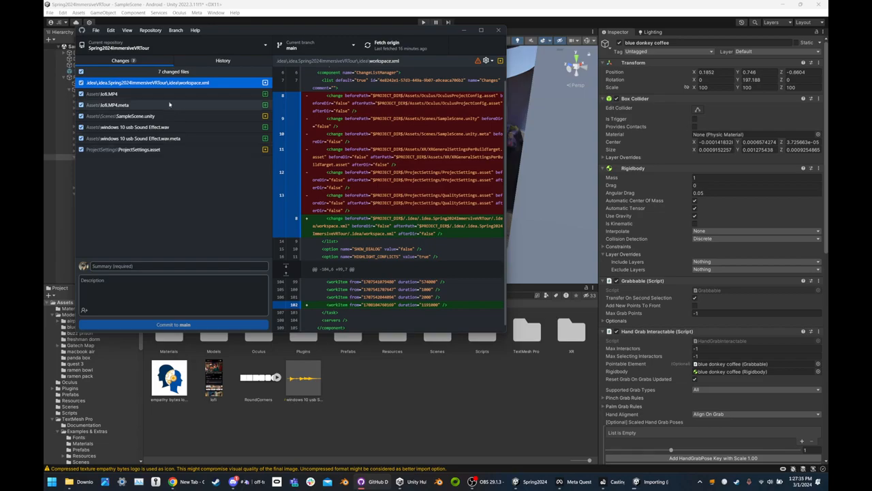
click(162, 150)
key(Up)
key(Up)
key(Up)
key(Up)
key(Up)
key(Up)
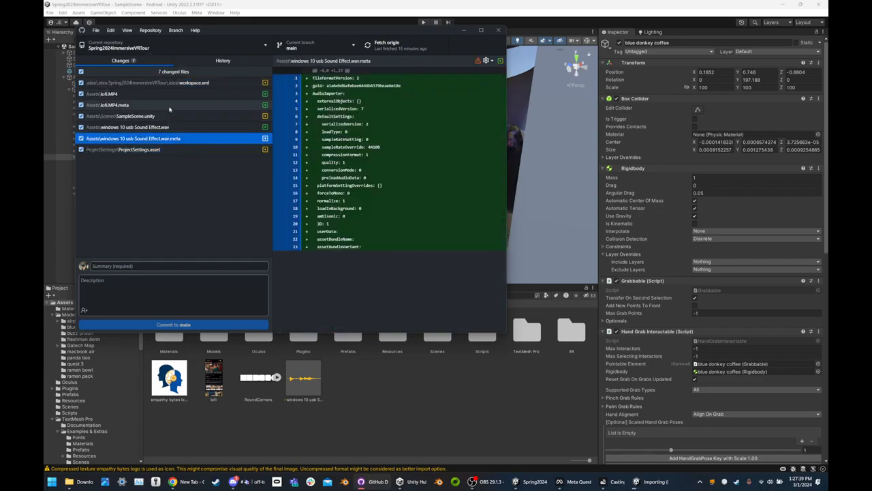
click(177, 94)
click(179, 106)
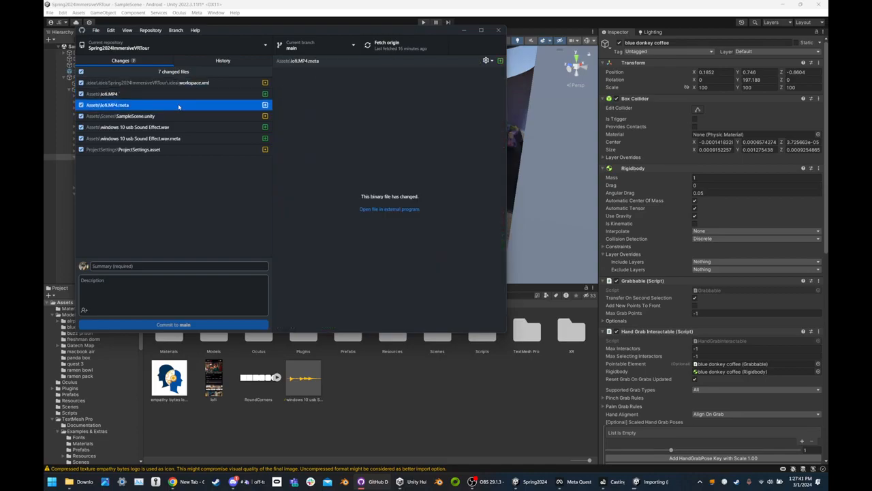
Enter "added airpods grab interaction" as the commit summary
click(189, 266)
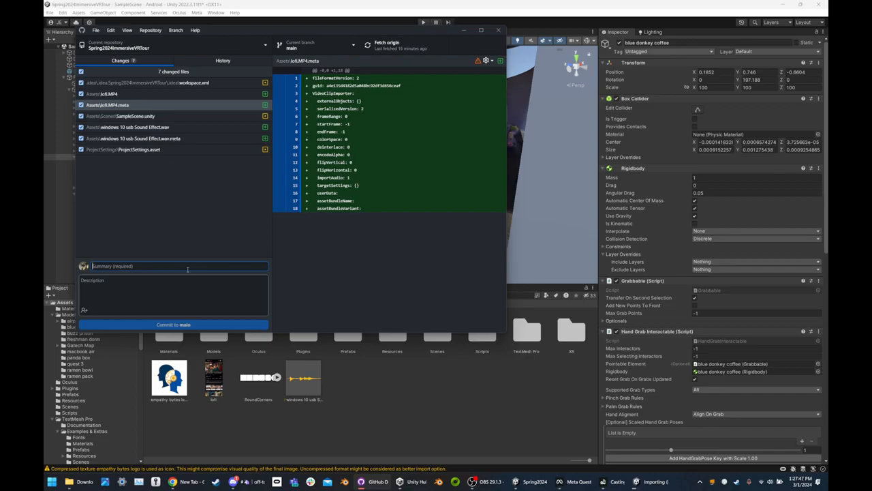
text(adde)
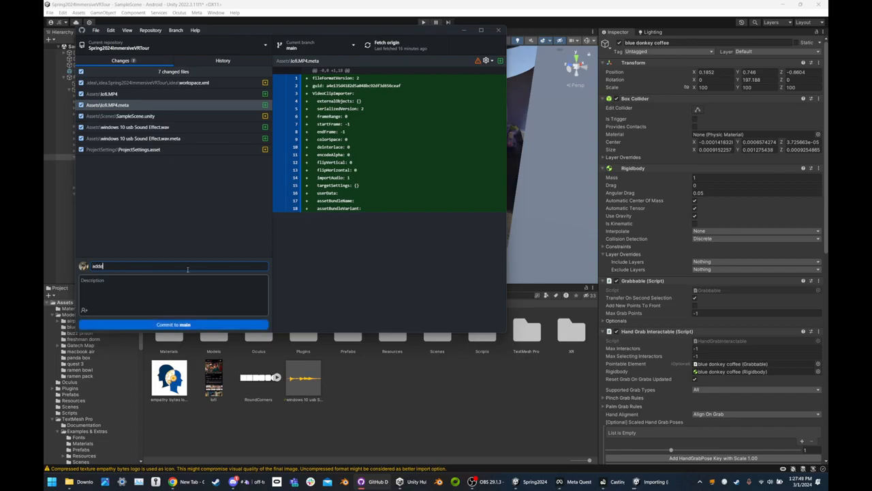
text(d airpods grab interaction)
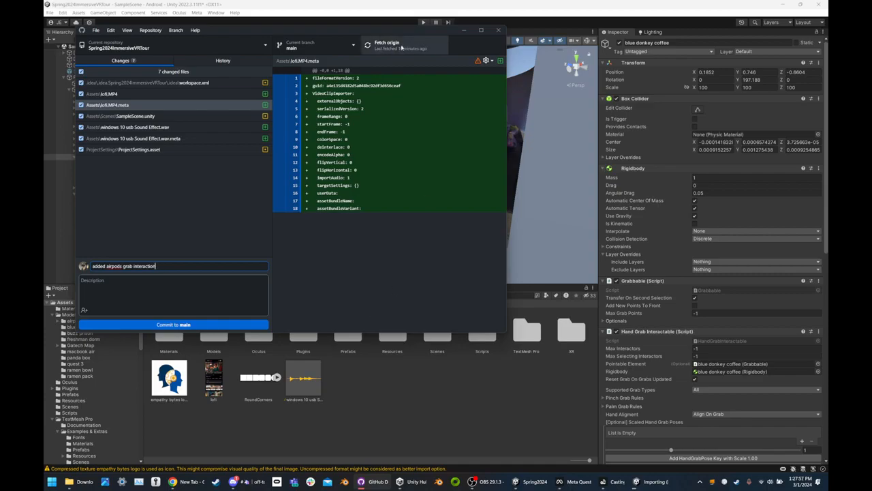
drag(384, 34, 391, 51)
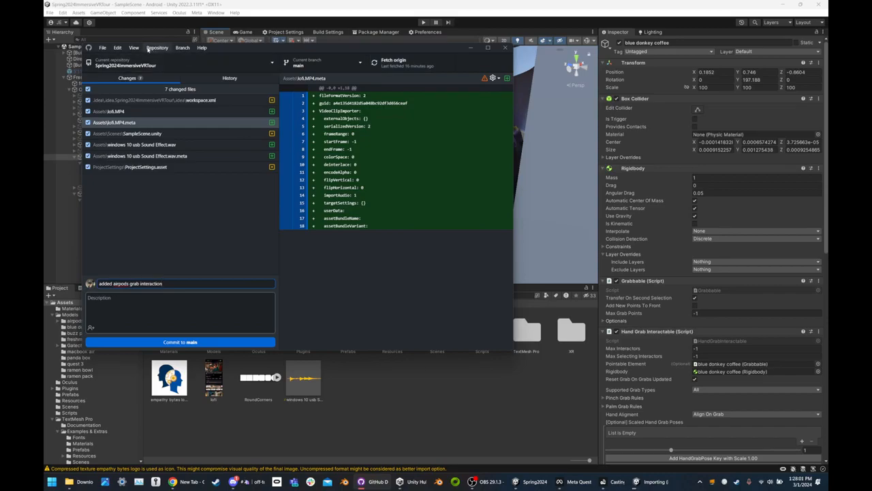
View the Spring2024ImmersiveVRTour repository on the GitHub website and check the progress of the background Unity import
click(157, 48)
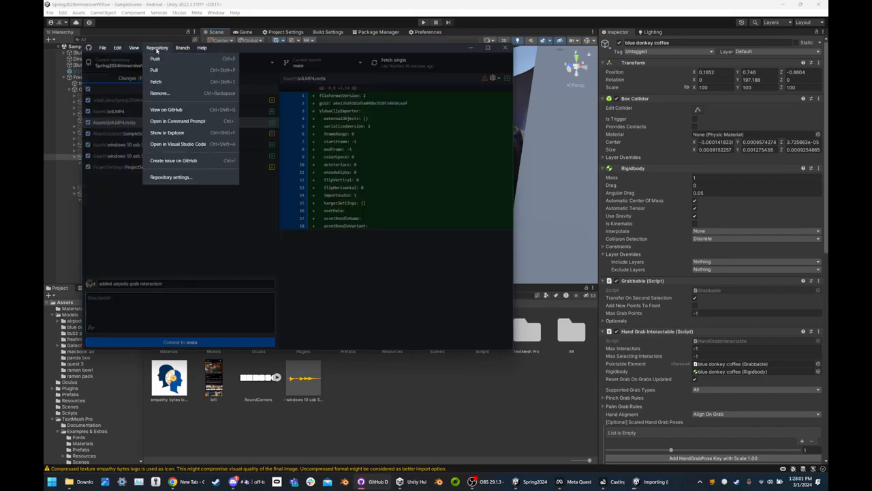
click(167, 111)
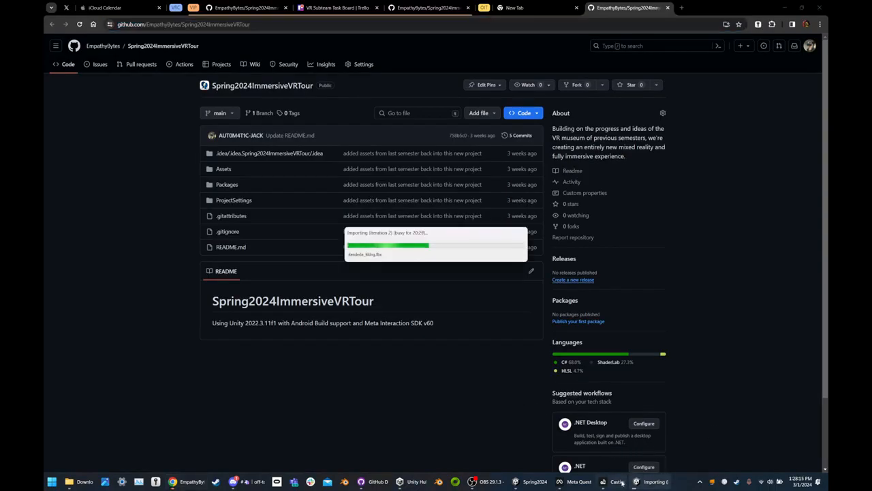
mouse_move(643, 479)
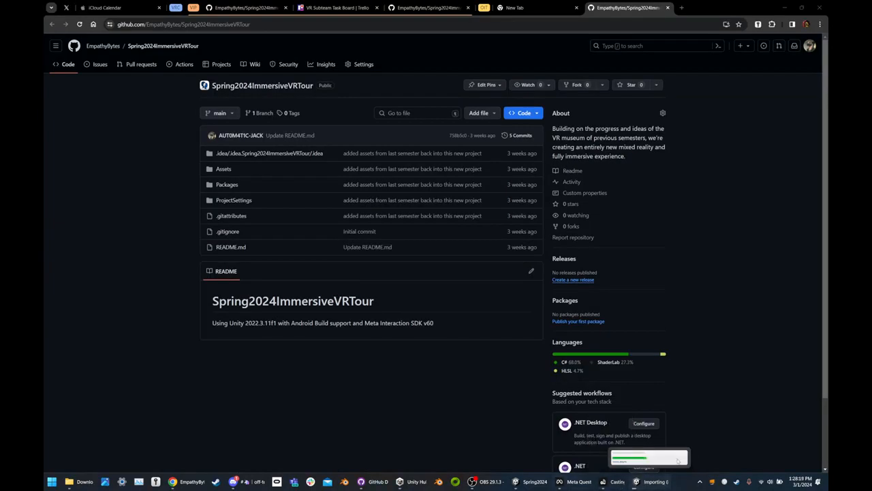
mouse_move(537, 488)
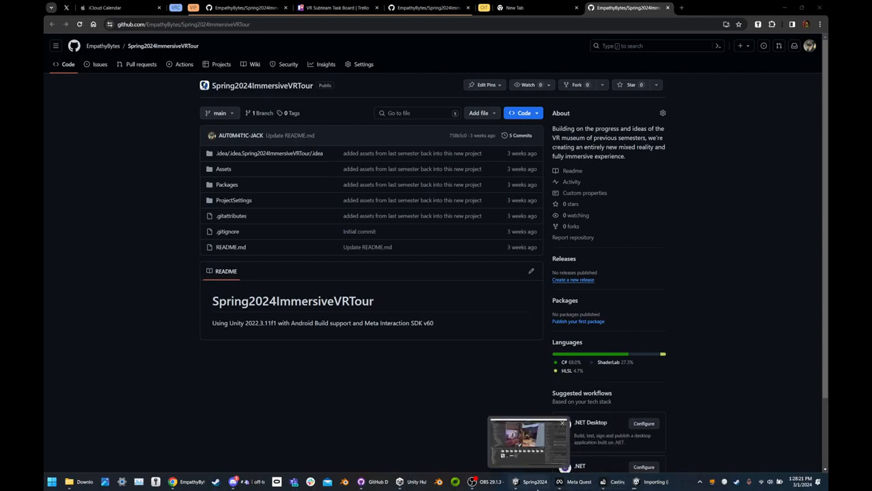
click(654, 481)
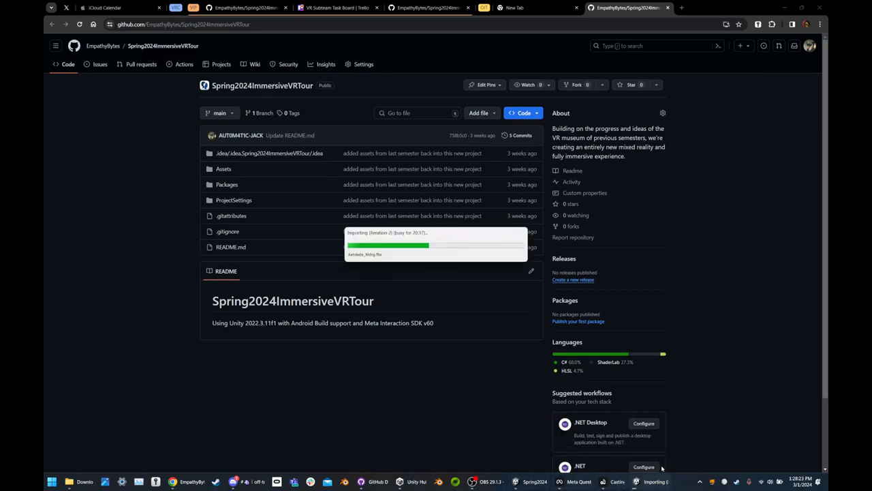
right_click(657, 482)
click(647, 478)
click(652, 479)
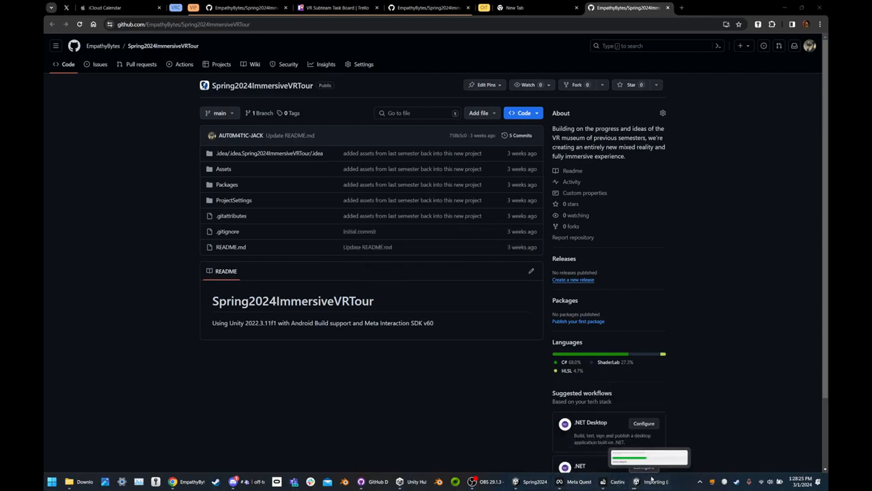
right_click(653, 479)
click(653, 463)
Return to the Spring2024ImmersiveVRTour project in Unity and create a new scene in the Scenes folder
click(542, 482)
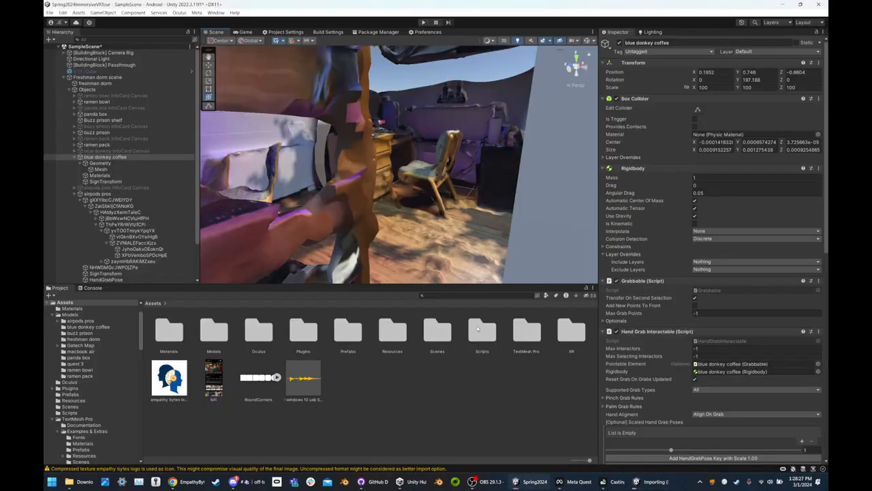
click(214, 331)
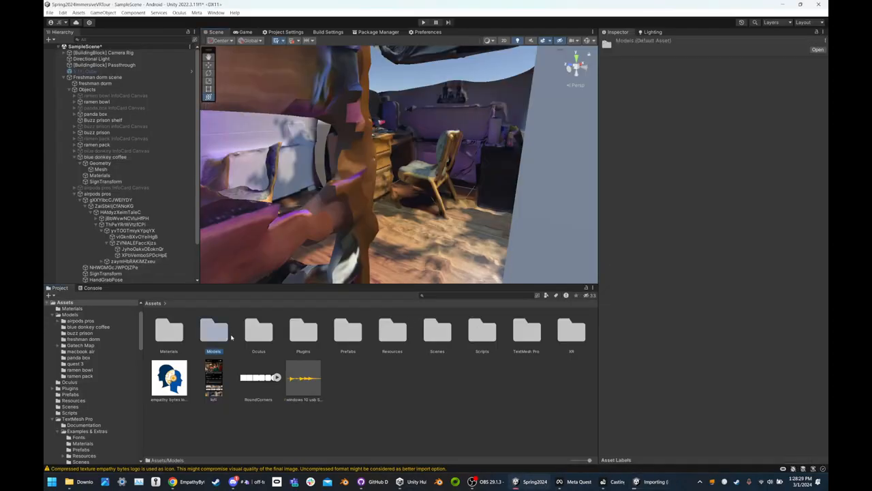
click(258, 333)
double_click(445, 344)
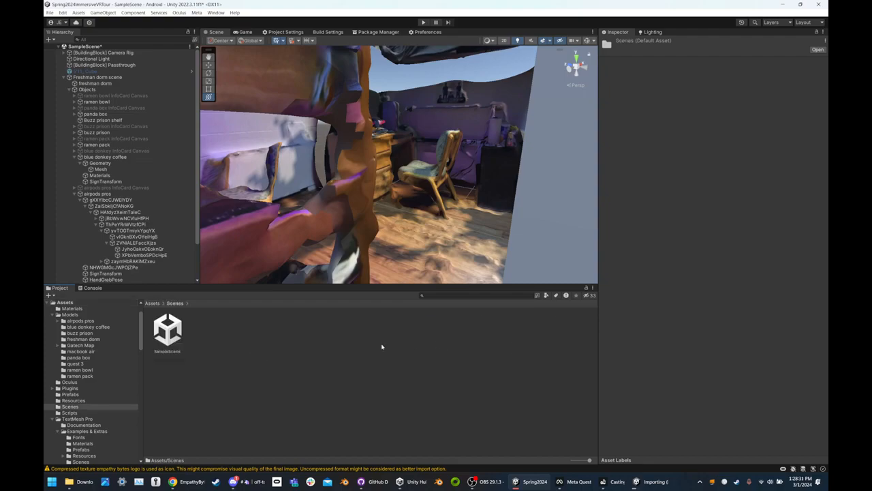
right_click(395, 346)
mouse_move(456, 130)
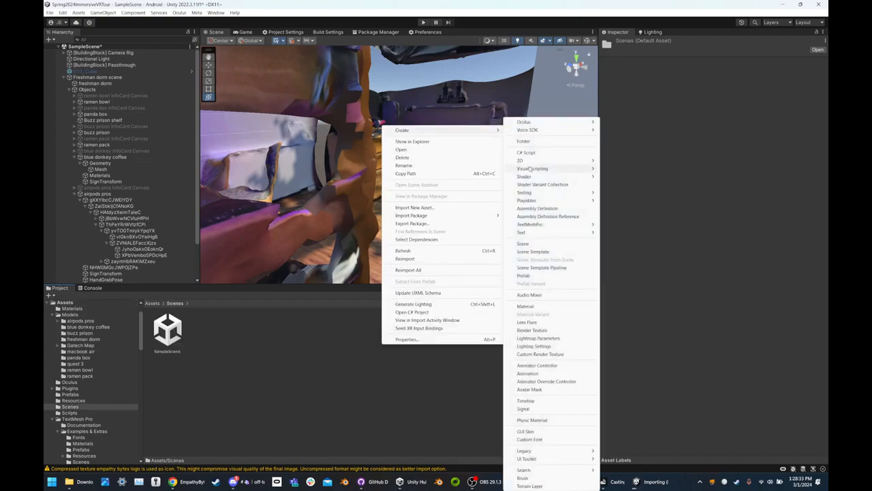
click(524, 244)
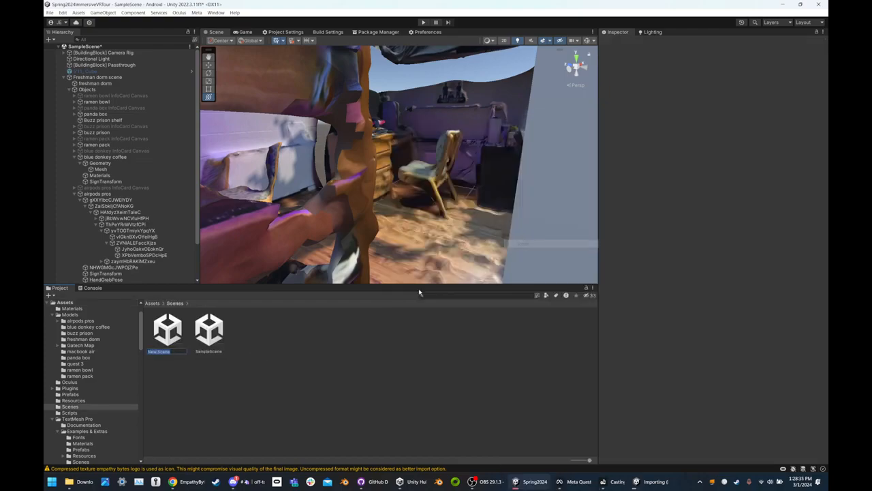
Switch to GitHub Desktop and examine the diff of the added New Scene.unity file
key(alt+Tab)
key(alt+Tab)
key(alt+Tab)
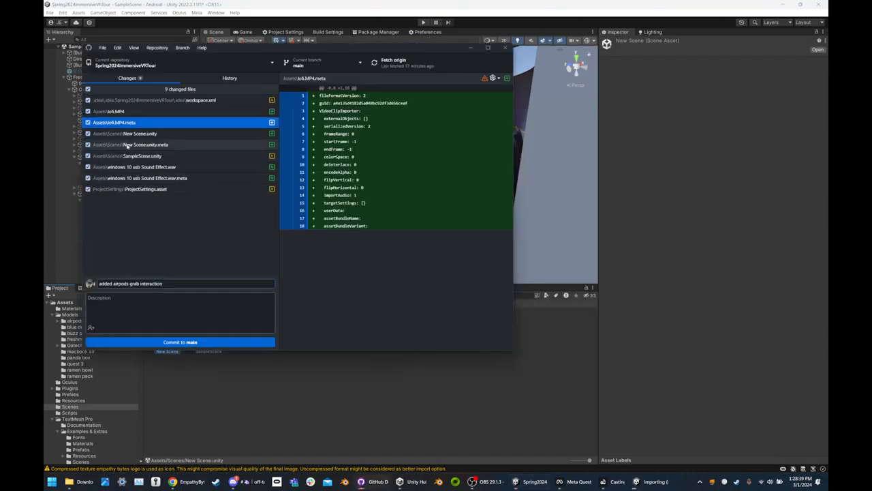
click(168, 136)
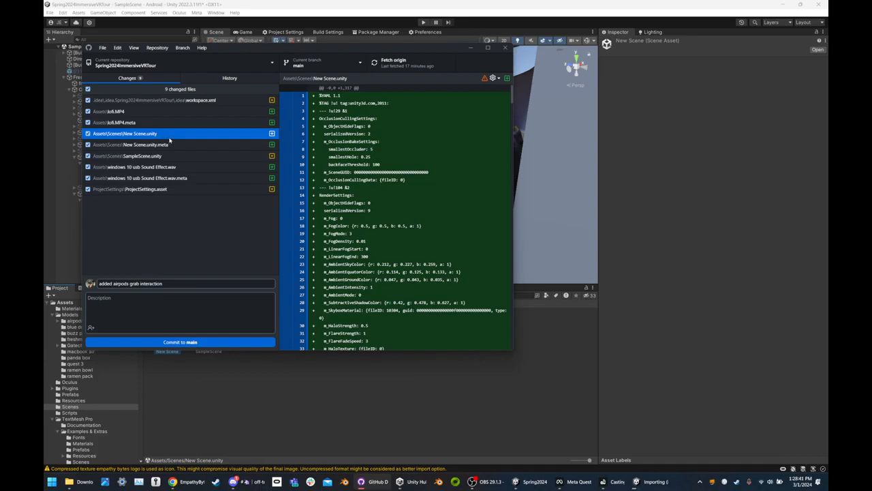
scroll(367, 247, down, 20)
scroll(367, 247, up, 20)
Return to Unity and open New Scene, saving the modified SampleScene
click(542, 410)
click(209, 333)
double_click(167, 331)
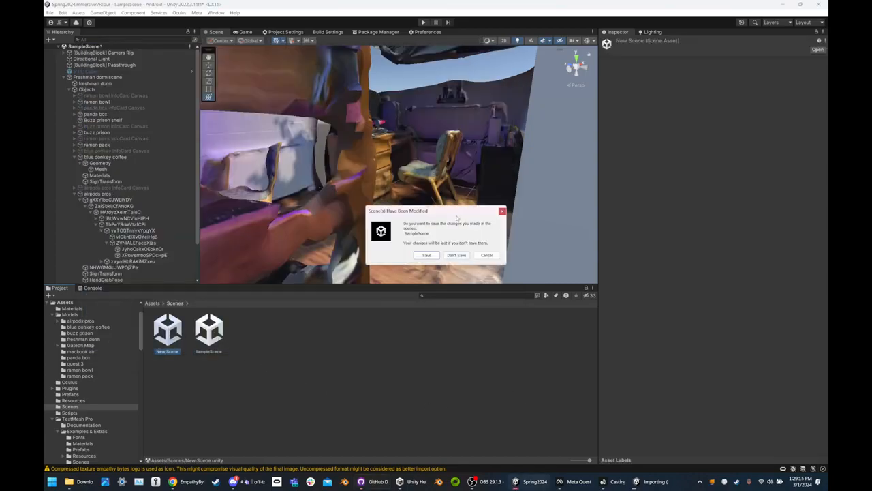
drag(456, 213, 452, 216)
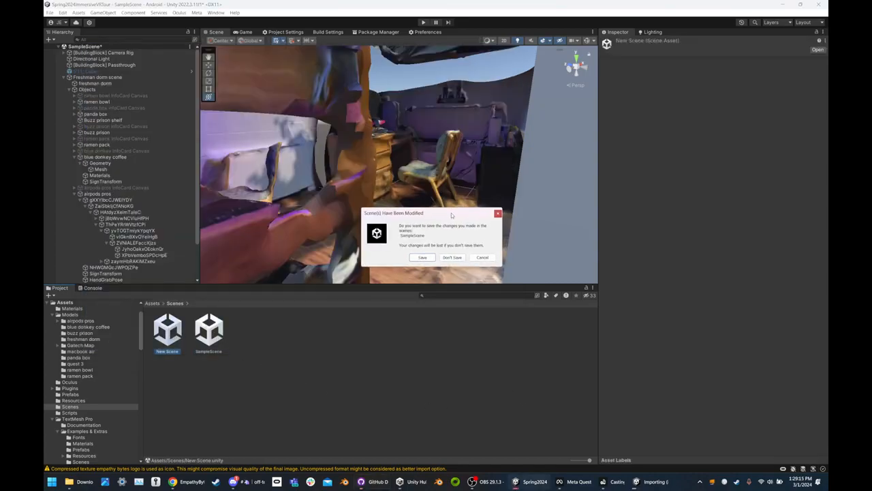
click(430, 258)
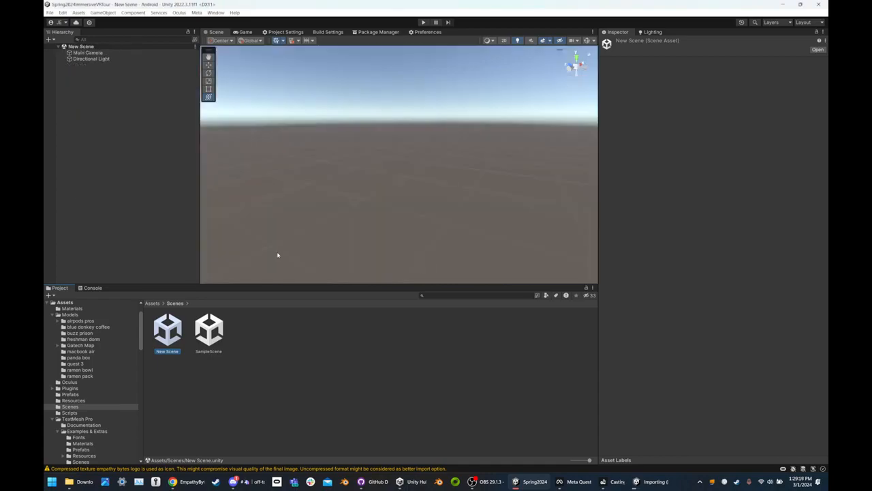
click(183, 242)
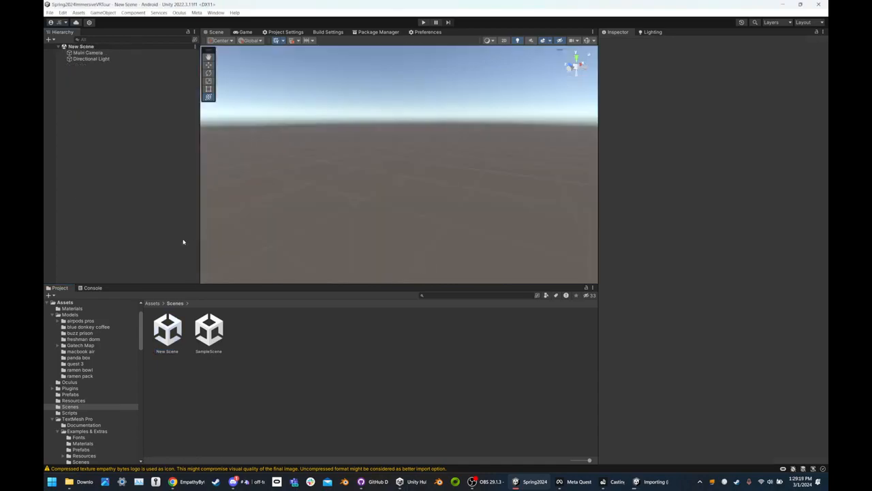
Look through the top-level Assets folders, including Prefabs, Resources and Scenes, for something to place in the new scene
click(156, 303)
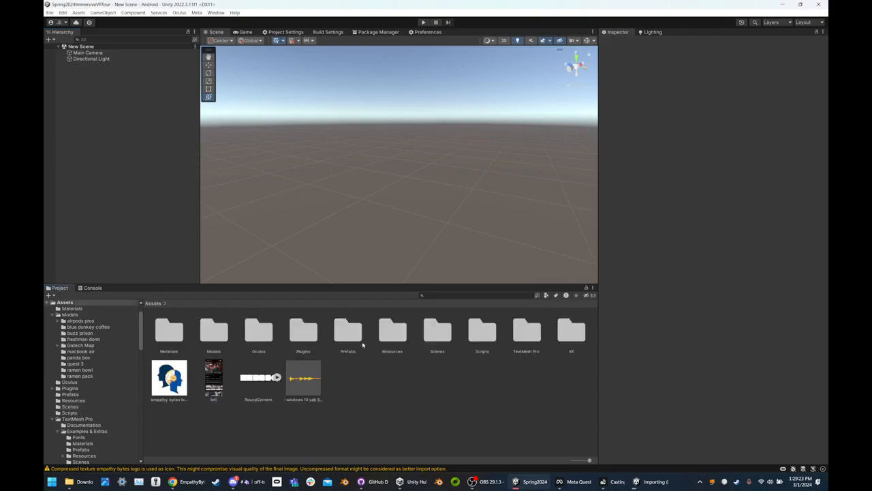
click(395, 335)
click(364, 338)
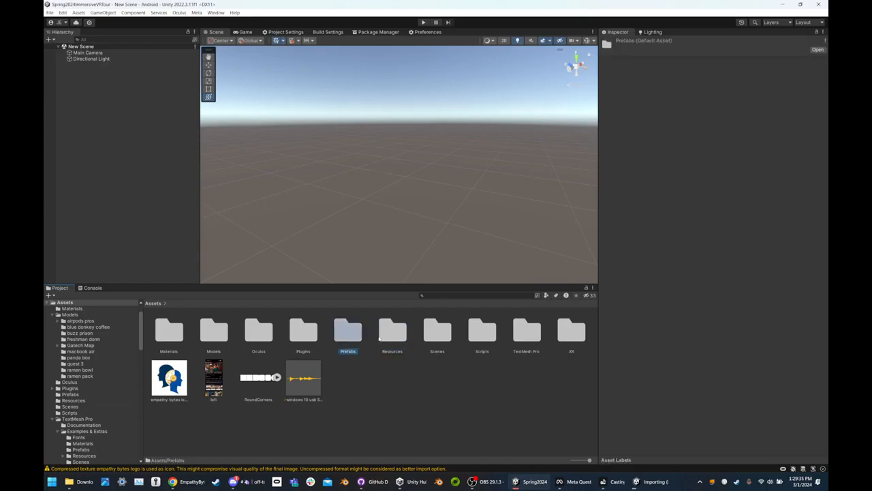
click(398, 336)
click(431, 334)
double_click(430, 334)
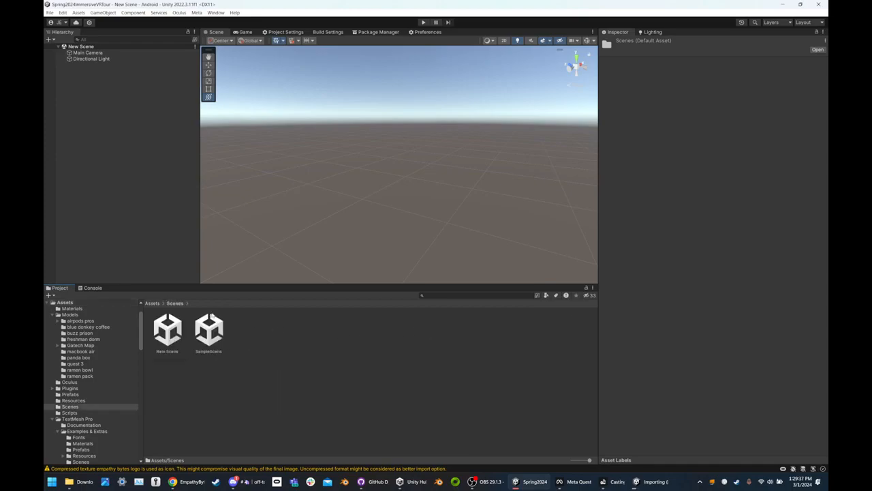
click(153, 302)
click(392, 332)
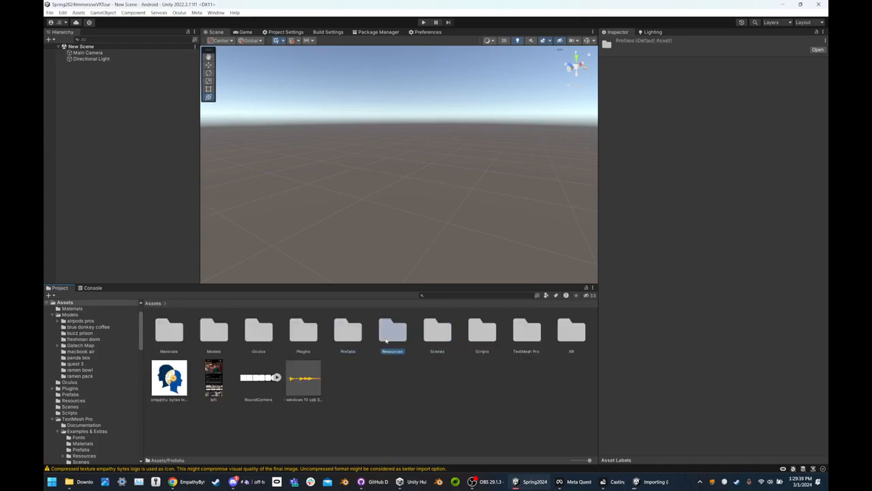
Add the airpods pros model from its Models subfolder to New Scene's hierarchy
double_click(213, 330)
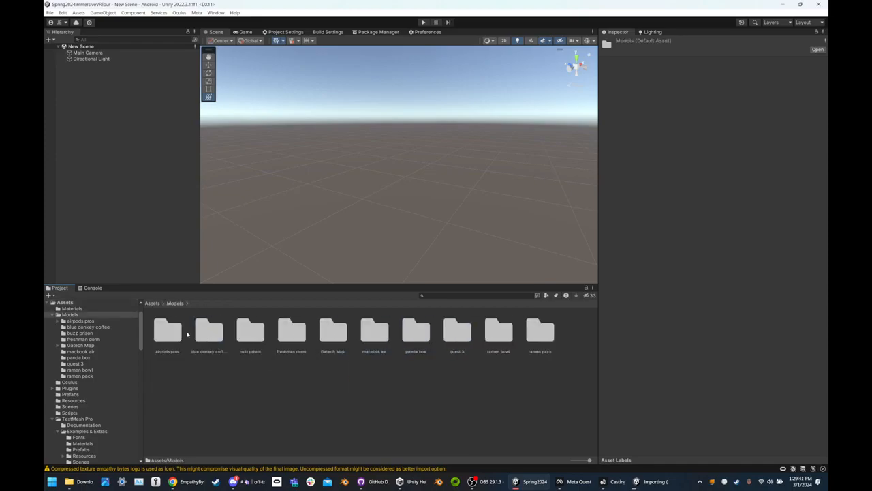
double_click(169, 330)
click(213, 331)
drag(213, 331, 156, 198)
alt+drag(218, 217, 559, 219)
scroll(360, 196, up, 3)
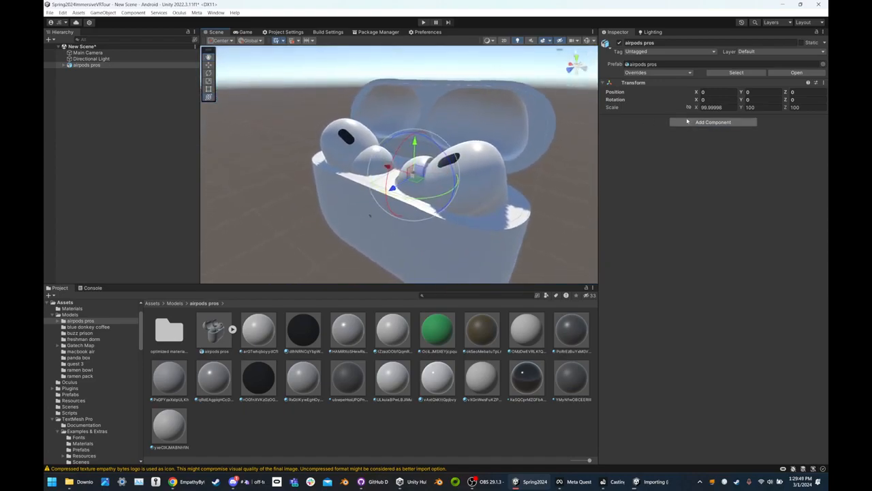
Add Rigidbody and Grabbable components to the airpods pros object
click(687, 122)
text(rigid)
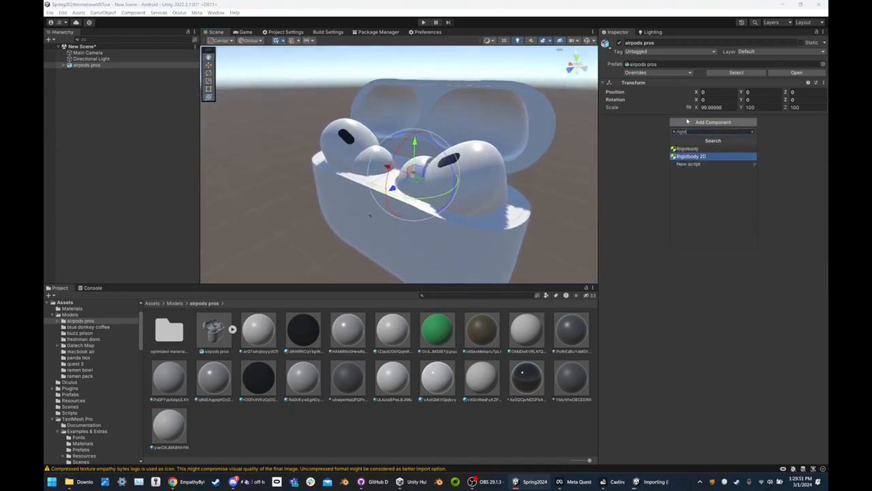
click(688, 148)
click(722, 234)
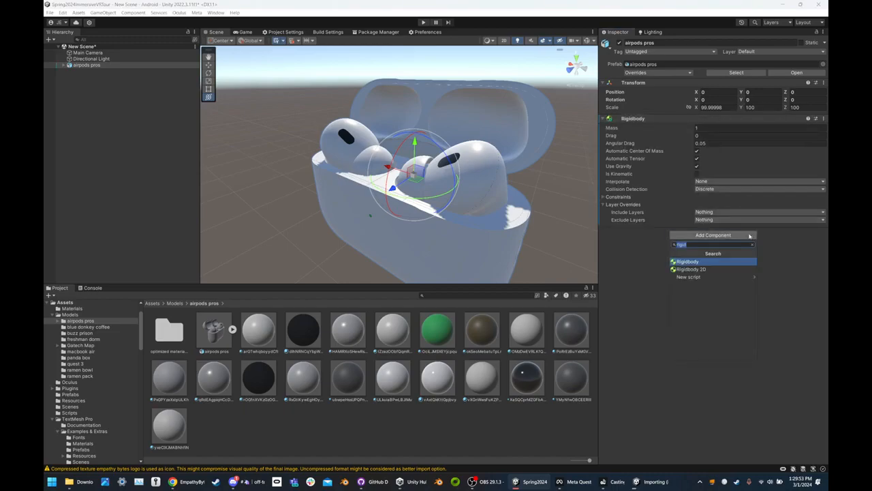
text(grabbable)
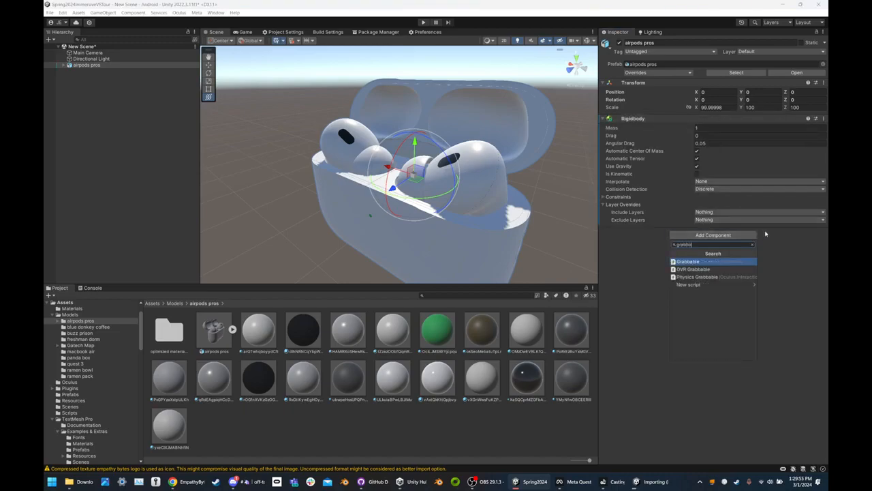
key(Return)
Apply the green material from the airpods pros model folder to the airpods in the scene and select the airpods pros object
middle_drag(431, 218, 444, 222)
scroll(444, 223, down, 5)
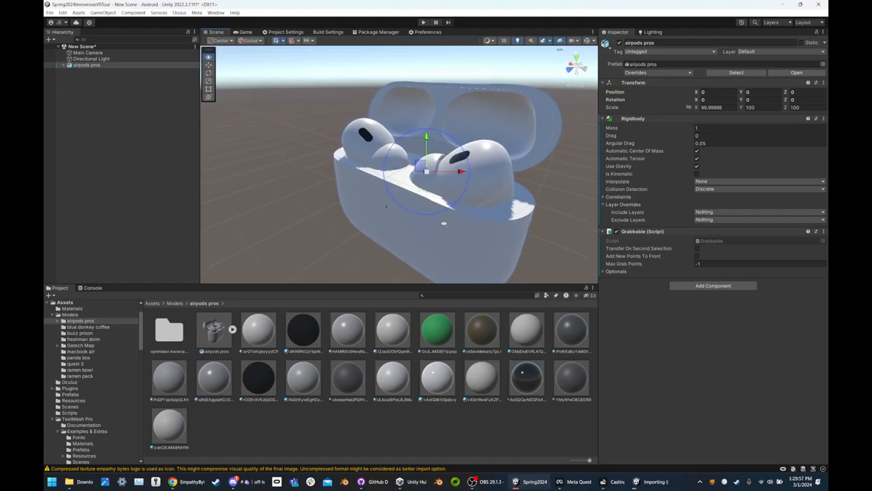
click(442, 327)
drag(442, 327, 522, 198)
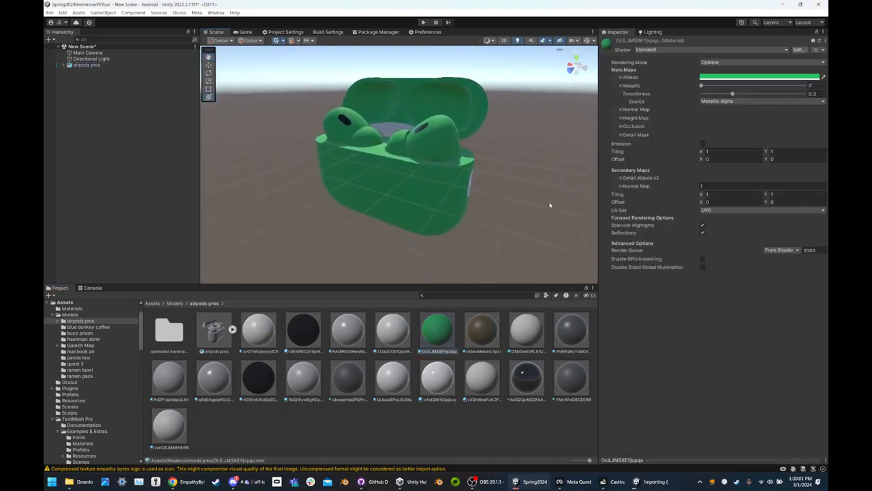
click(88, 64)
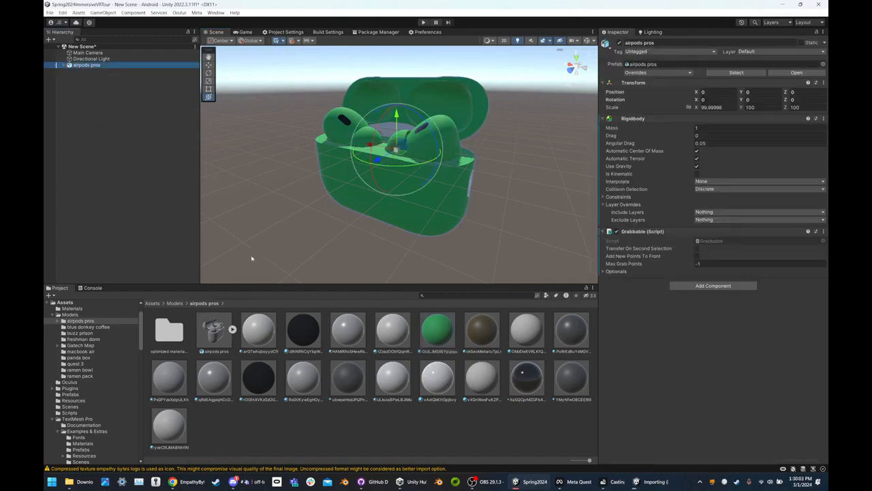
Save the scene's airpods pros object as a prefab variant in the Assets > Prefabs folder
click(175, 303)
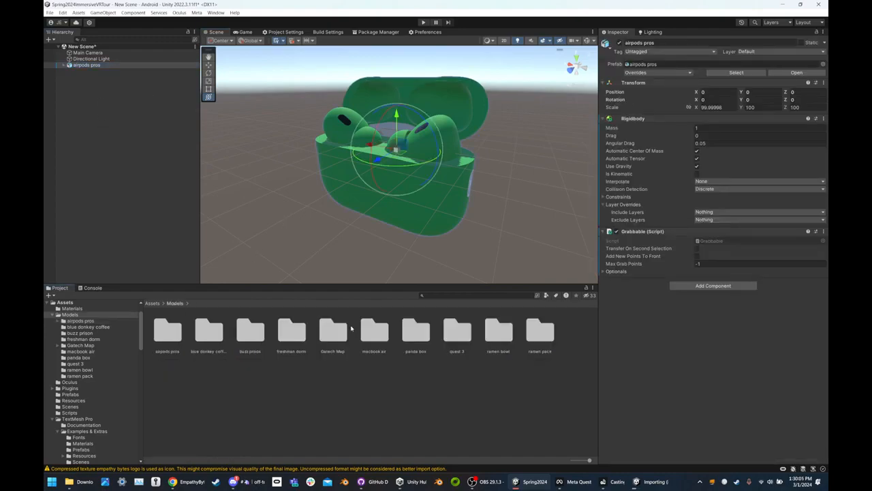
click(322, 385)
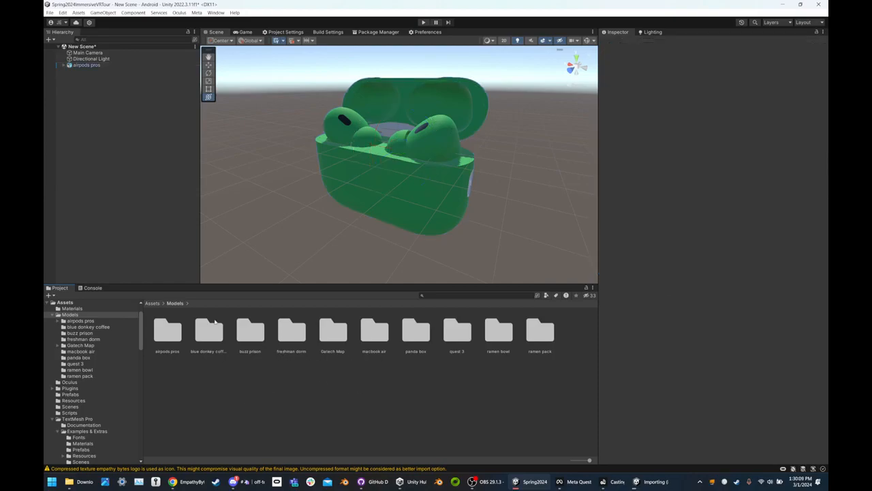
click(151, 303)
double_click(347, 341)
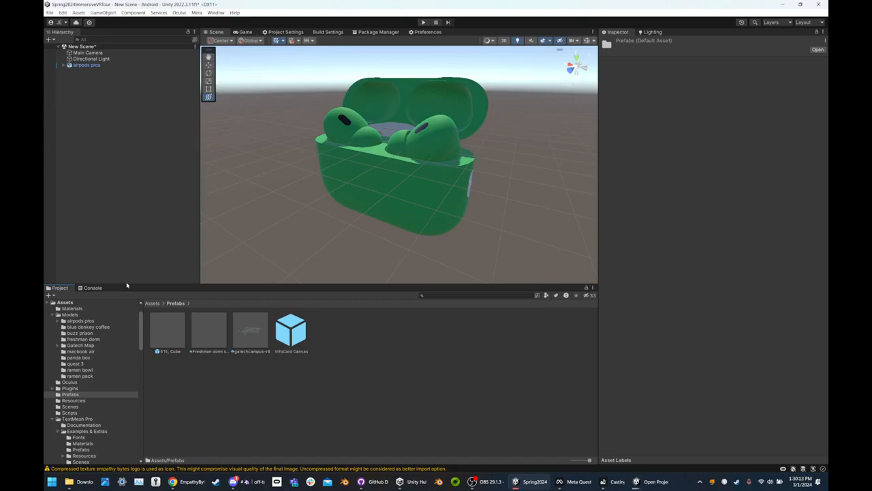
click(105, 54)
click(107, 73)
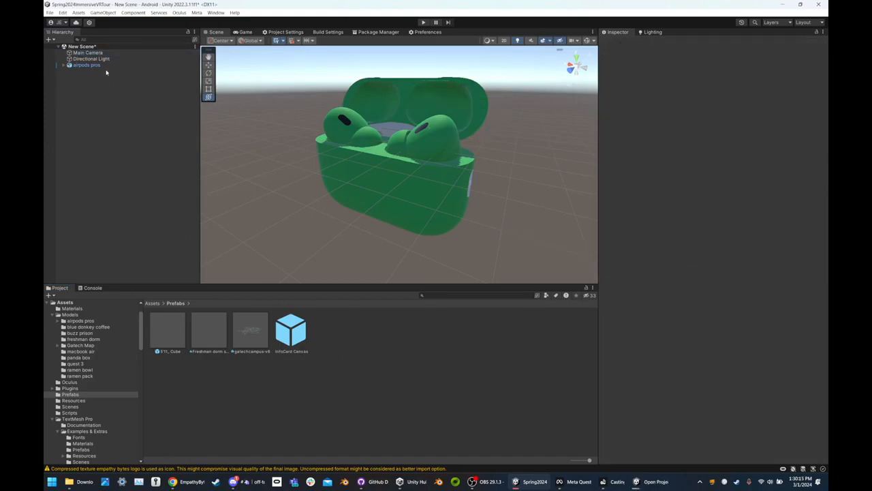
click(107, 67)
drag(106, 66, 417, 351)
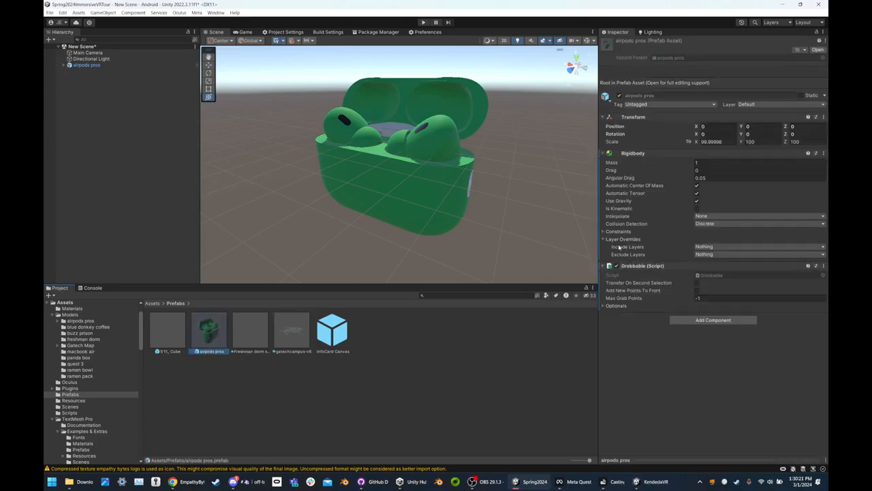
Inspect the InfoCard Canvas, gatechcampus-v8, Freshman dorm scene, 5'11_Cube and airpods pros prefabs for their components
click(345, 334)
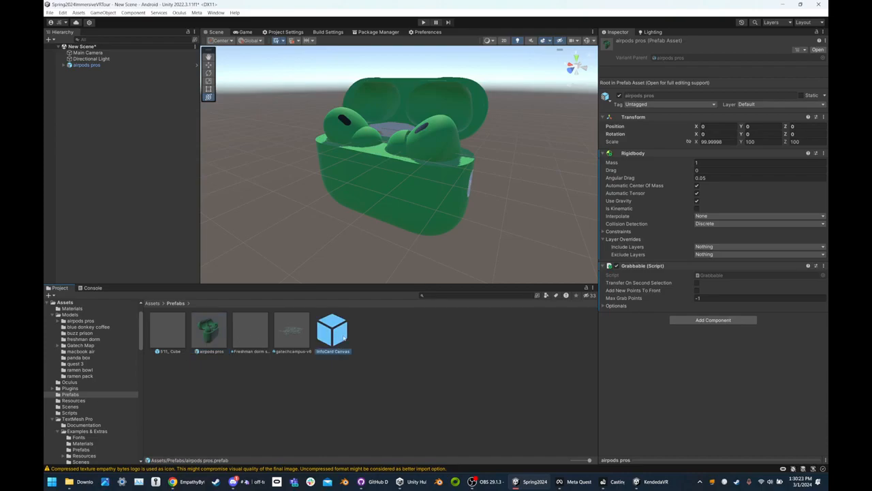
click(304, 337)
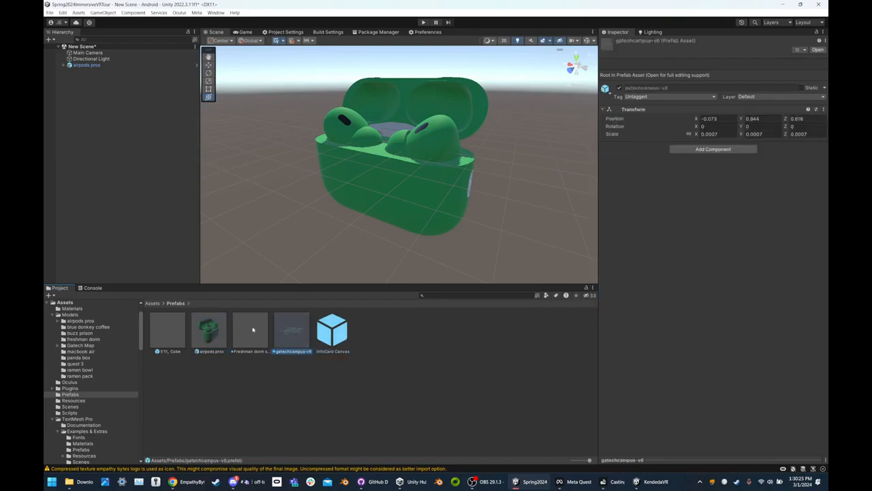
click(341, 338)
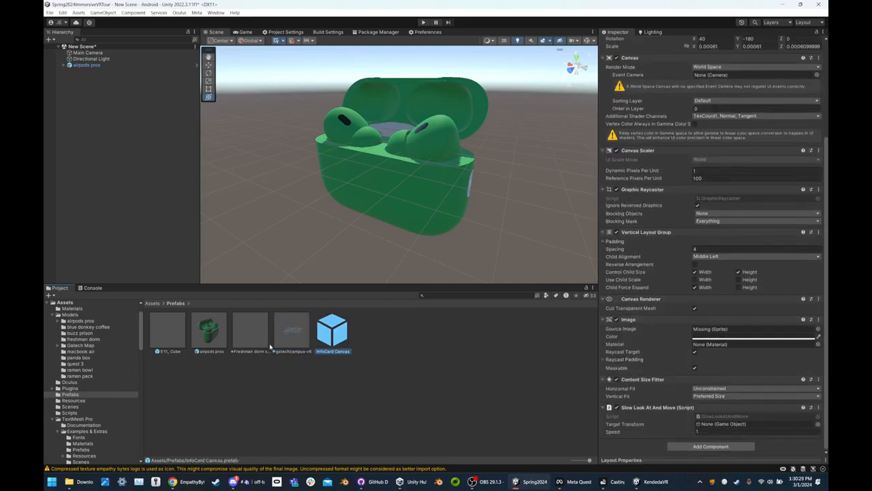
click(267, 346)
click(181, 330)
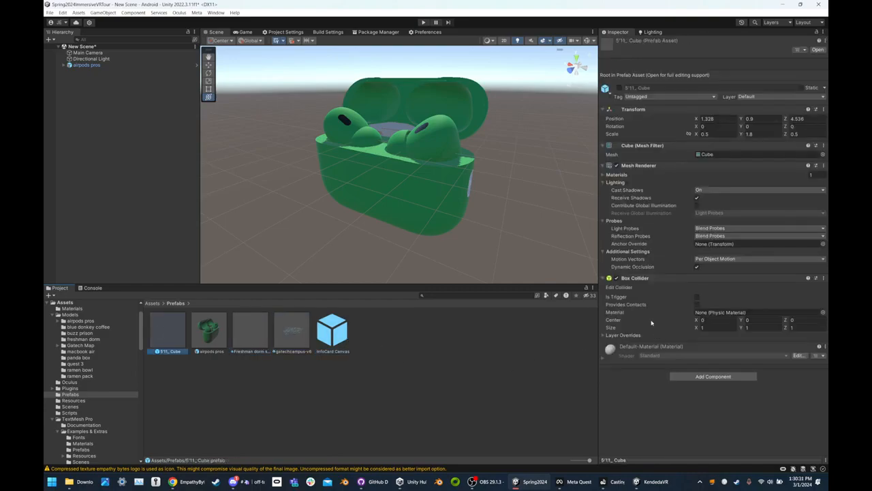
click(214, 336)
right_drag(353, 229, 365, 231)
Open SampleScene from the Scenes folder, saving the changes to New Scene, and bring the dorm room into view
click(154, 304)
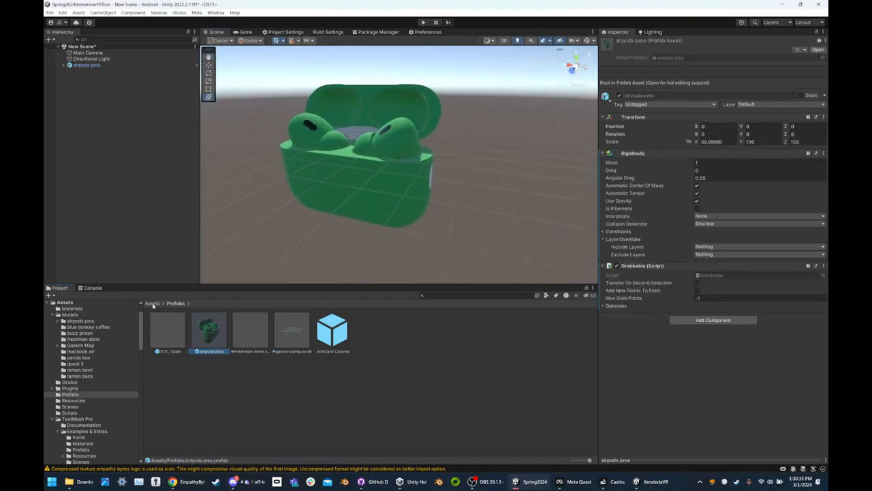
click(205, 335)
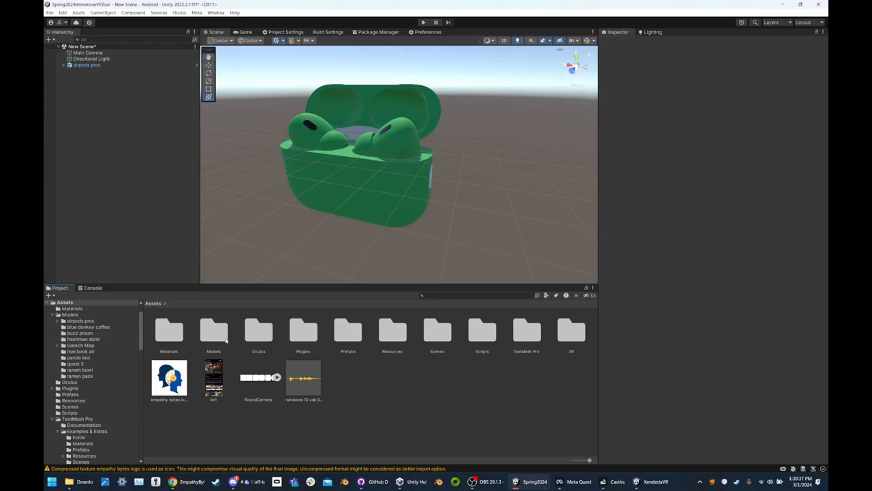
double_click(429, 331)
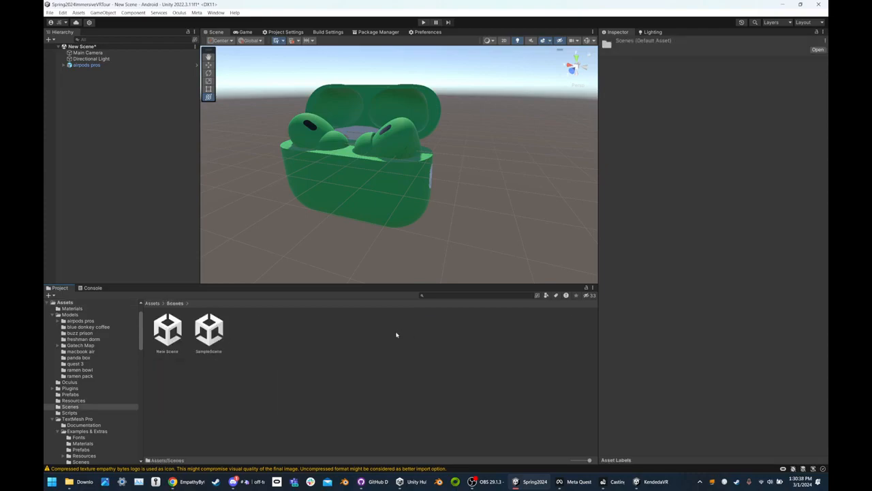
double_click(209, 331)
click(421, 255)
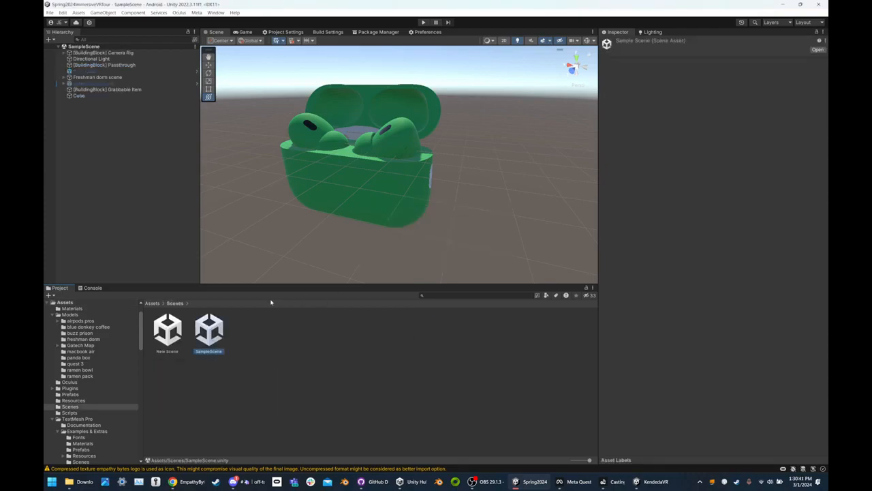
right_drag(302, 246, 296, 229)
key(w)
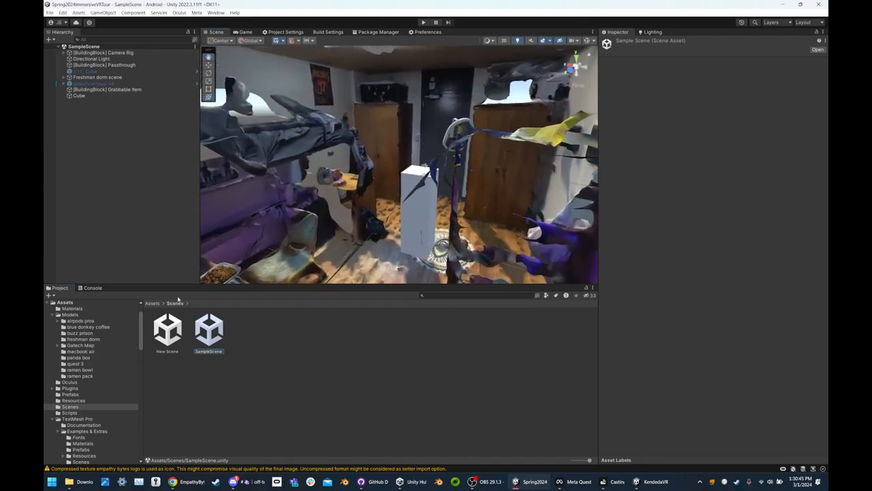
Place the airpods pros prefab in SampleScene and move it to about X -6.41, Y 0.59, Z 0.43
click(152, 304)
double_click(348, 331)
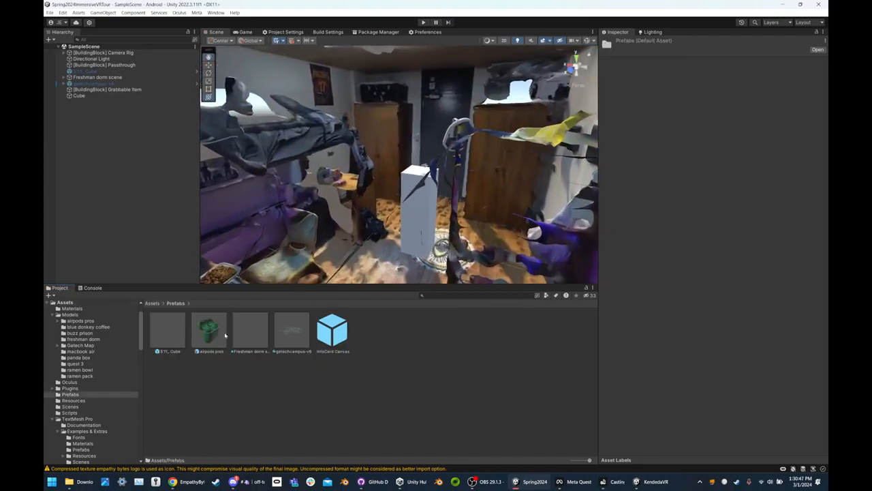
drag(346, 249, 362, 209)
key(s)
right_drag(362, 209, 436, 188)
drag(389, 163, 492, 153)
right_drag(492, 152, 510, 163)
key(s)
key(w)
key(s)
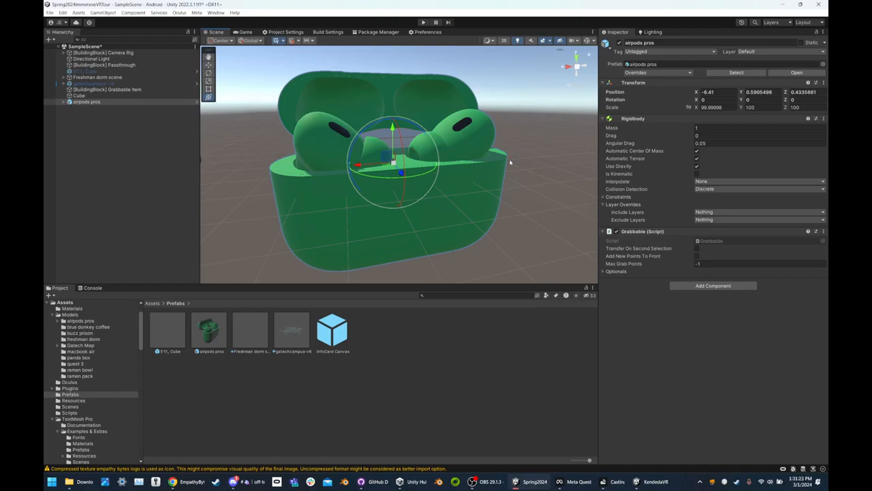
Inspect the airpods pros prefab asset and return to the top-level Assets folder
click(426, 351)
click(399, 228)
click(208, 328)
click(152, 303)
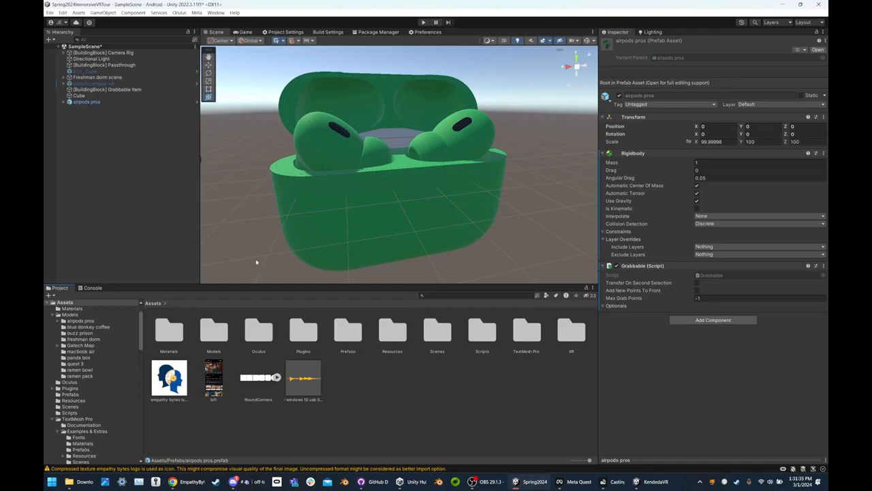
Locate the ramen bowl on the dorm desk and its entry under Objects in the Freshman dorm scene hierarchy
right_drag(323, 244, 412, 194)
click(409, 189)
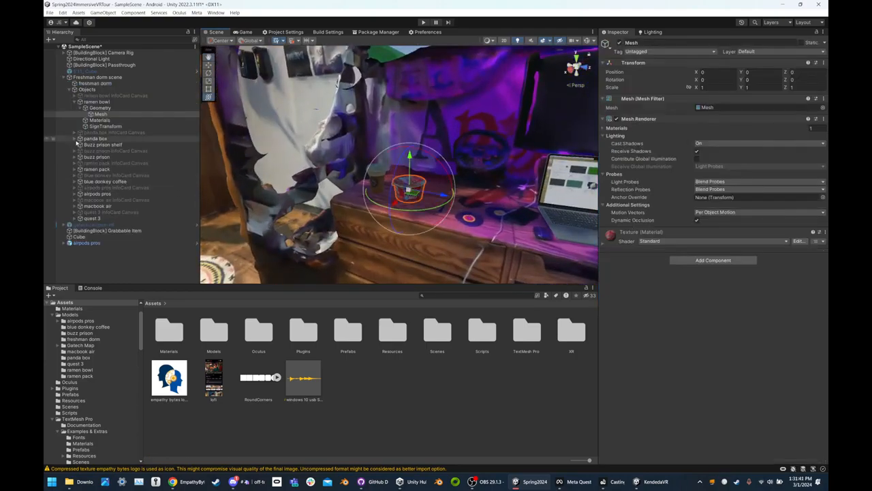
click(75, 102)
click(96, 91)
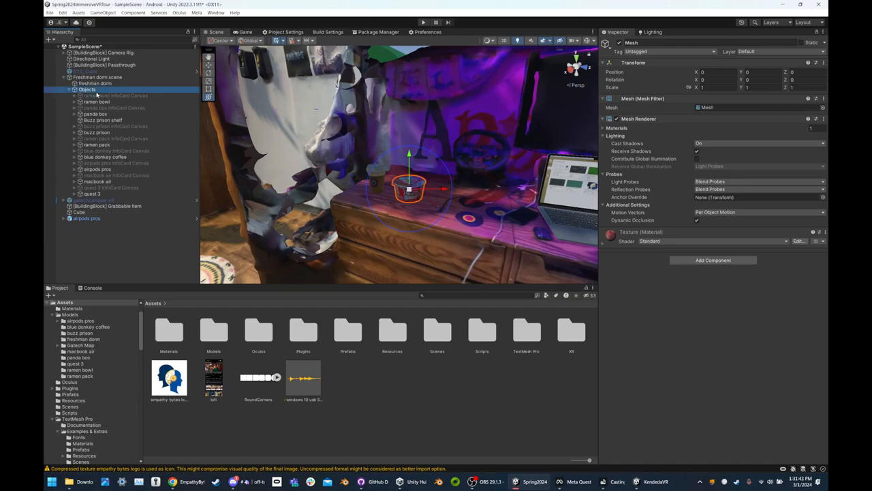
click(96, 96)
ctrl+click(96, 102)
right_click(89, 101)
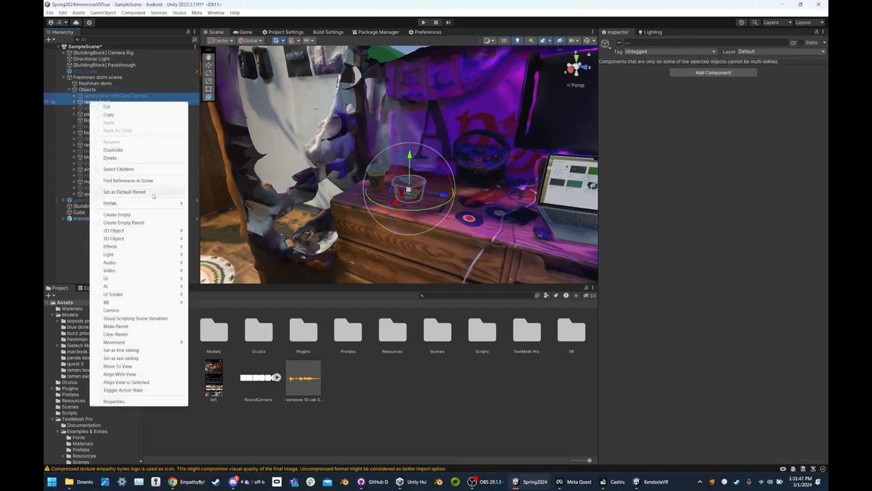
click(64, 251)
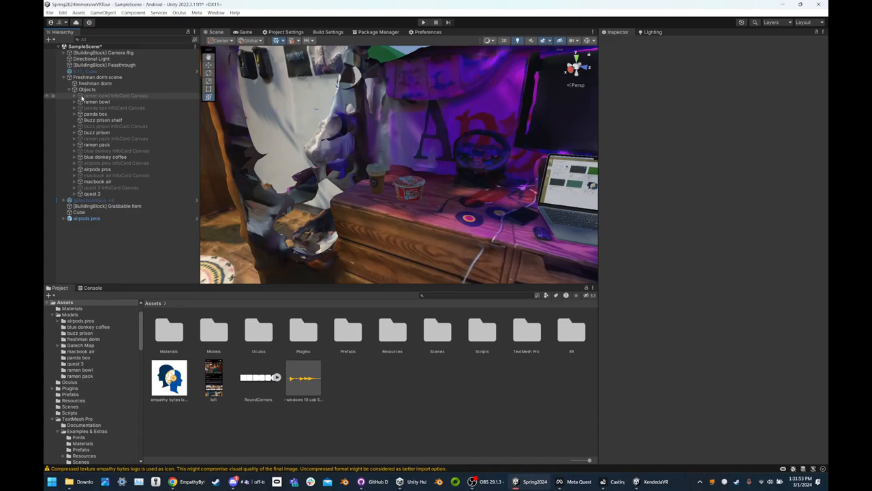
Create an empty GameObject under Objects and nest ramen bowl InfoCard Canvas and ramen bowl inside it
click(114, 96)
right_click(114, 89)
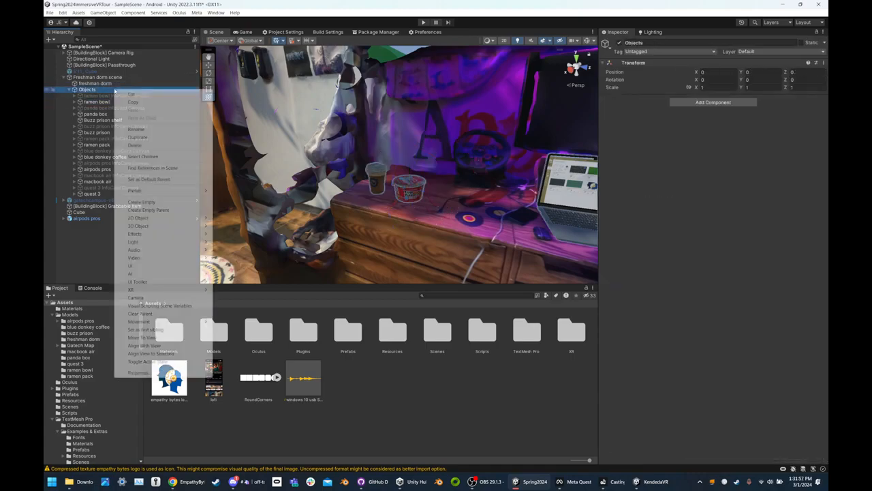
click(137, 202)
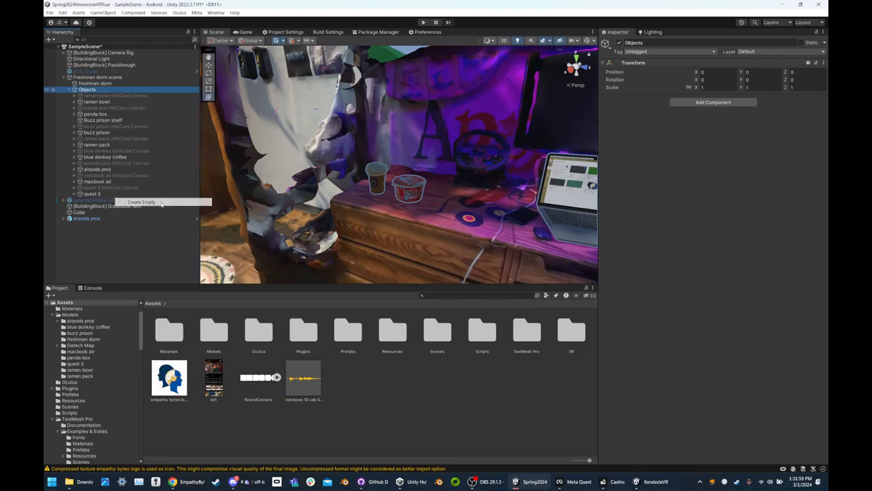
drag(122, 199, 376, 373)
double_click(116, 108)
ctrl+click(116, 102)
Try to save the GameObject holding the ramen bowl and its InfoCard Canvas as a prefab
click(87, 96)
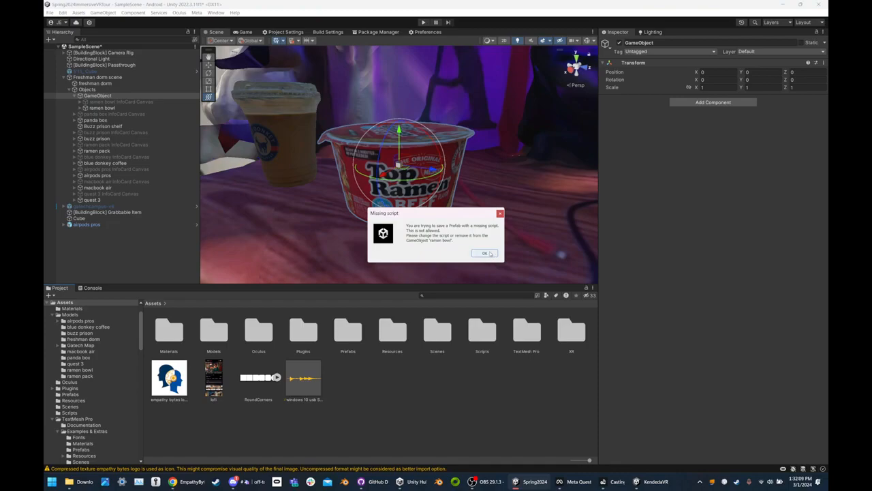
click(484, 252)
click(104, 102)
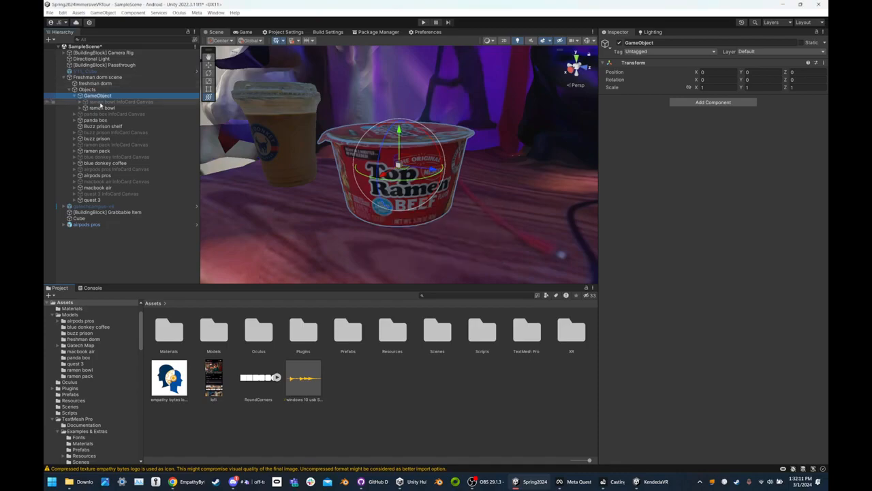
click(96, 96)
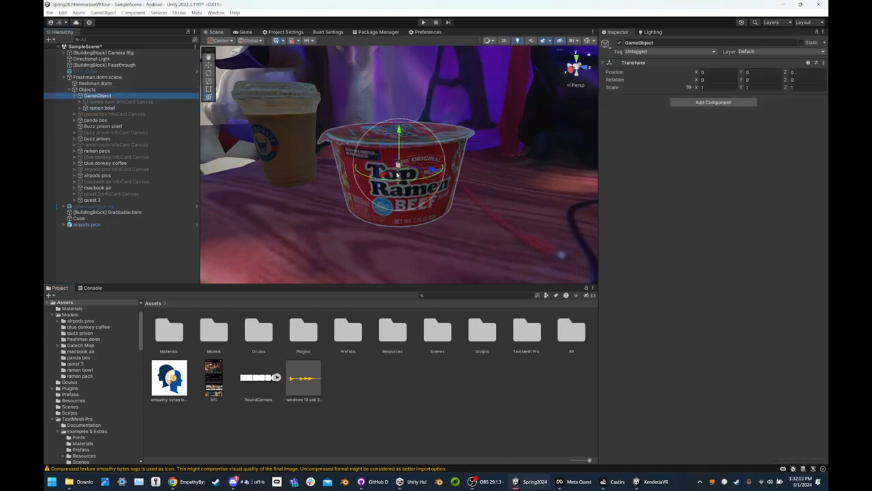
click(135, 105)
Select the airpods pros object at the root of SampleScene and frame it in the scene view
click(114, 225)
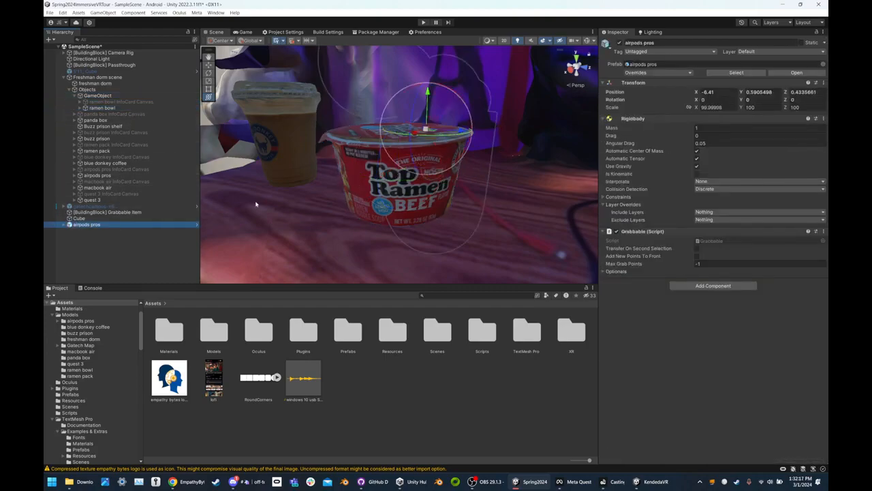
key(f)
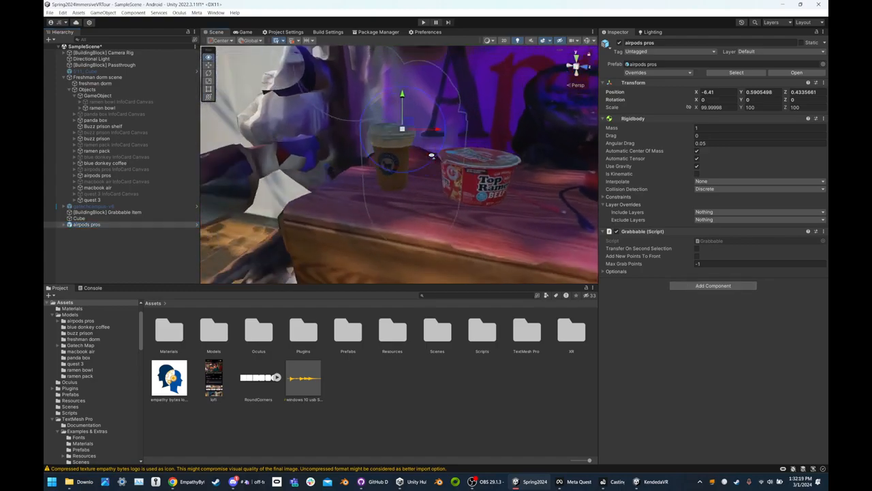
mouse_move(375, 151)
alt+mouse_down()
mouse_move(358, 150)
mouse_move(382, 157)
alt+mouse_up()
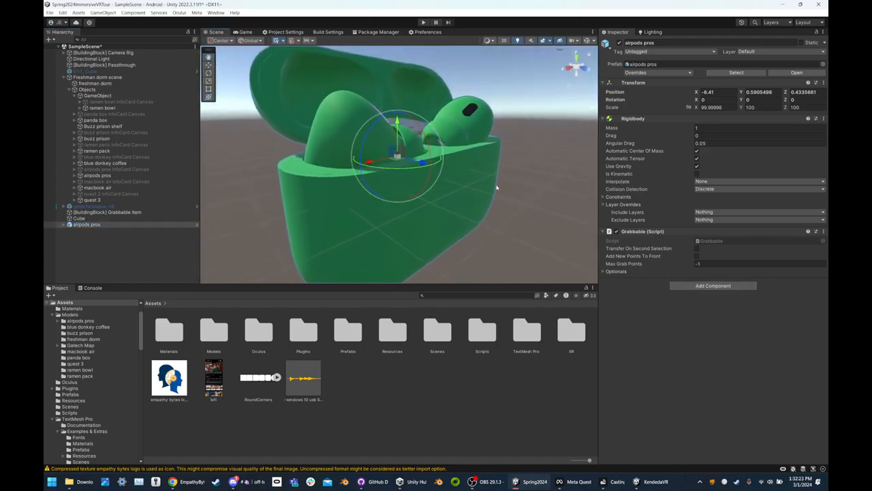
click(714, 286)
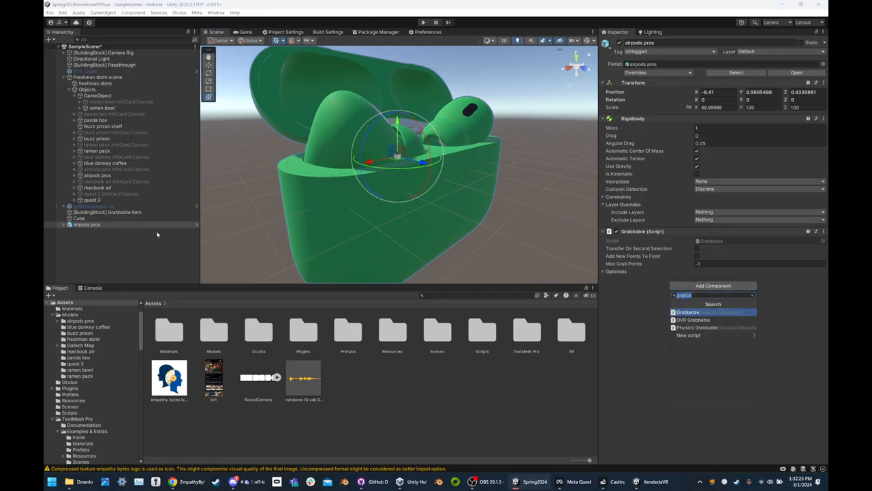
click(72, 234)
click(77, 225)
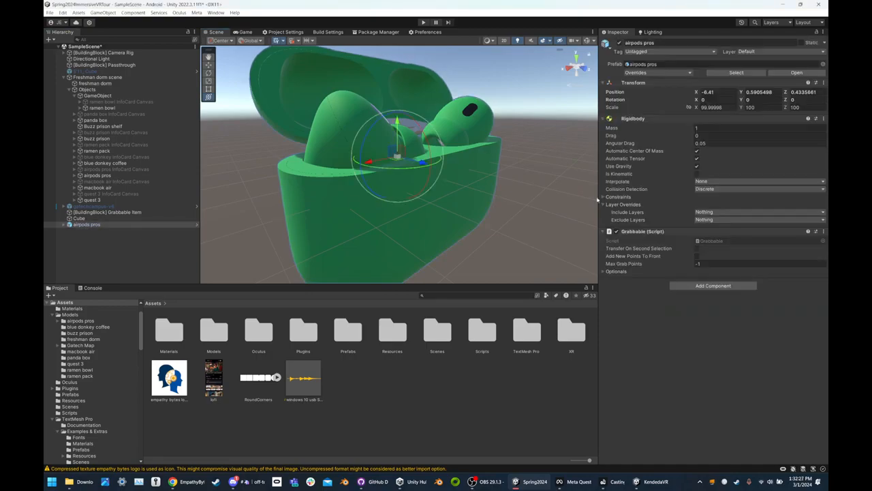
Set the airpods pros object's X scale to 87.3 and add an OVR Grabbable component to it
click(705, 107)
text(98.)
drag(689, 113, 650, 118)
click(713, 285)
text(grabbable)
click(699, 324)
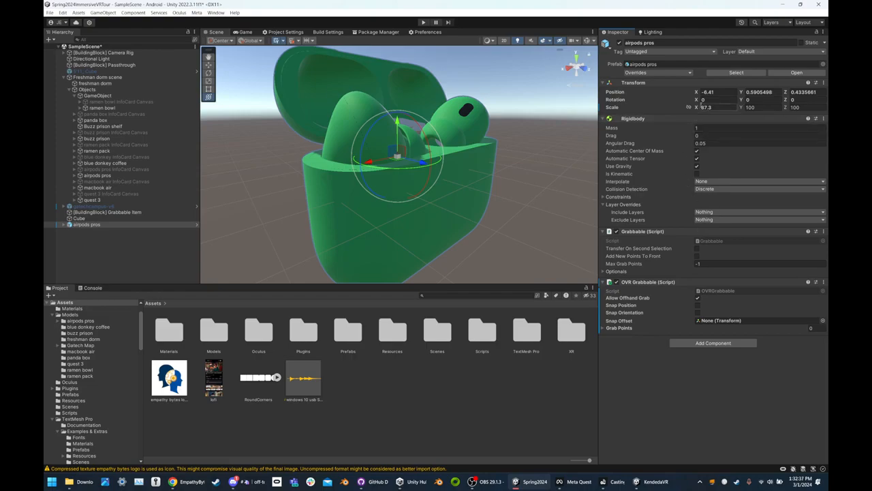
Set the airpods pros' Y scale to 127.8 and apply its scale as an override in the airpods pros prefab
drag(741, 107, 804, 107)
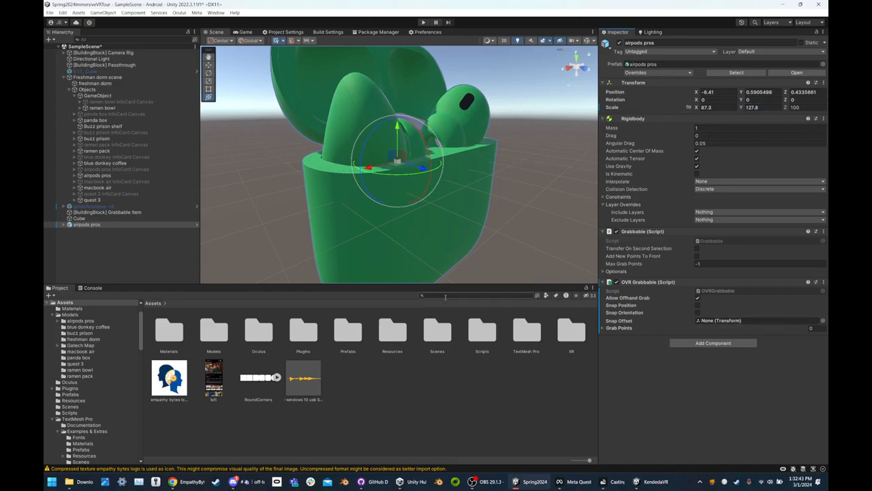
right_click(675, 108)
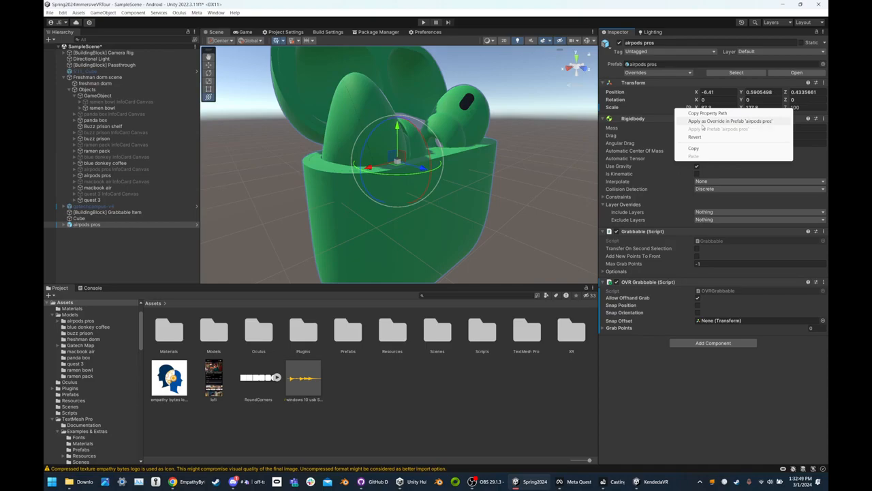
click(703, 122)
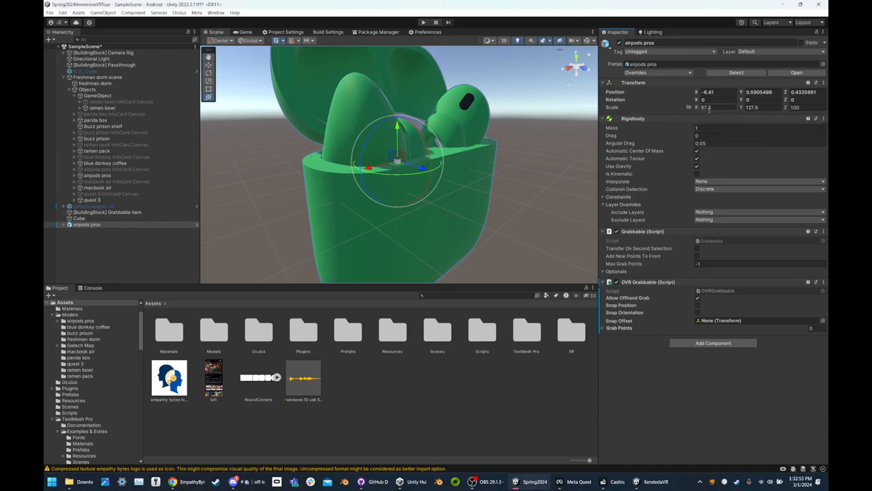
Apply the added OVR Grabbable component as an override in the airpods pros prefab
right_click(681, 282)
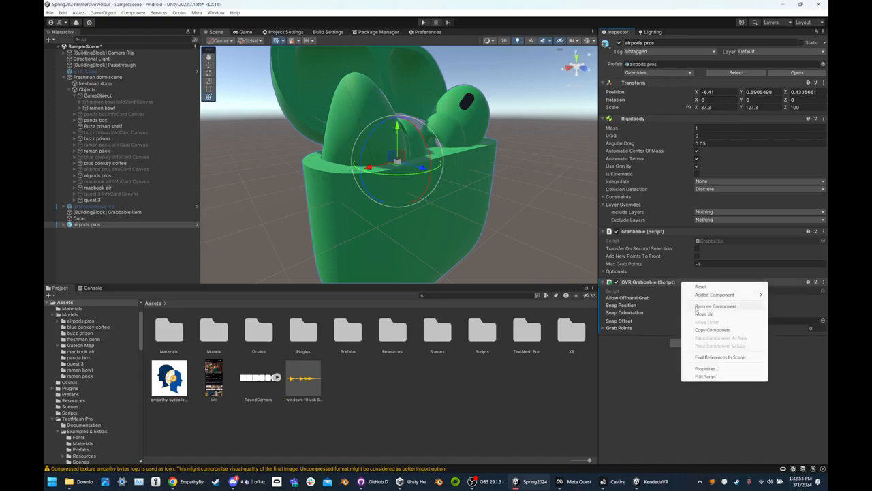
mouse_move(731, 297)
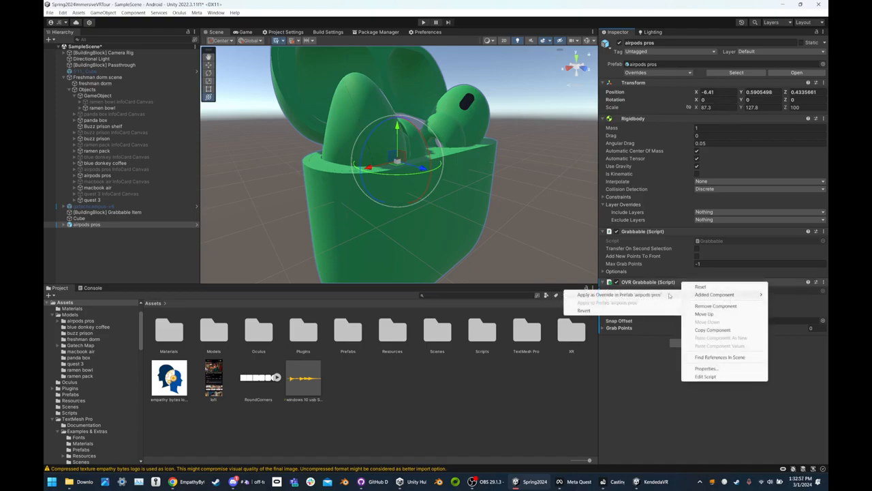
click(666, 297)
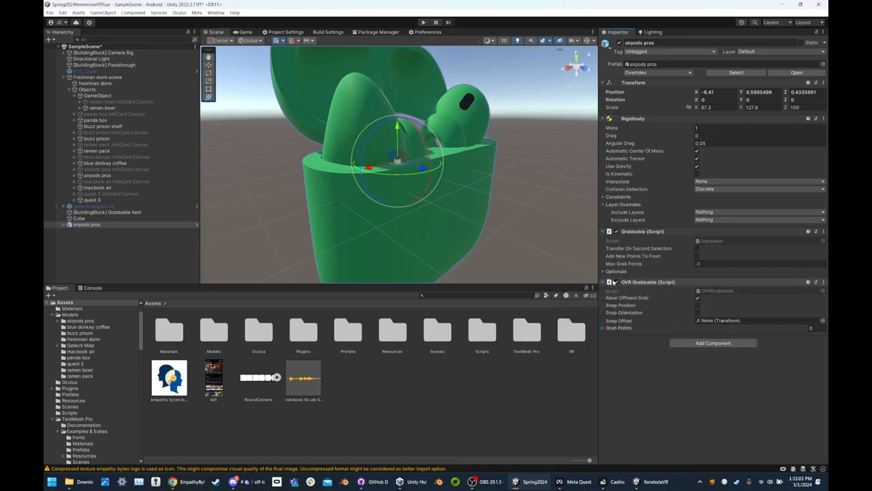
key(s)
shift+right_drag(406, 215, 394, 216)
key(w)
key(d)
key(s)
key(w)
key(a)
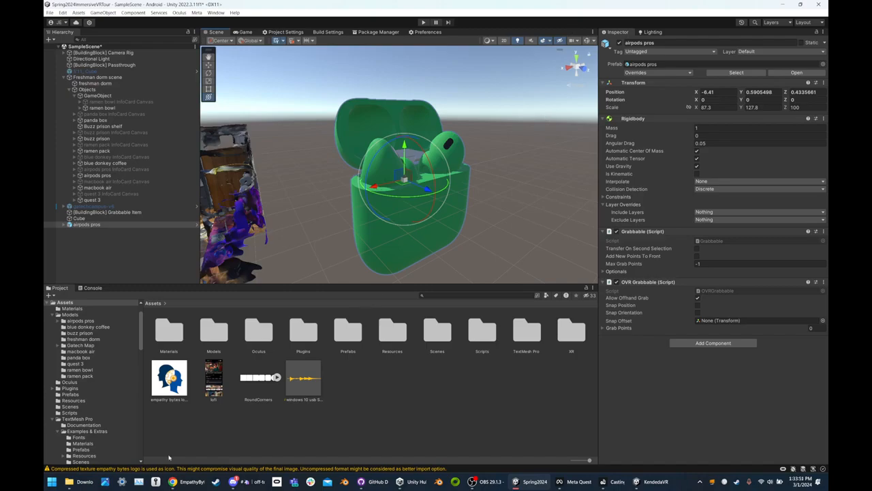
click(188, 482)
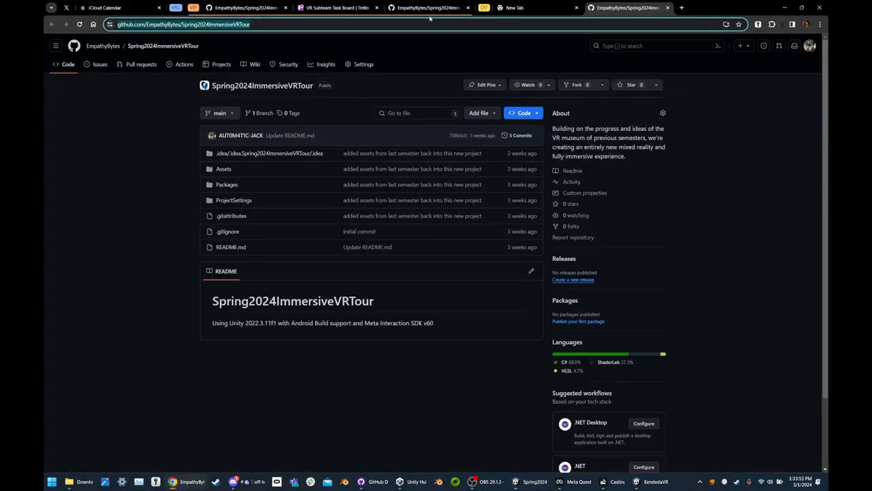
click(682, 7)
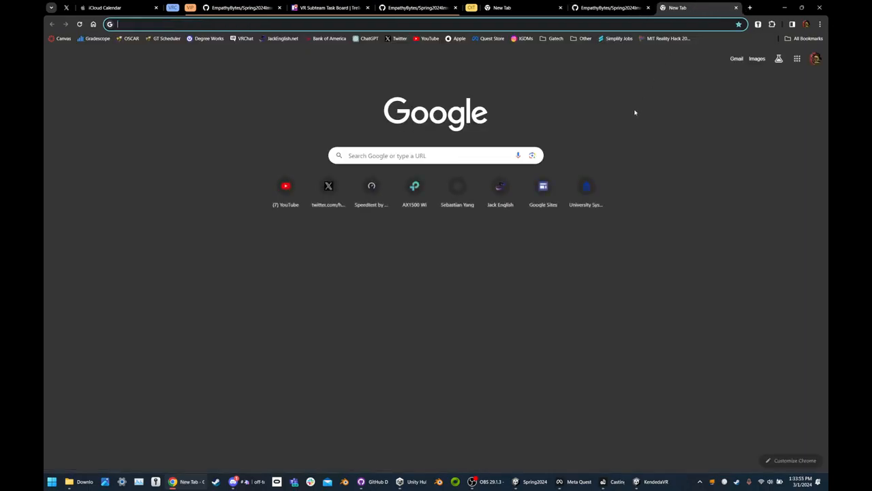
click(663, 480)
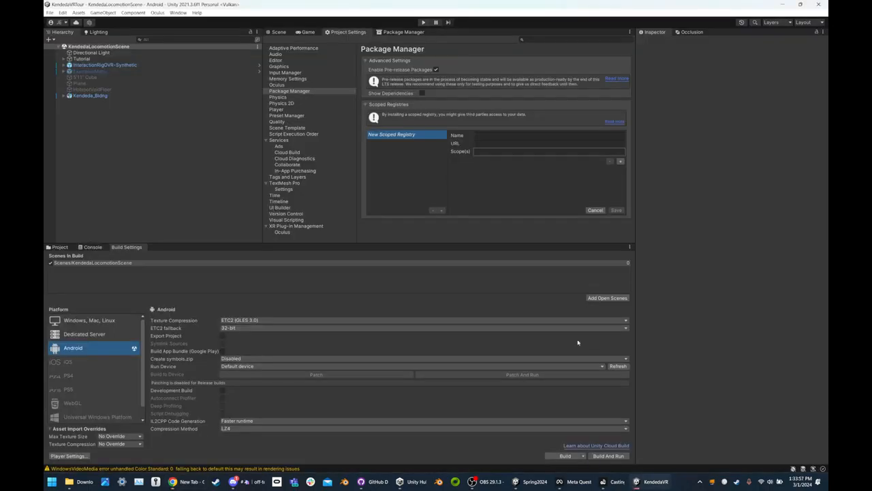
click(618, 483)
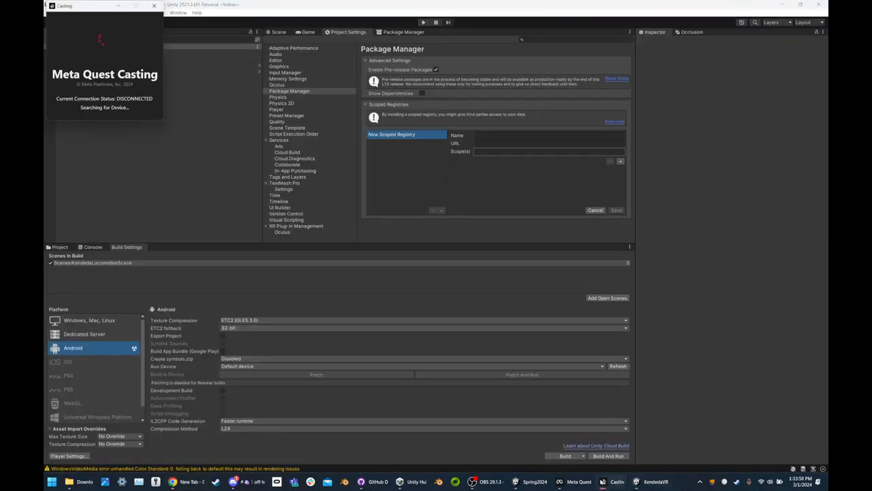
click(578, 481)
click(535, 481)
Activate the gatechcampus-v6 map and move it clear of the dorm, to an X position of about 4.92
right_drag(347, 258, 235, 264)
click(98, 207)
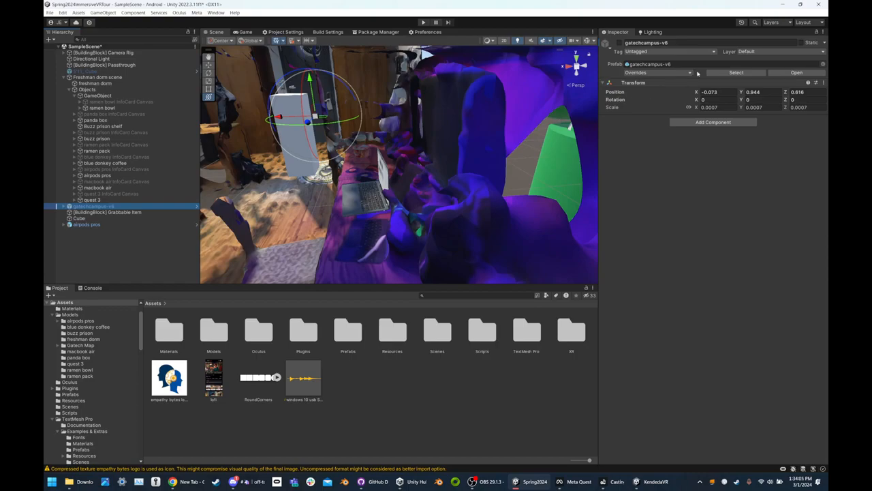
key(f)
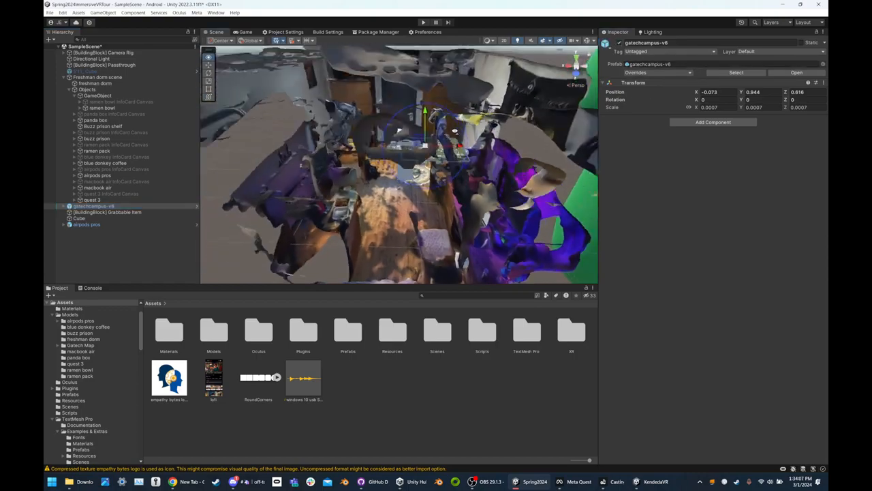
drag(384, 146, 264, 141)
Locate and select the yellow Freshman Poke Cube on the campus map
right_drag(253, 135, 374, 166)
key(w)
key(s)
key(w)
click(375, 181)
right_drag(400, 139, 371, 140)
key(s)
key(w)
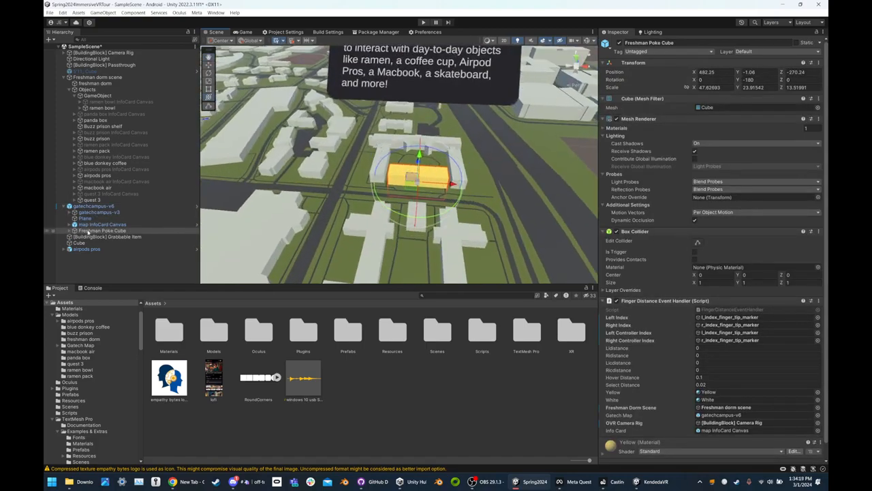
Examine the components of map InfoCard Canvas and of the Freshman Poke Cube
click(86, 226)
key(s)
right_drag(286, 178, 295, 175)
click(124, 232)
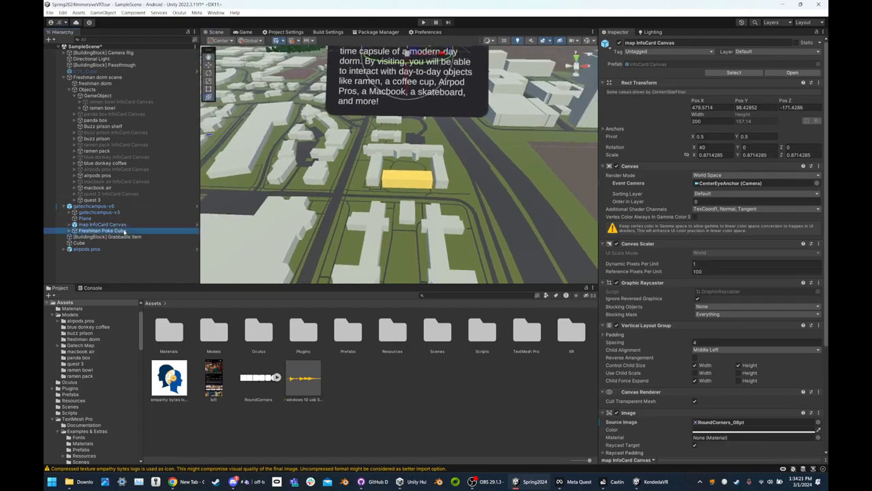
key(f)
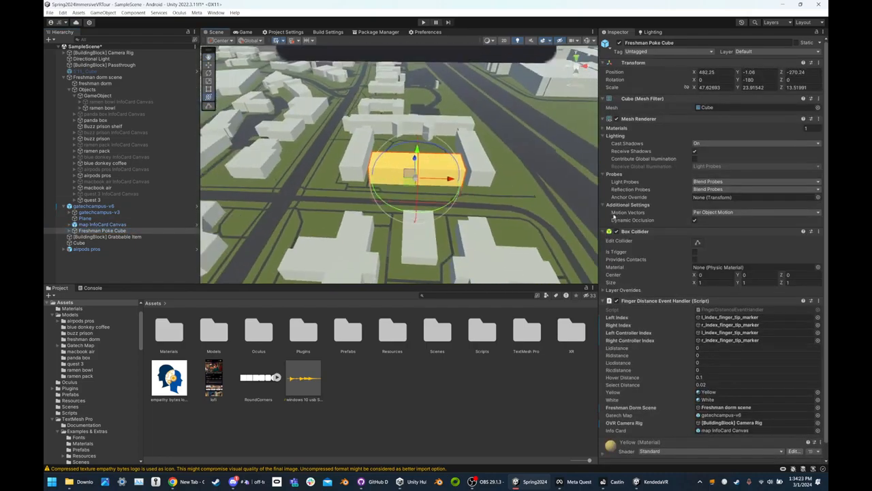
scroll(603, 215, down, 1)
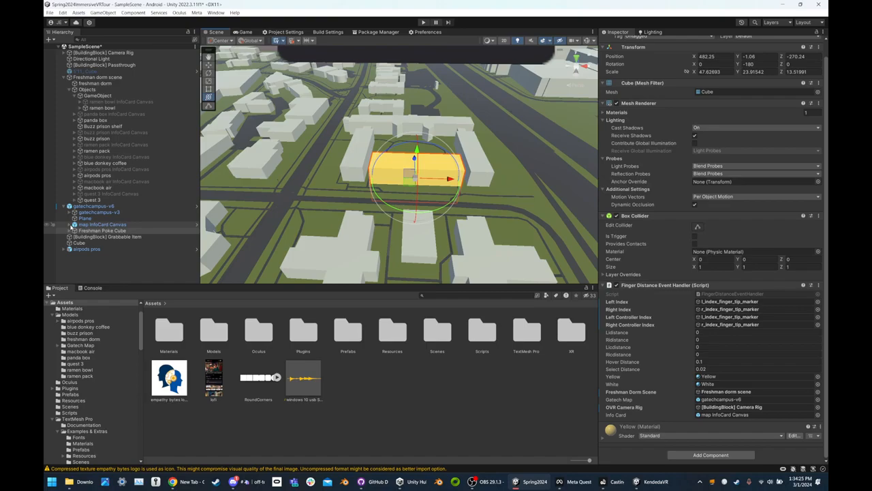
Inspect the Freshman Poke Cube's Surface child and the other objects that make up gatechcampus-v6
click(74, 231)
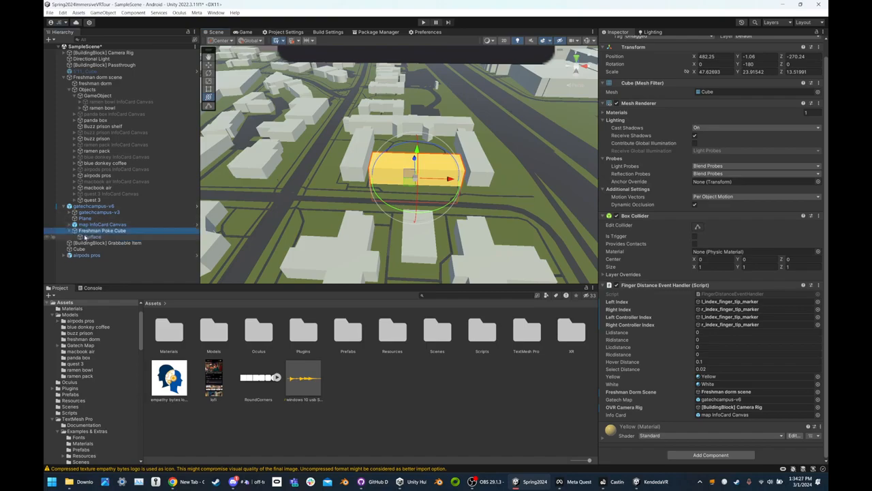
click(90, 237)
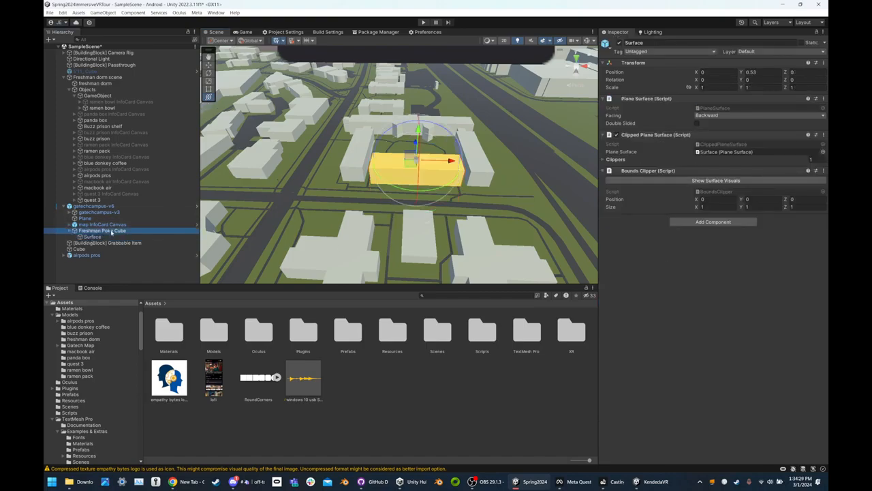
click(73, 230)
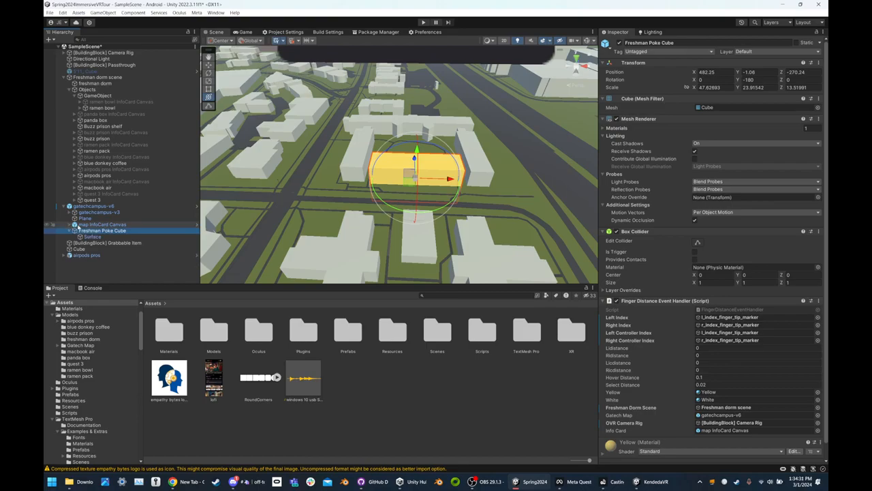
click(86, 225)
click(95, 212)
click(89, 218)
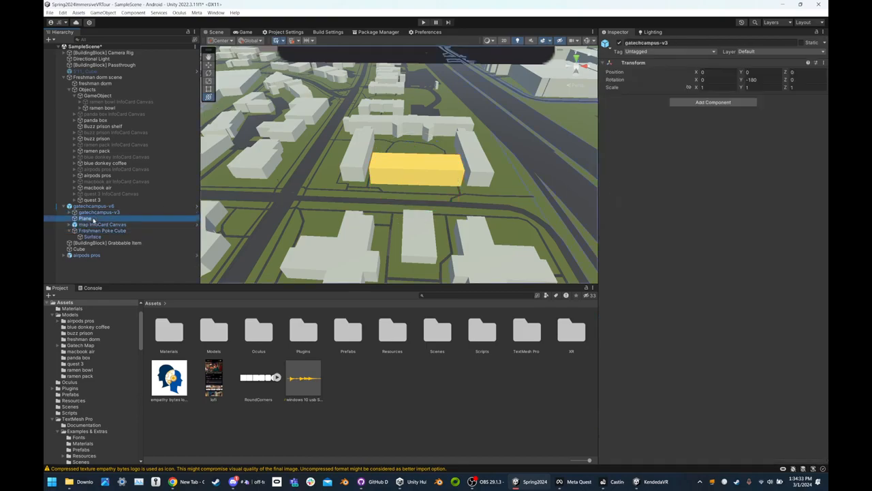
click(94, 206)
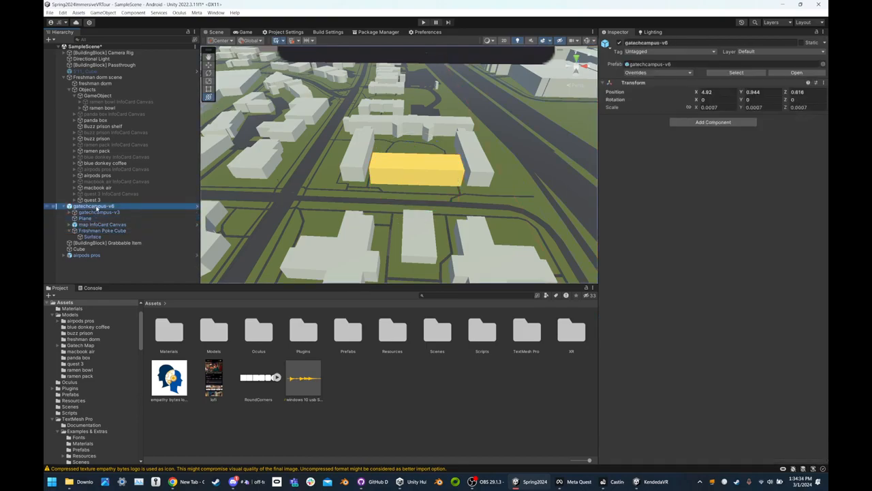
Review the Finger Distance Event Handler references on the Freshman Poke Cube and the info card above it
click(82, 230)
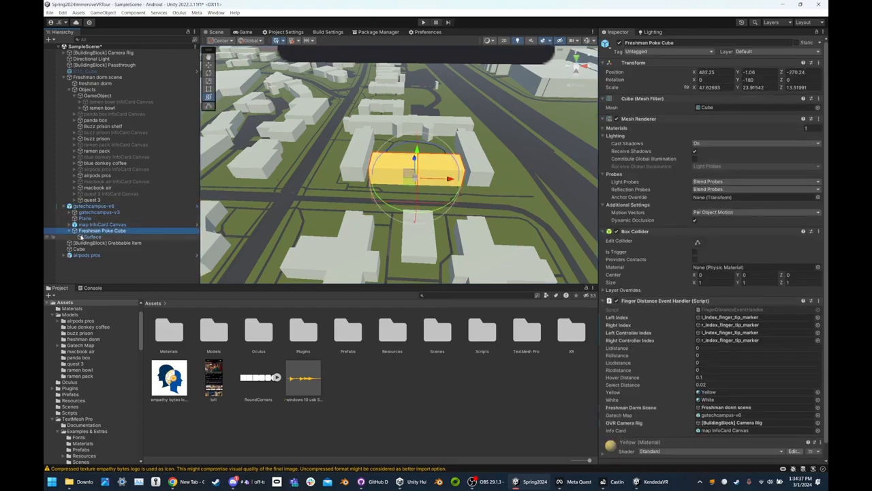
click(69, 230)
scroll(665, 344, down, 1)
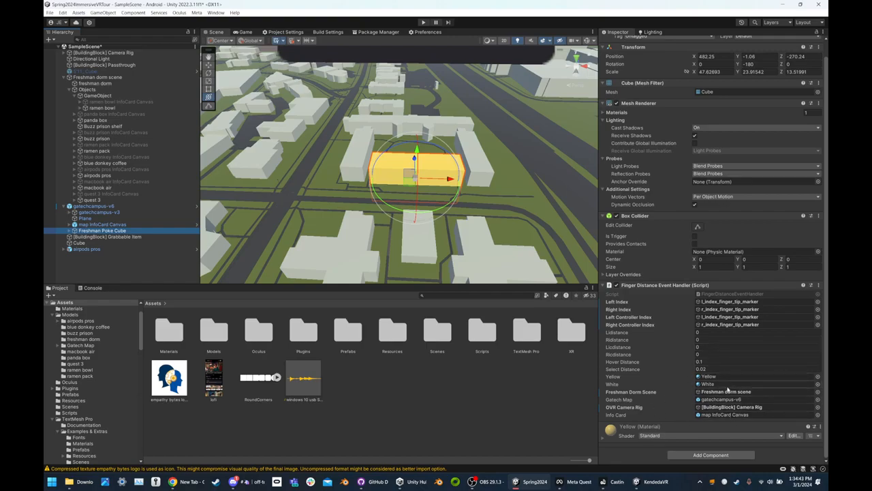
right_drag(511, 216, 477, 211)
key(s)
key(w)
key(s)
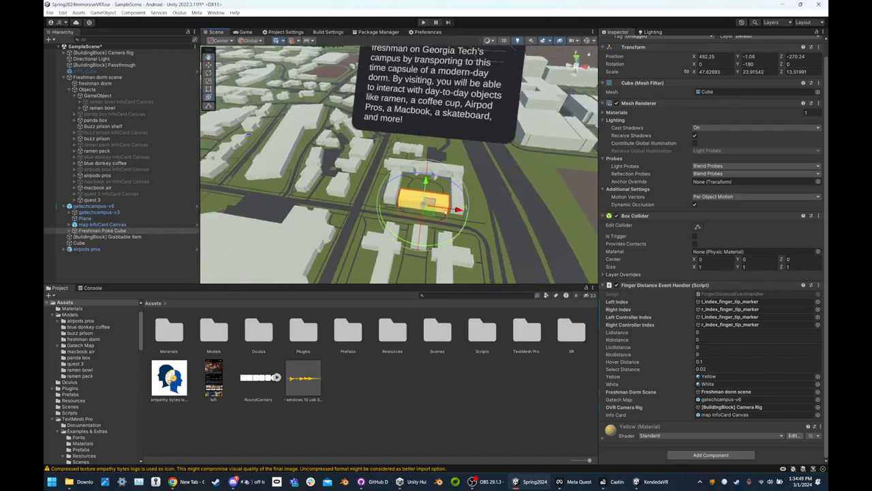
Try moving the Freshman Poke Cube away from its building on the campus map
drag(417, 200, 283, 93)
key(ctrl+z)
right_drag(341, 140, 381, 160)
key(s)
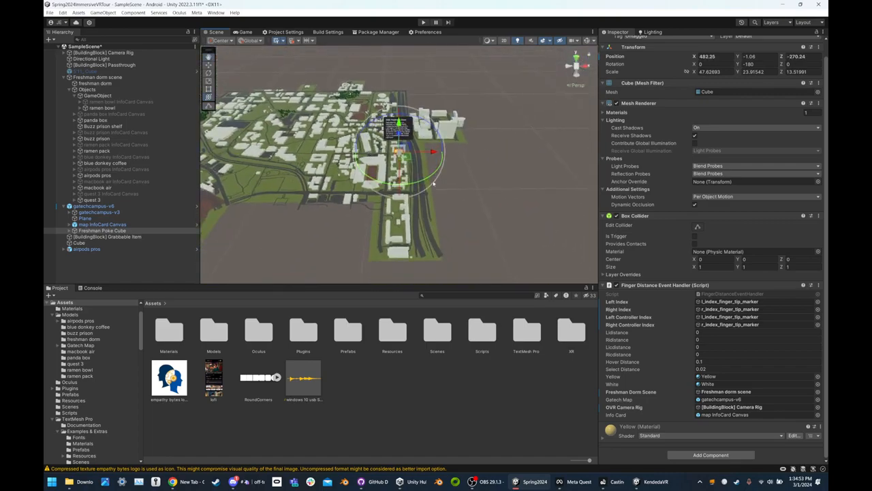
Deselect the Freshman Poke Cube and view the 2022 Freshman Dorm info card over the campus map
click(477, 203)
right_drag(476, 203, 416, 165)
key(w)
key(s)
key(w)
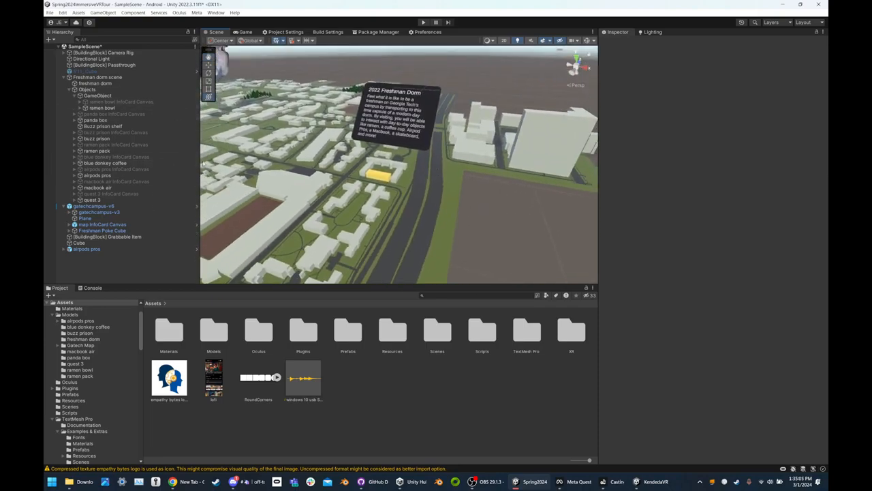